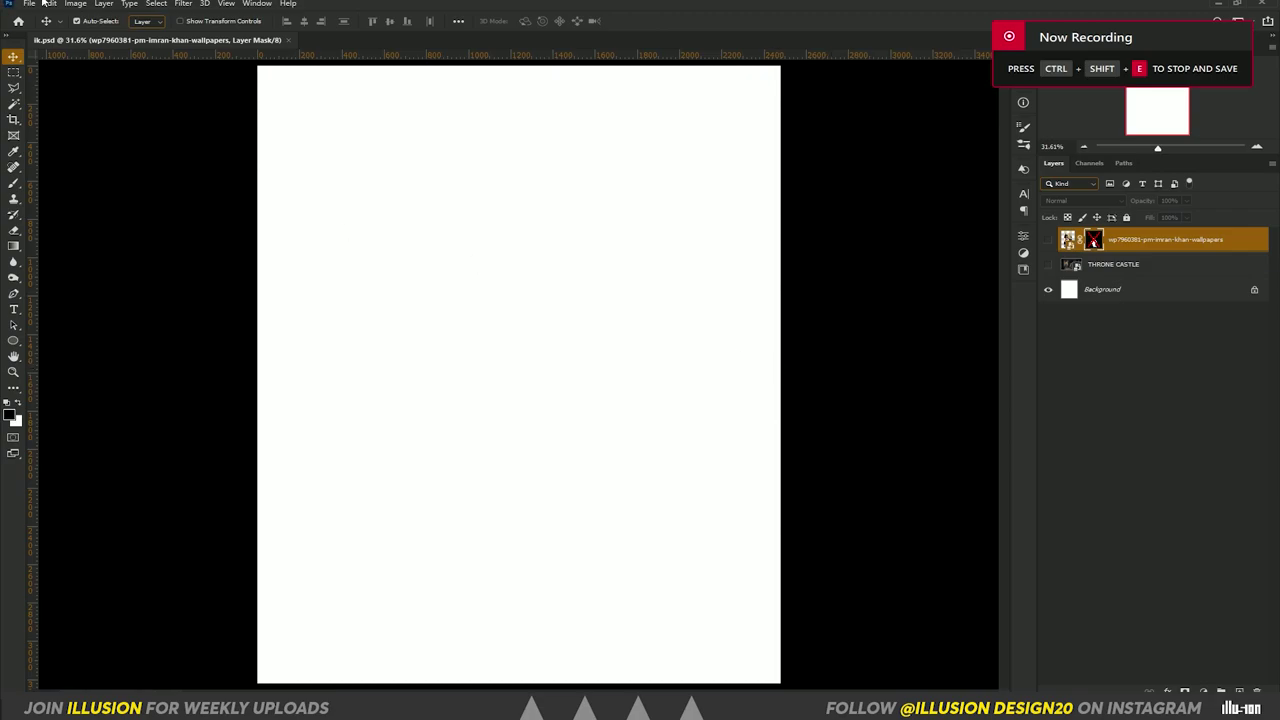
Check the document's width and resolution in Image Size without changing anything
click(29, 4)
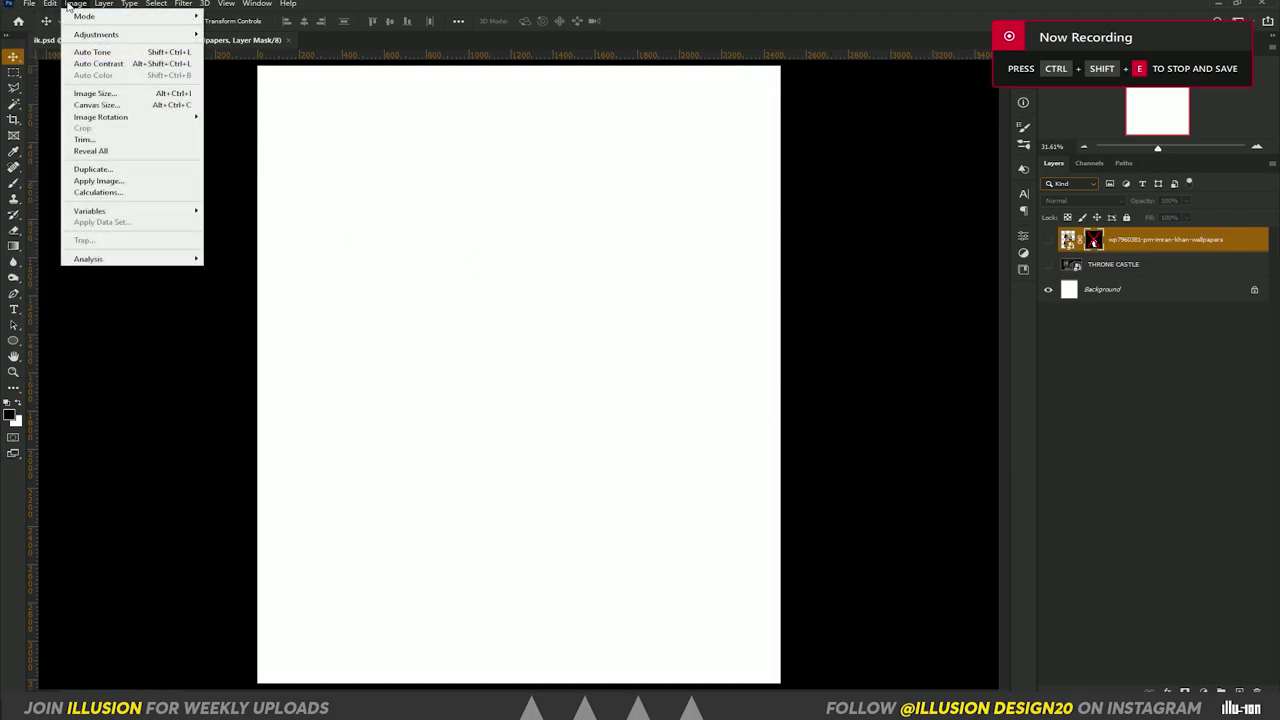
click(114, 93)
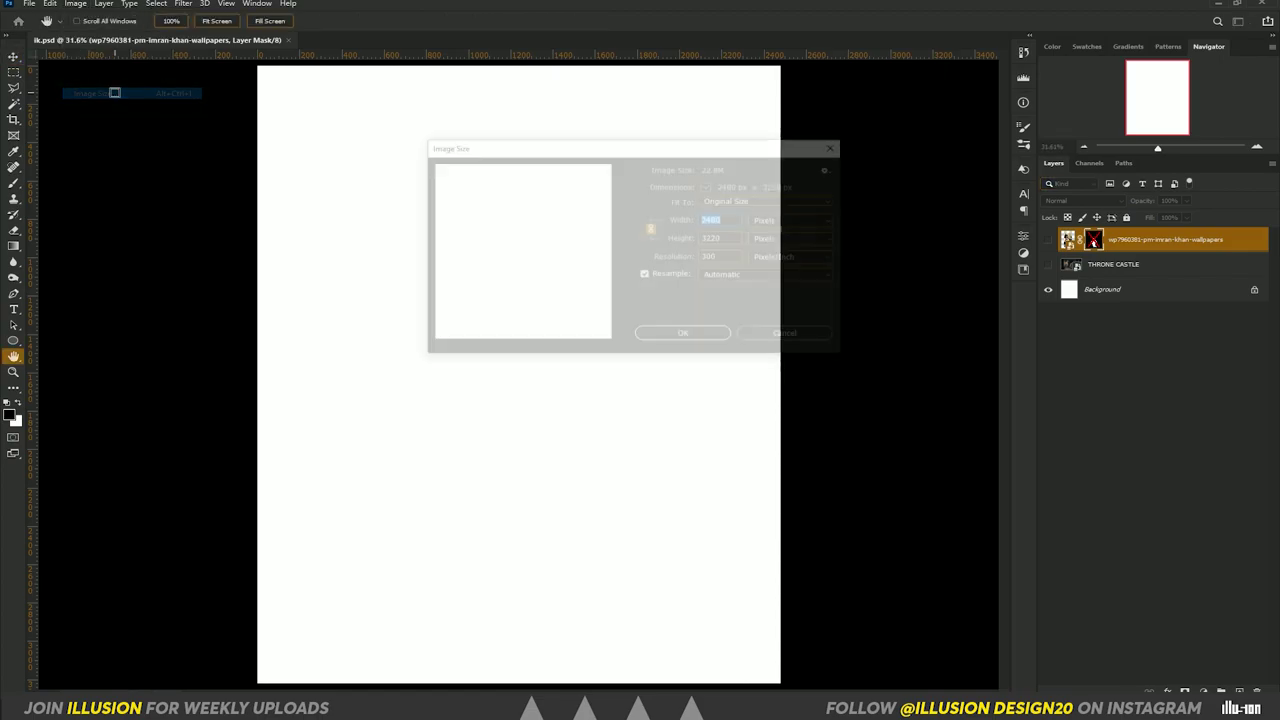
click(722, 238)
click(722, 256)
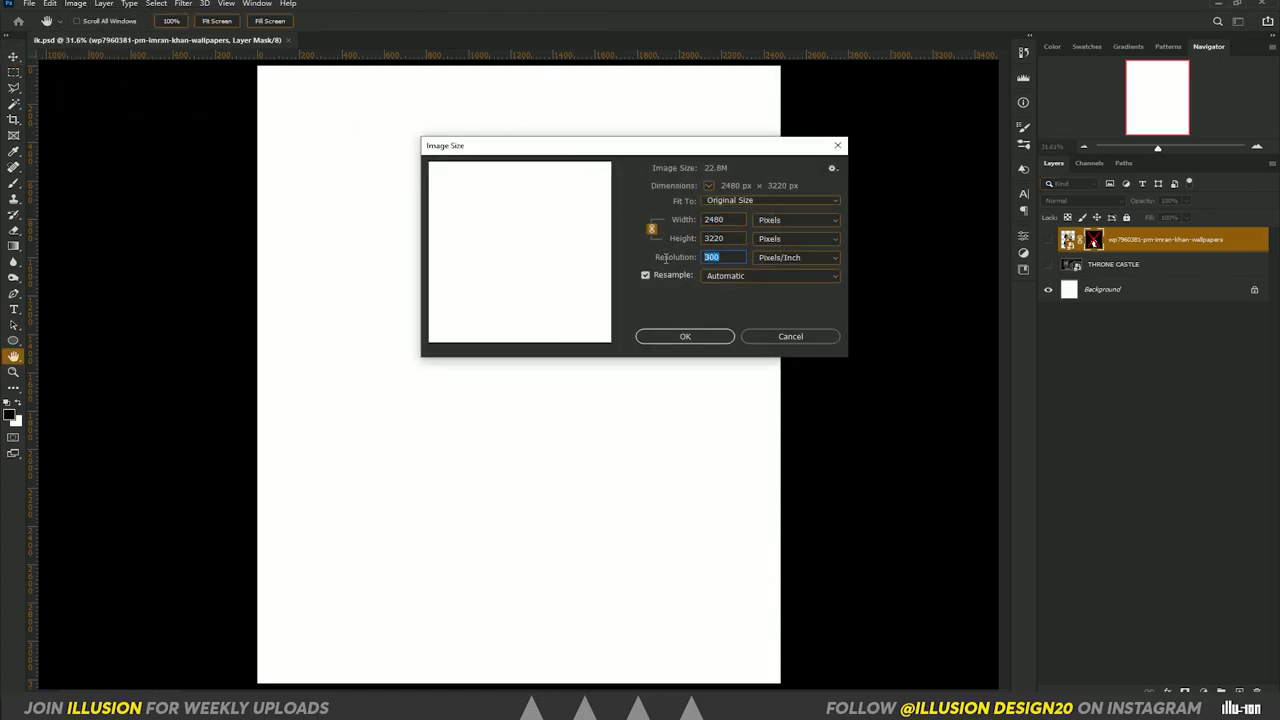
click(778, 337)
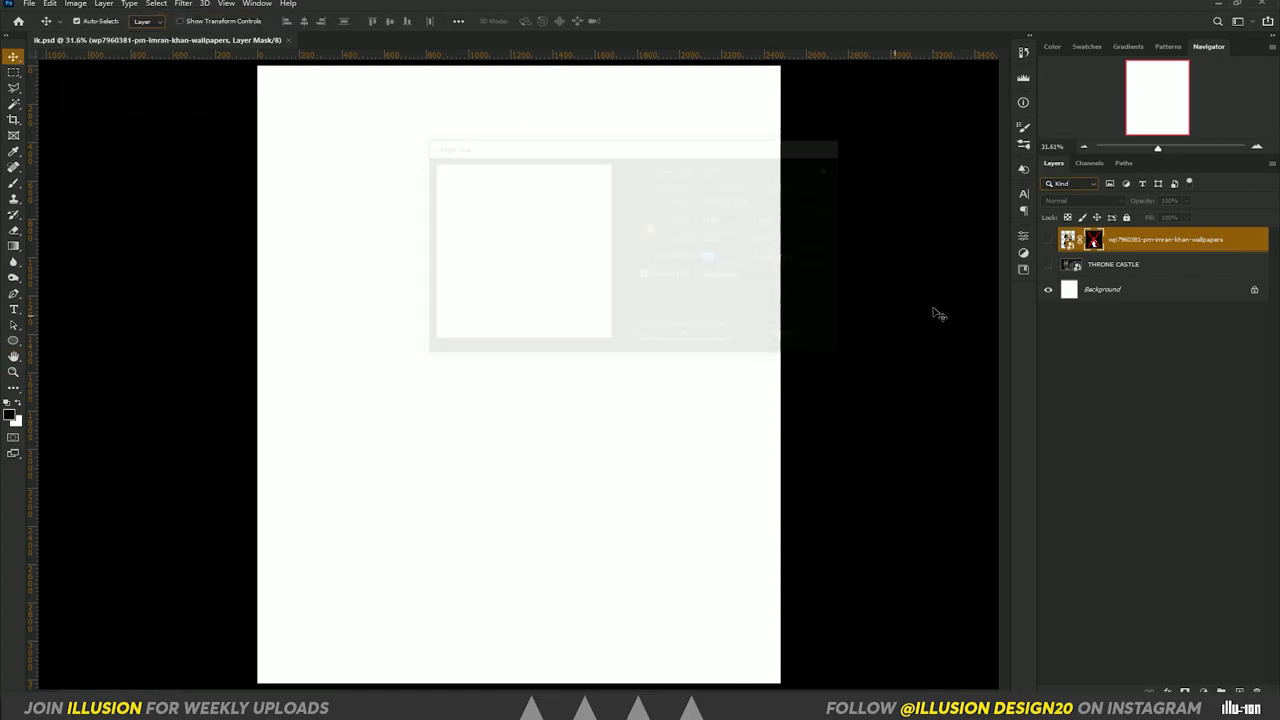
Show the THRONE CASTLE and man's photo layers and enable the photo's layer mask
click(1048, 264)
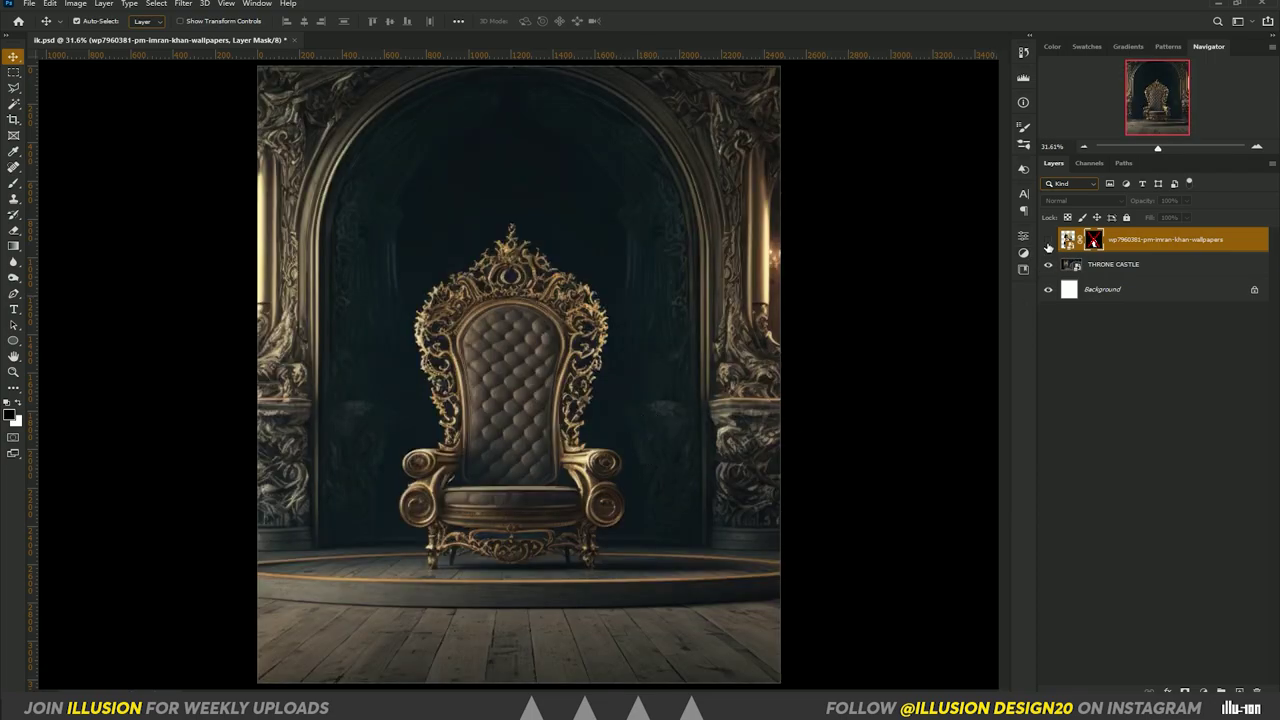
click(1048, 240)
right_click(1092, 236)
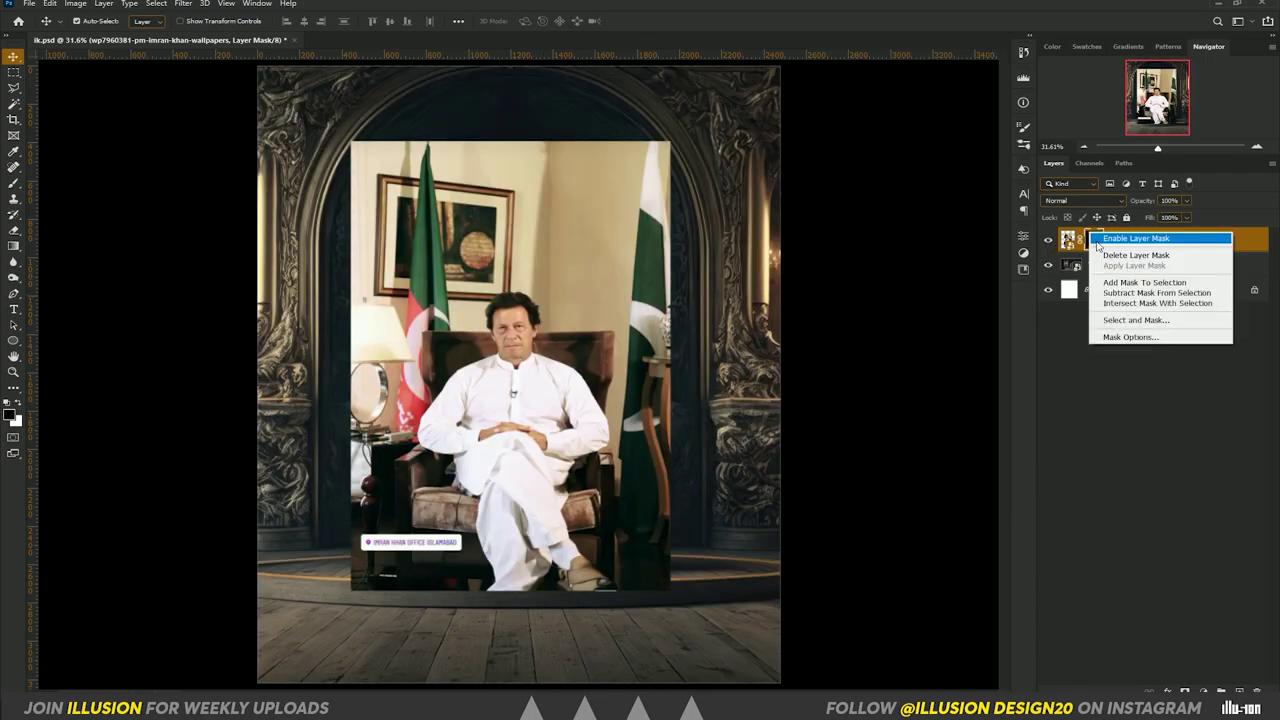
click(1105, 240)
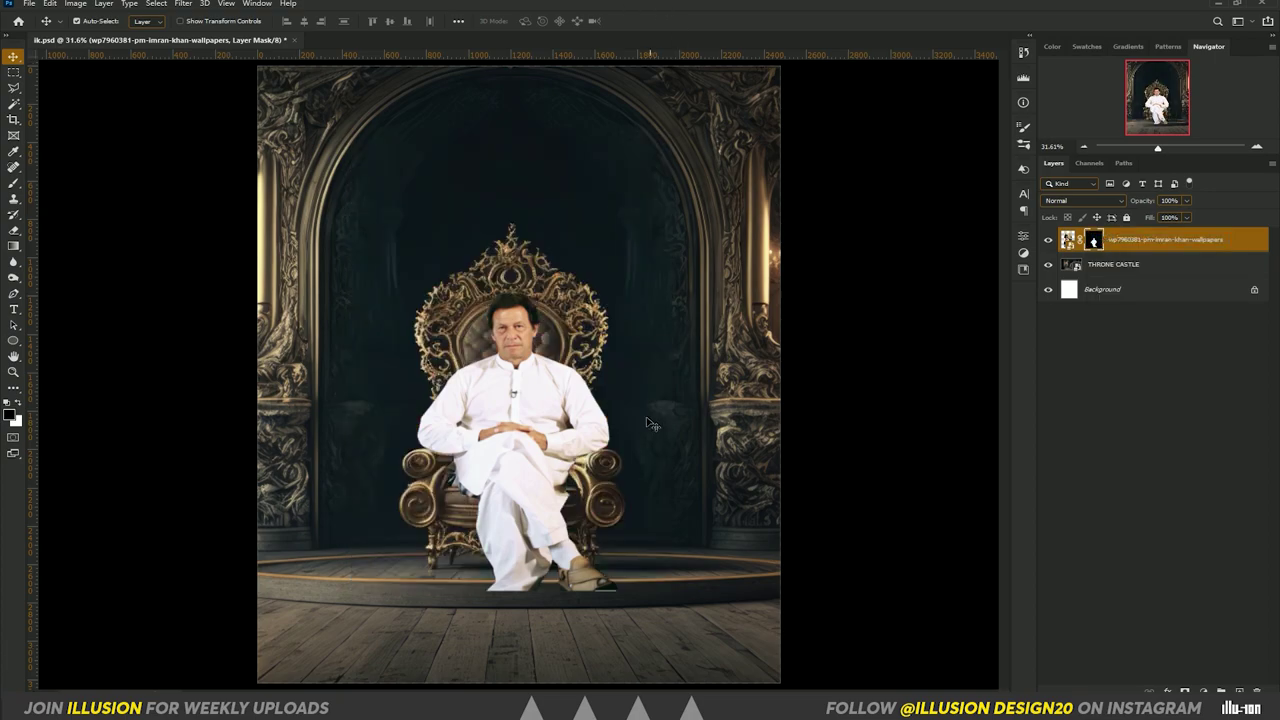
click(29, 3)
Place the lion image, scale it to about 263% and move it to the poster's bottom
click(86, 243)
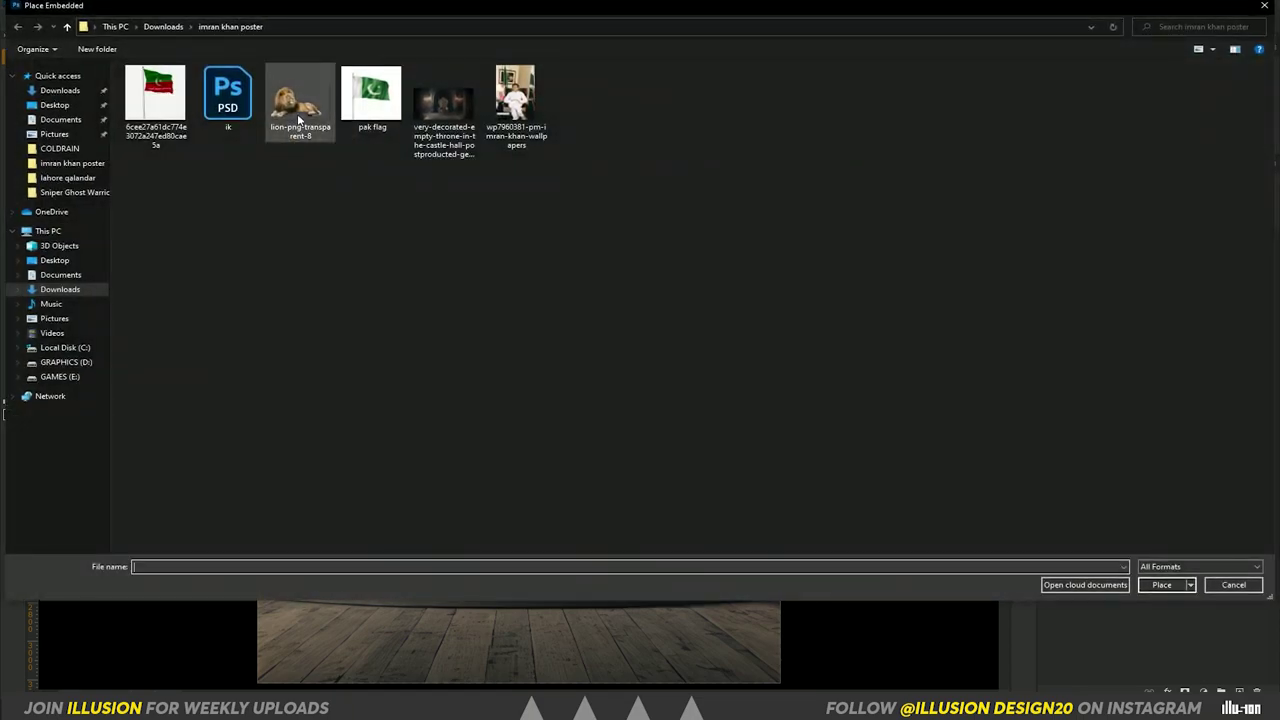
double_click(297, 113)
drag(604, 324, 738, 270)
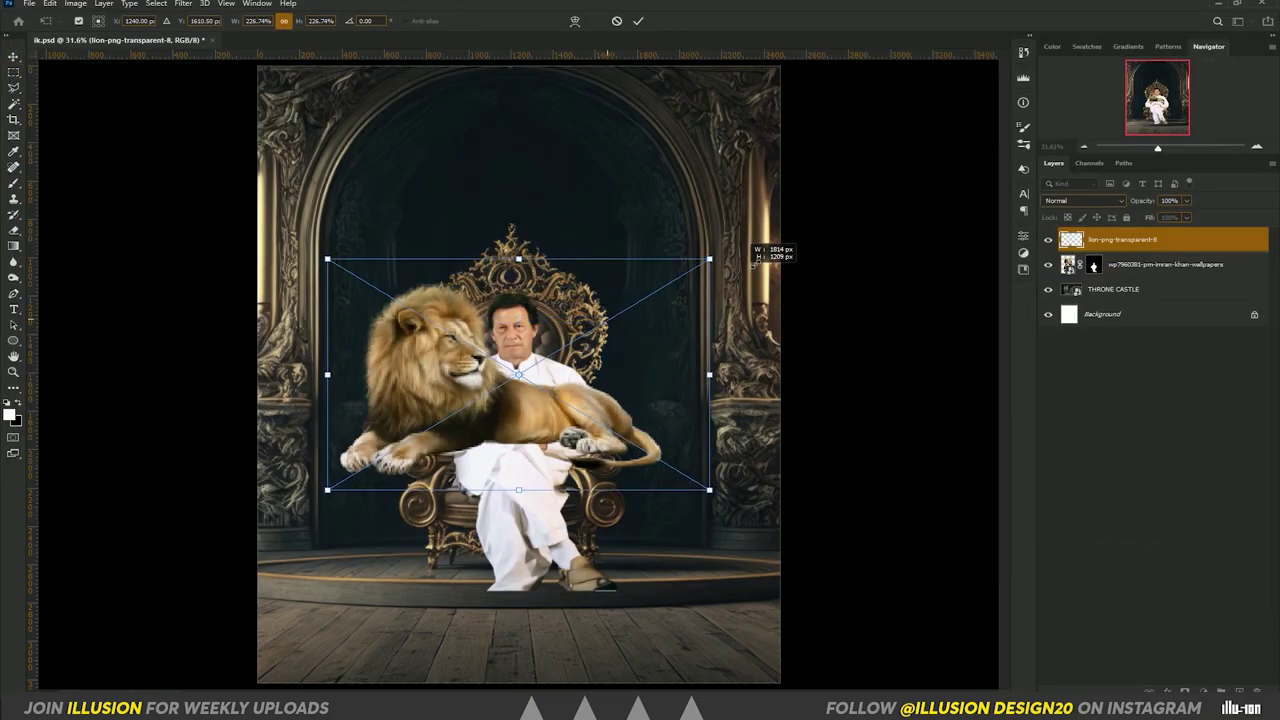
drag(544, 330, 559, 507)
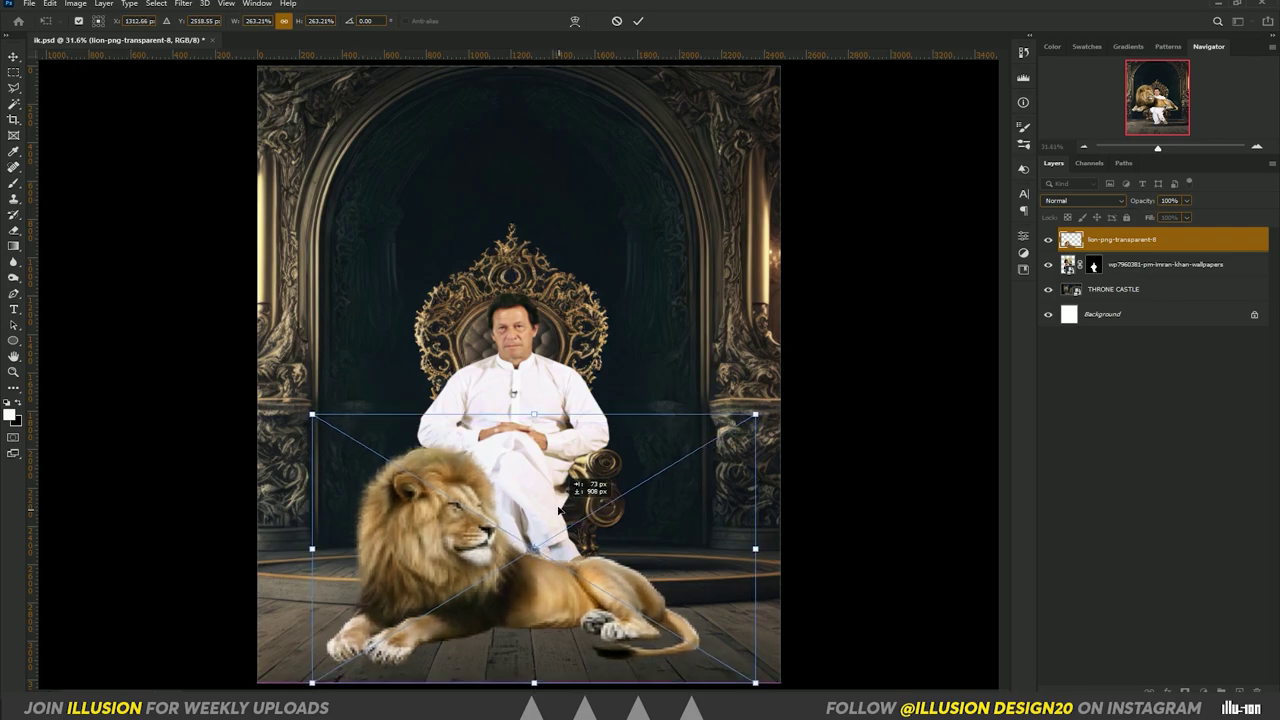
key(Return)
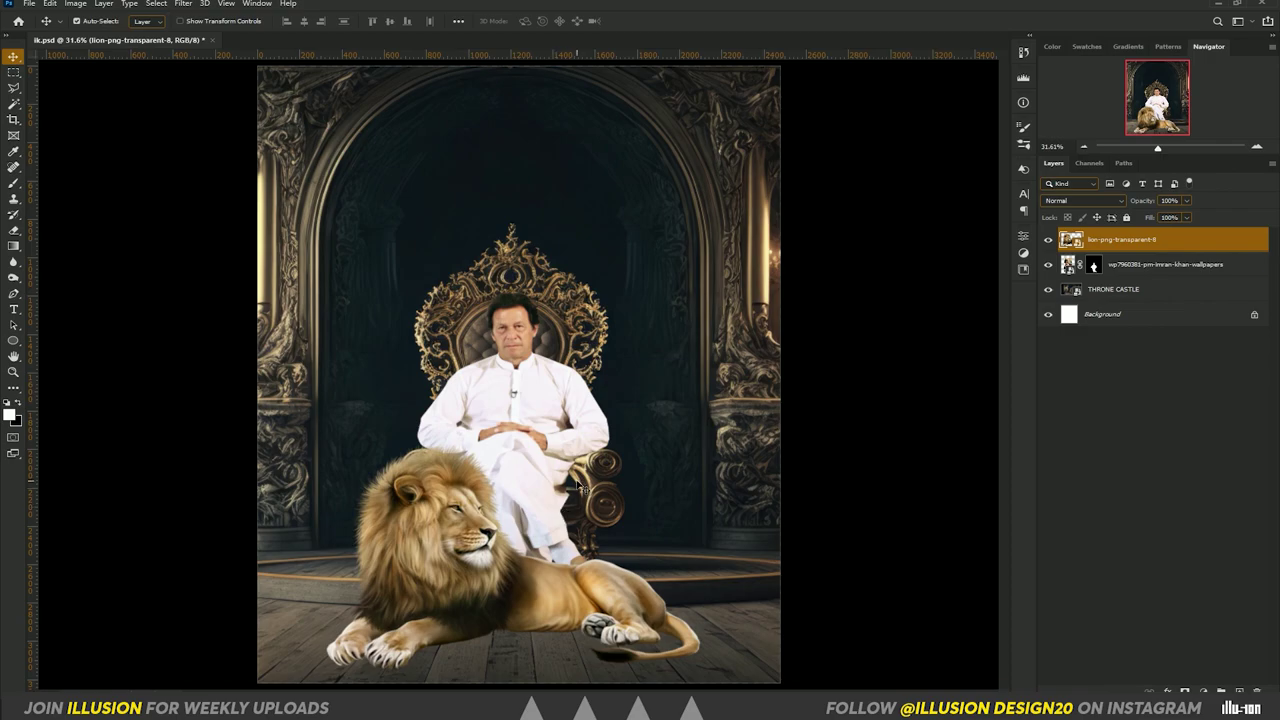
Place the pak flag image embedded and move it up near the poster's top
click(28, 4)
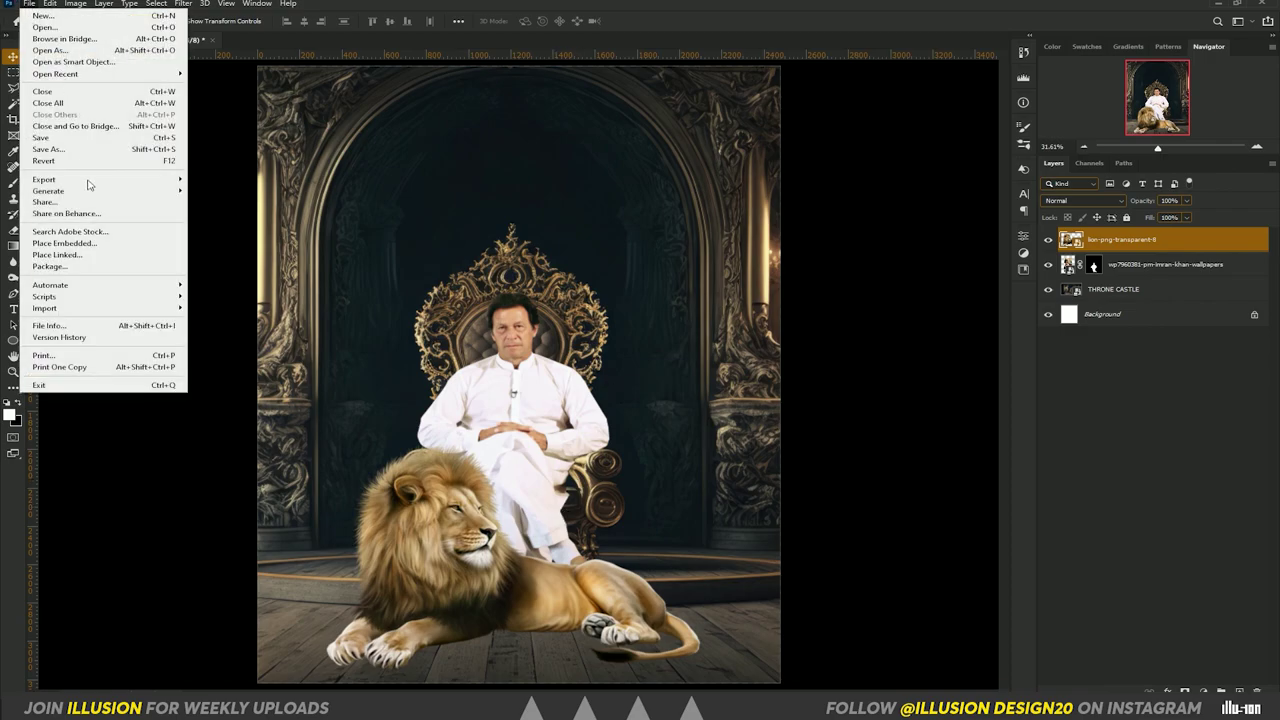
click(94, 245)
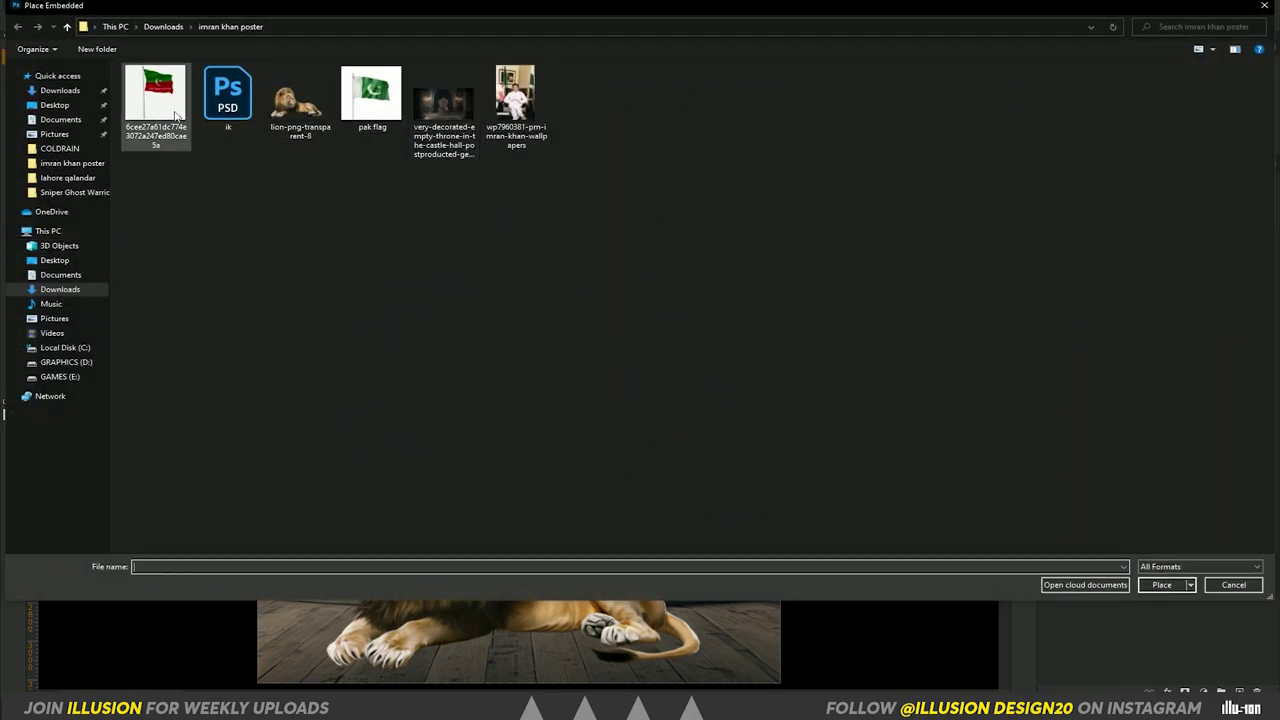
click(177, 117)
double_click(371, 104)
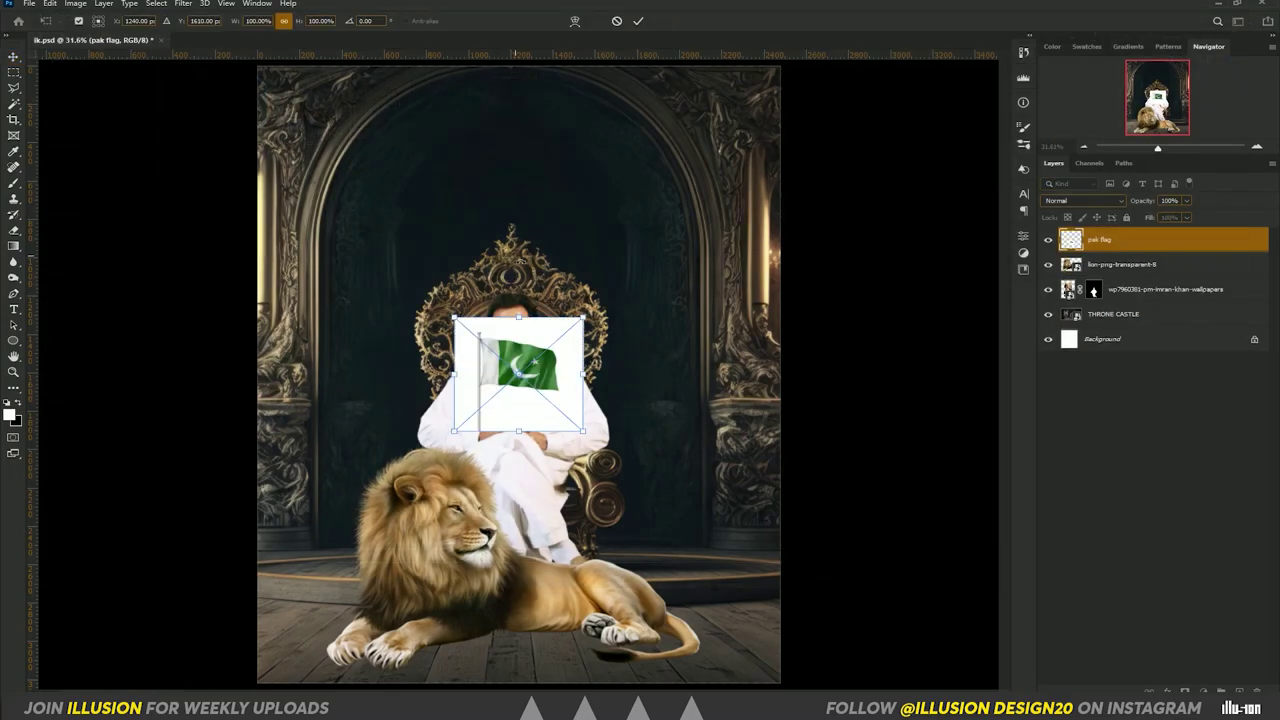
drag(552, 325, 645, 134)
key(Return)
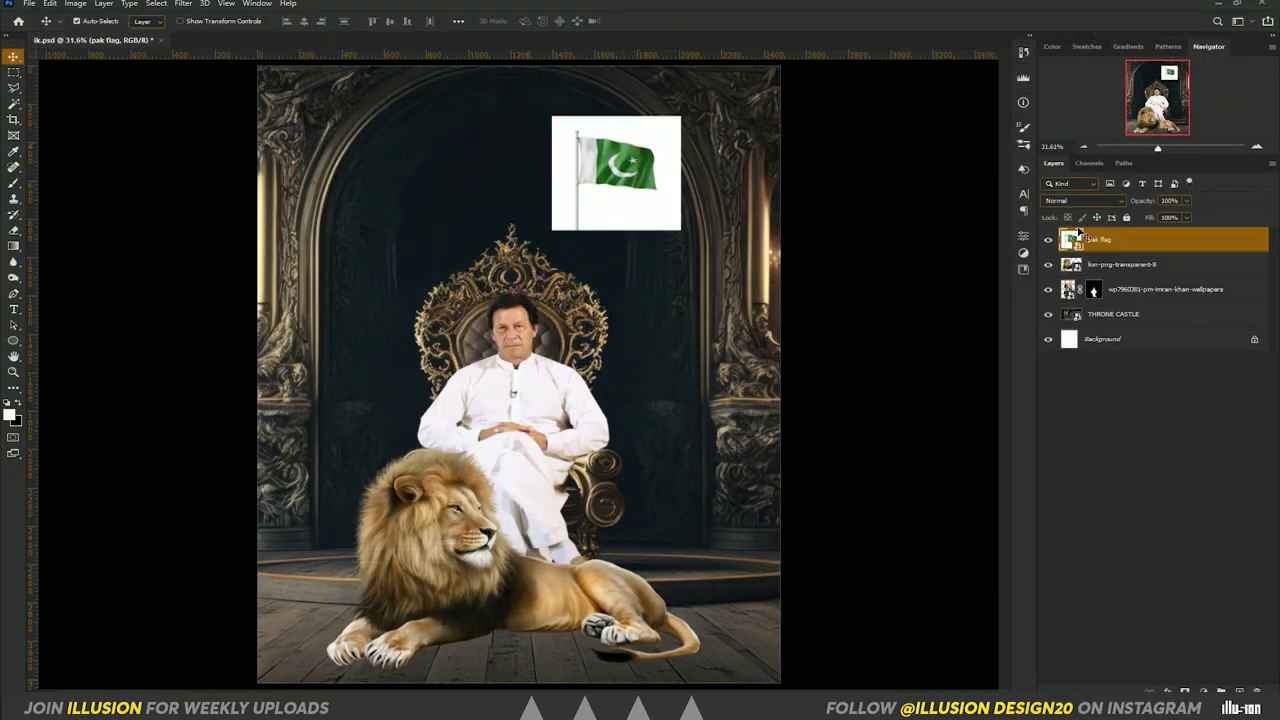
Rasterize the flag layer and remove its white background from the Properties panel
right_click(1236, 241)
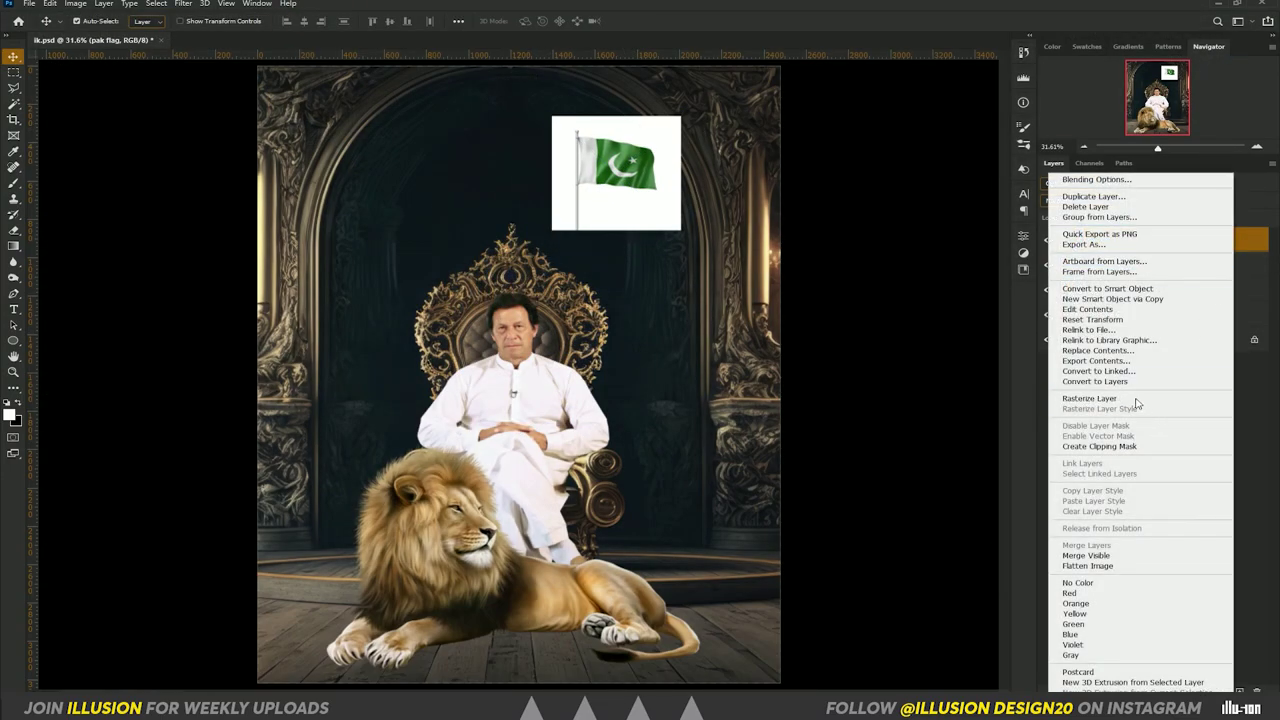
click(1134, 398)
click(256, 4)
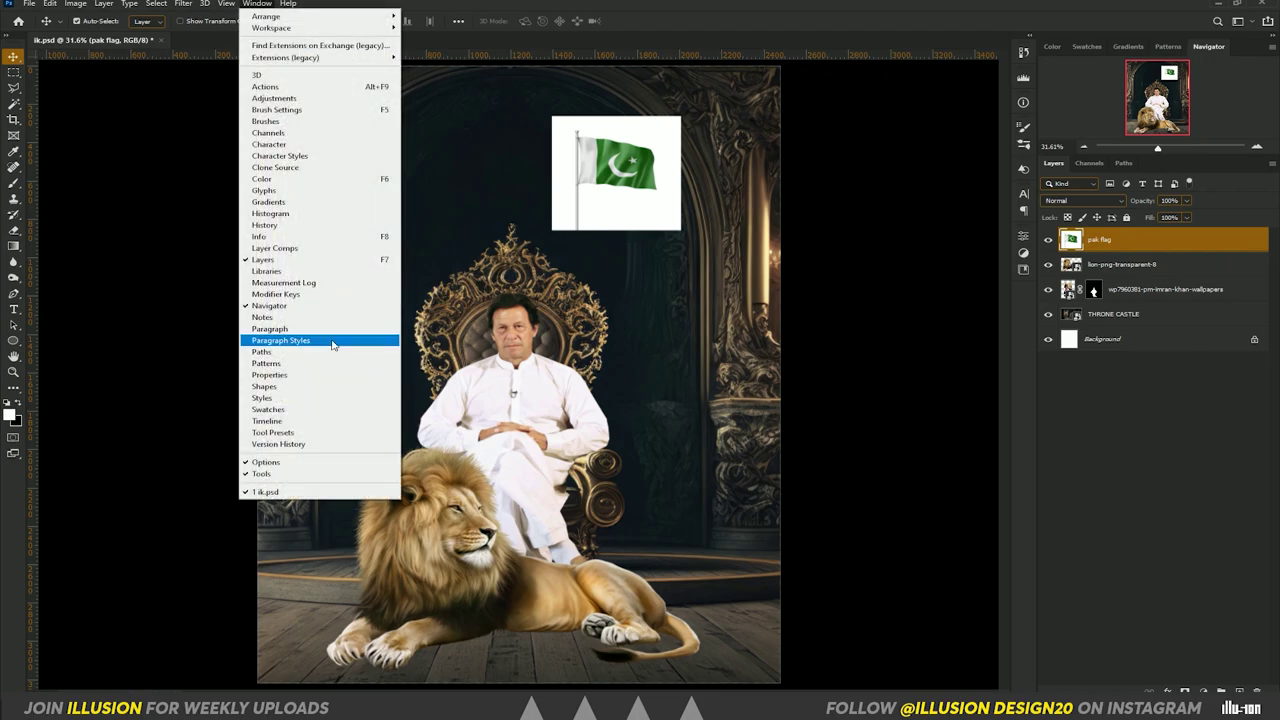
click(322, 378)
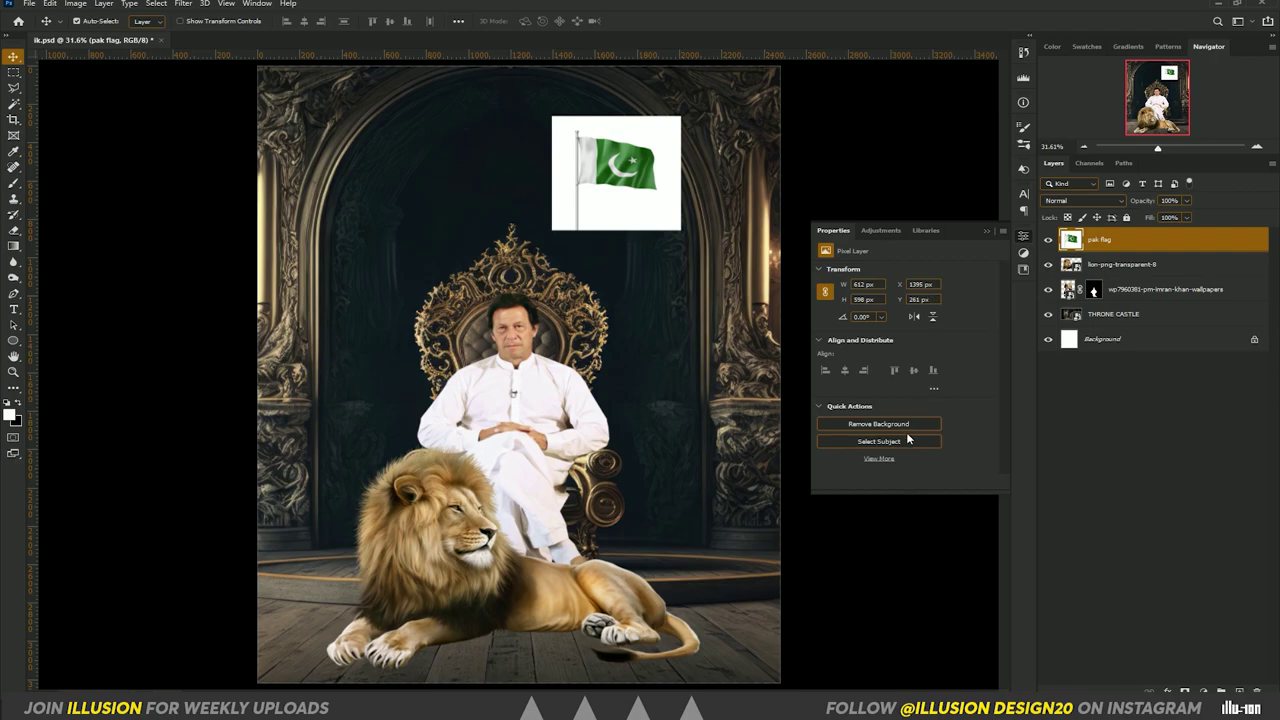
click(900, 423)
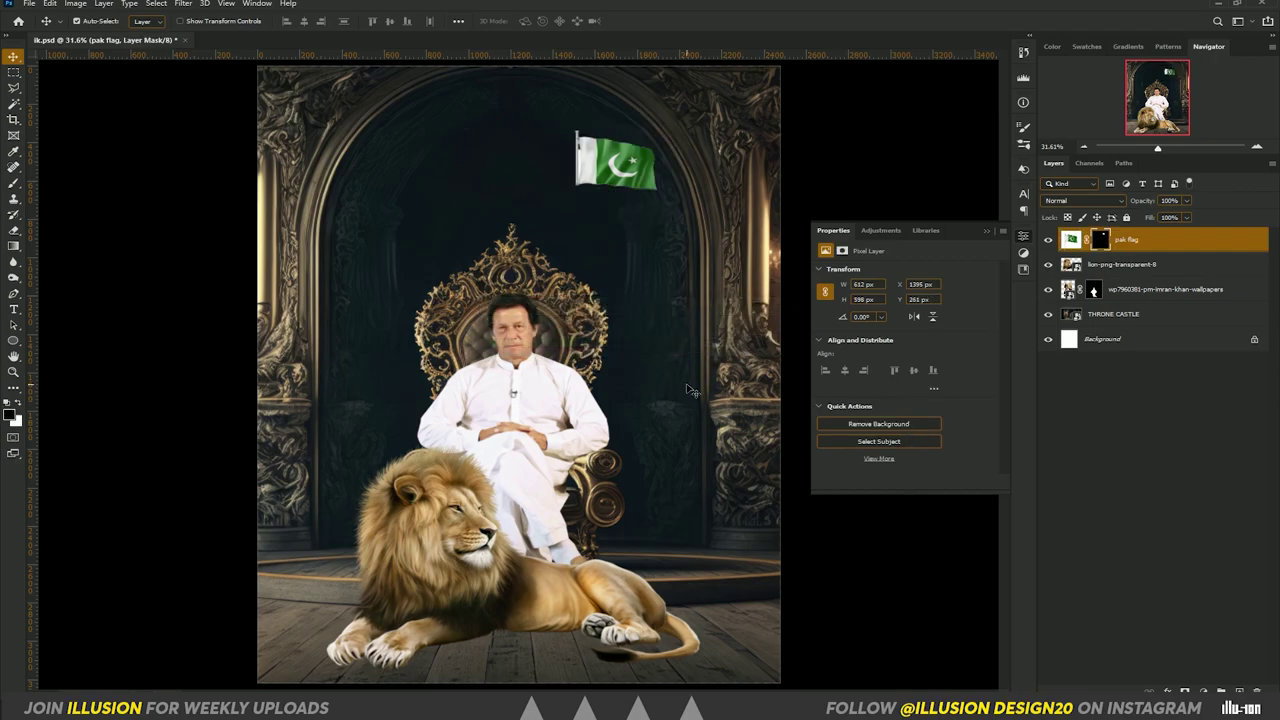
click(989, 233)
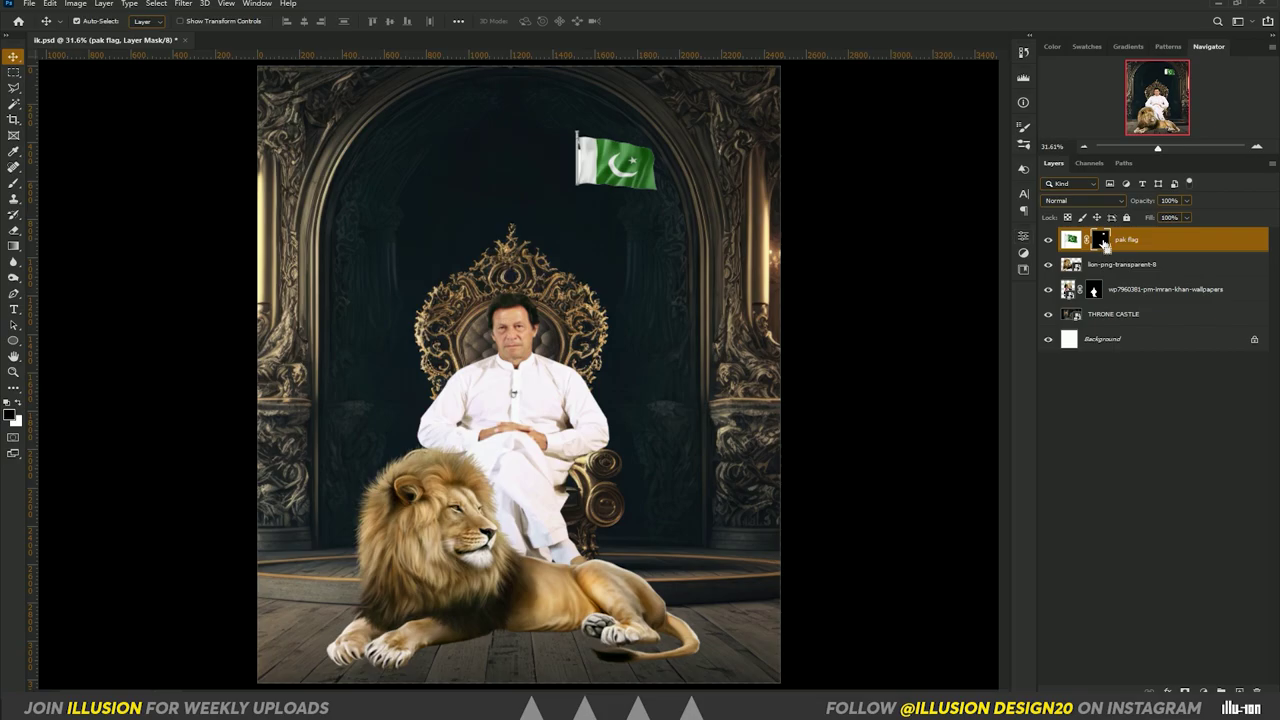
Invert the flag's layer mask and zoom to 200% on the flag pole
key(ctrl+i)
key(ctrl+plus)
key(ctrl+plus)
key(ctrl+plus)
key(ctrl+plus)
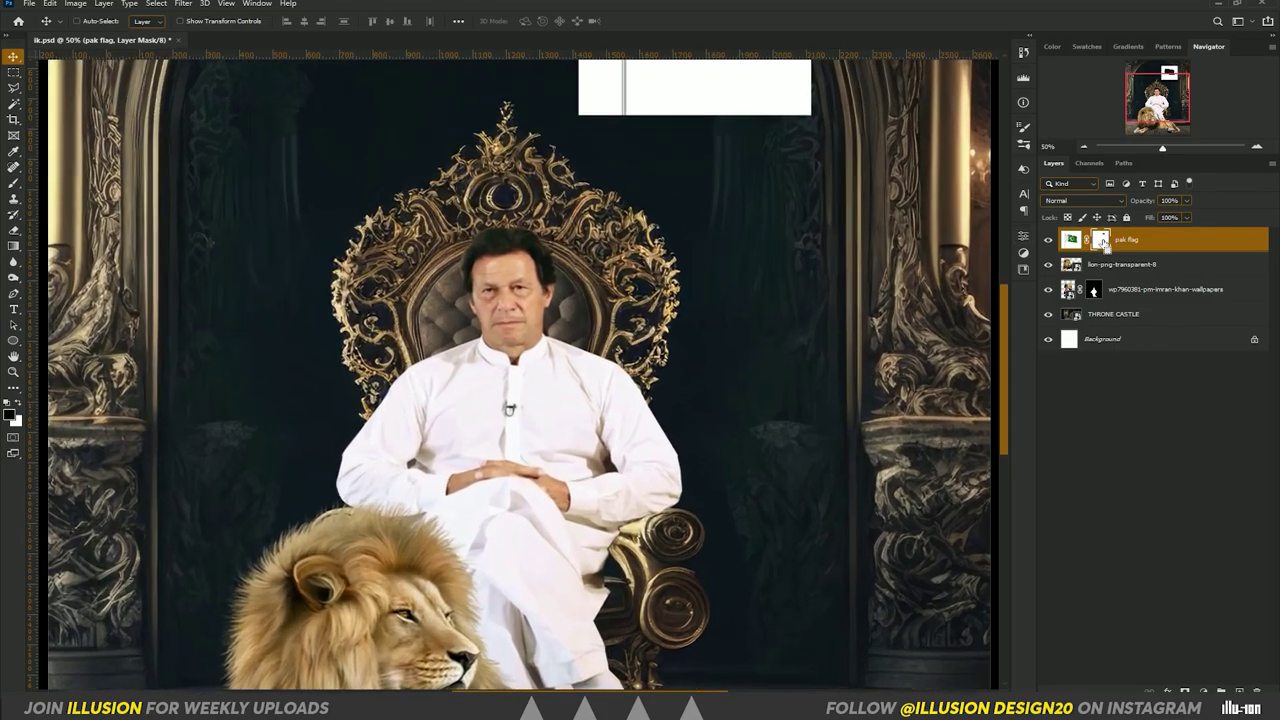
mouse_move(725, 314)
mouse_down()
mouse_move(691, 346)
mouse_move(680, 583)
mouse_up()
drag(626, 329, 604, 330)
scroll(604, 330, down, 2)
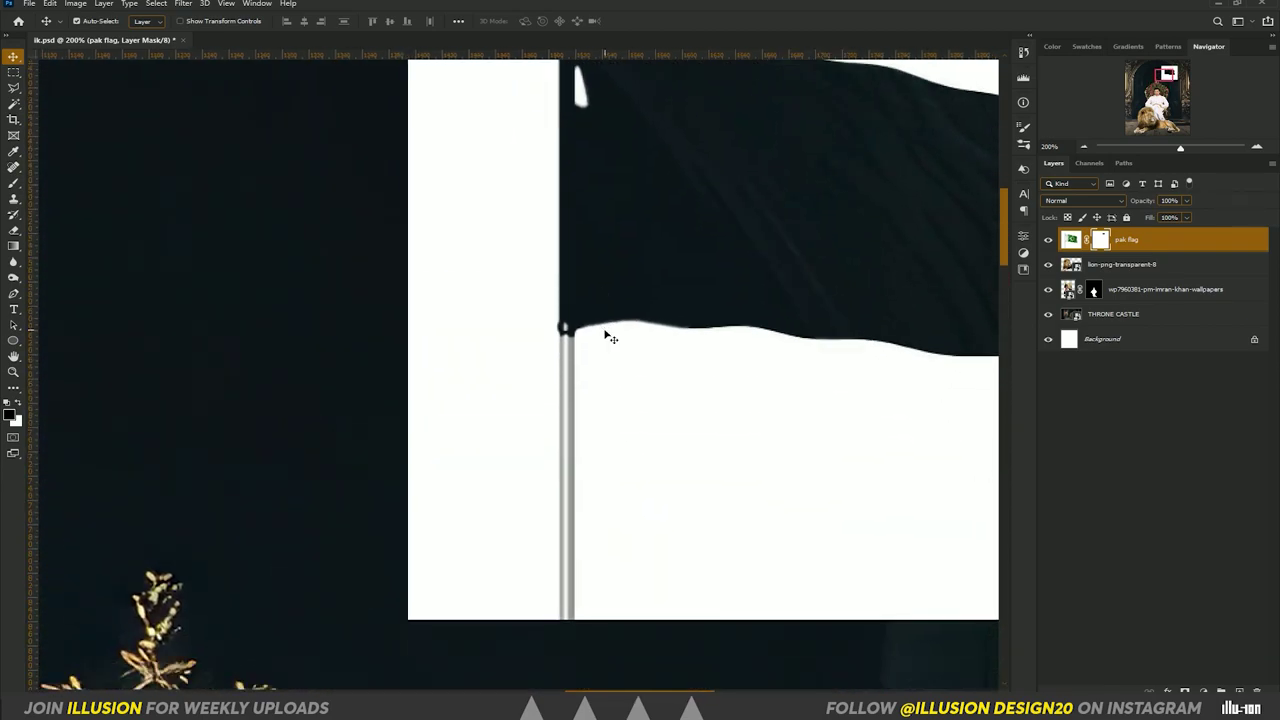
Lasso around the flag pole and fill that area in the mask
key(l)
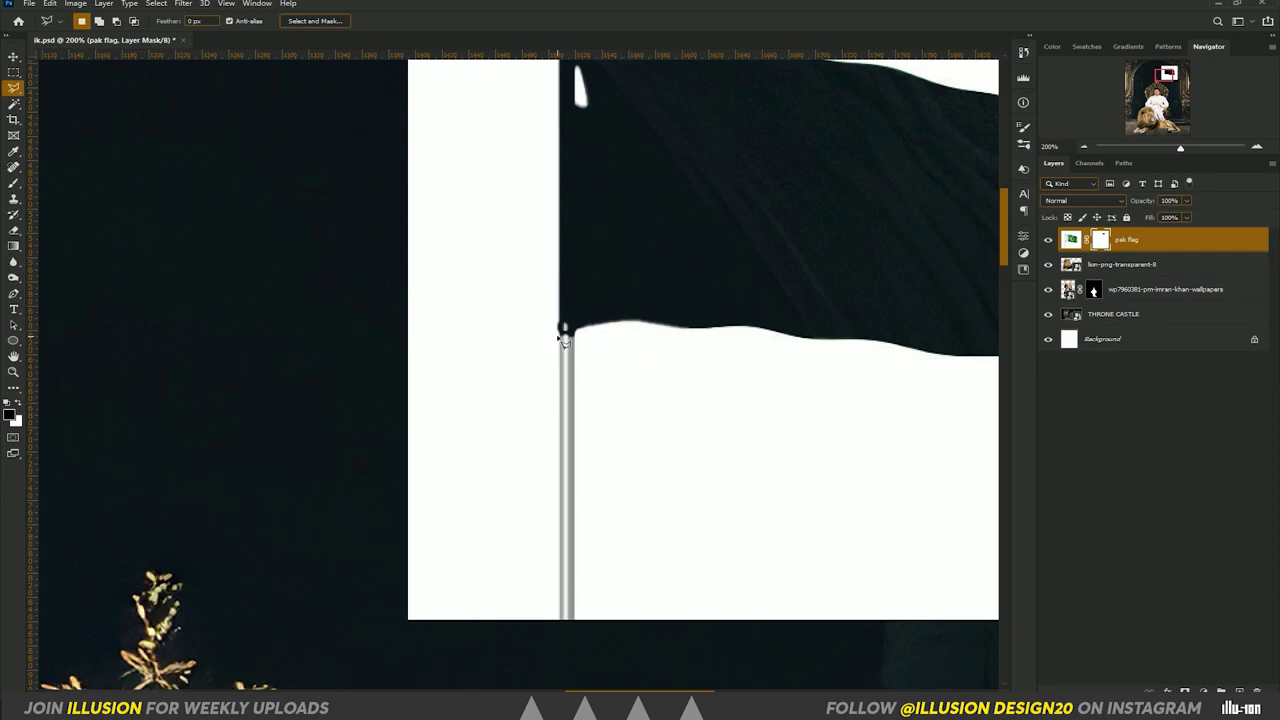
mouse_move(563, 329)
mouse_down()
mouse_move(579, 644)
mouse_move(578, 320)
mouse_move(563, 329)
mouse_up()
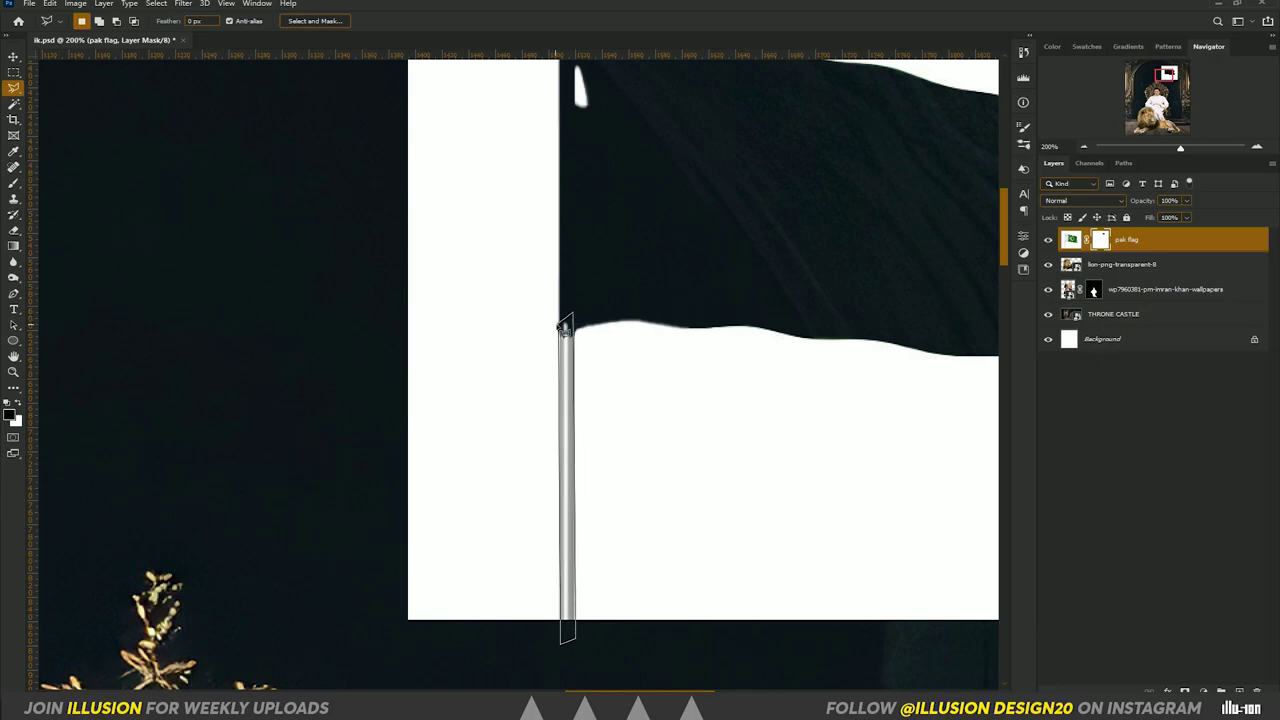
drag(563, 329, 563, 328)
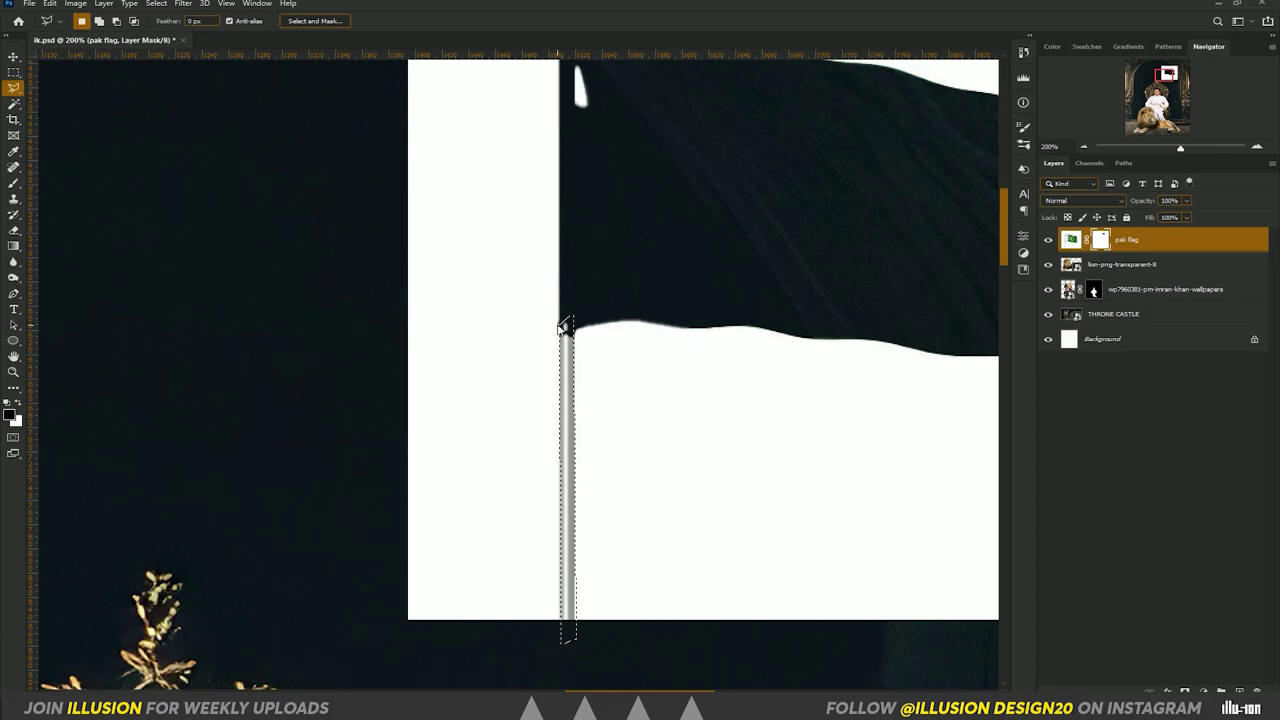
key(x)
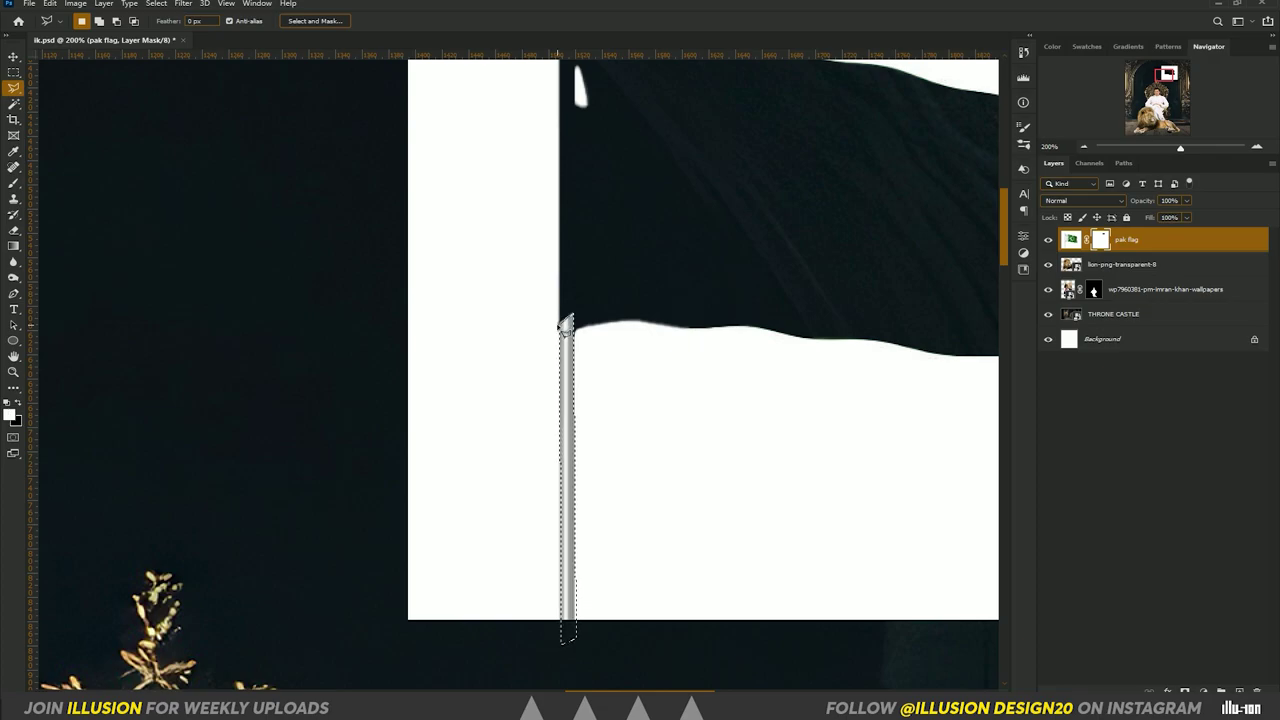
key(alt+BackSpace)
key(ctrl+d)
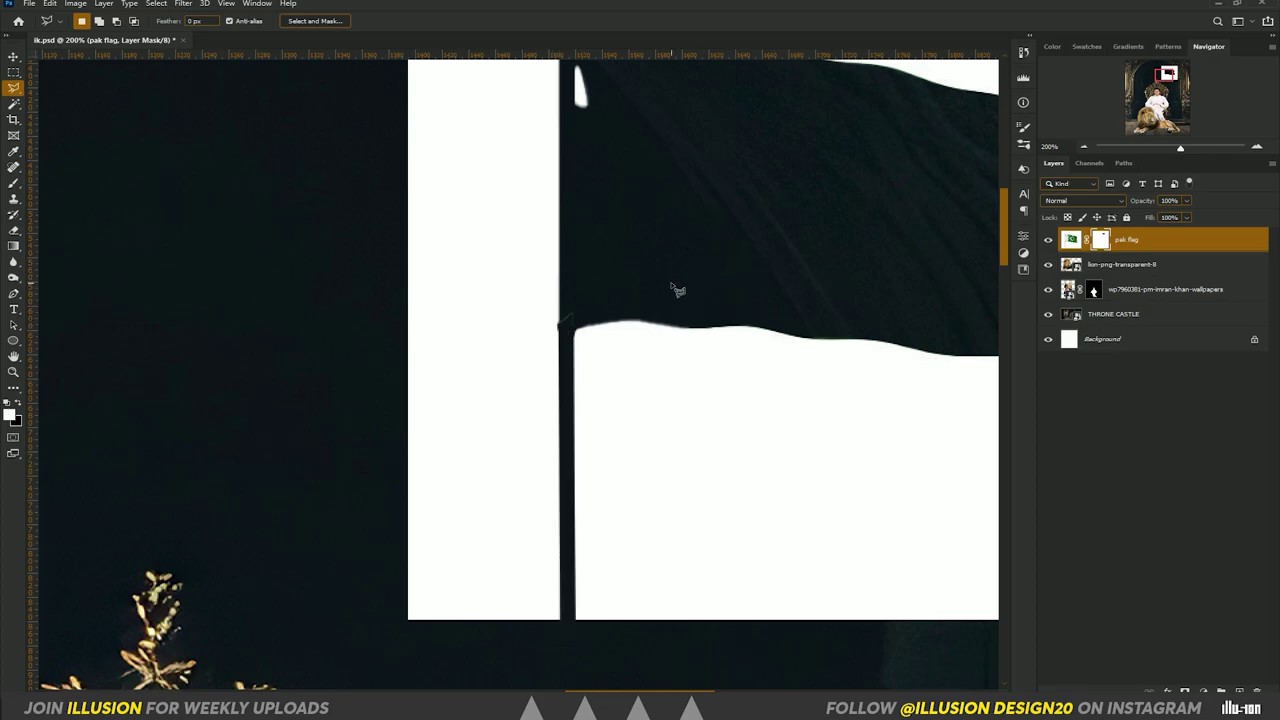
Paint out the white blob at the pole top with a small brush, then invert the mask
key(b)
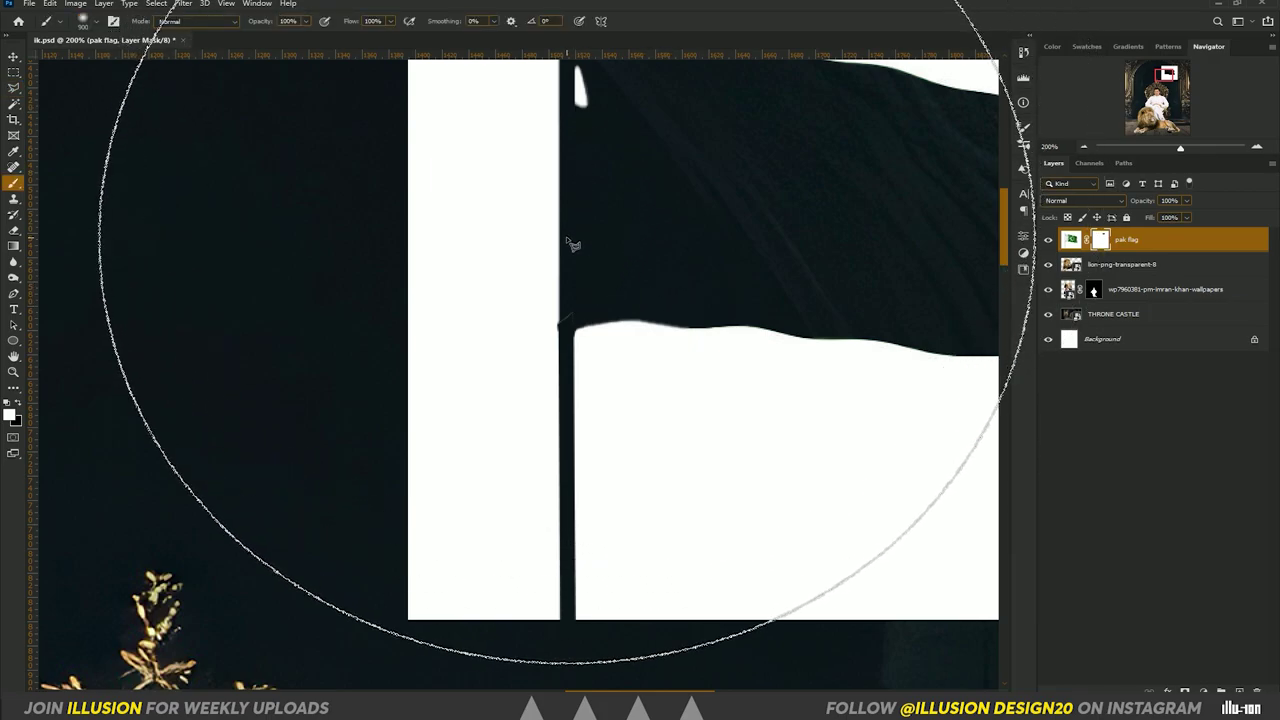
key(bracketleft)
key(bracketleft)
key(bracketleft)
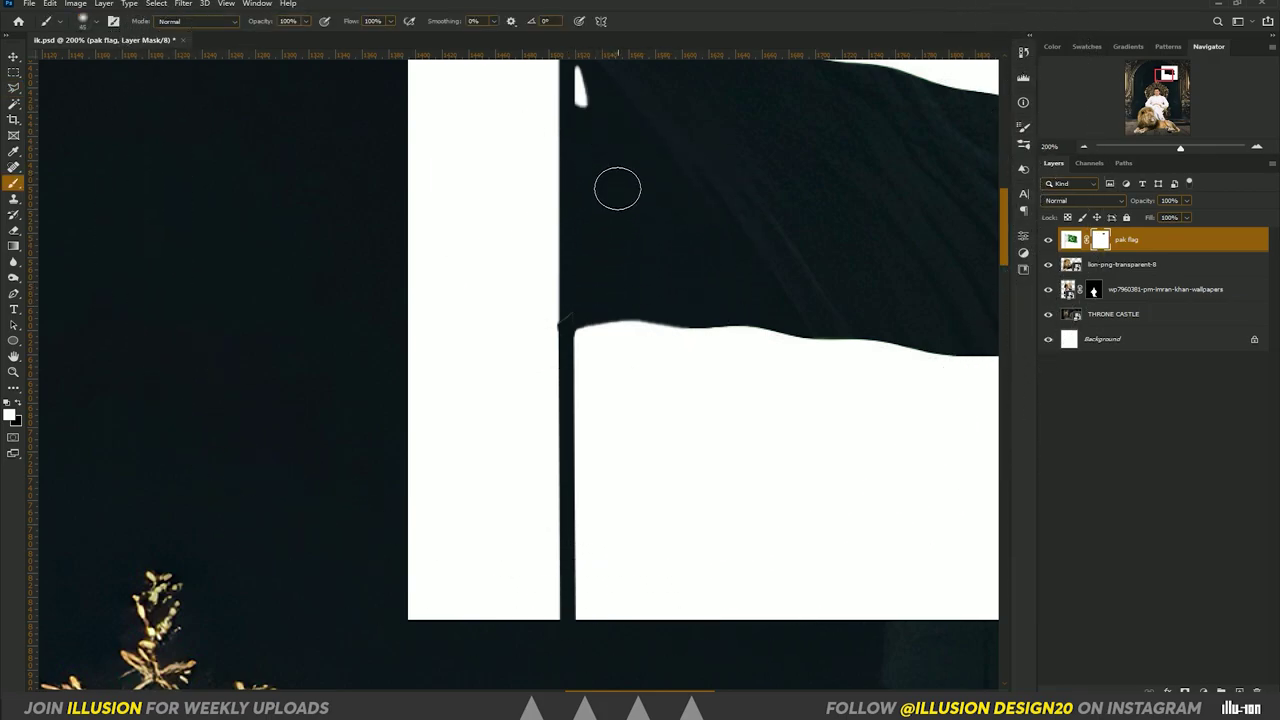
key(bracketleft)
key(bracketleft)
key(bracketleft)
click(573, 311)
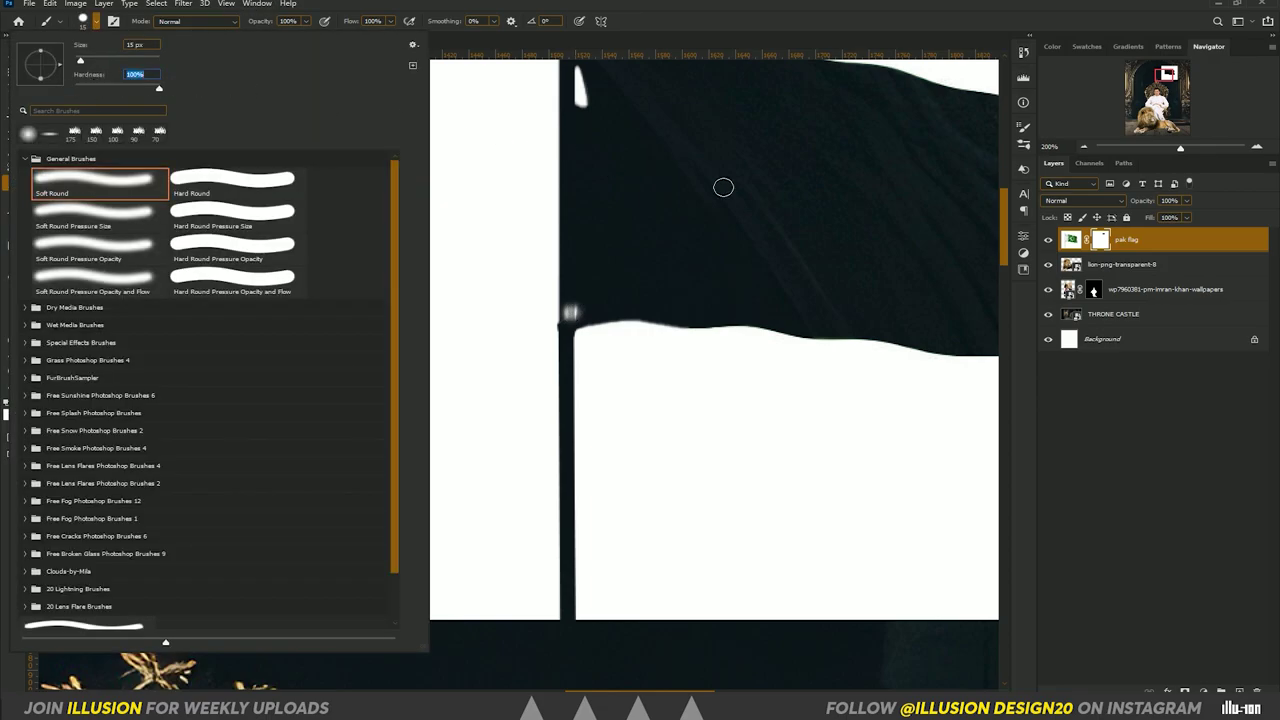
click(592, 283)
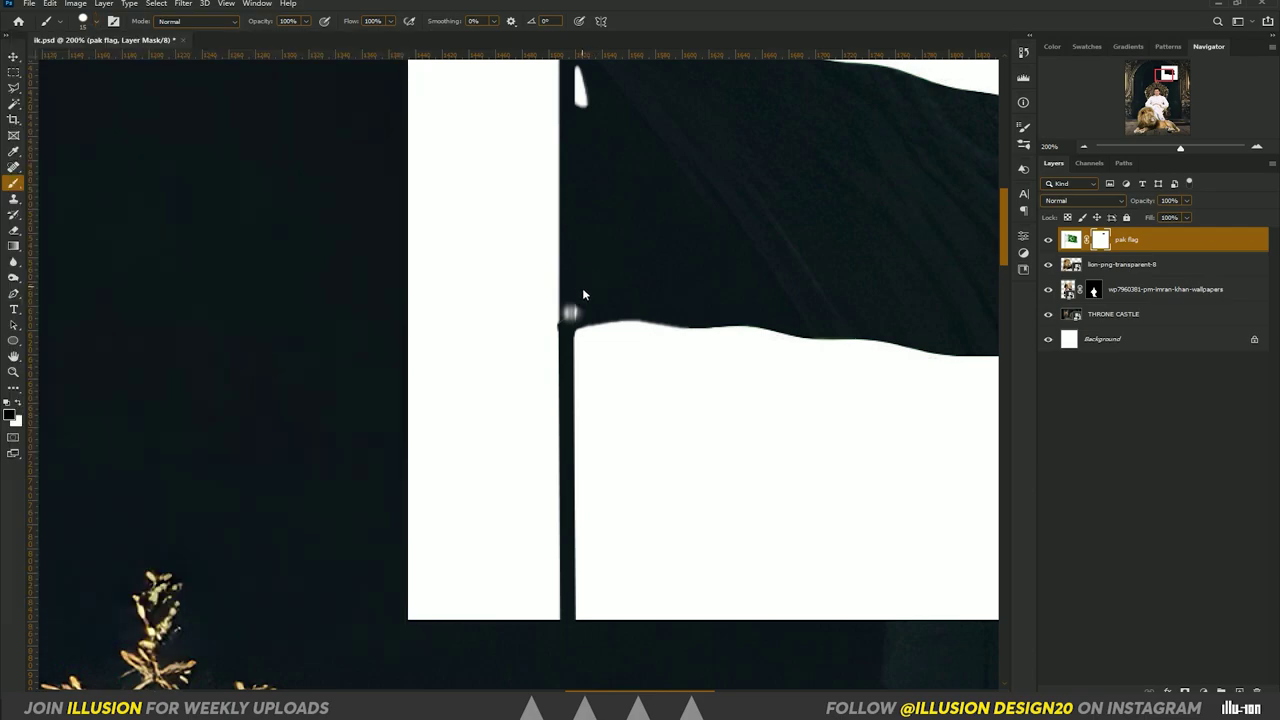
drag(577, 307, 568, 310)
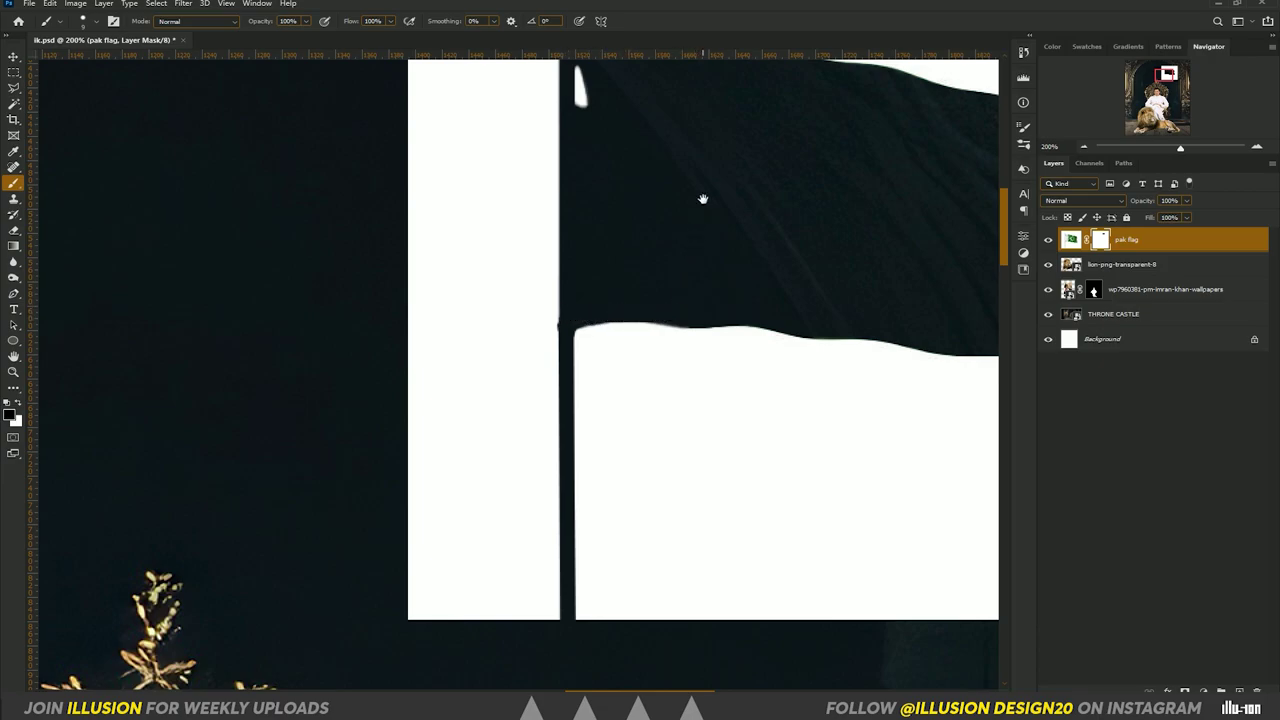
drag(703, 197, 689, 332)
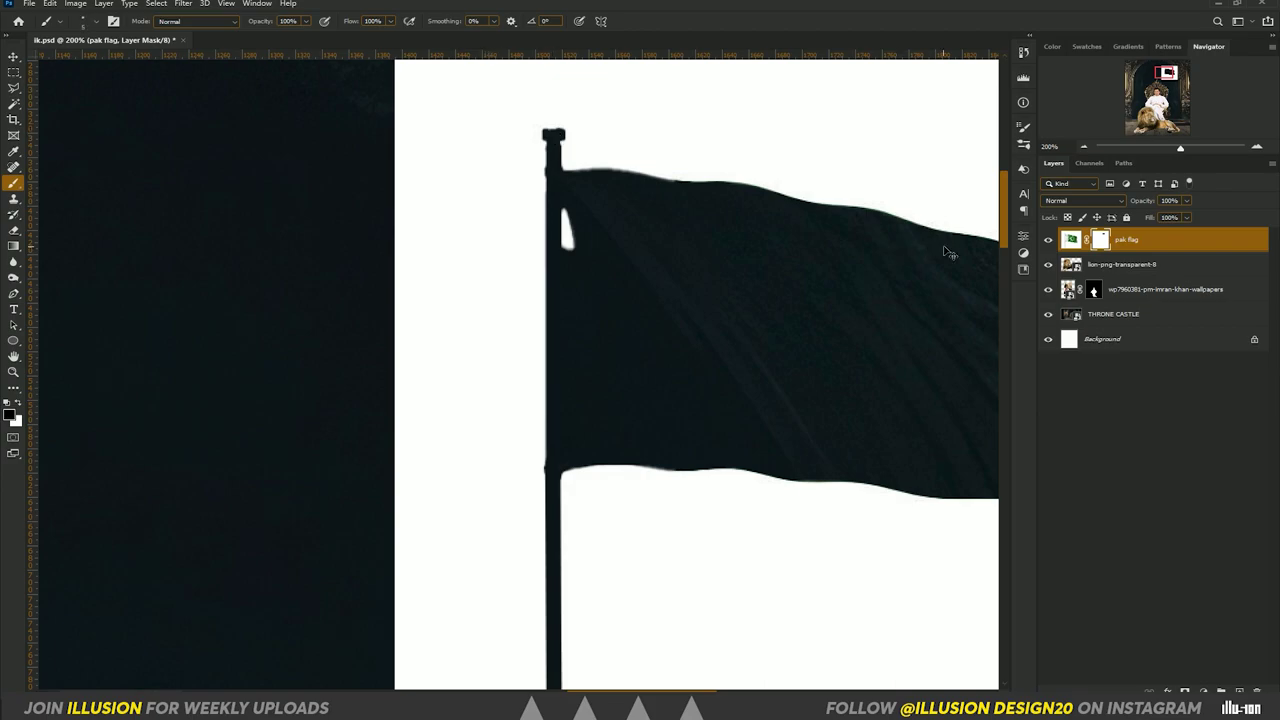
key(ctrl+i)
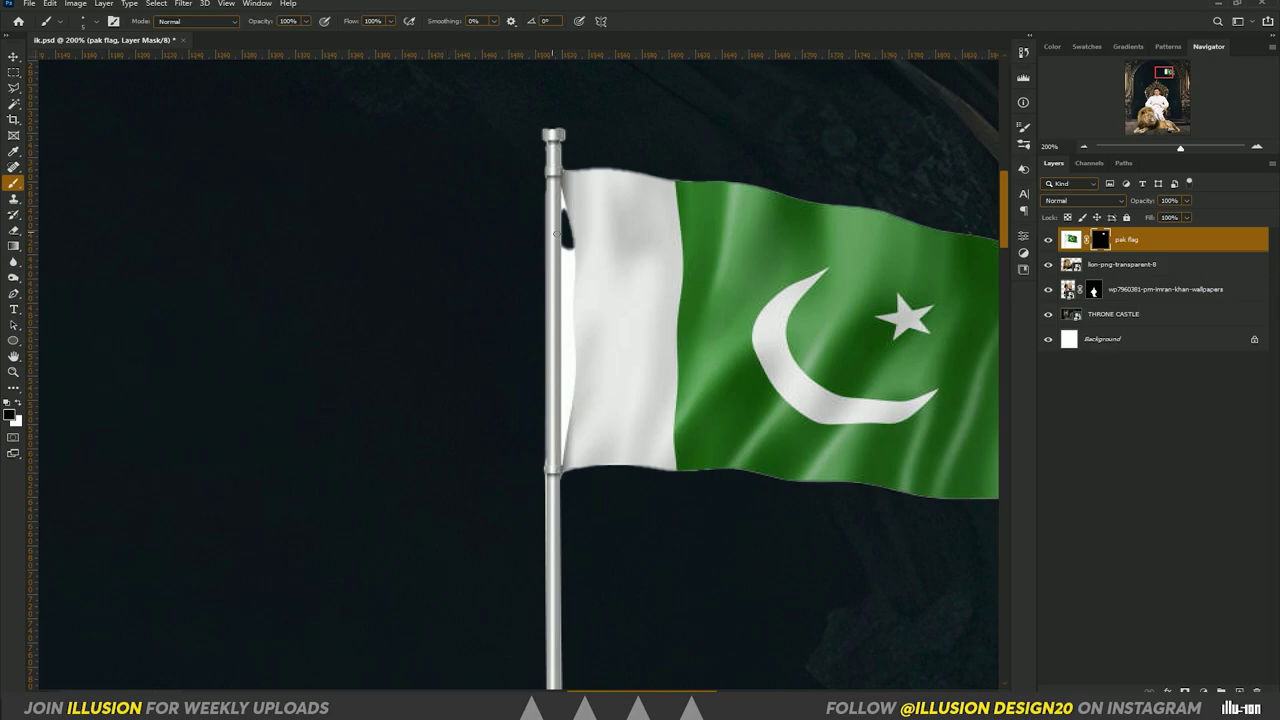
Try selecting the flag's white band with the colour-based selection tool
right_click(13, 110)
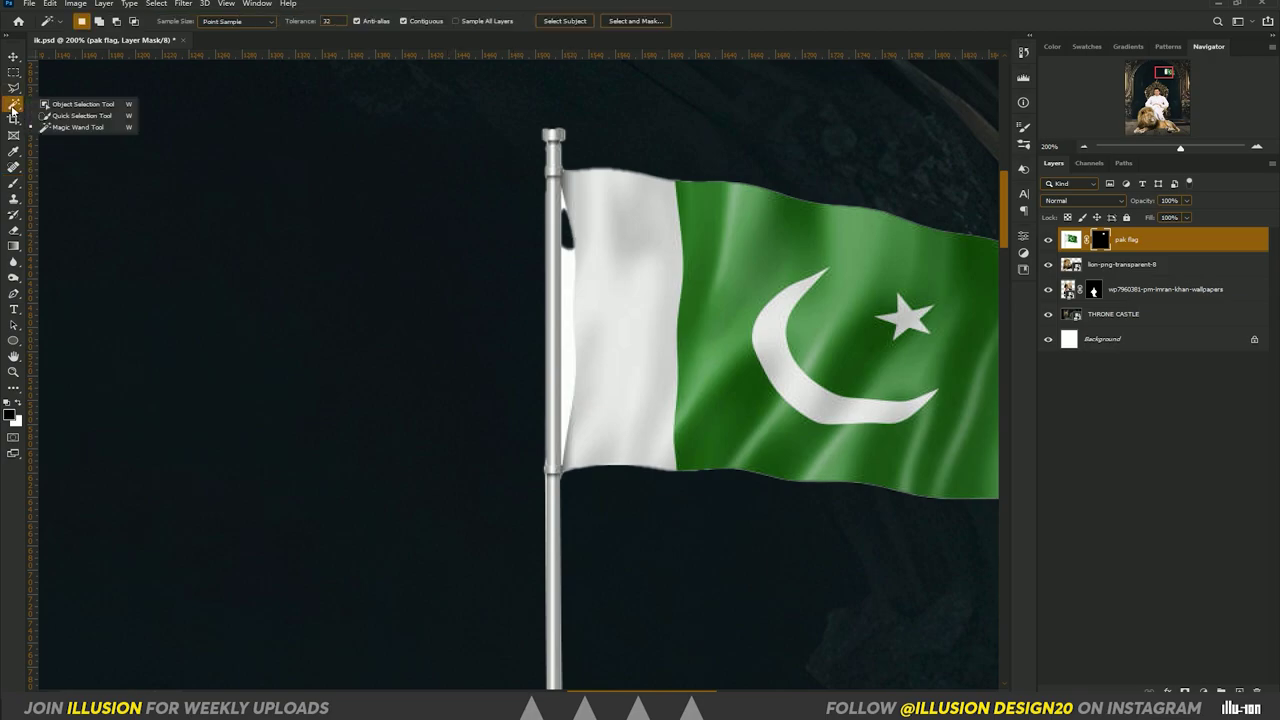
click(60, 127)
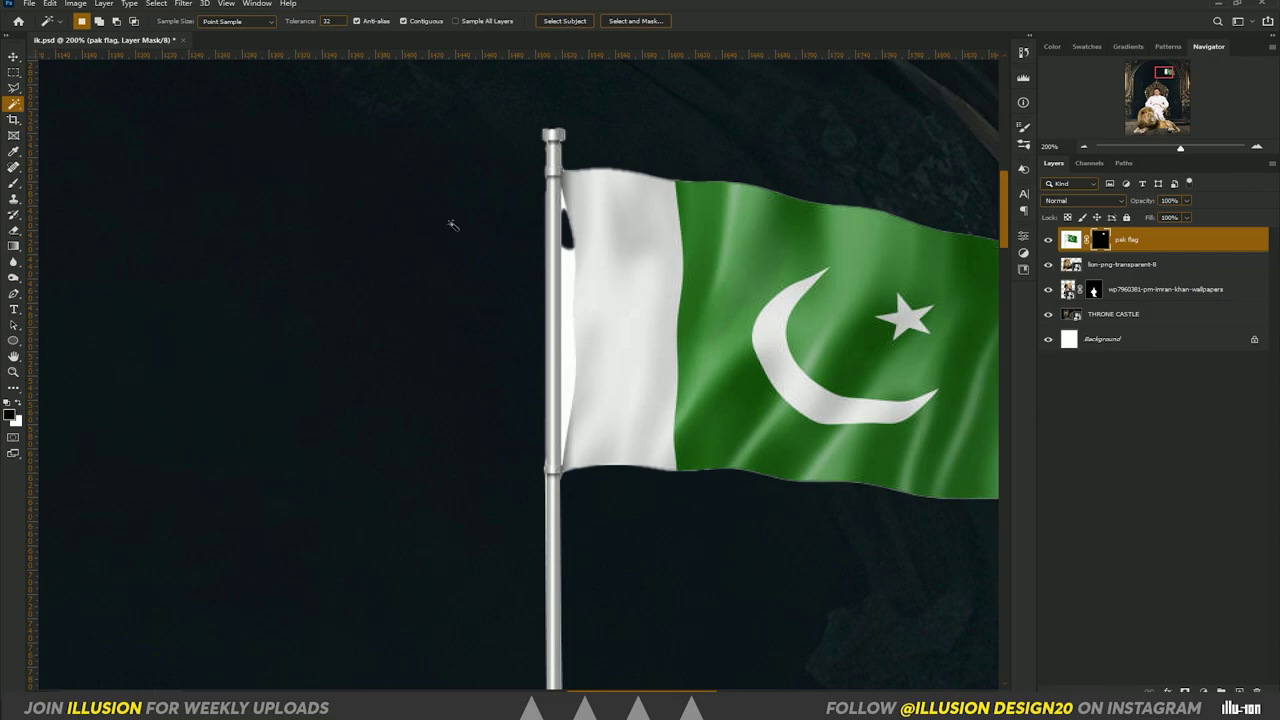
click(573, 281)
key(ctrl+d)
right_click(16, 110)
click(14, 88)
right_click(16, 89)
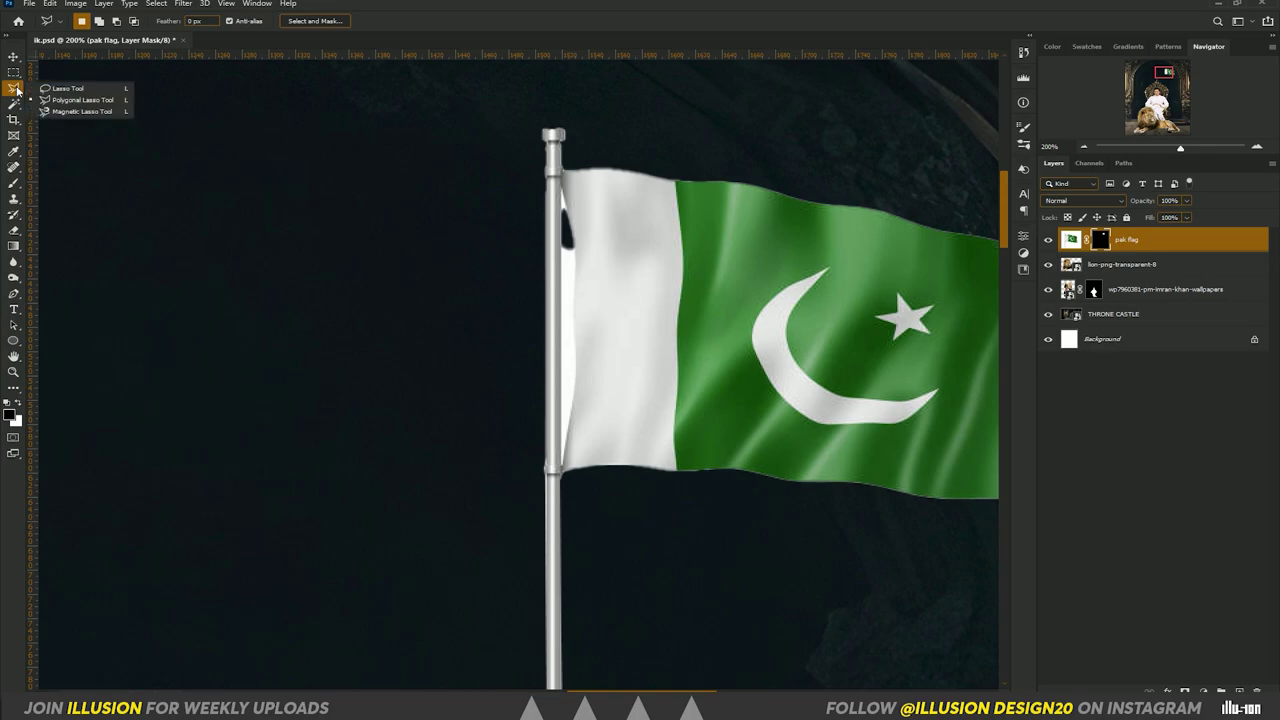
click(15, 108)
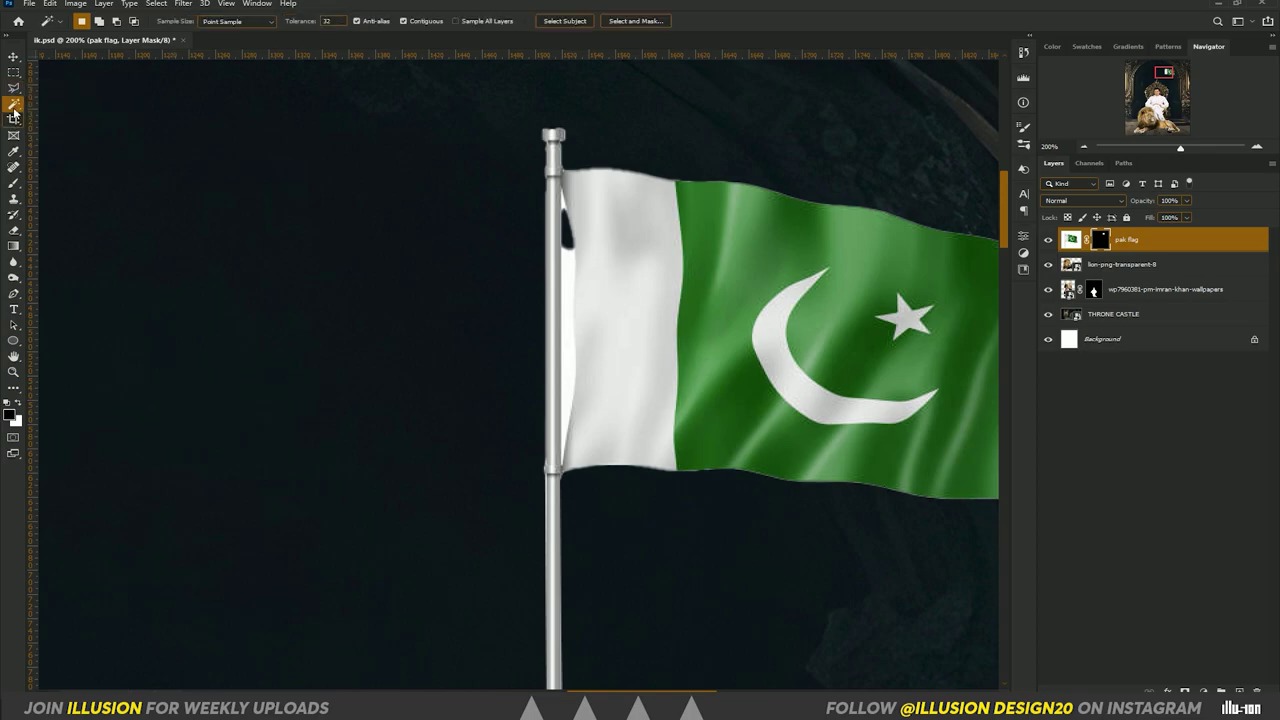
right_click(14, 115)
click(55, 127)
click(569, 277)
Trace a closed Pen path around the white sliver between the flag and its pole
key(ctrl+plus)
key(p)
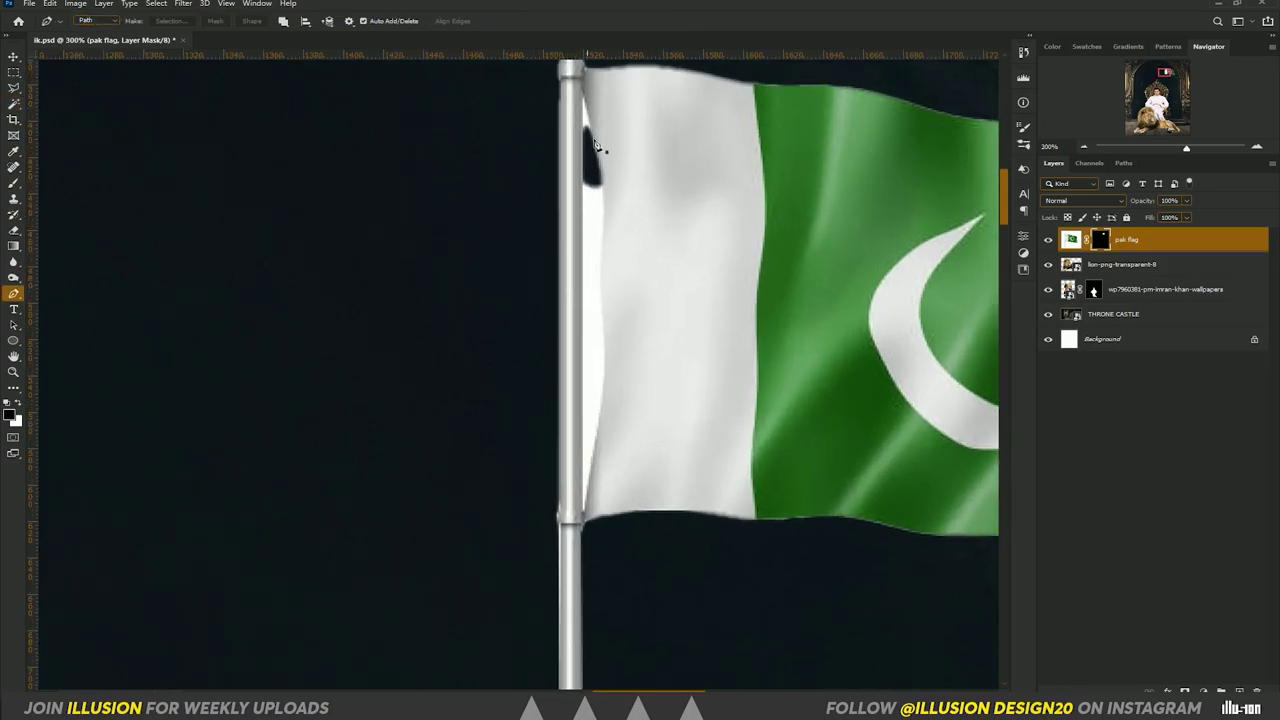
click(583, 95)
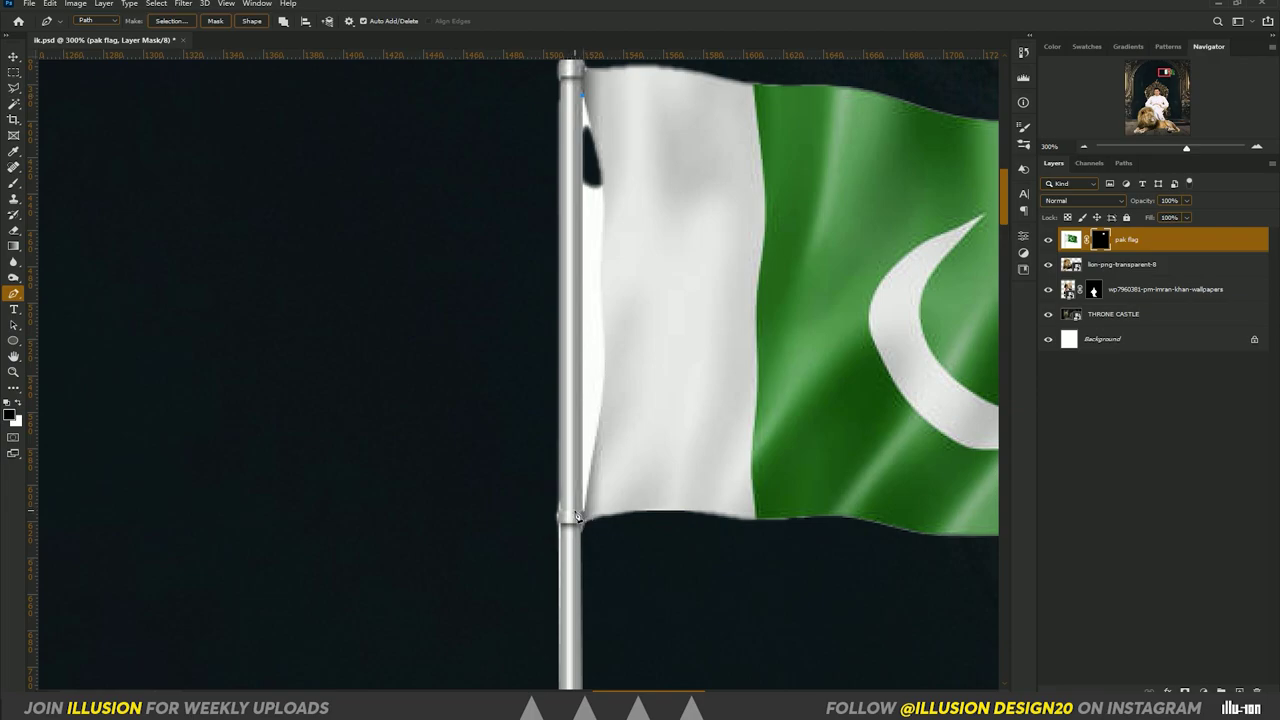
click(584, 513)
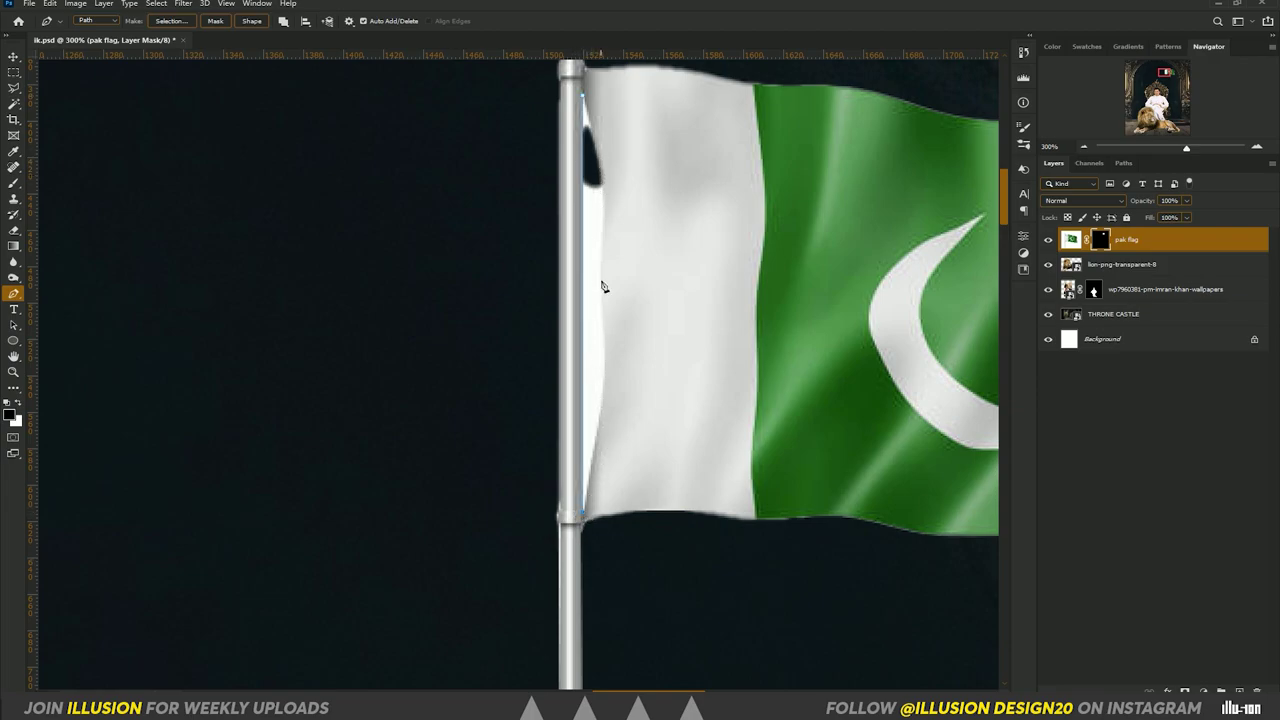
drag(606, 340, 612, 334)
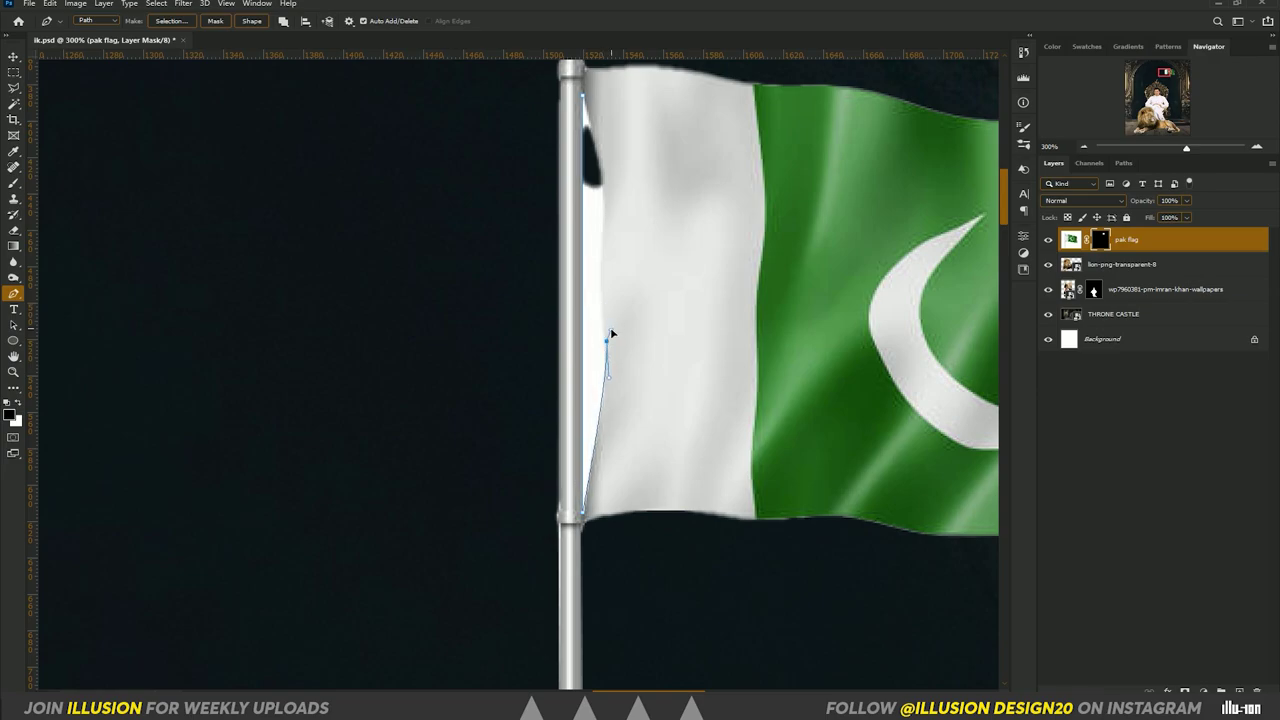
click(600, 294)
click(603, 190)
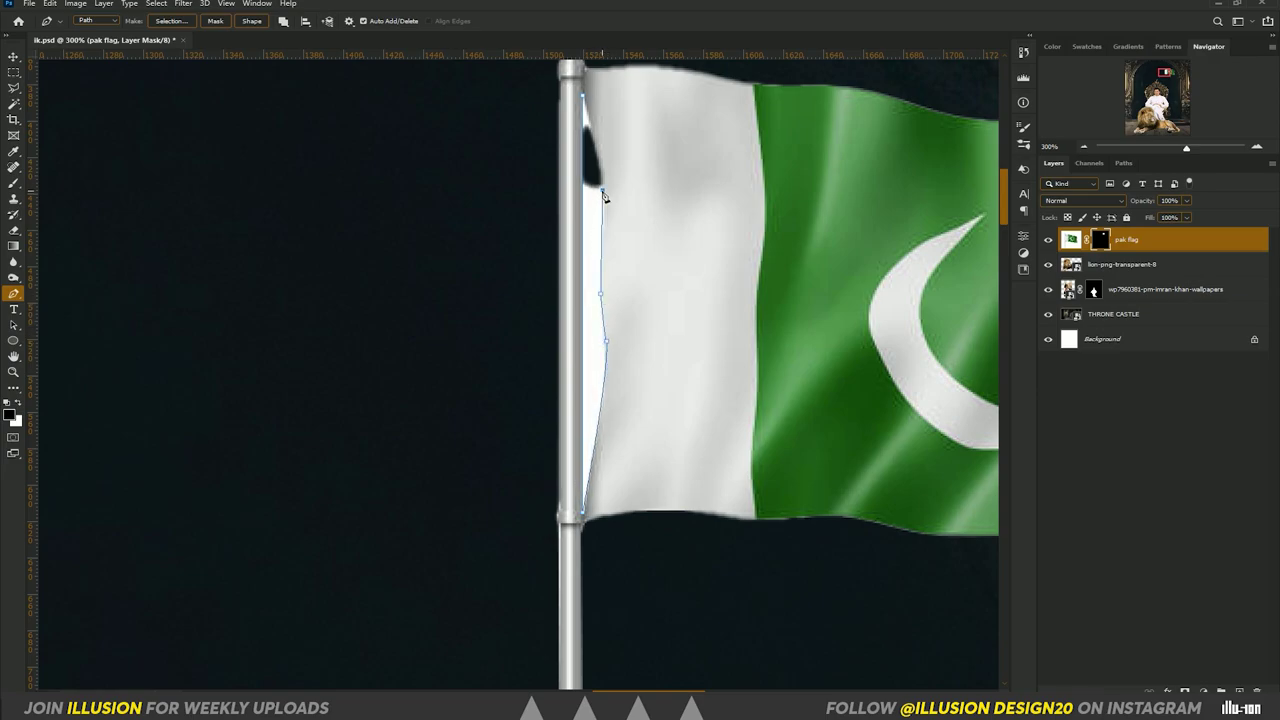
click(584, 98)
Fill the sliver selection black on the mask and convert the pak flag layer to a Smart Object
key(ctrl+Return)
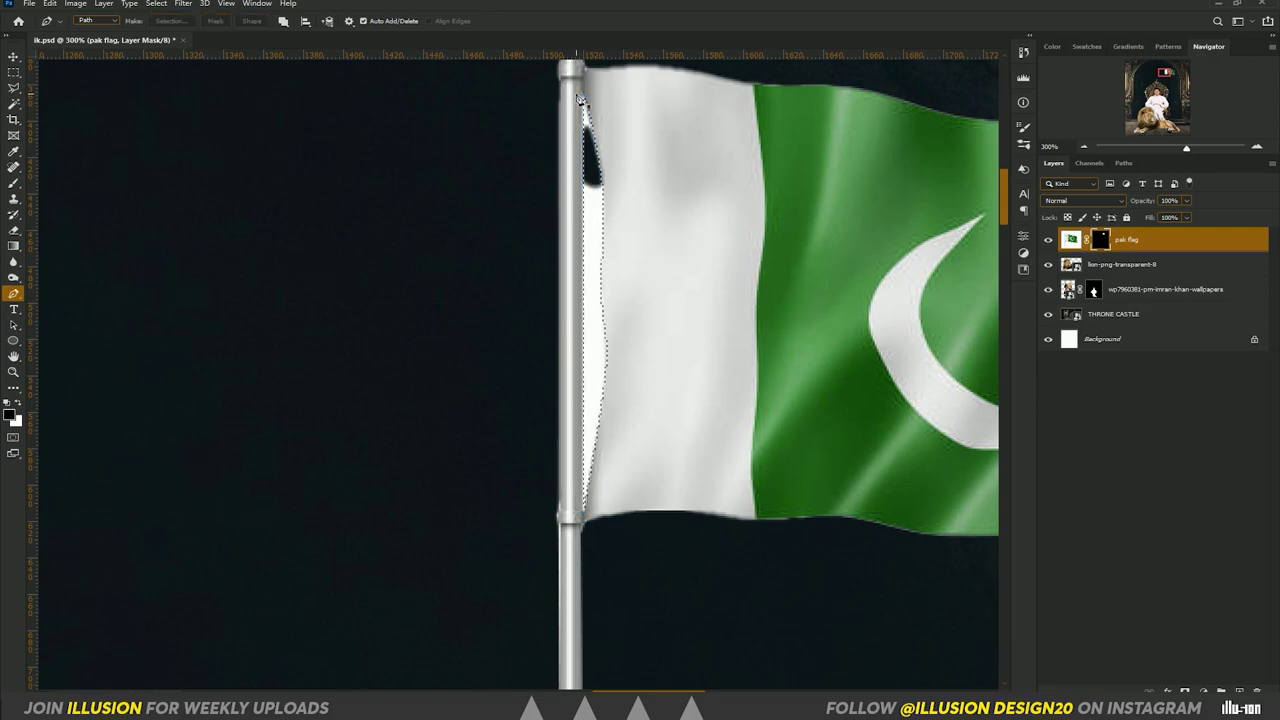
key(x)
key(alt+BackSpace)
key(x)
key(x)
key(ctrl+BackSpace)
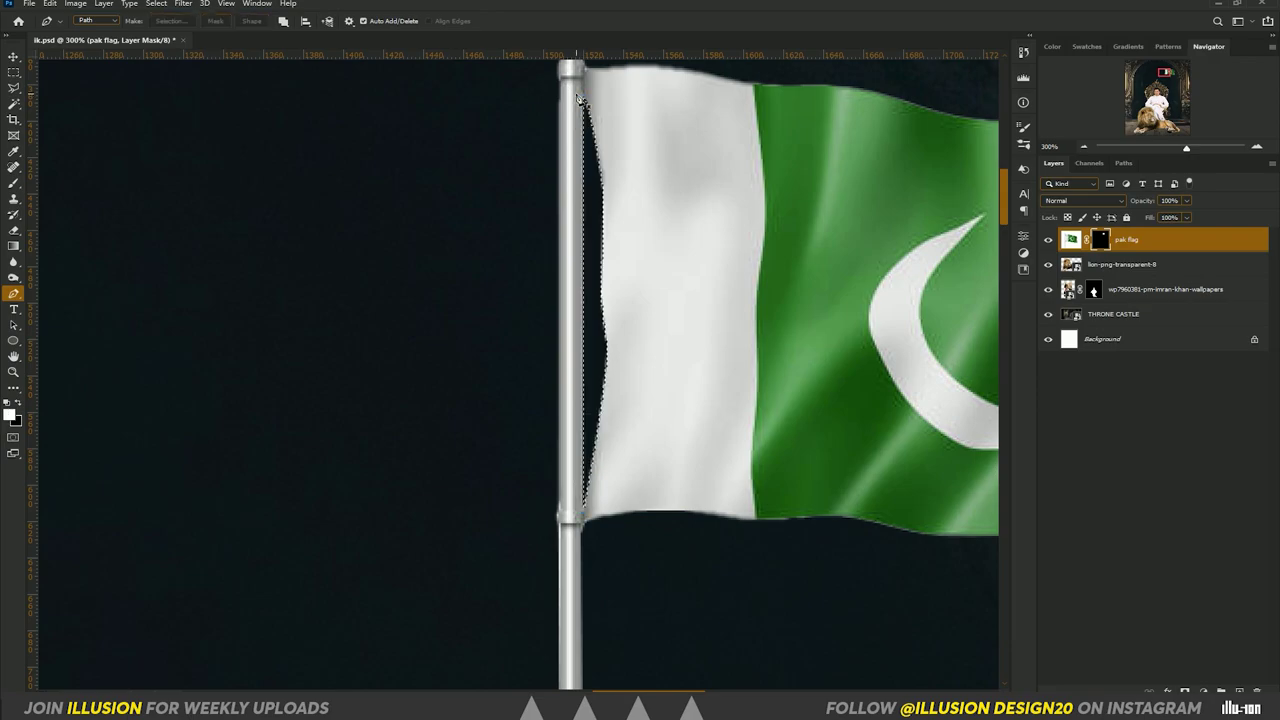
key(ctrl+d)
key(ctrl+0)
right_click(1146, 240)
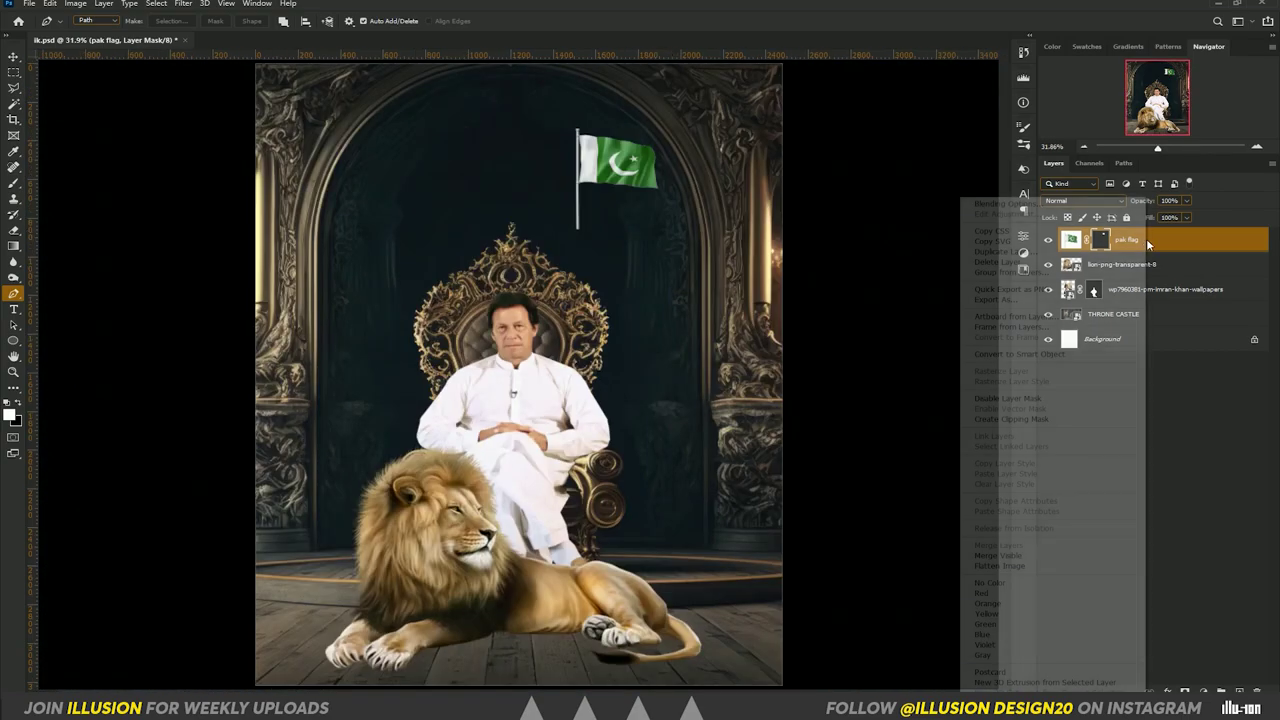
click(1069, 352)
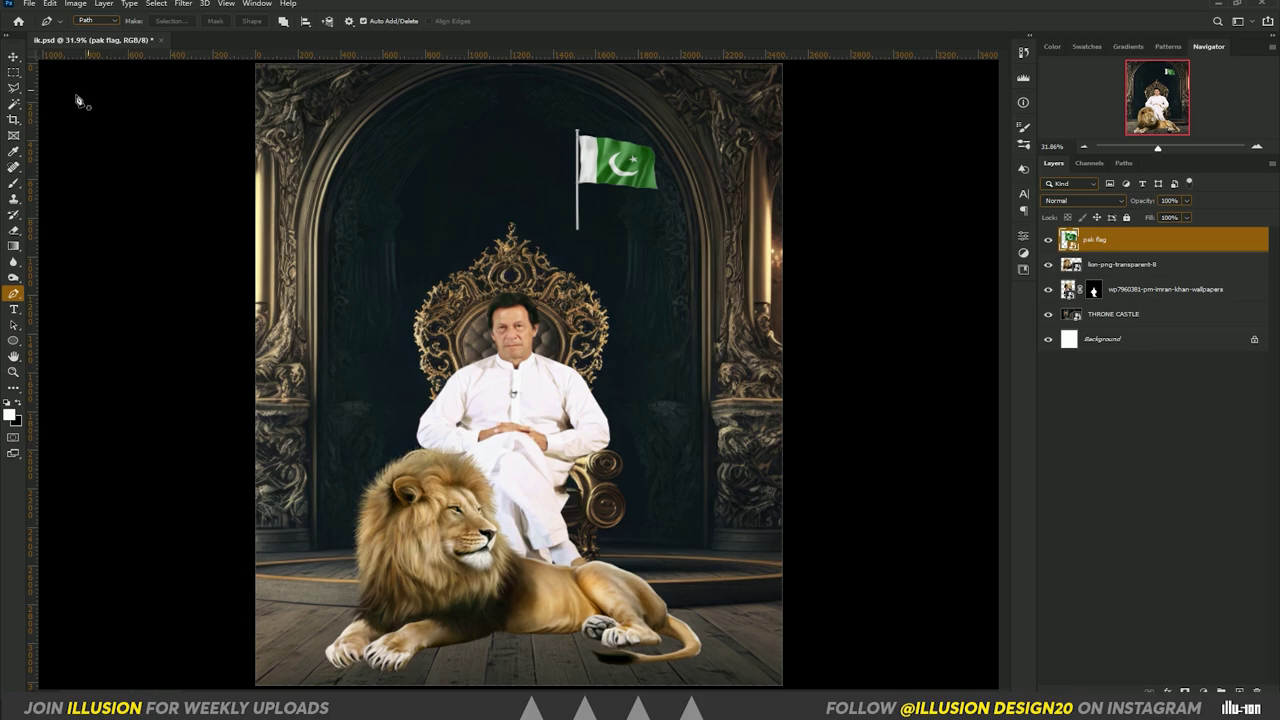
Move the Pakistan flag top-left, scale it to about 230% and rotate it about 19.5°
click(14, 56)
mouse_move(598, 178)
mouse_down()
mouse_move(351, 219)
mouse_move(355, 258)
mouse_up()
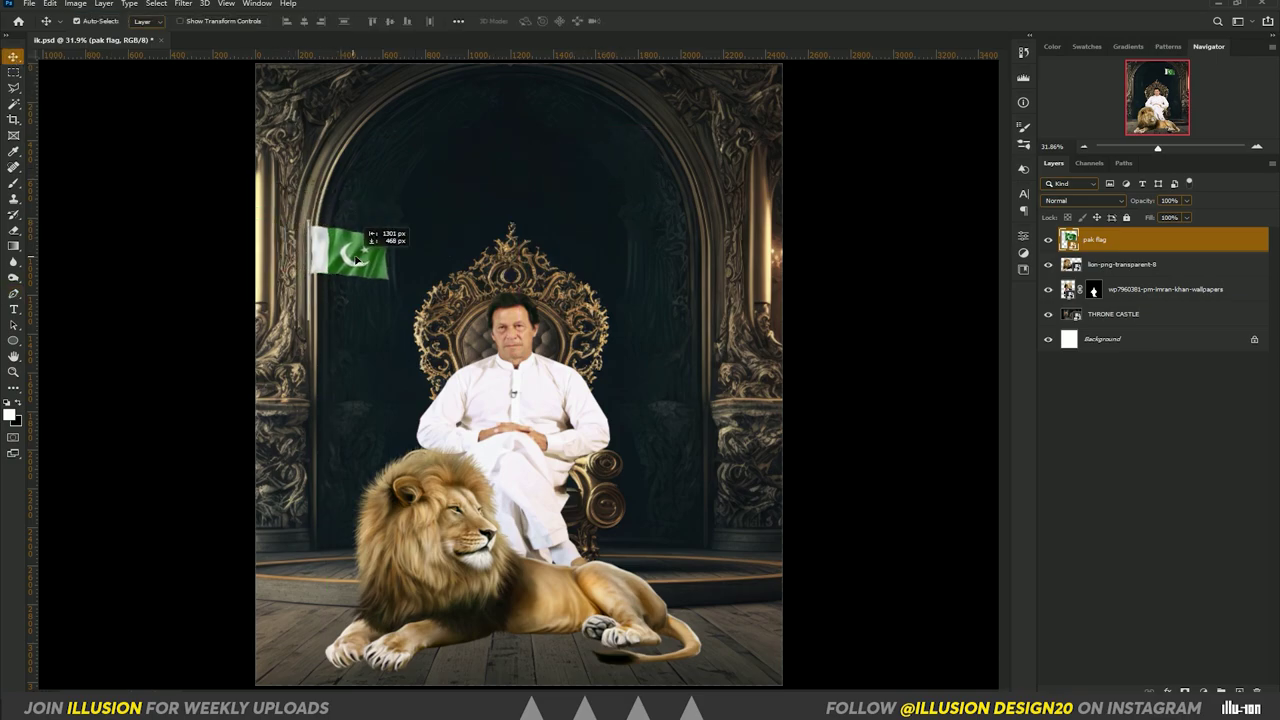
key(ctrl+t)
key(ctrl+minus)
key(ctrl+minus)
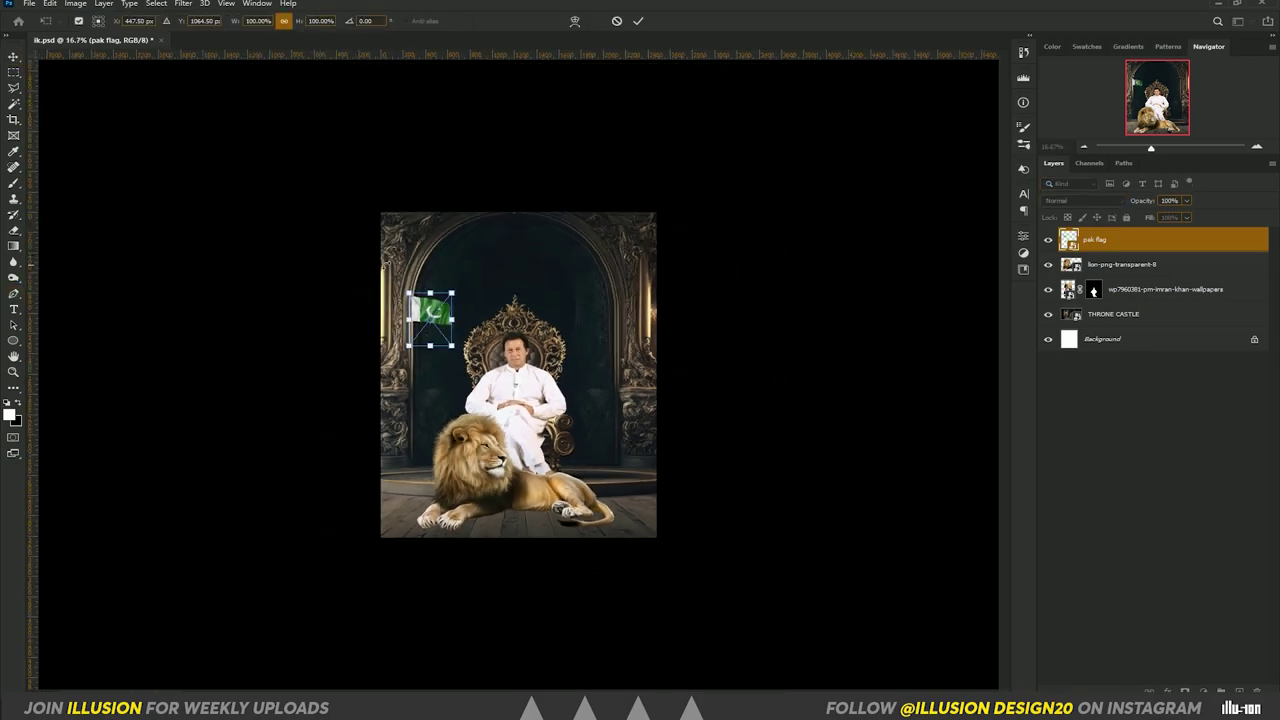
mouse_move(453, 294)
mouse_down()
mouse_move(530, 212)
mouse_move(586, 242)
mouse_up()
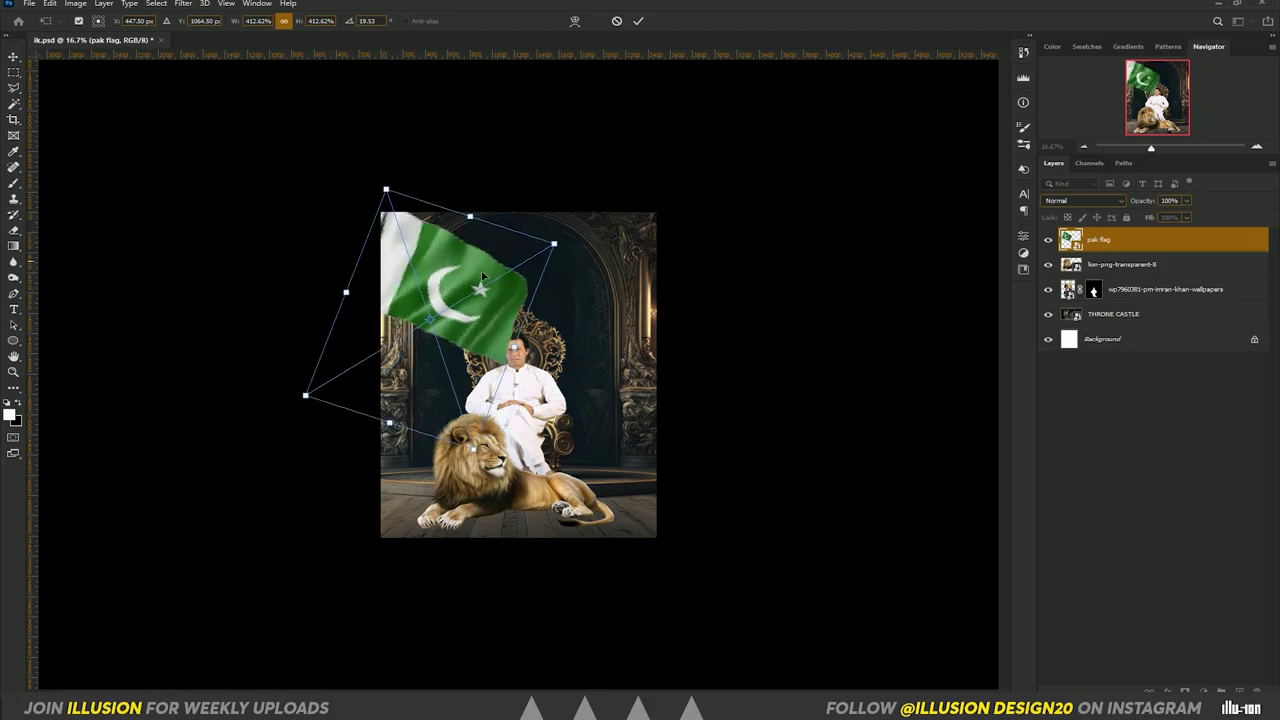
drag(483, 276, 503, 246)
drag(571, 208, 498, 228)
mouse_move(469, 270)
mouse_down()
mouse_move(419, 232)
mouse_move(501, 188)
mouse_move(510, 196)
mouse_move(480, 213)
mouse_move(520, 204)
mouse_move(476, 255)
mouse_move(467, 242)
mouse_up()
key(Return)
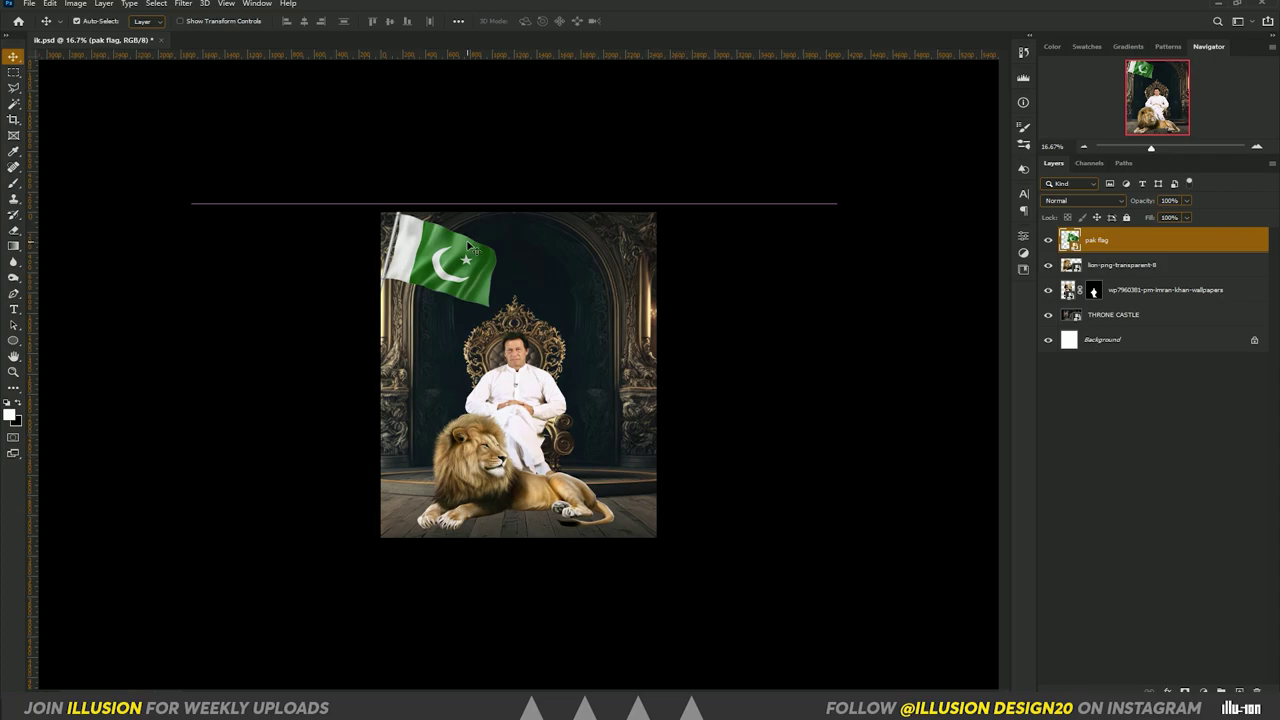
click(28, 4)
Place the party flag image embedded into the poster and zoom in on it
click(103, 243)
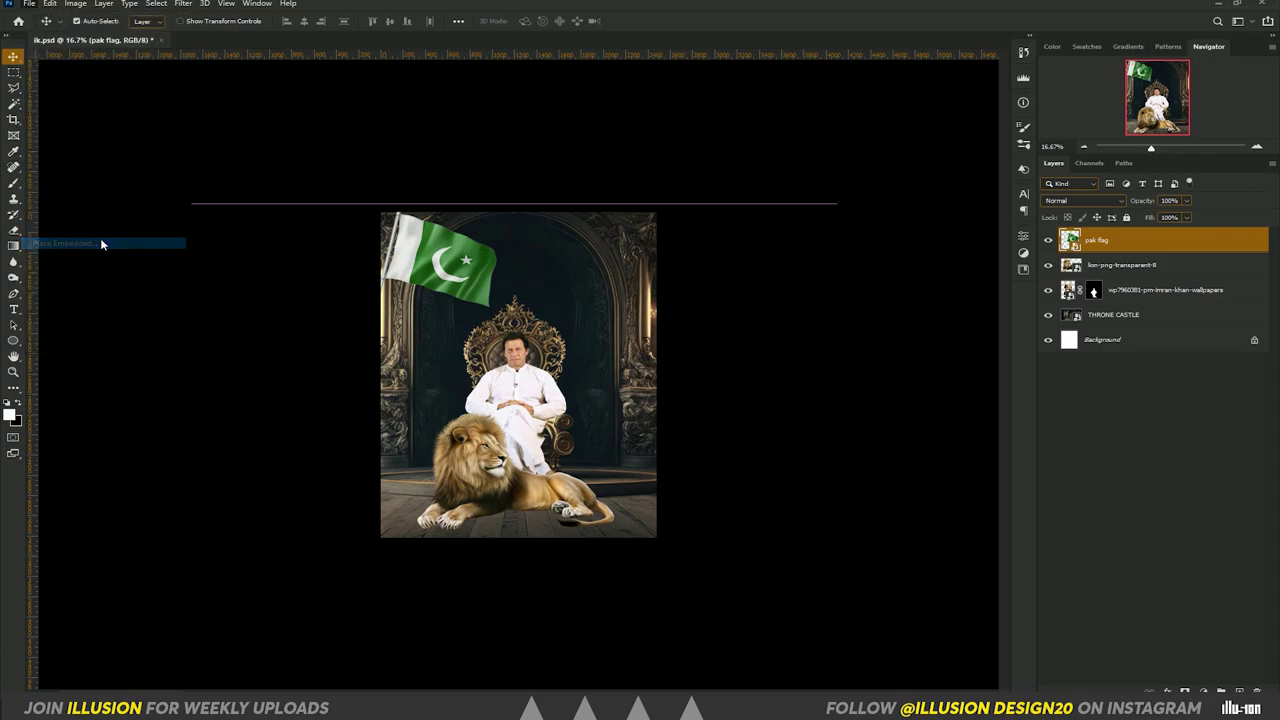
click(152, 100)
double_click(150, 117)
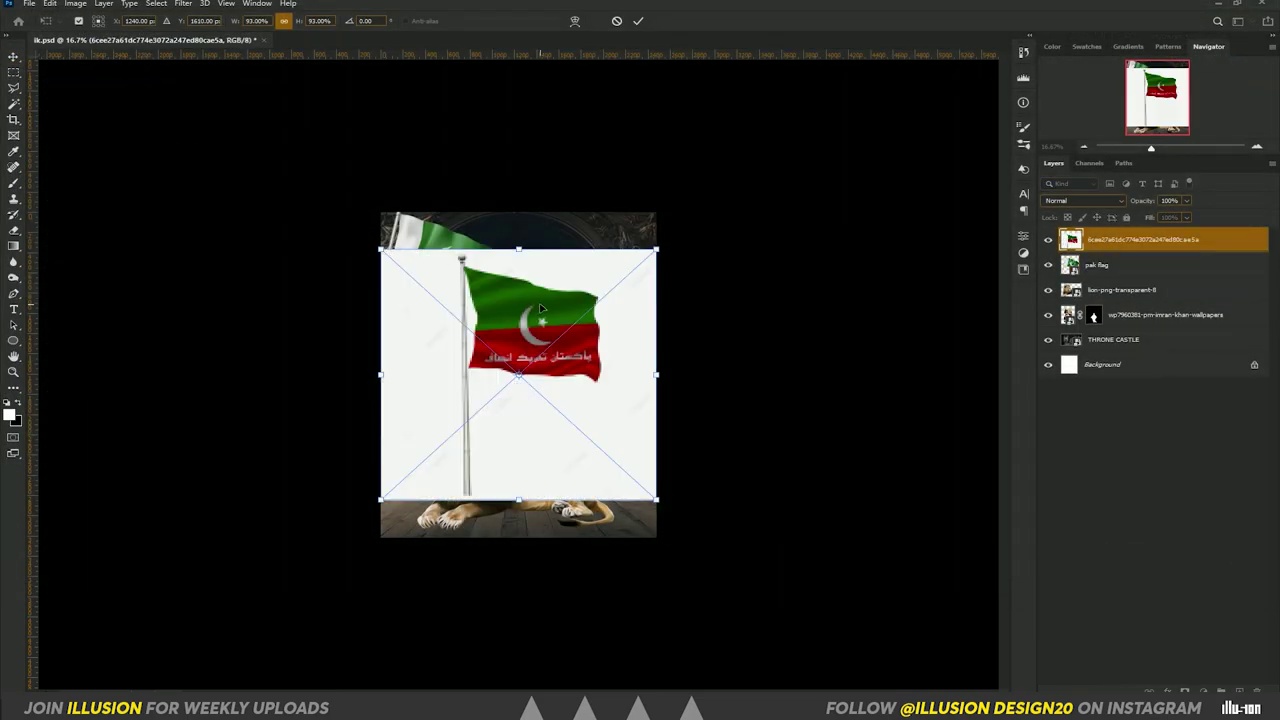
key(Return)
key(ctrl+plus)
key(ctrl+plus)
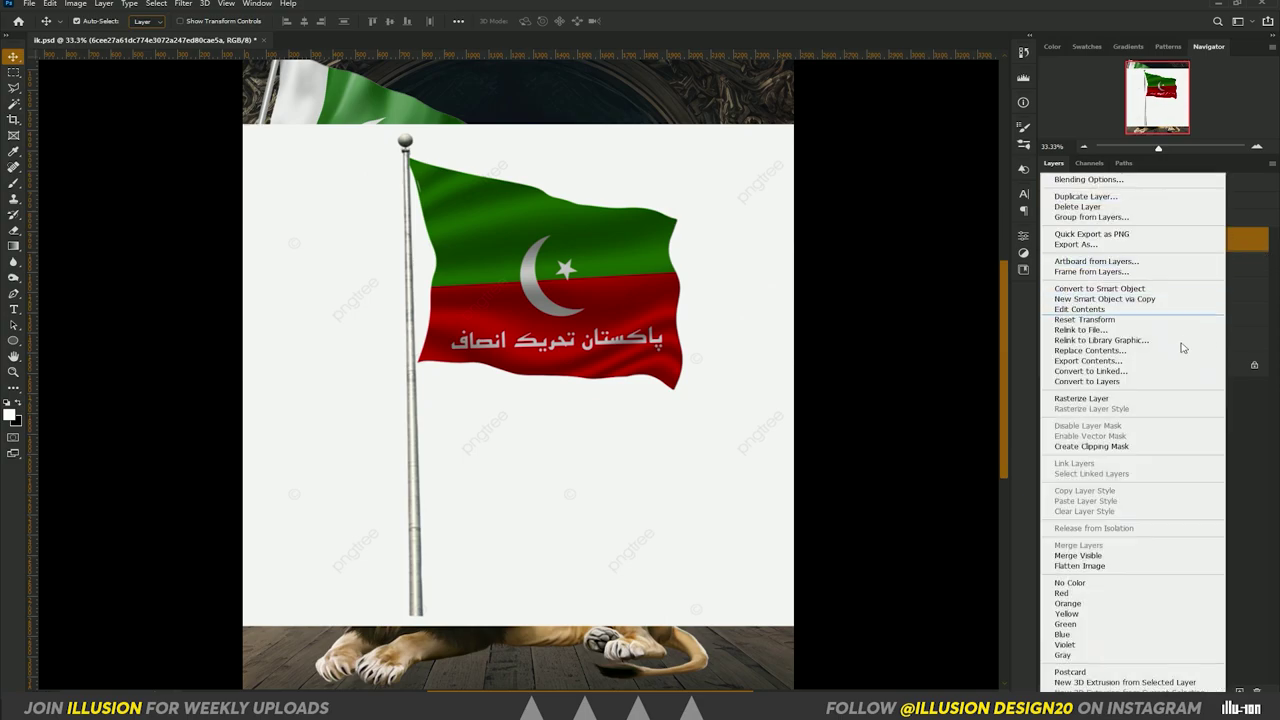
Rasterize the flag layer and mask its white background via Properties quick actions
right_click(1231, 240)
click(1090, 400)
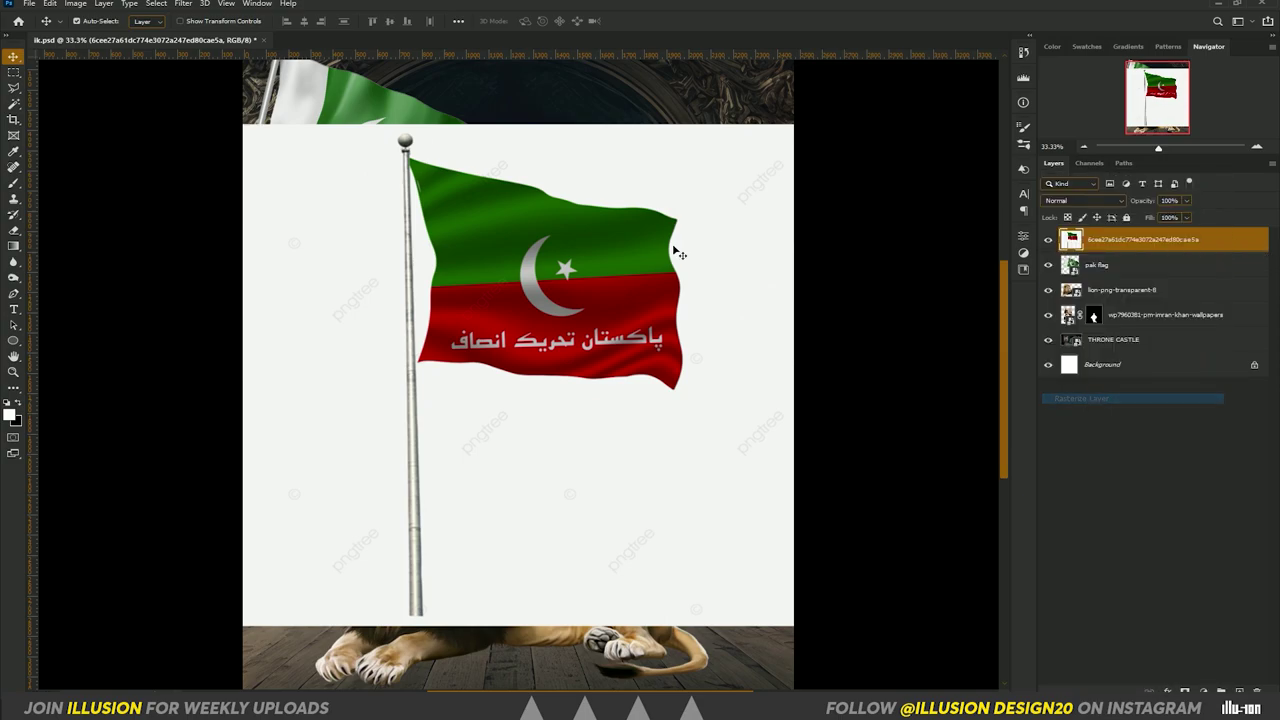
click(257, 3)
click(275, 375)
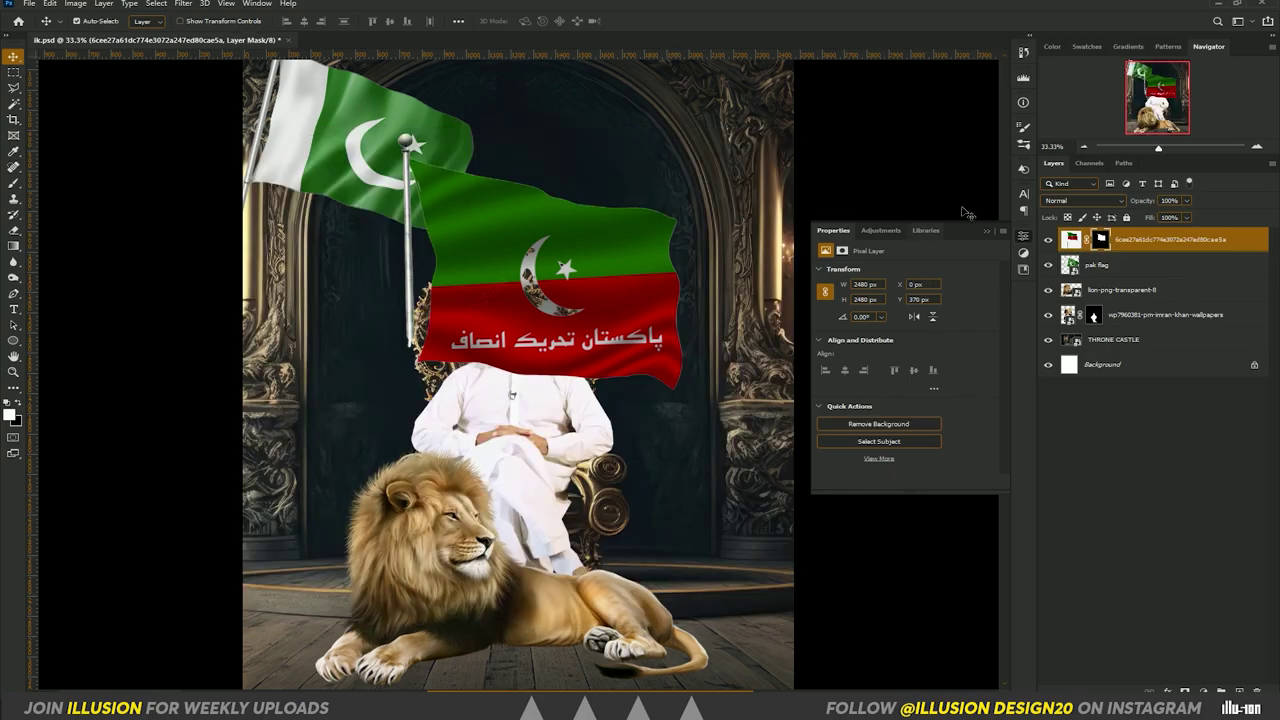
click(988, 232)
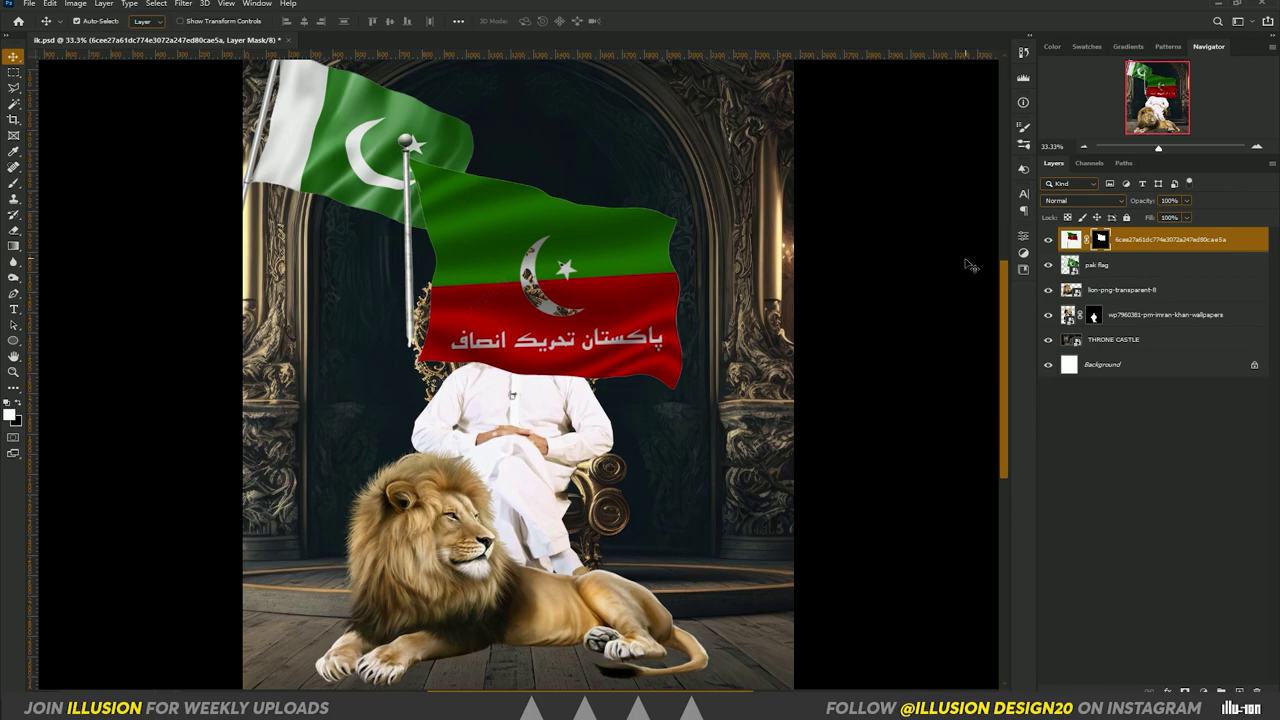
key(b)
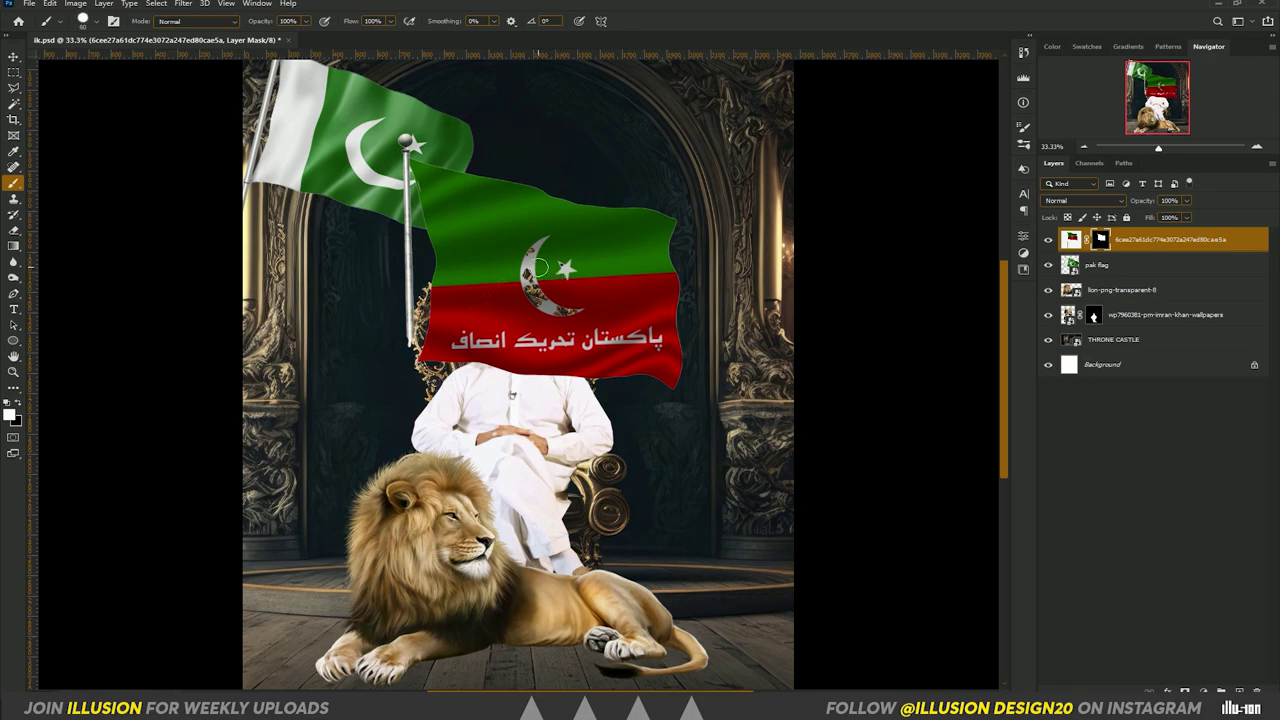
Paint the mask to reveal the full crescent, then invert the mask
drag(538, 267, 523, 312)
key(alt+BackSpace)
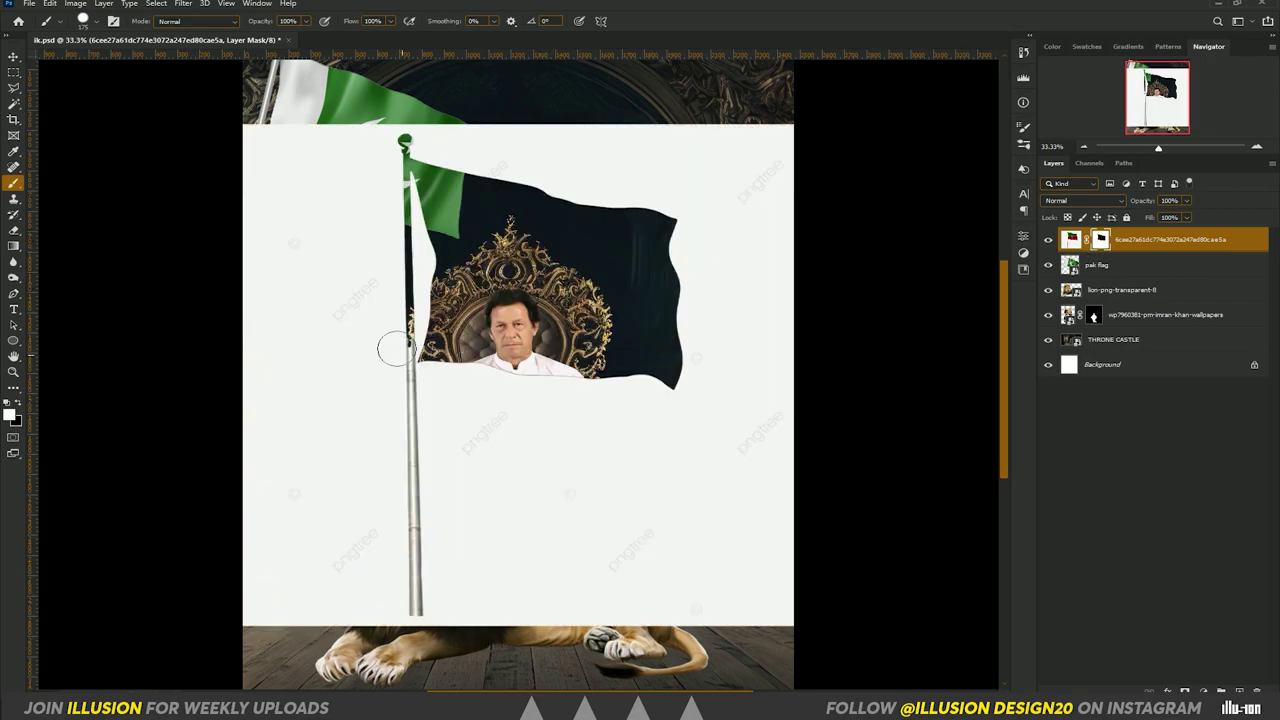
key(ctrl+plus)
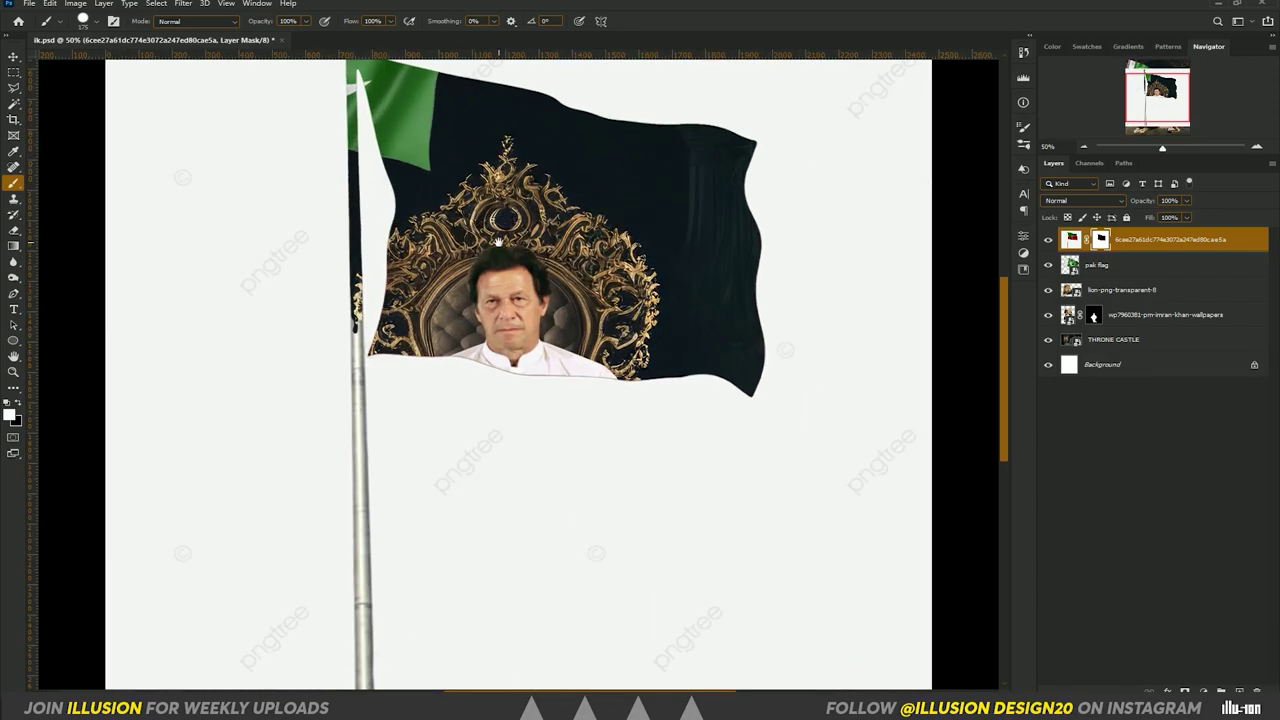
drag(466, 370, 527, 297)
Select the flagpole with the Polygonal Lasso, clear it on the mask, and invert the mask again
key(l)
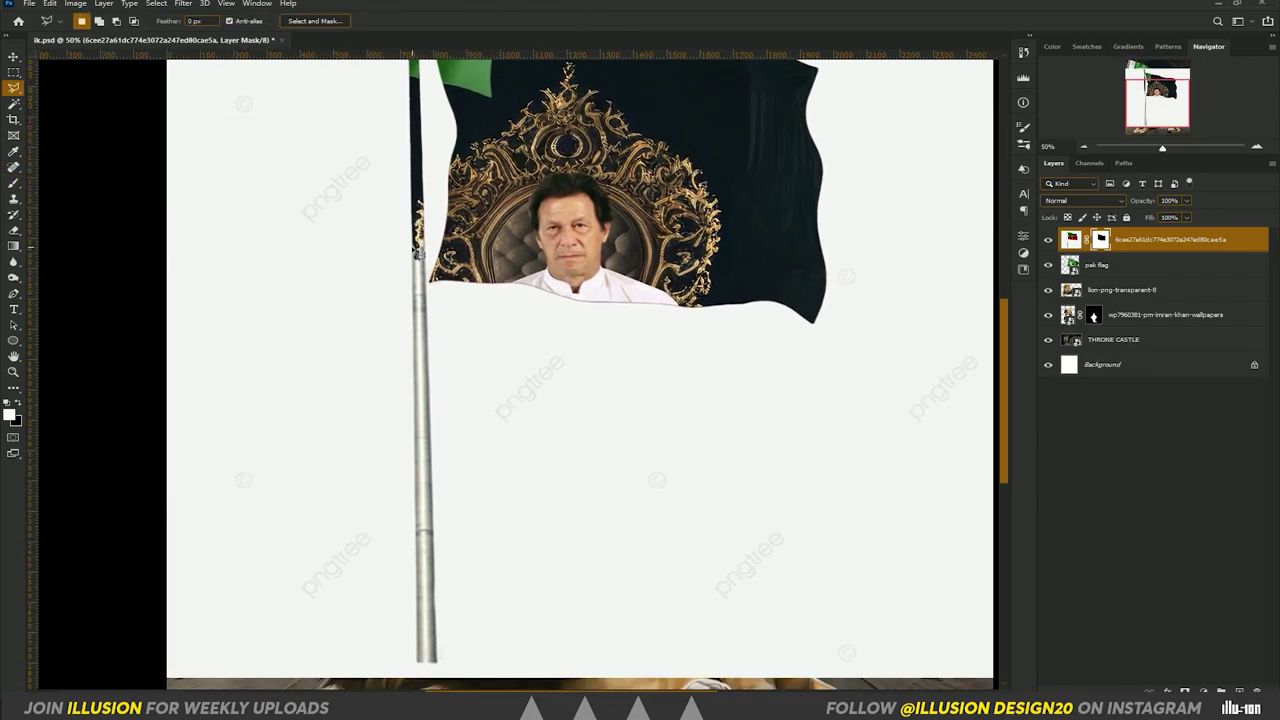
click(414, 251)
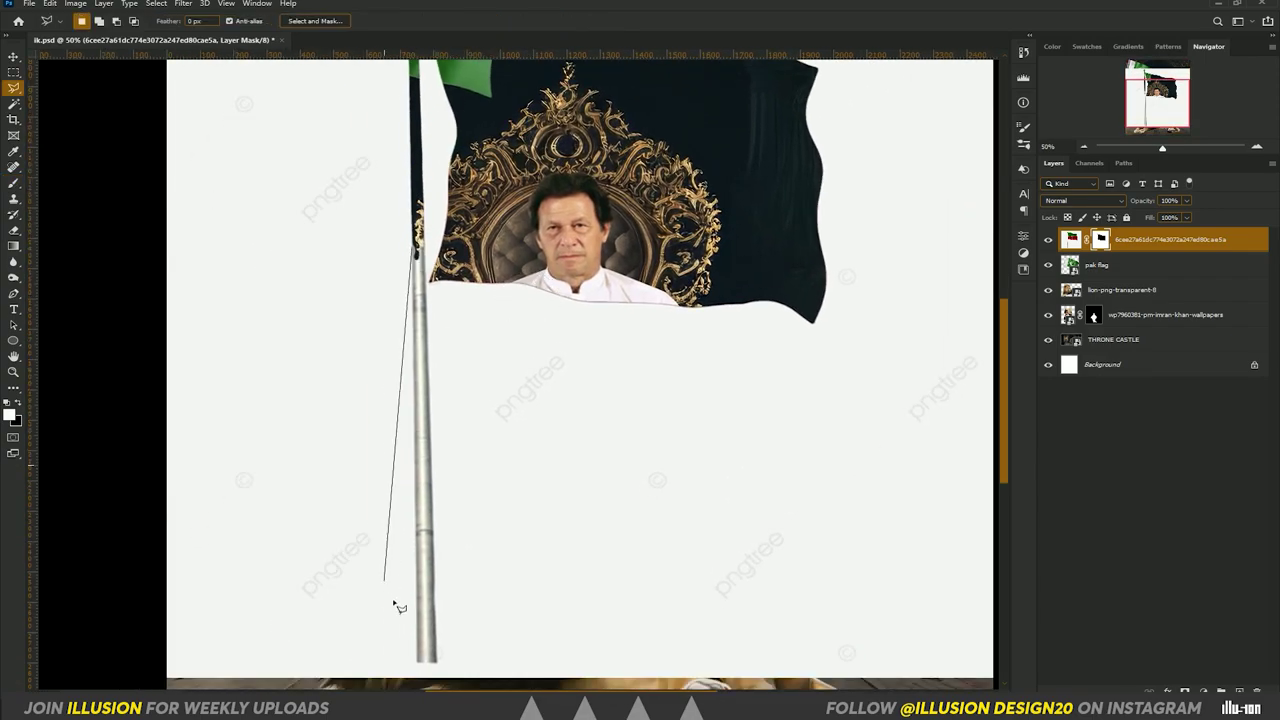
click(438, 663)
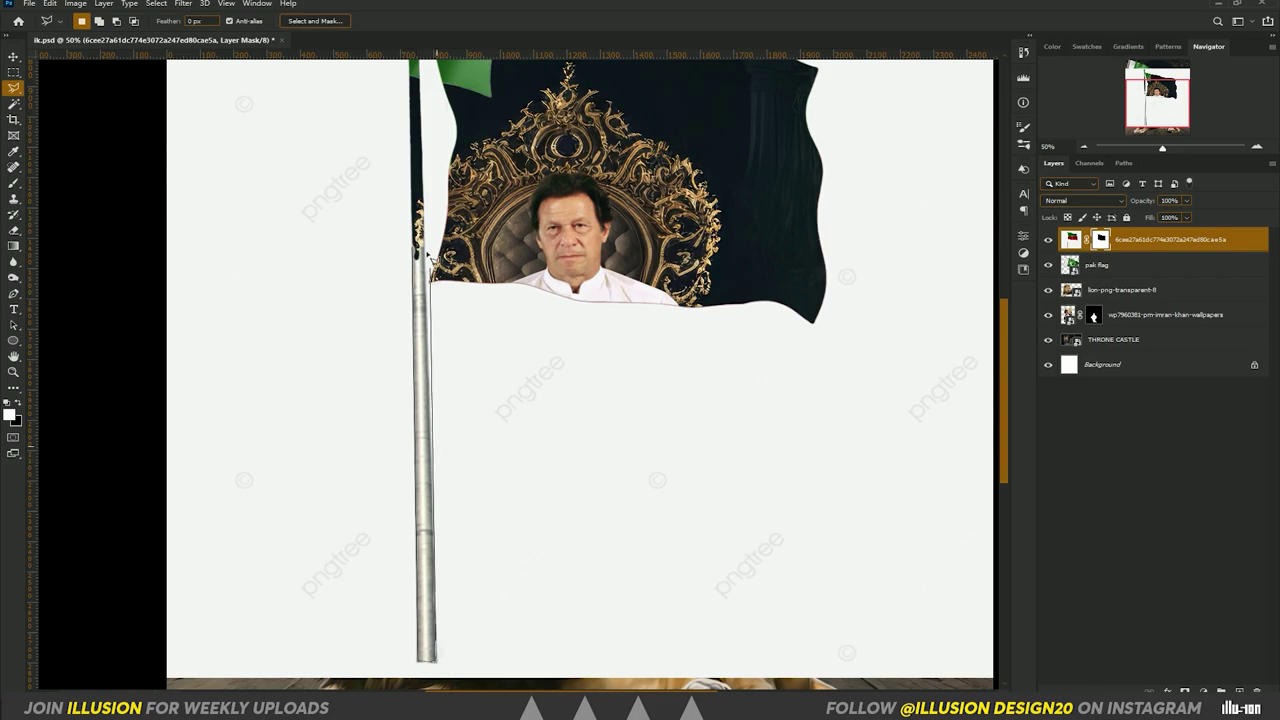
click(416, 251)
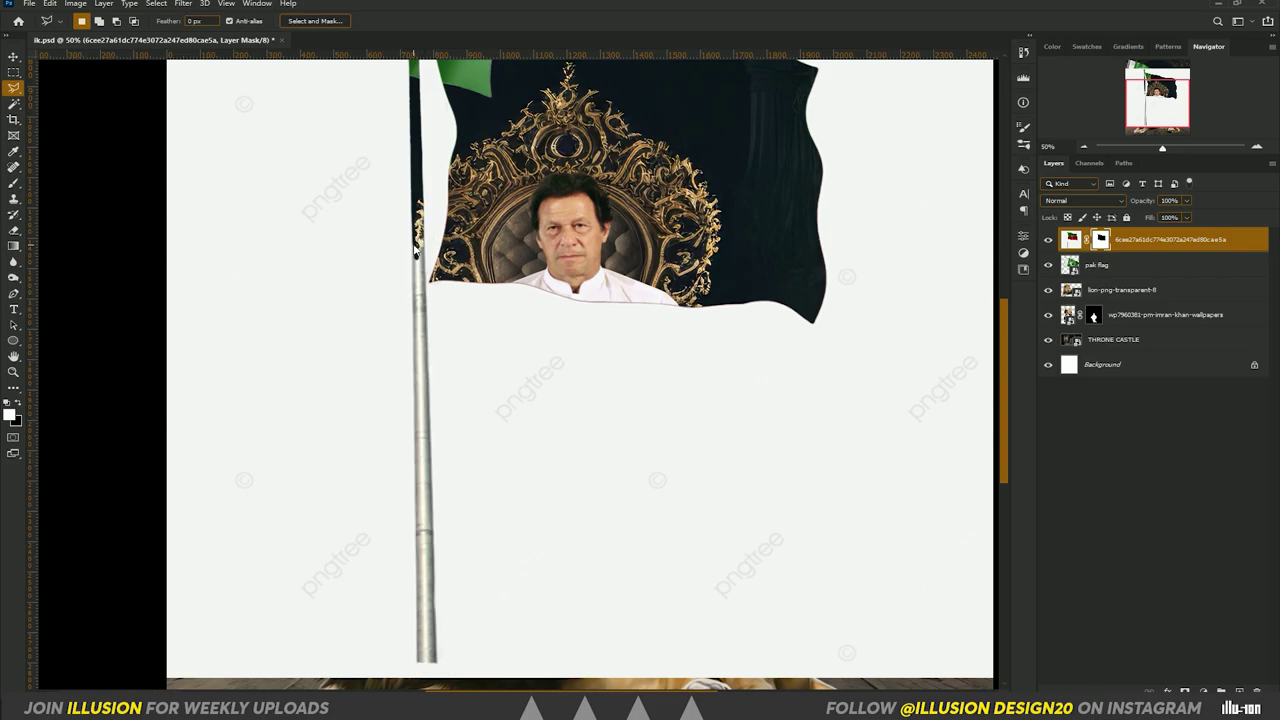
key(Delete)
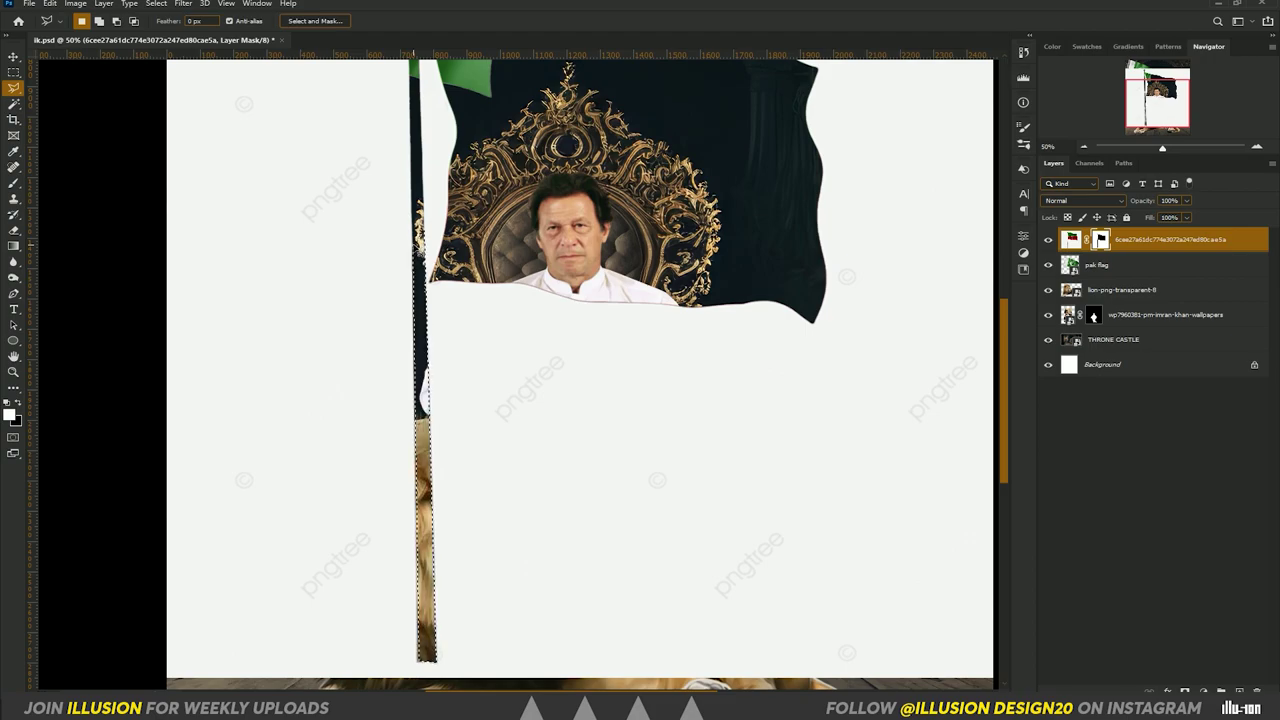
key(ctrl+d)
key(ctrl+i)
drag(535, 283, 520, 480)
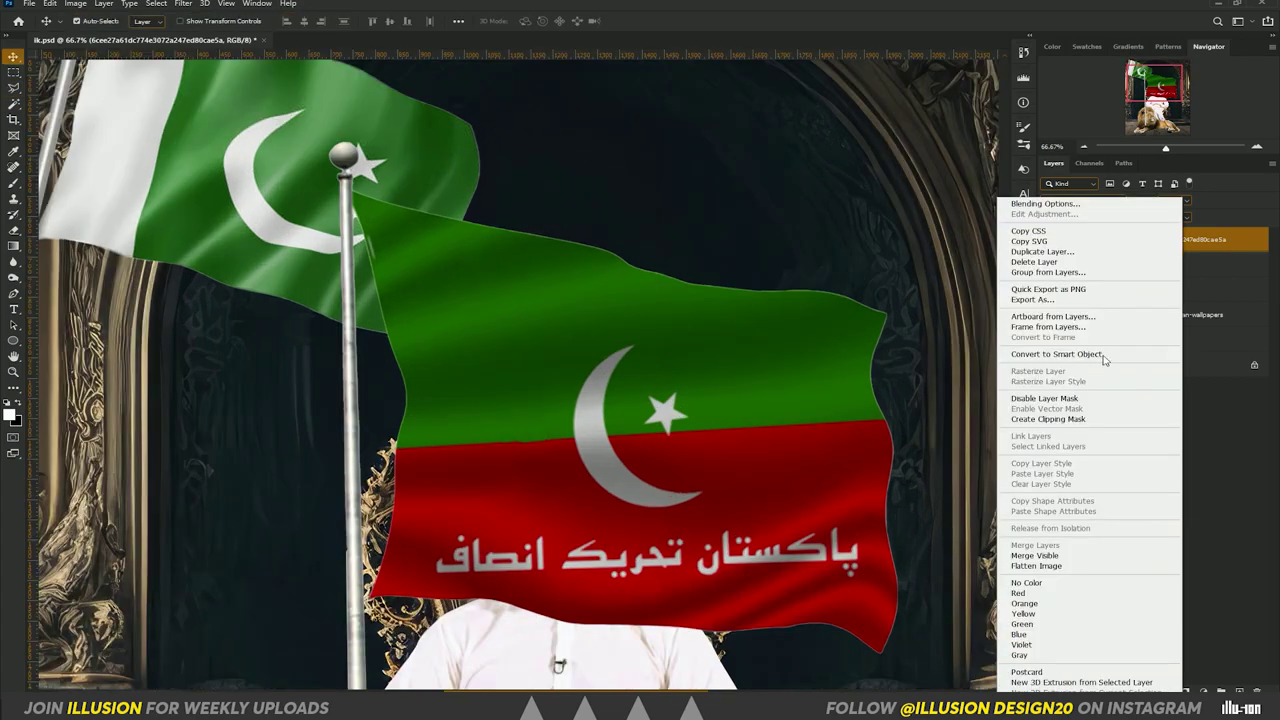
Shrink the PTI flag to about half size, tilt it, and set it in the top-left corner
key(Escape)
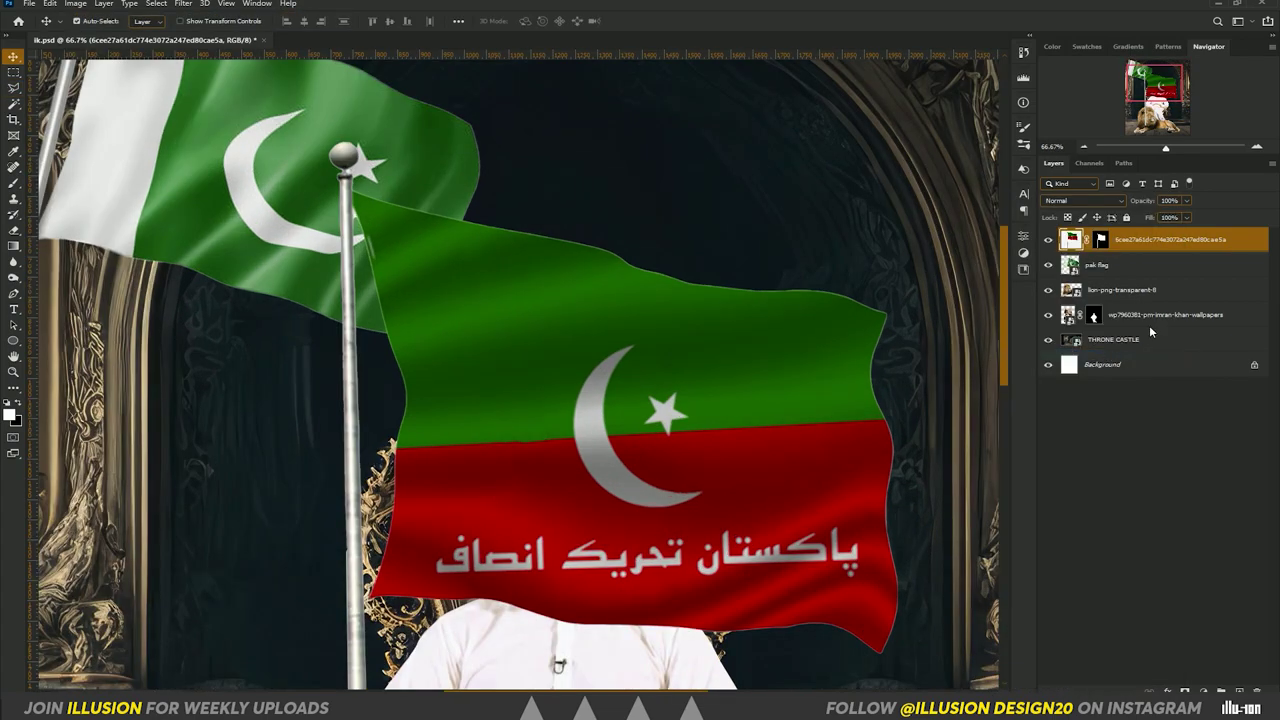
key(ctrl+0)
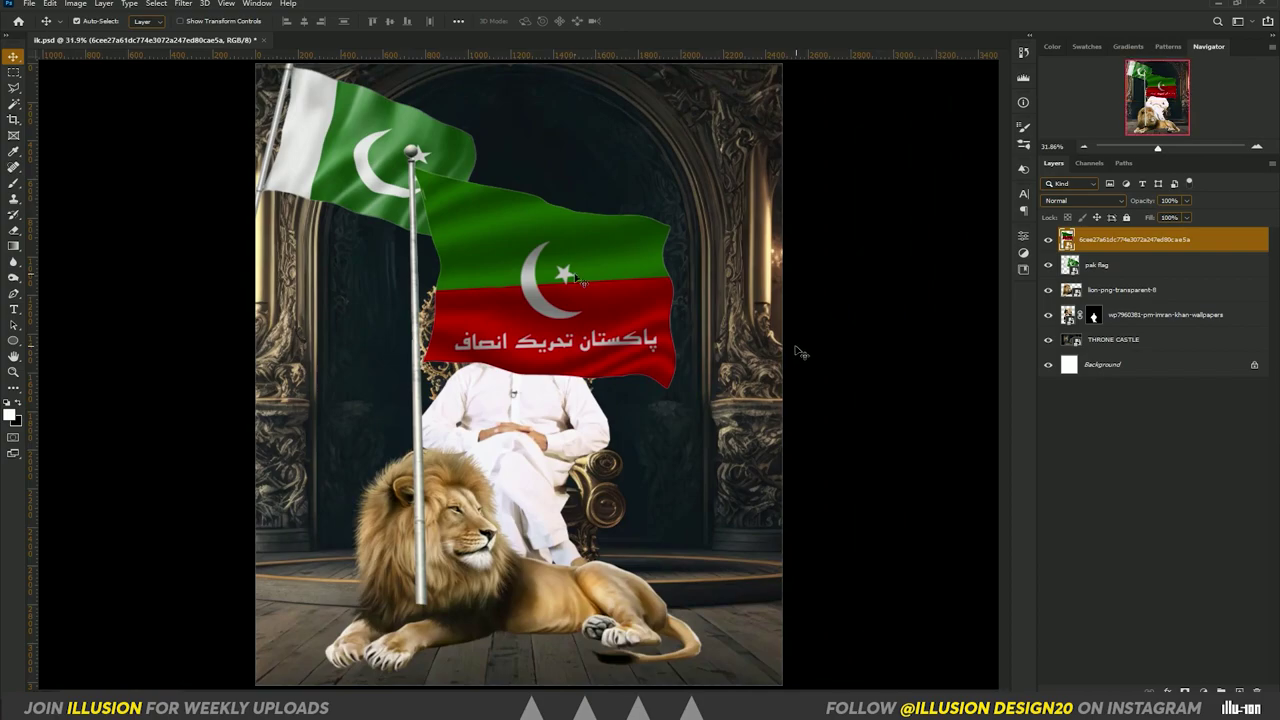
mouse_move(518, 280)
mouse_down()
mouse_move(618, 170)
mouse_move(606, 172)
mouse_up()
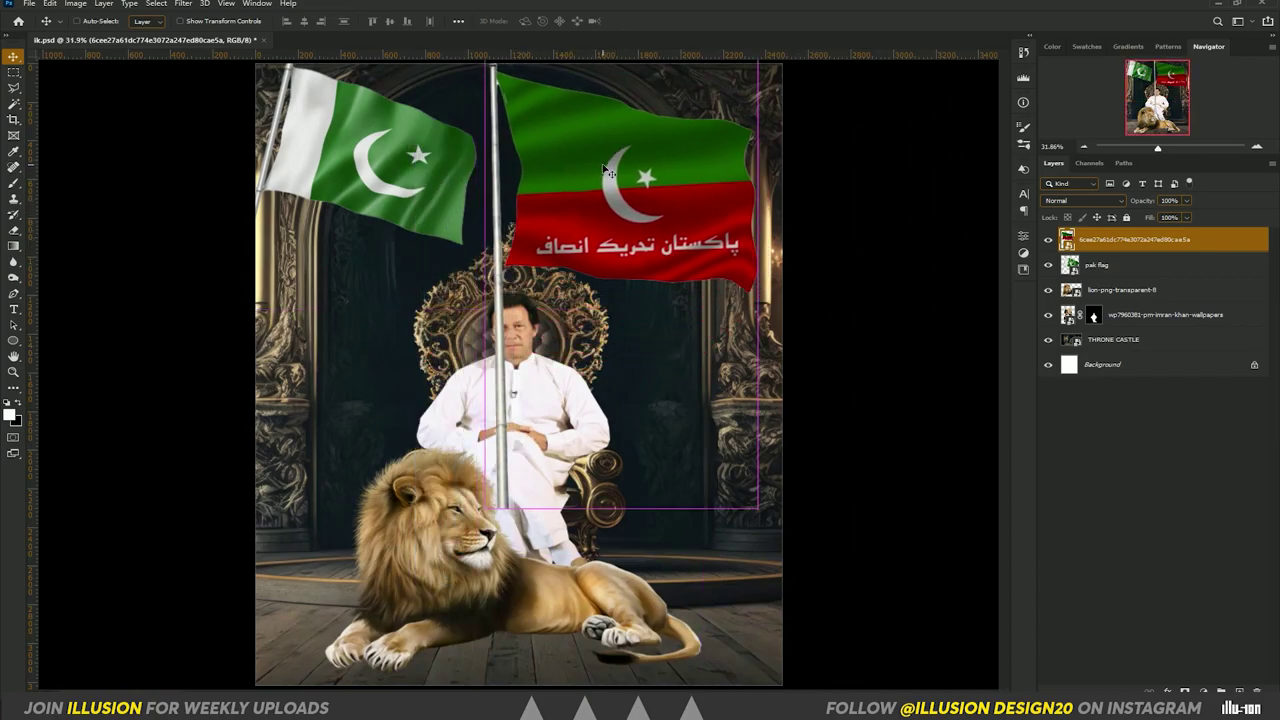
key(ctrl+t)
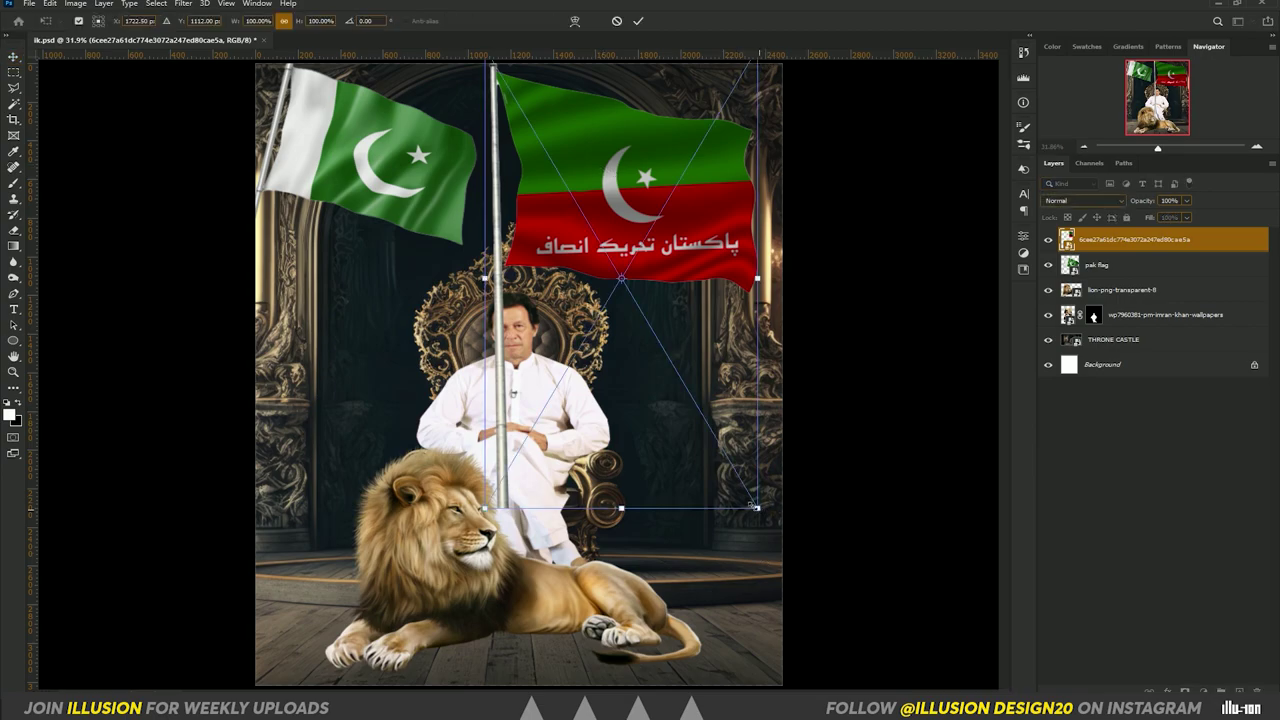
drag(756, 507, 693, 399)
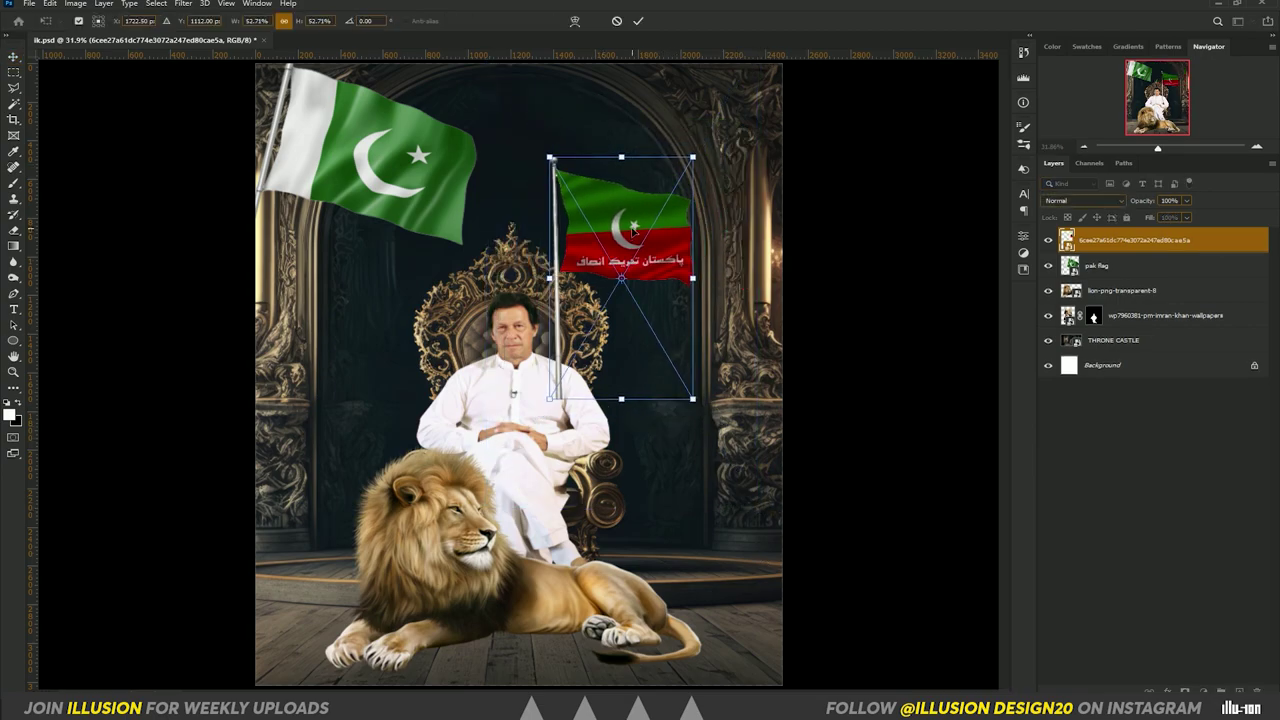
drag(632, 232, 752, 147)
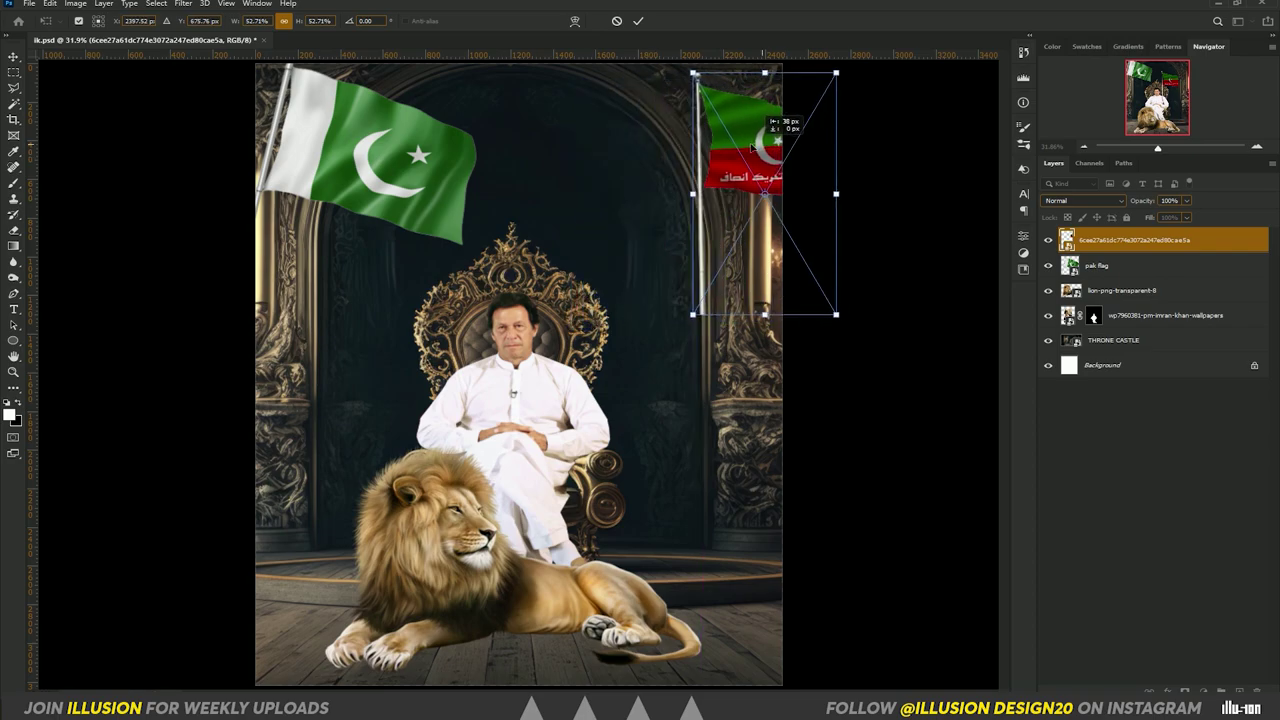
mouse_move(752, 147)
mouse_down()
mouse_move(362, 168)
mouse_move(335, 182)
mouse_up()
mouse_move(416, 107)
mouse_down()
mouse_move(436, 75)
mouse_move(499, 125)
mouse_move(660, 187)
mouse_up()
key(Return)
Flip the Pakistan flag horizontally, scale it slightly and place it top-right
key(ctrl+t)
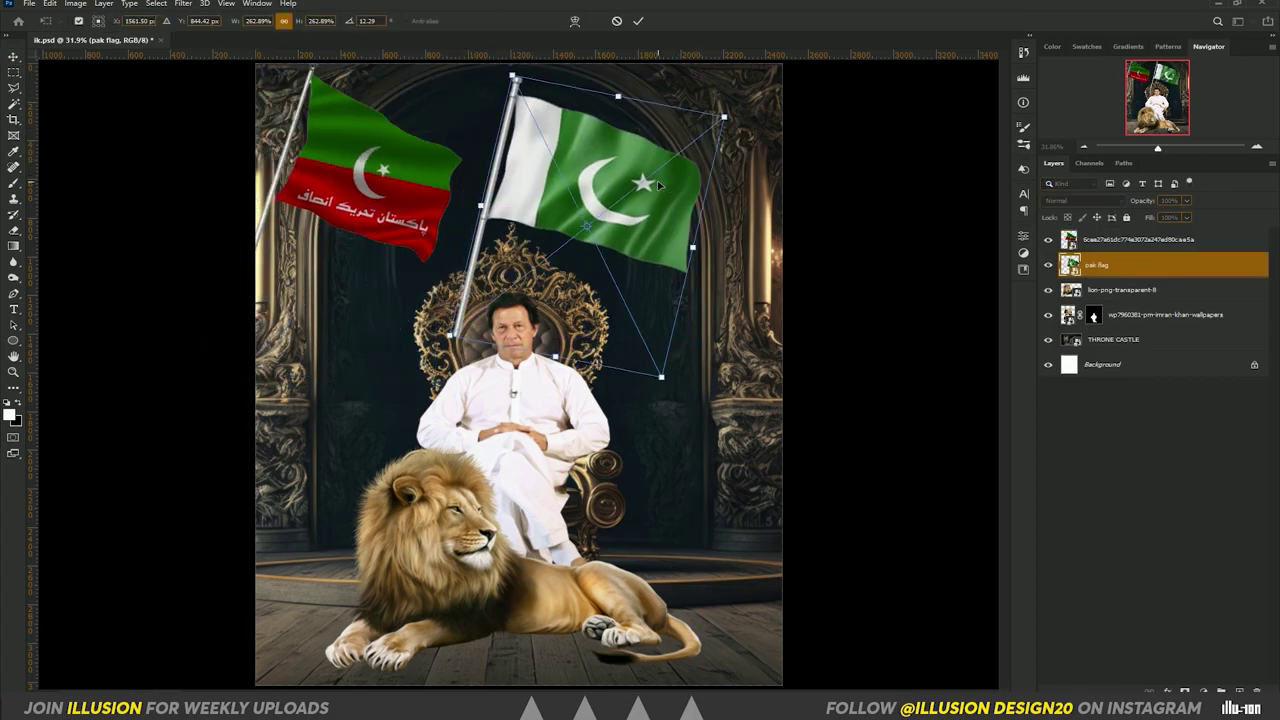
right_click(737, 182)
click(770, 366)
drag(646, 193, 728, 165)
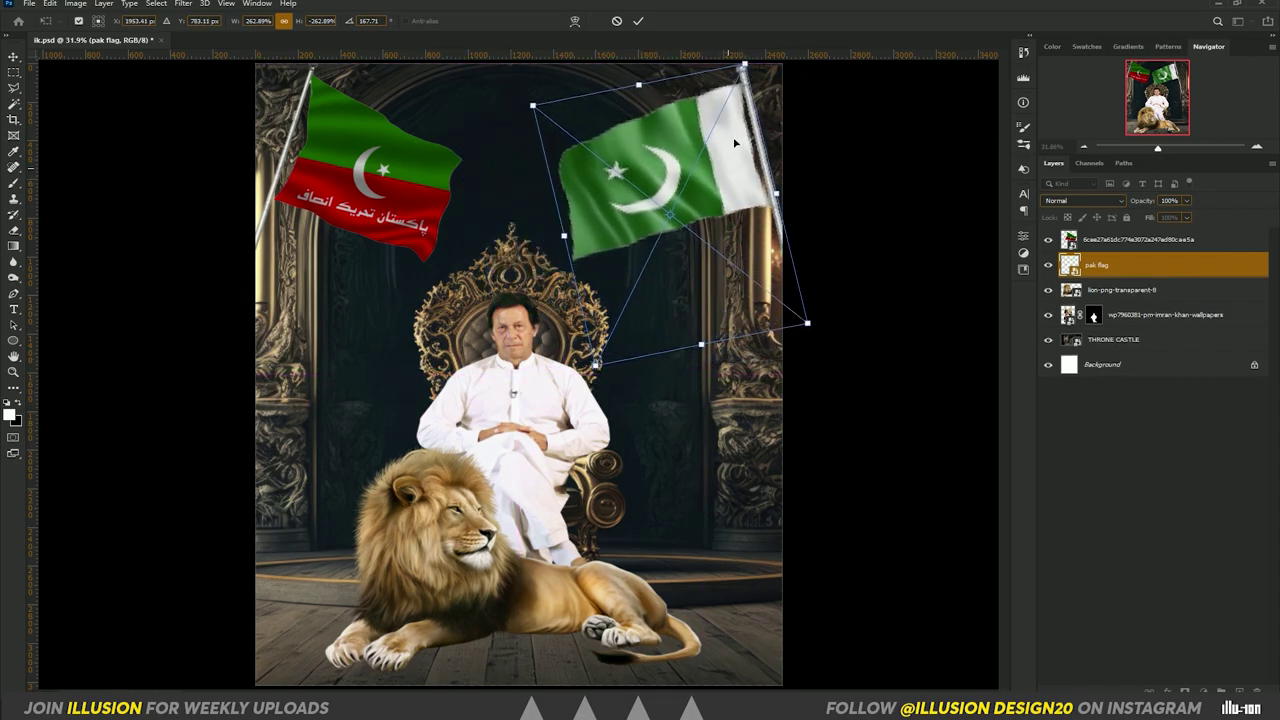
drag(745, 65, 739, 75)
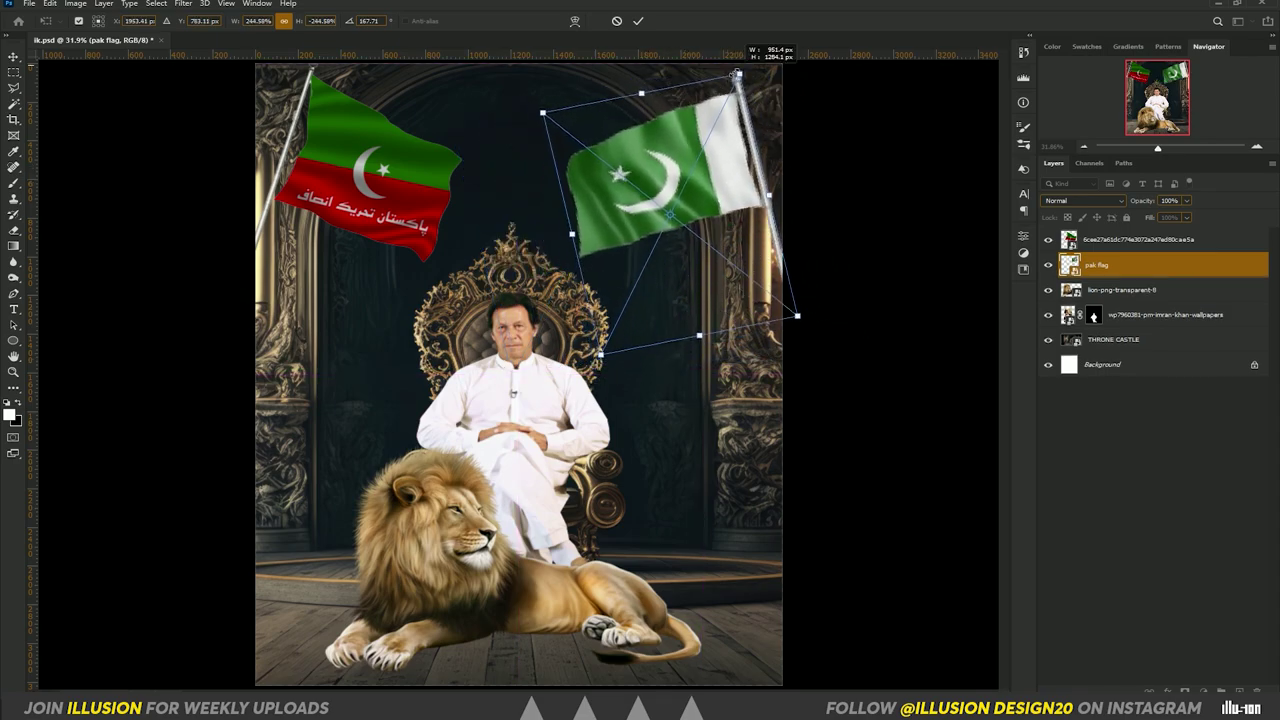
drag(717, 138, 724, 116)
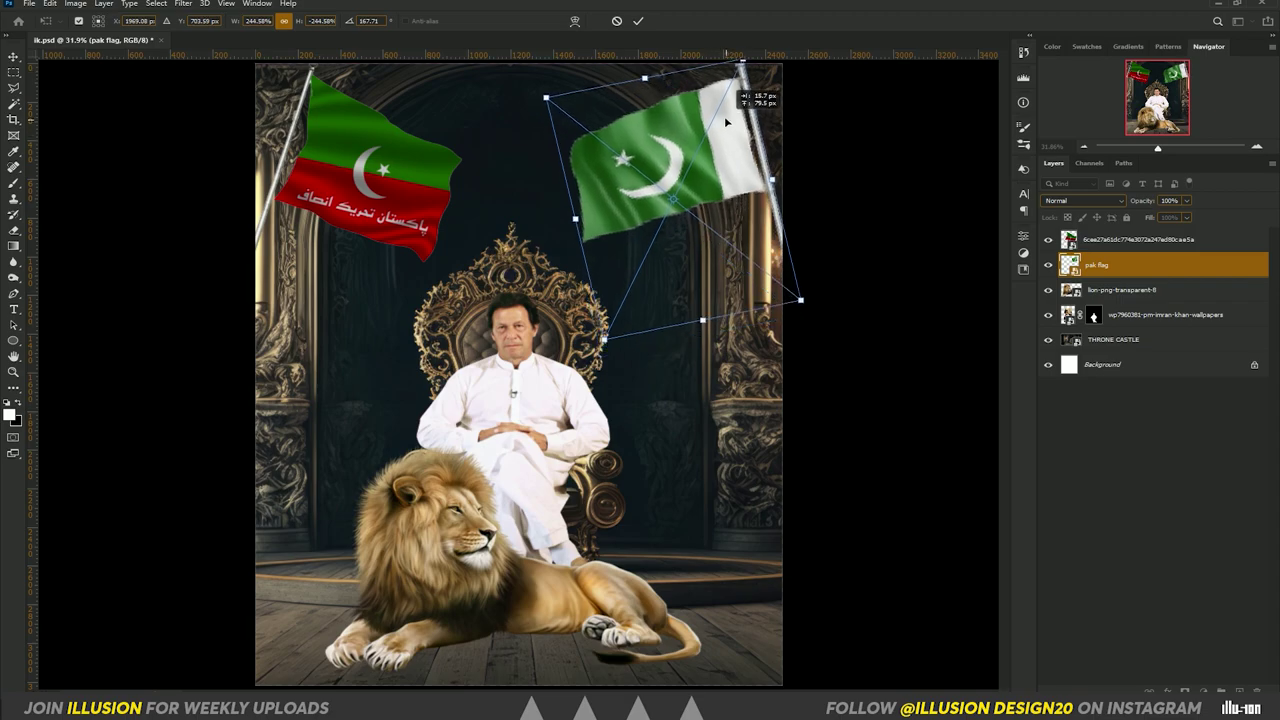
key(Return)
Re-tilt the PTI flag to about 13° at top-left, then nudge the Pakistan flag
mouse_move(355, 142)
mouse_down()
mouse_move(374, 124)
mouse_move(370, 94)
mouse_up()
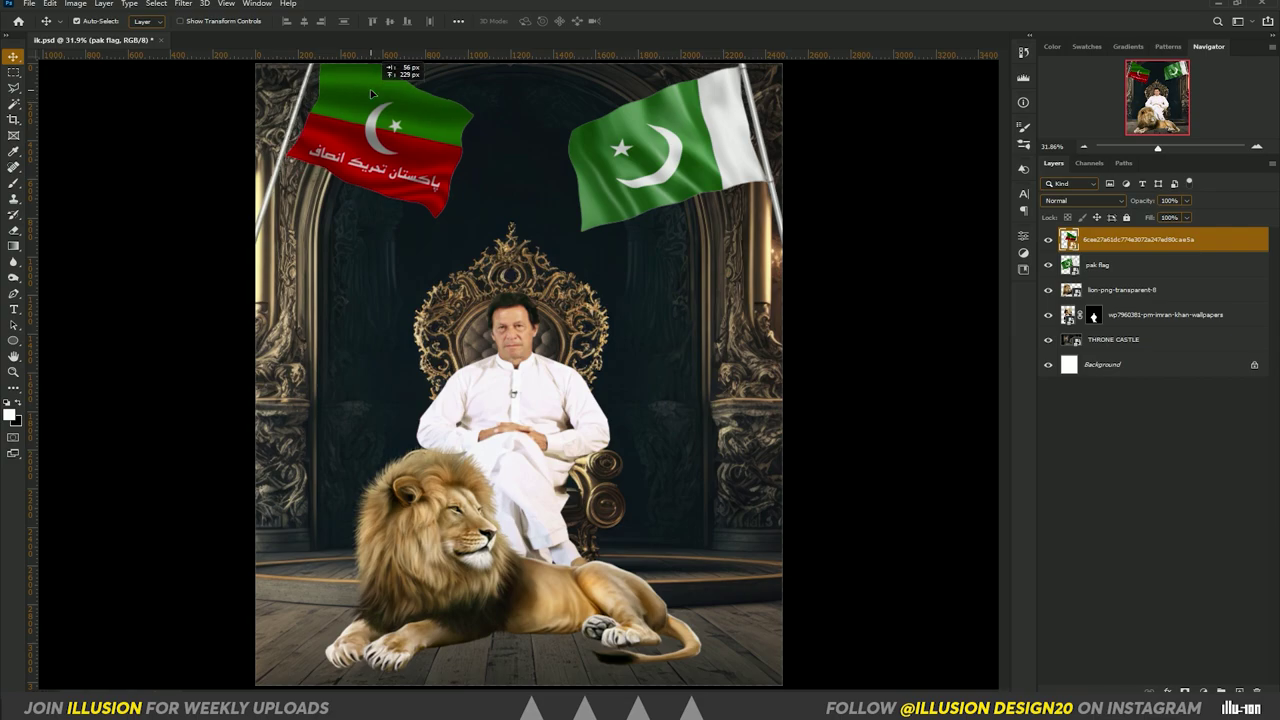
key(ctrl+minus)
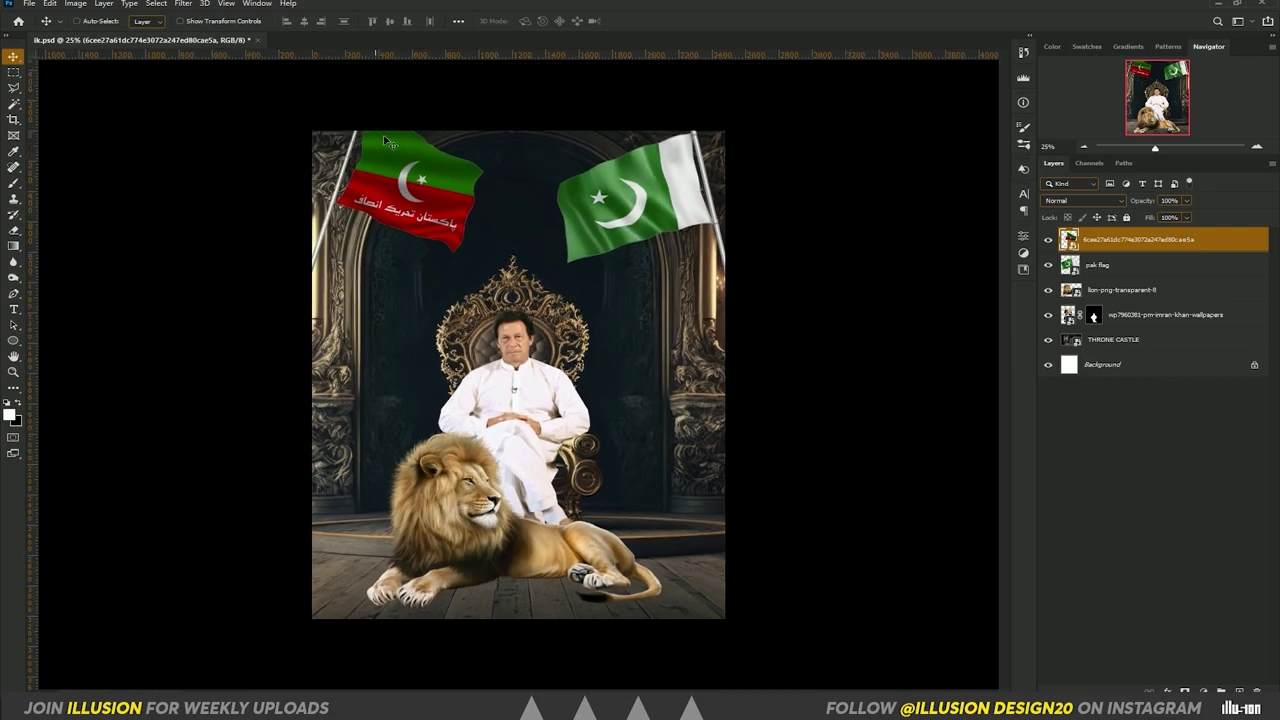
key(ctrl+t)
mouse_move(500, 128)
mouse_down()
mouse_move(510, 140)
mouse_move(479, 131)
mouse_move(434, 148)
mouse_move(432, 163)
mouse_move(430, 145)
mouse_move(513, 125)
mouse_move(517, 103)
mouse_up()
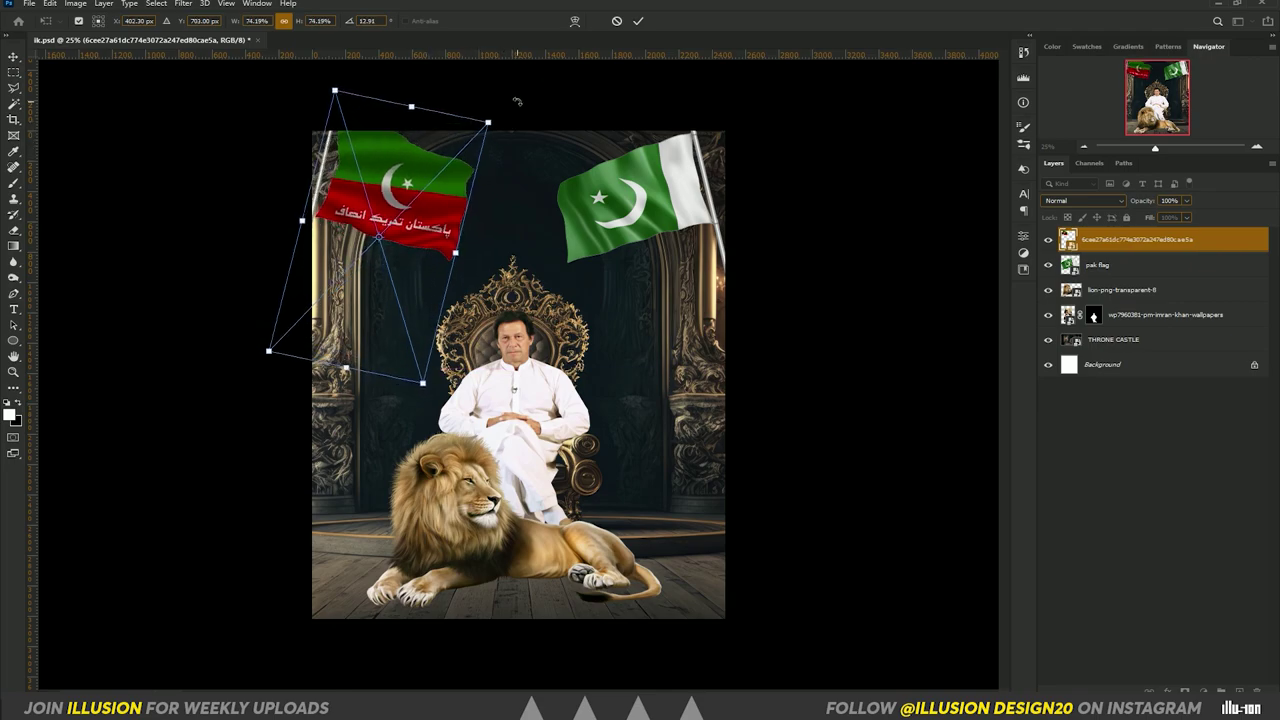
drag(437, 132, 443, 148)
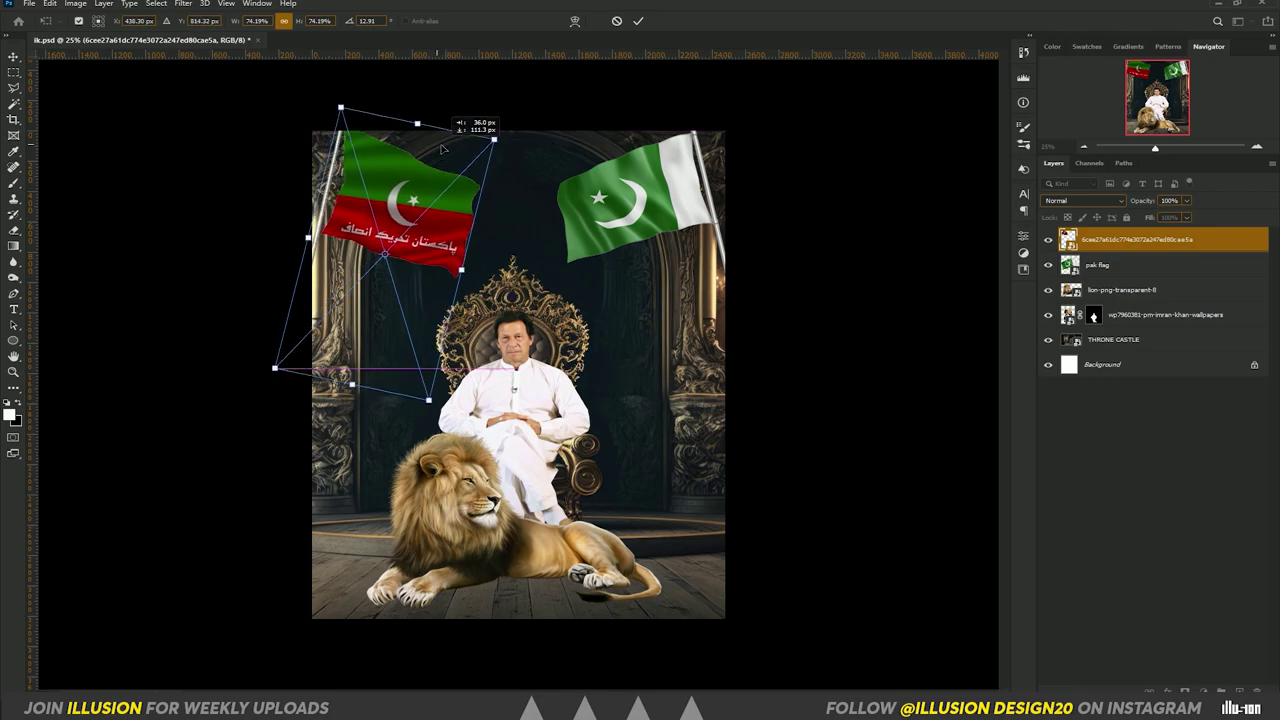
key(Return)
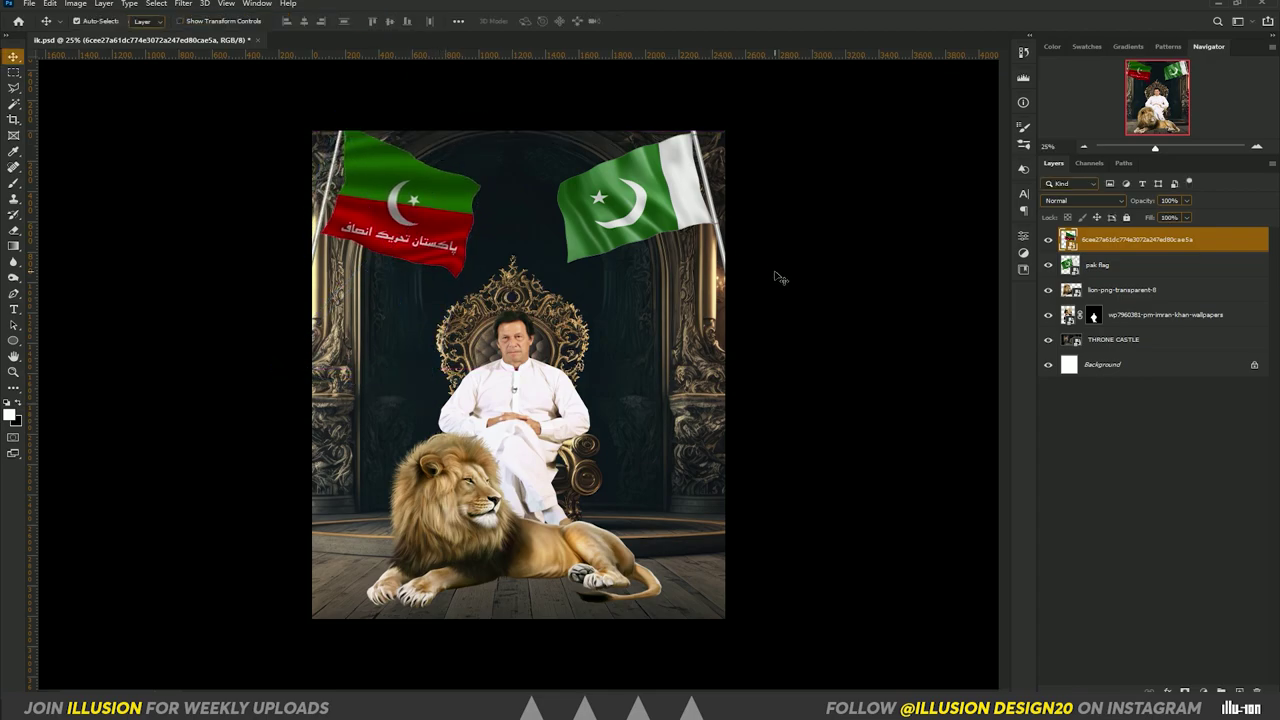
mouse_move(686, 195)
mouse_down()
mouse_move(694, 256)
mouse_move(682, 188)
mouse_up()
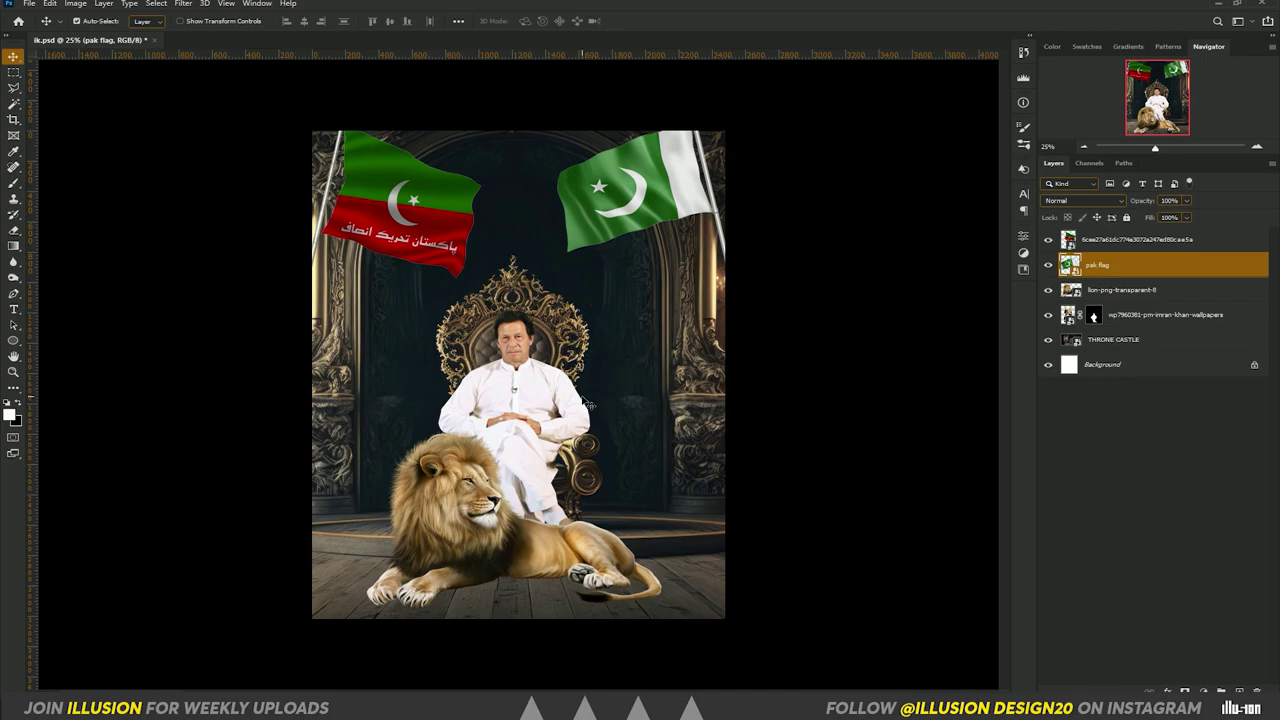
Rename the PTI flag layer to 'PTI FLAG'
click(1127, 339)
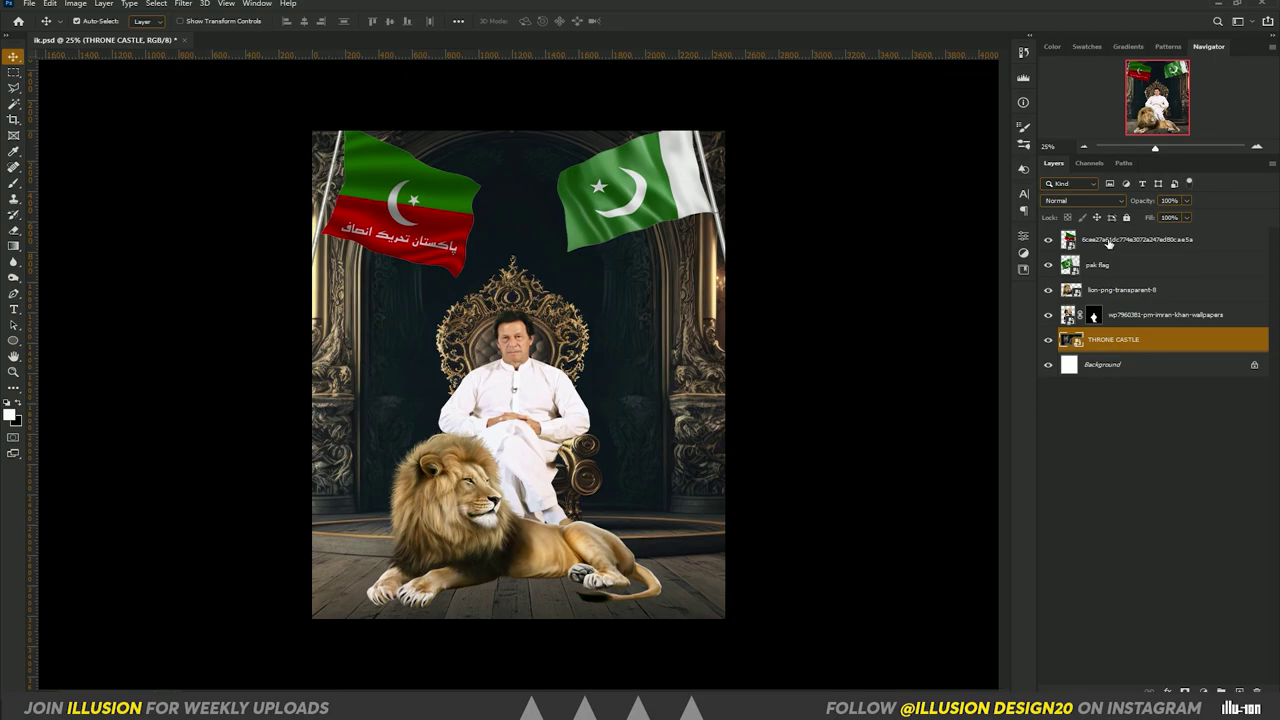
double_click(1108, 241)
text(PTI FLAG)
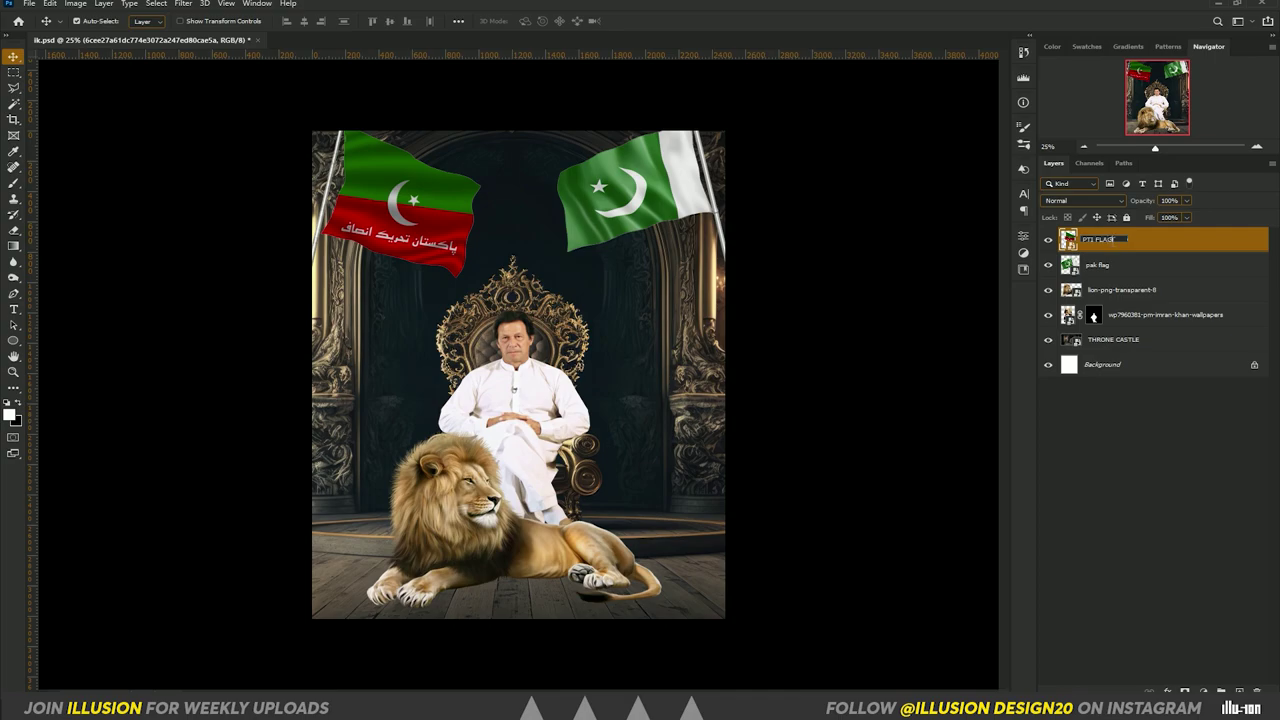
key(Return)
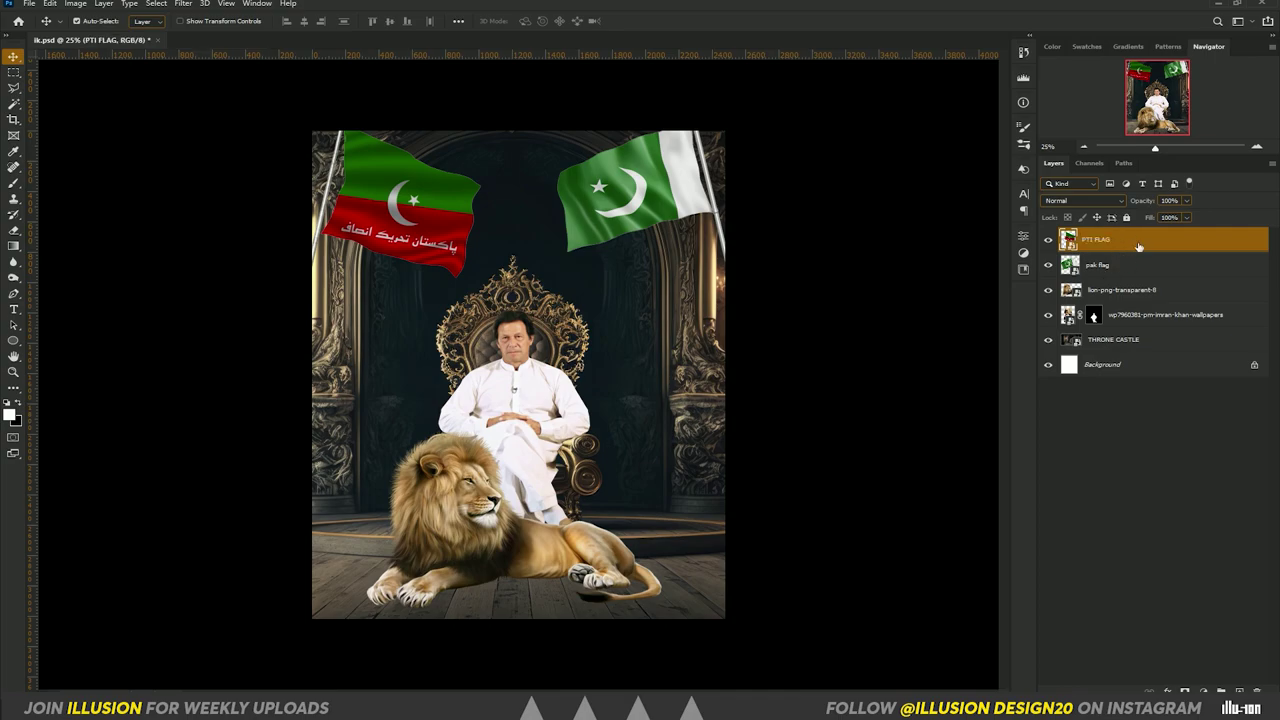
Group the PTI and pak flag layers into a group named 'FLAGS'
shift+click(1130, 272)
key(ctrl+g)
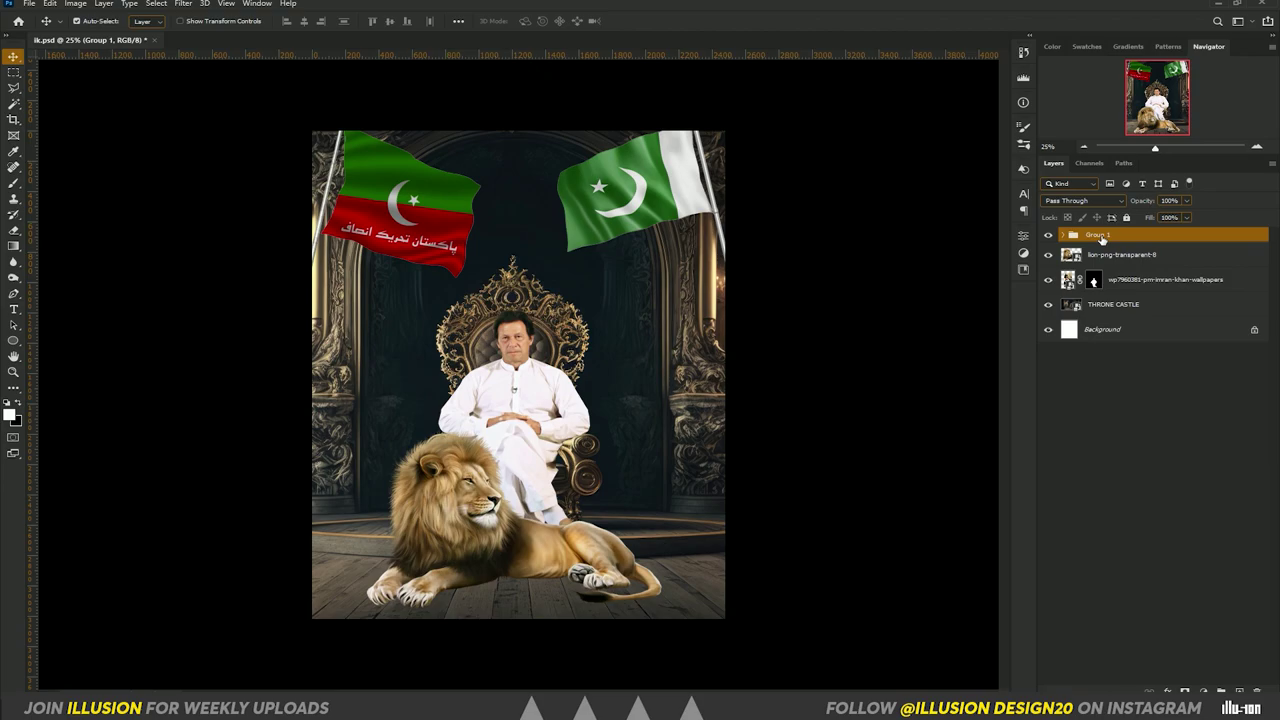
double_click(1097, 235)
text(FLAGS)
key(Return)
Rename the portrait layer to 'IMRAN KHAN'
click(1115, 255)
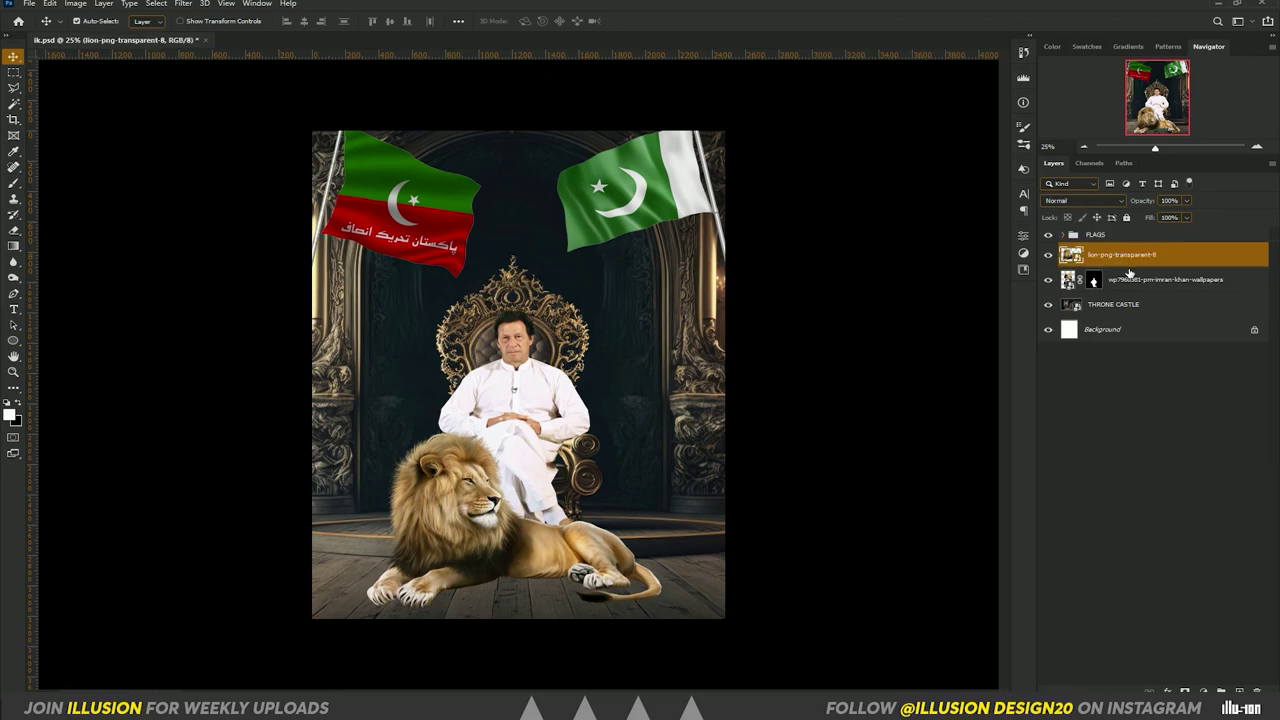
double_click(1140, 281)
click(1135, 280)
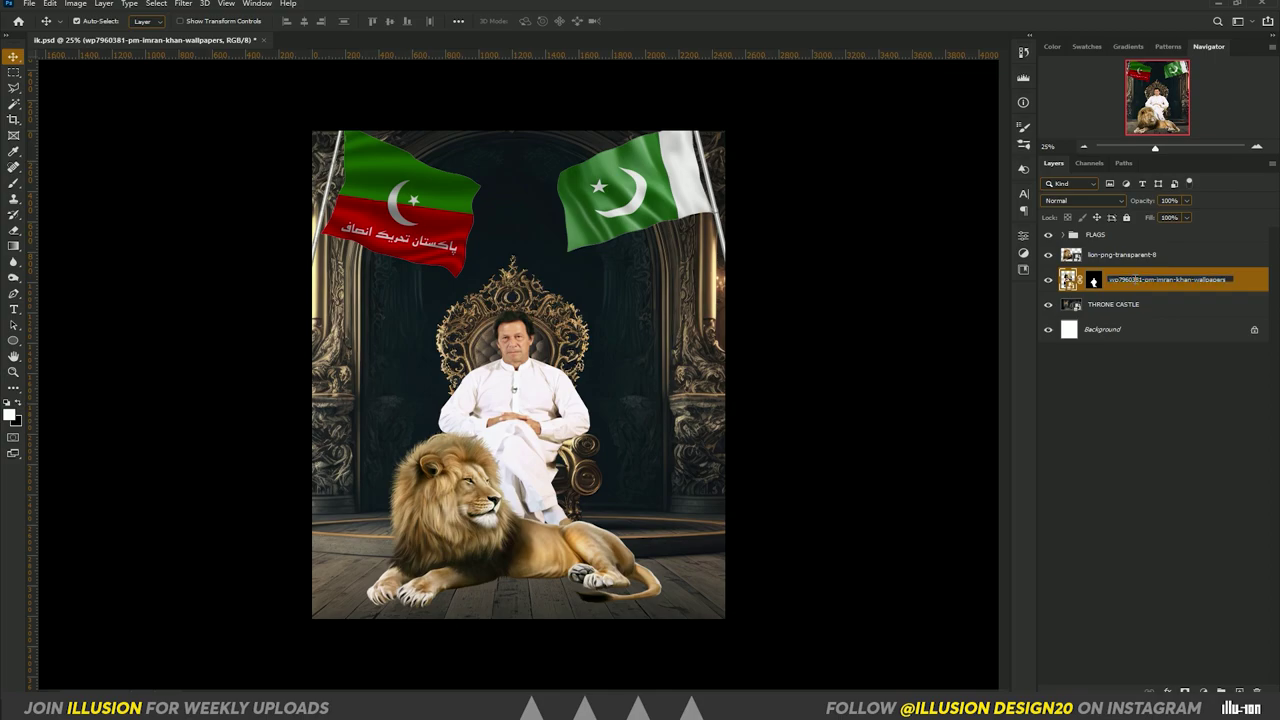
key(ctrl+a)
text(IMRA)
text(N)
key(Return)
Colour-label IMRAN KHAN green, the lion yellow and THRONE CASTLE violet
right_click(1140, 280)
click(1000, 611)
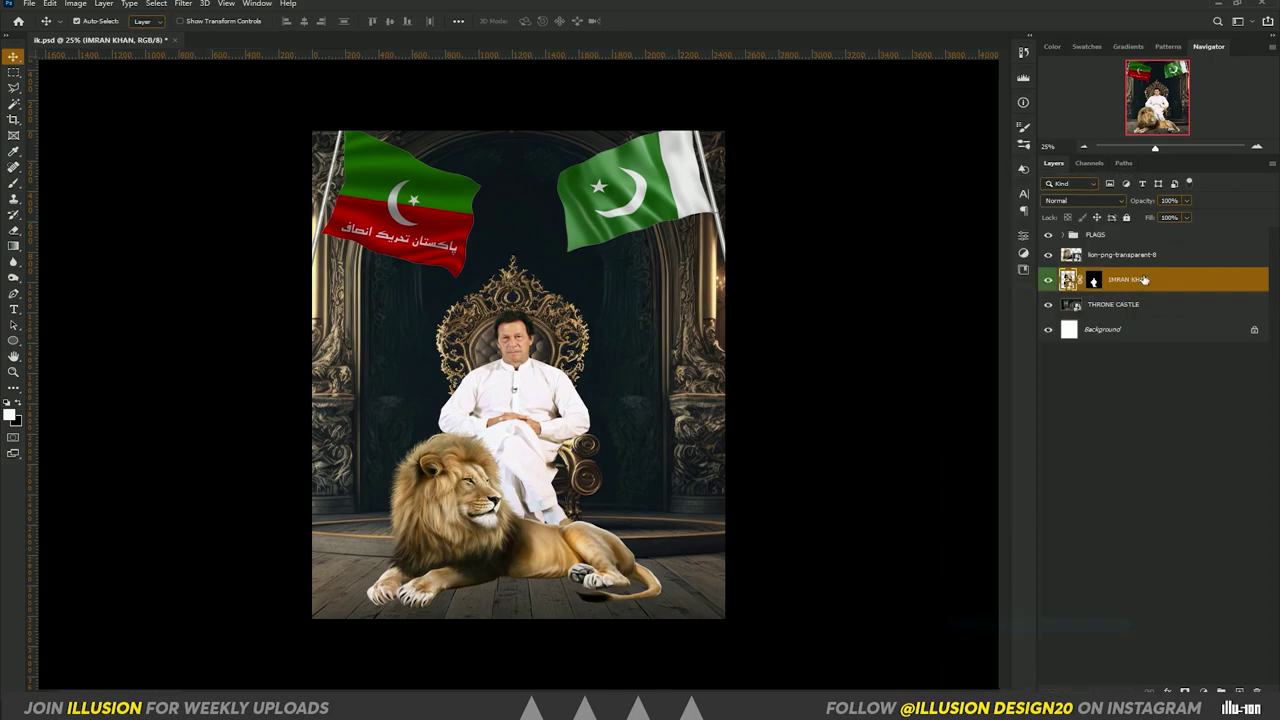
click(1145, 255)
right_click(1145, 255)
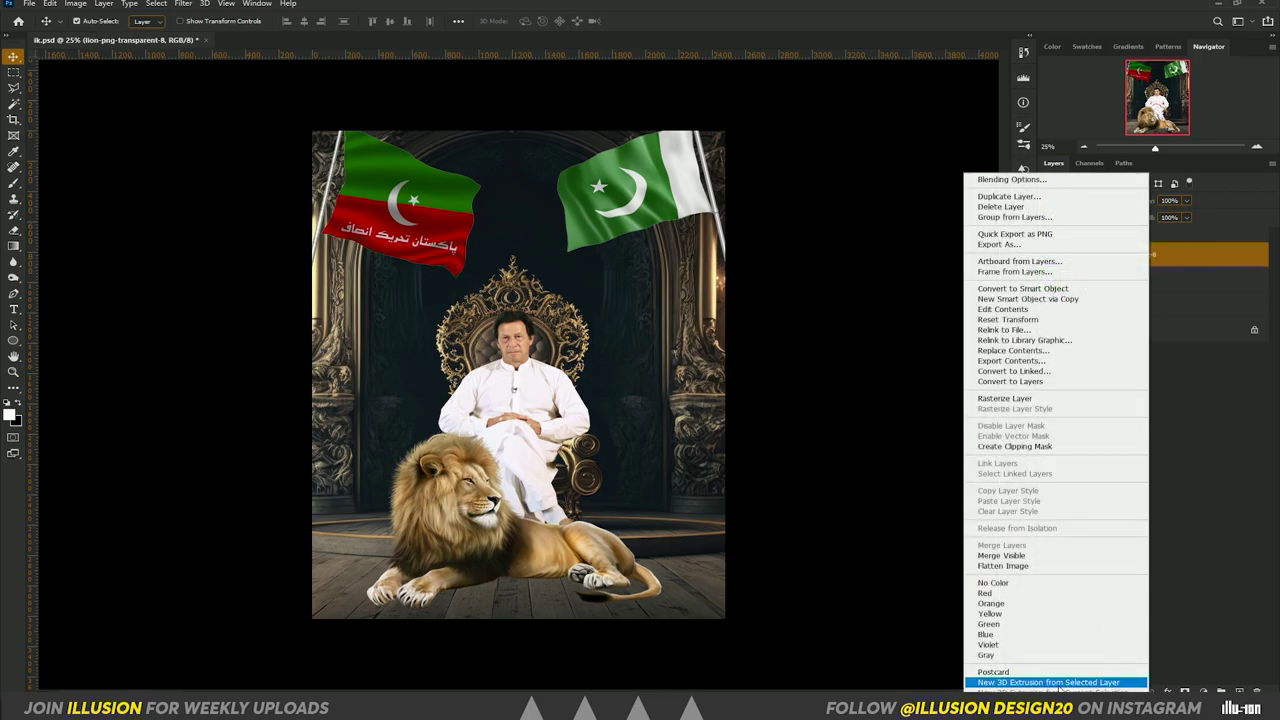
click(1000, 613)
click(1140, 368)
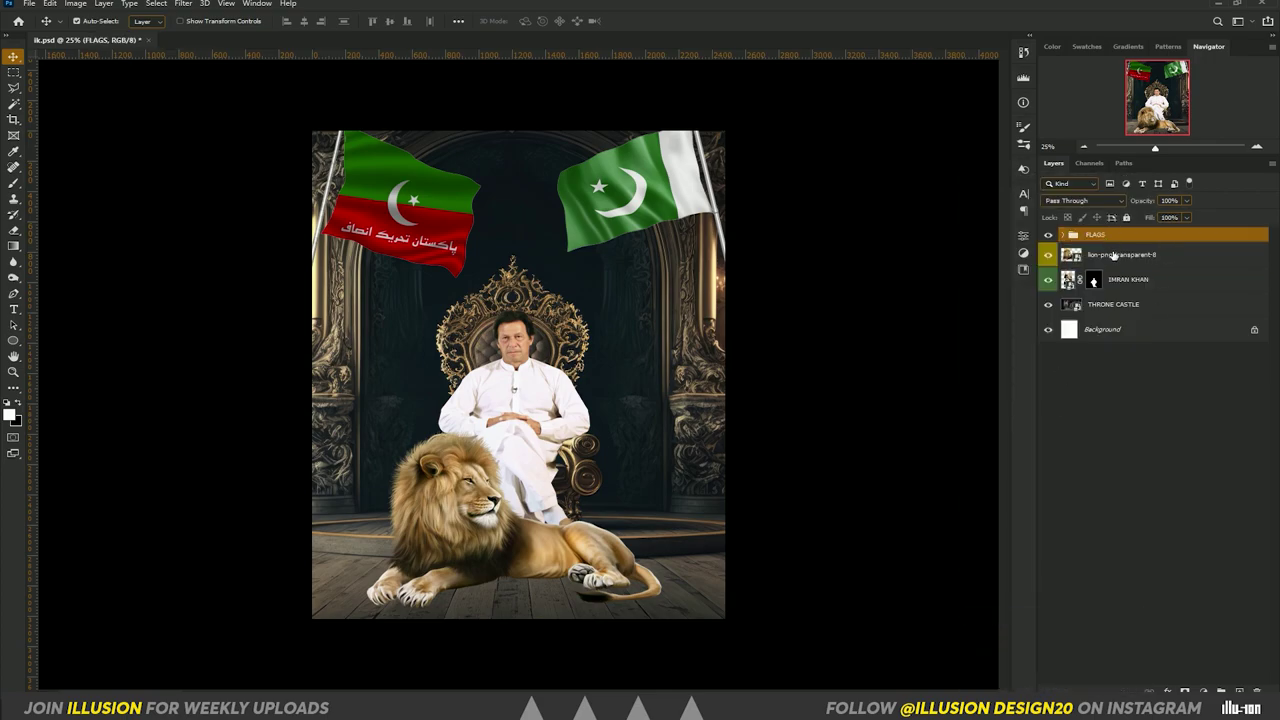
right_click(1118, 311)
click(1030, 645)
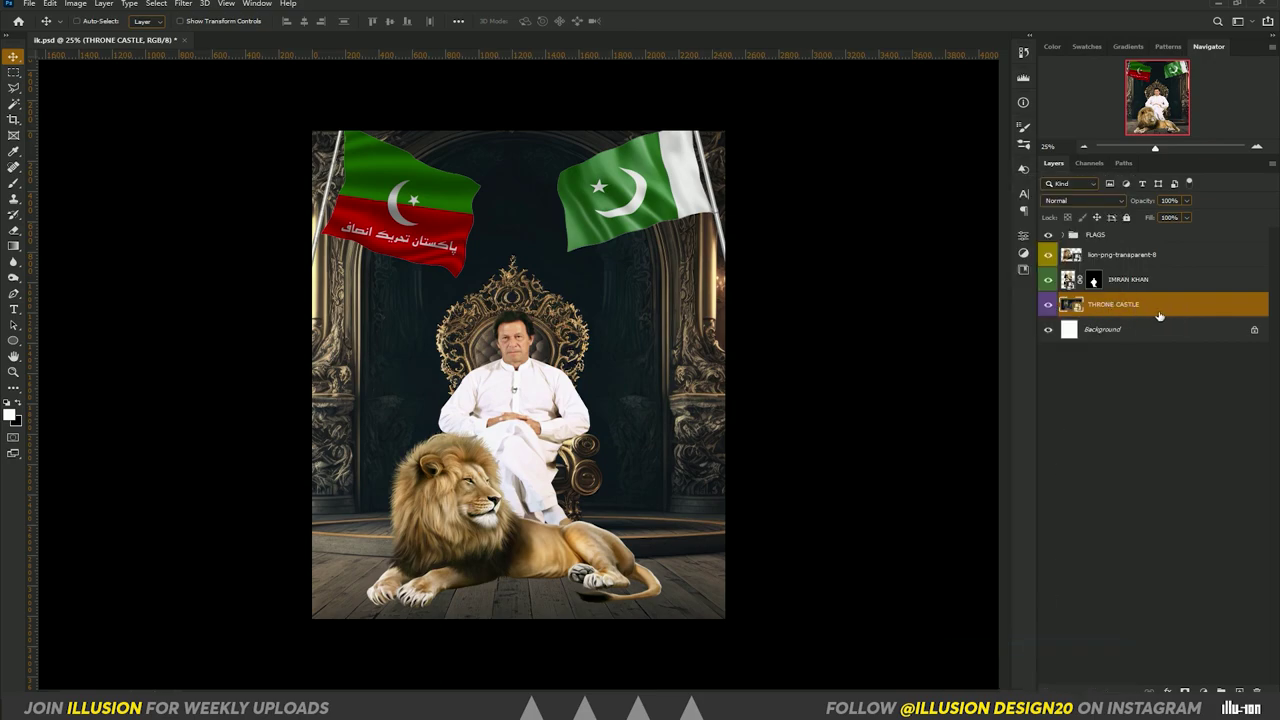
Save the poster and apply a Camera Raw filter to THRONE CASTLE with more clarity and contrast
key(ctrl+s)
click(185, 6)
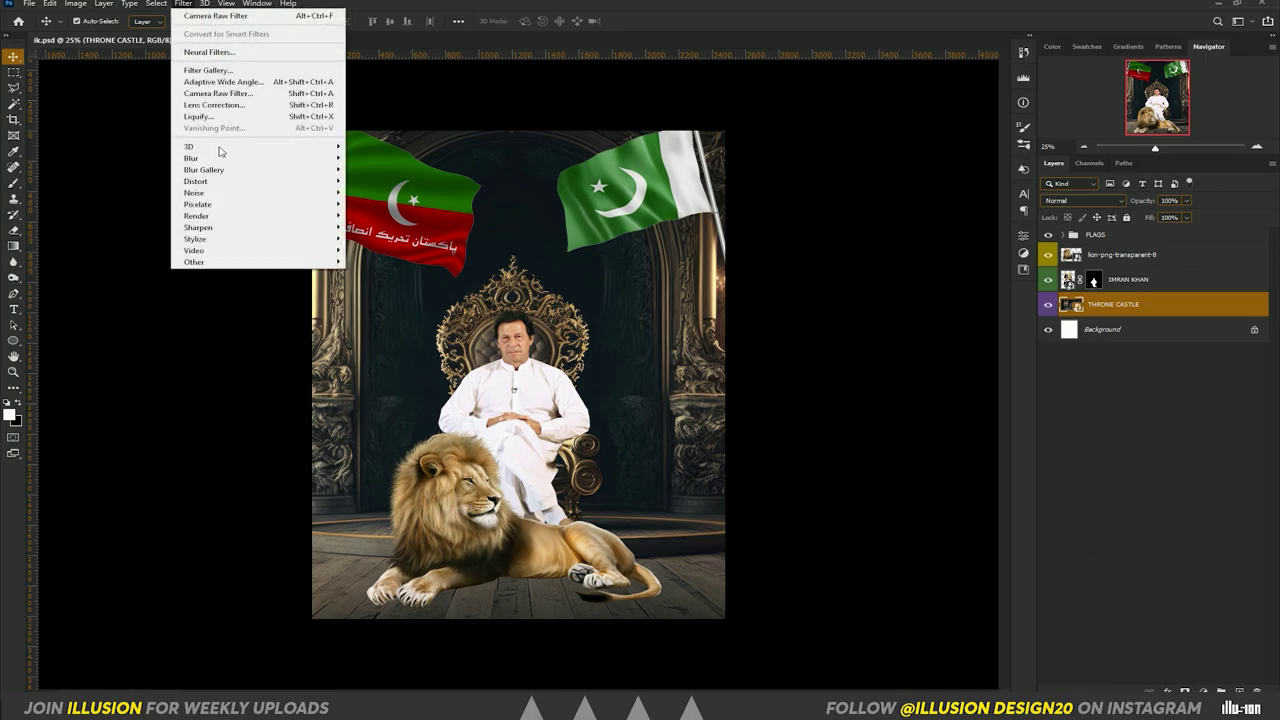
click(222, 95)
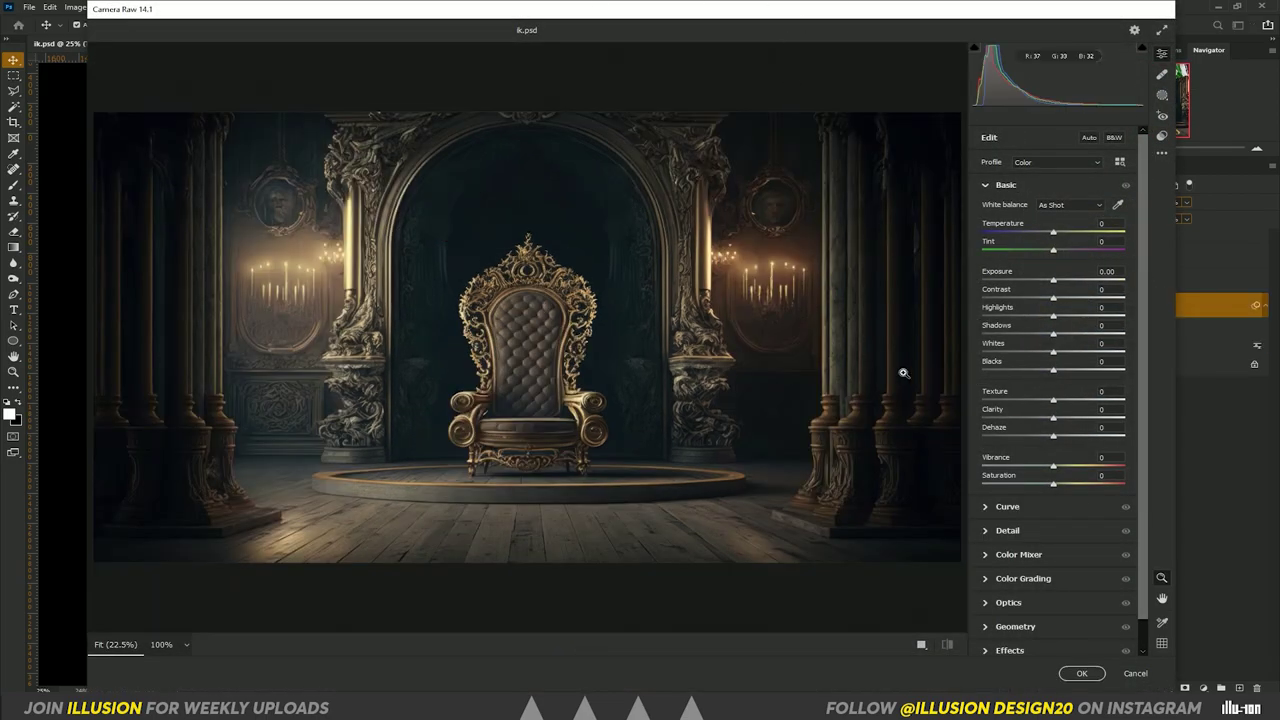
mouse_move(1053, 418)
mouse_down()
mouse_move(1094, 418)
mouse_move(1078, 399)
mouse_up()
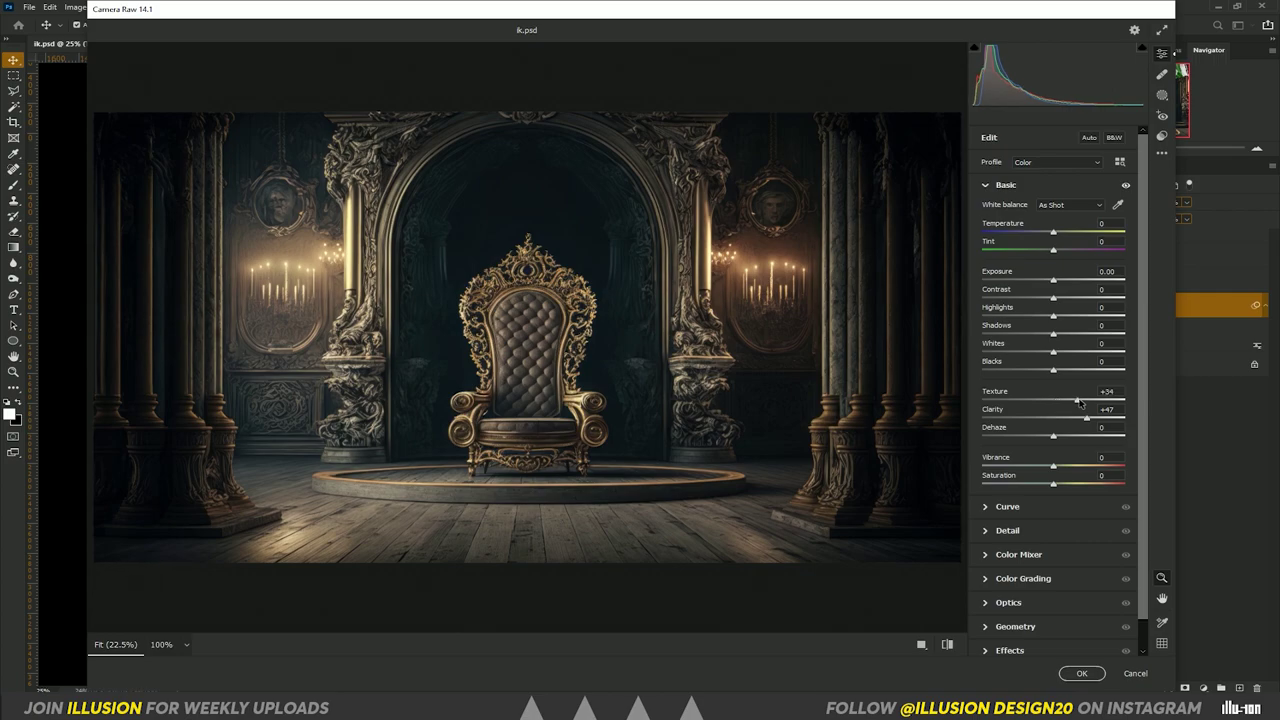
drag(1053, 298, 1063, 298)
click(1081, 673)
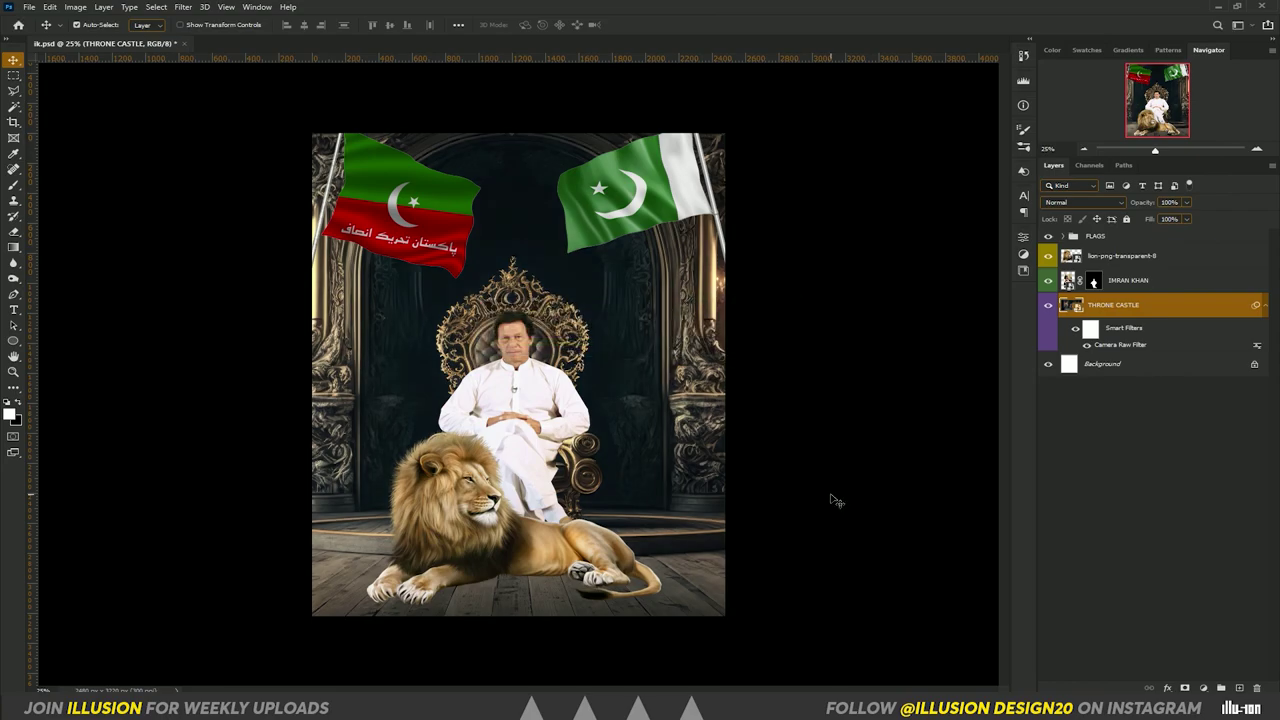
Reopen the throne's Camera Raw filter and reset contrast back to zero
double_click(1133, 344)
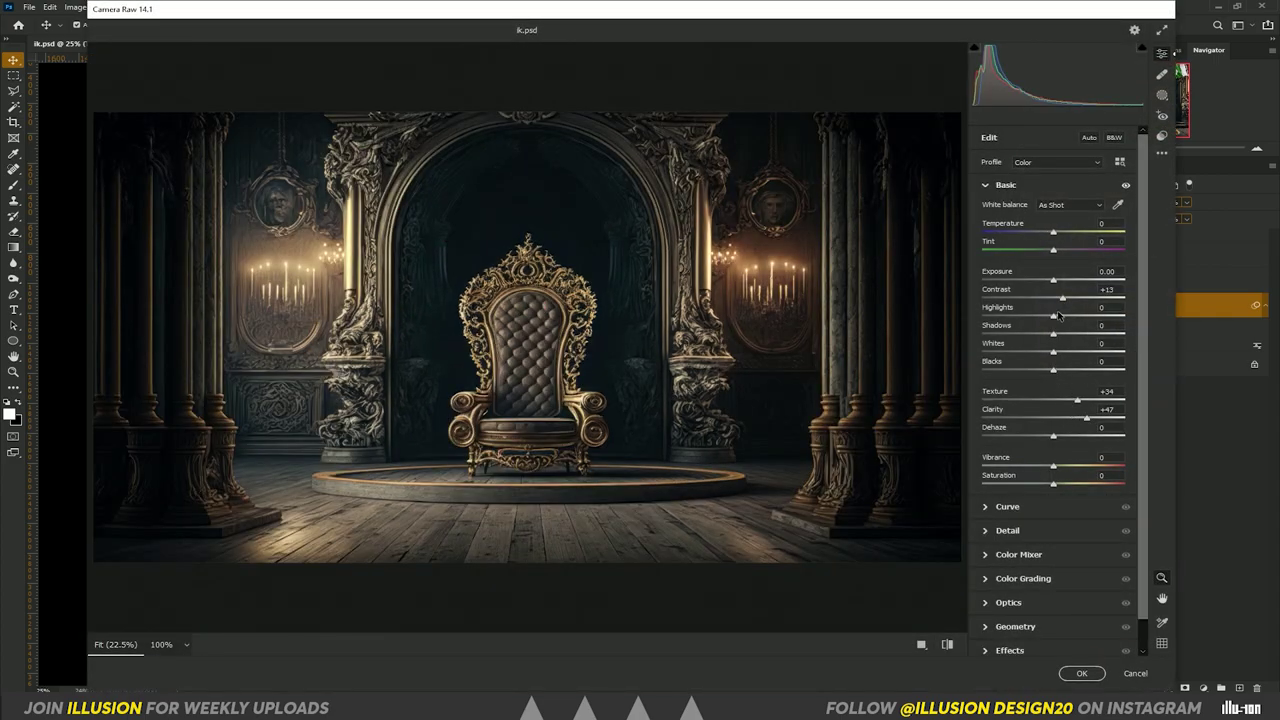
mouse_move(1061, 299)
mouse_down()
mouse_move(1037, 299)
mouse_move(1040, 282)
mouse_up()
double_click(1044, 299)
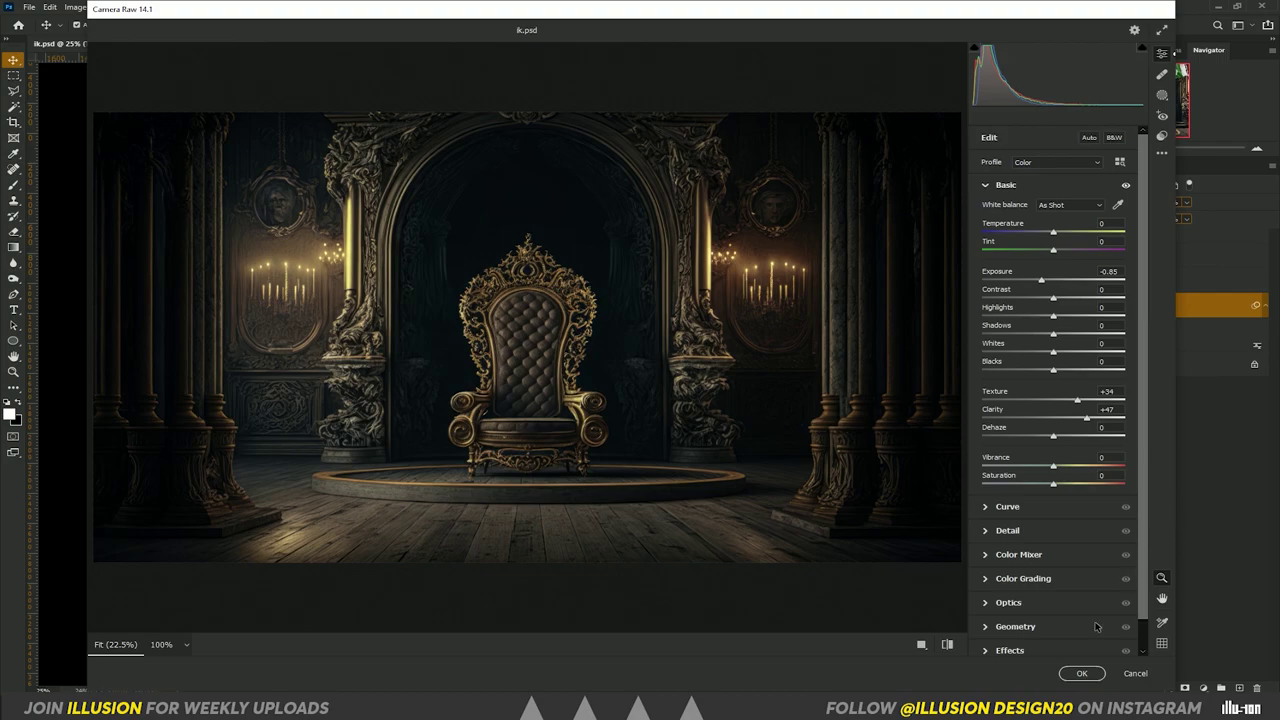
click(1082, 673)
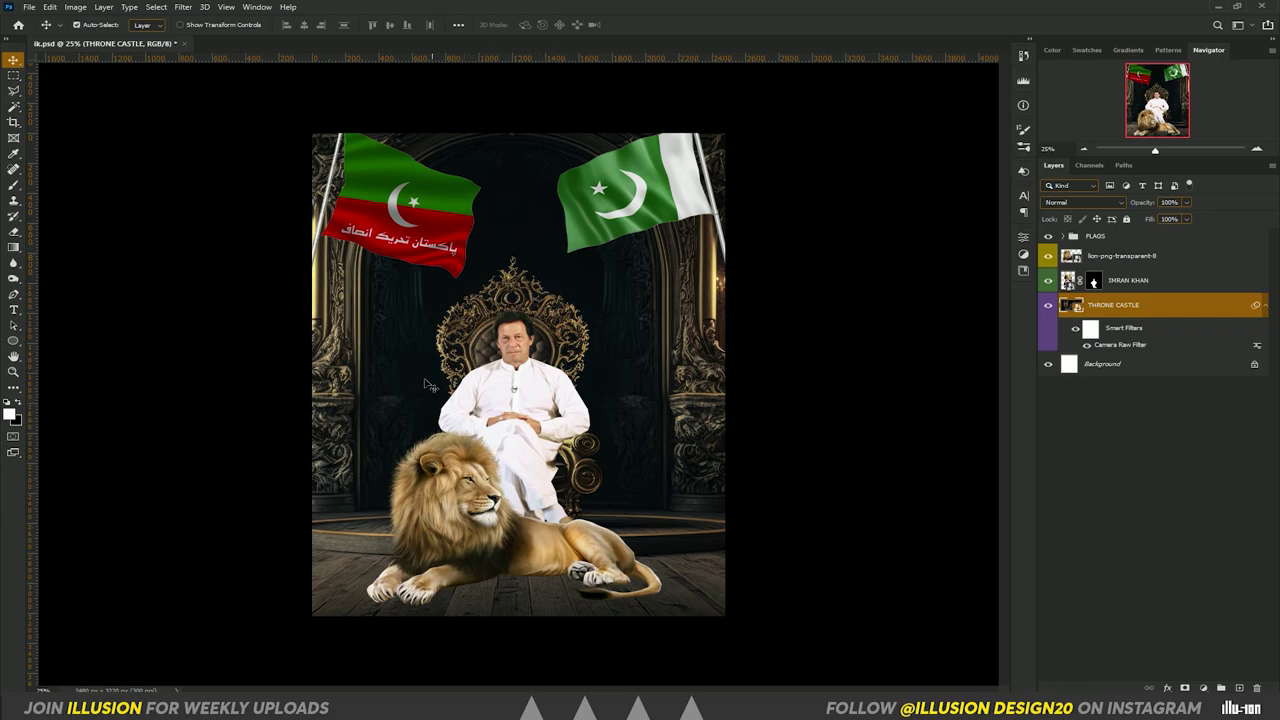
click(378, 188)
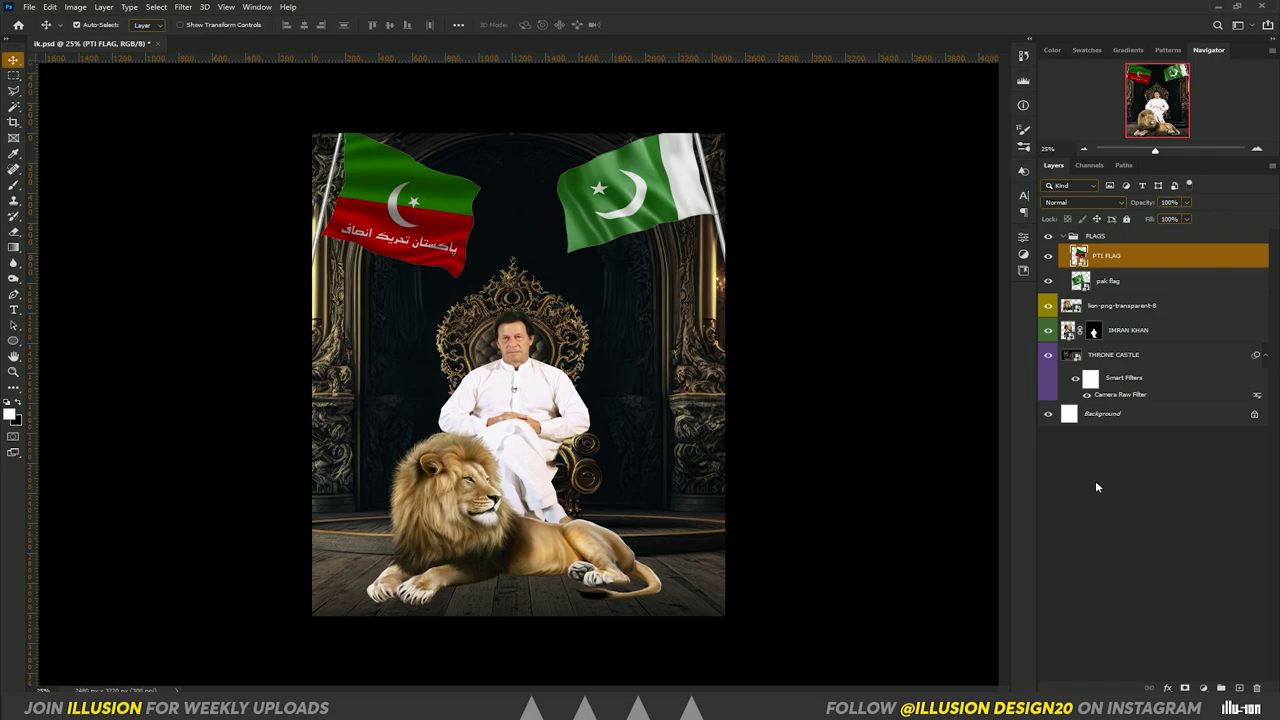
Add an Exposure adjustment clipped to PTI FLAG, set to -2.47
right_click(1156, 262)
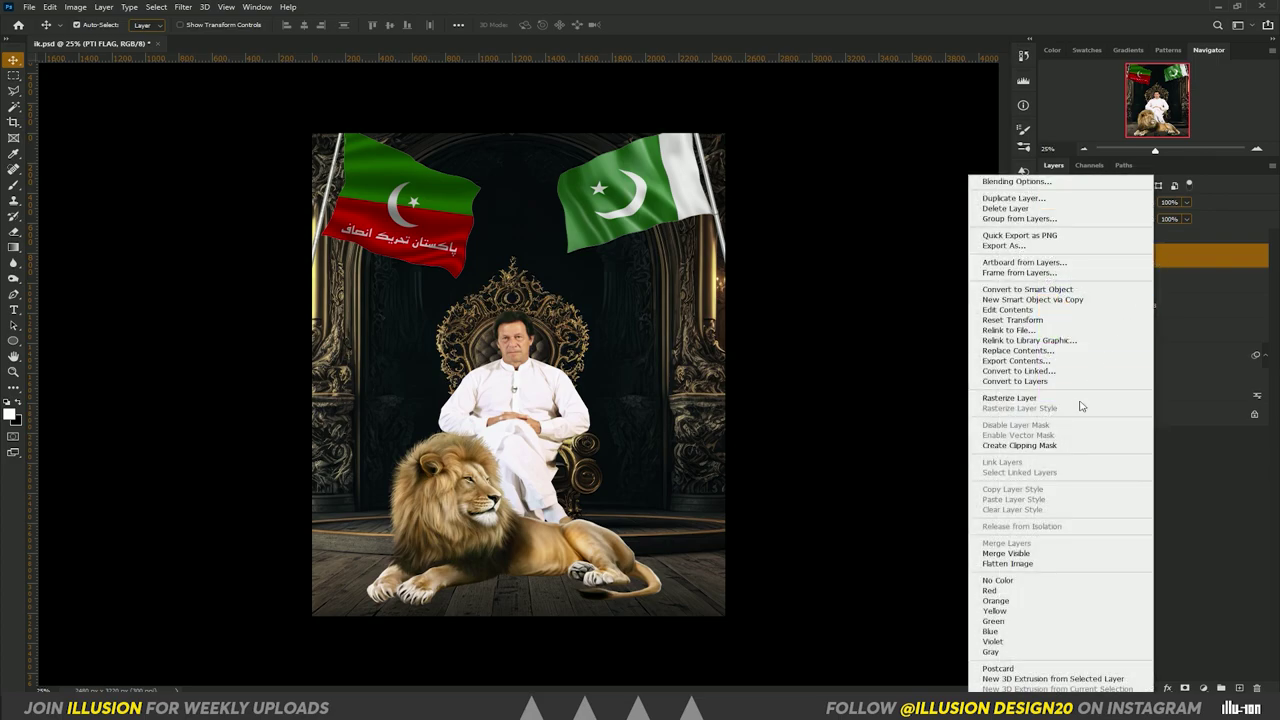
click(1175, 505)
right_click(1175, 505)
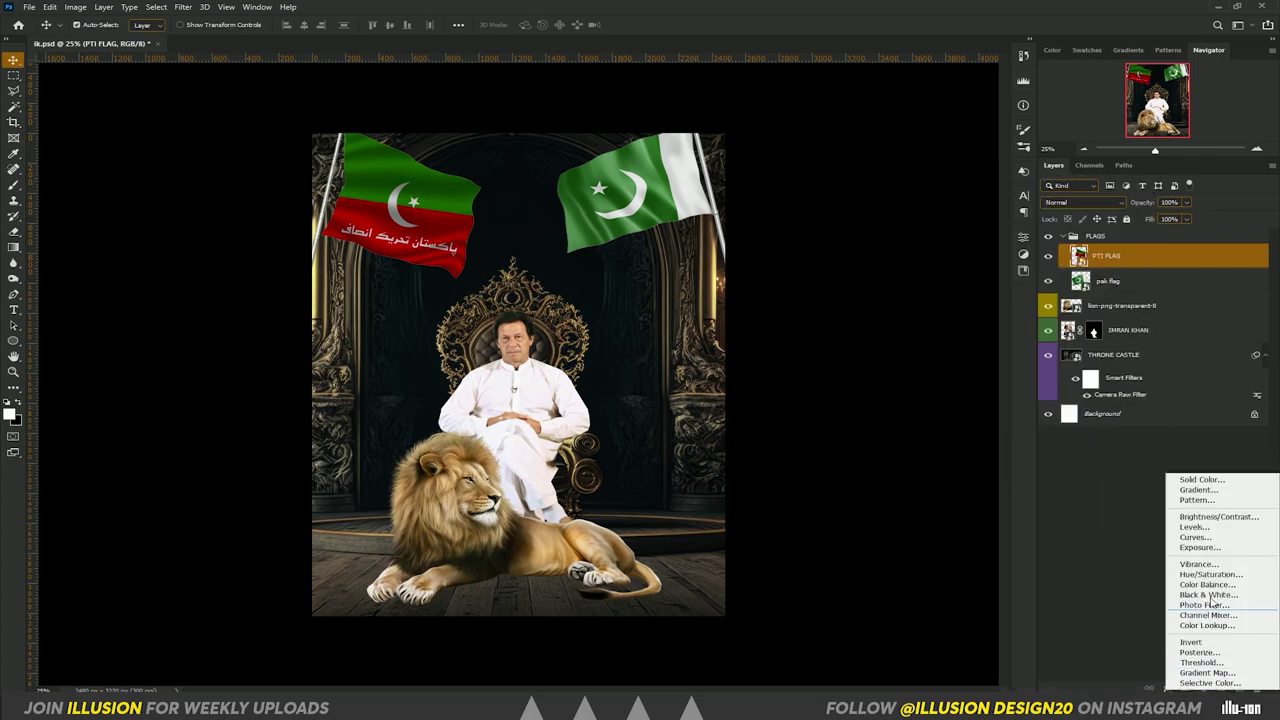
click(1195, 552)
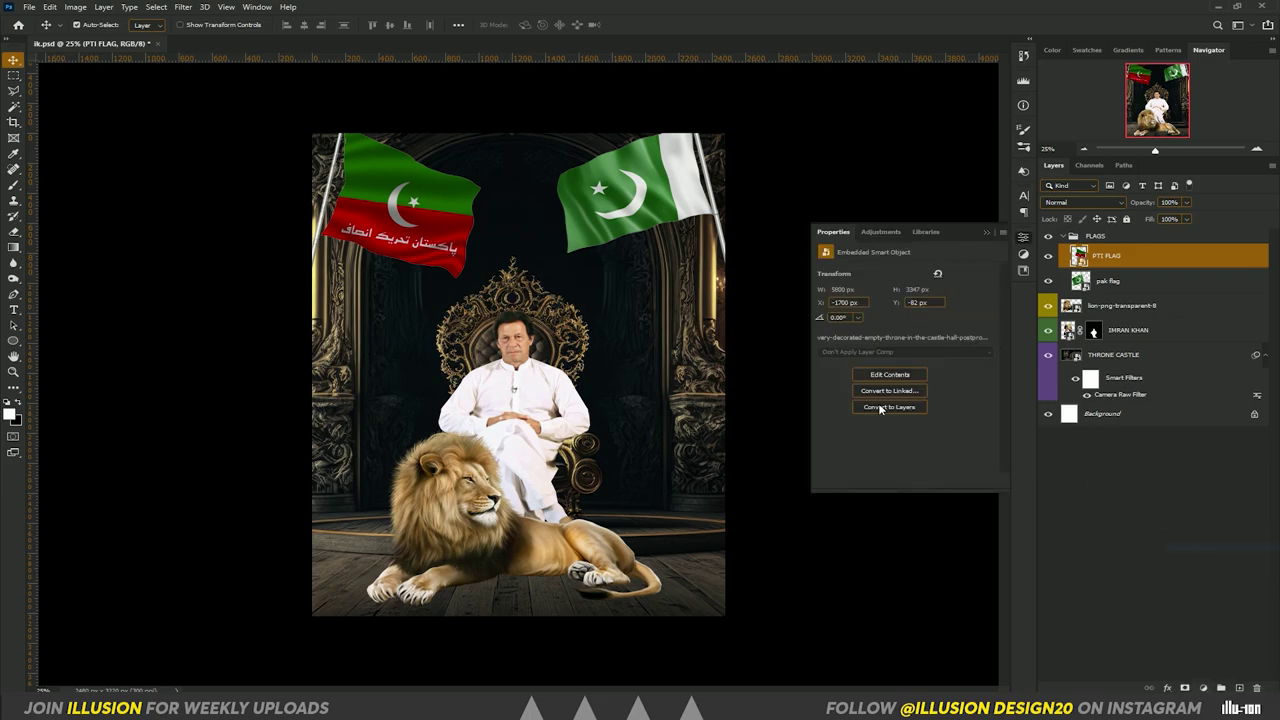
click(1023, 254)
click(870, 275)
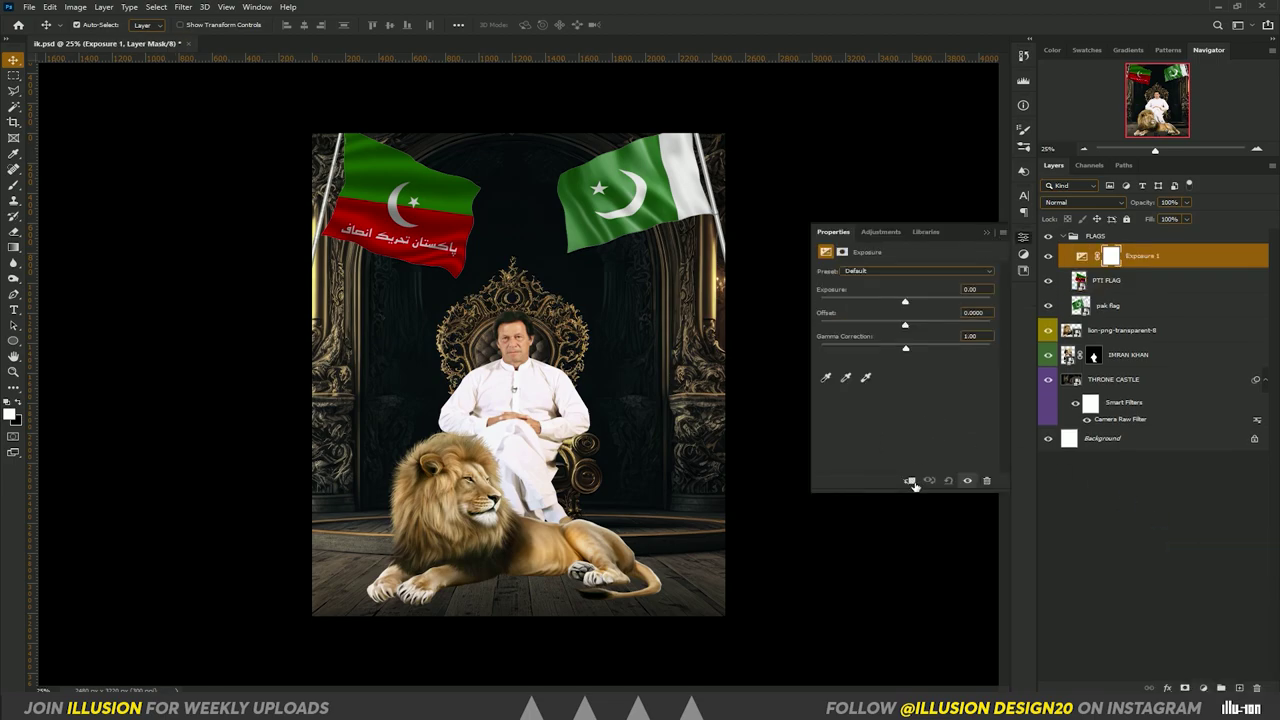
click(910, 481)
drag(903, 304, 875, 302)
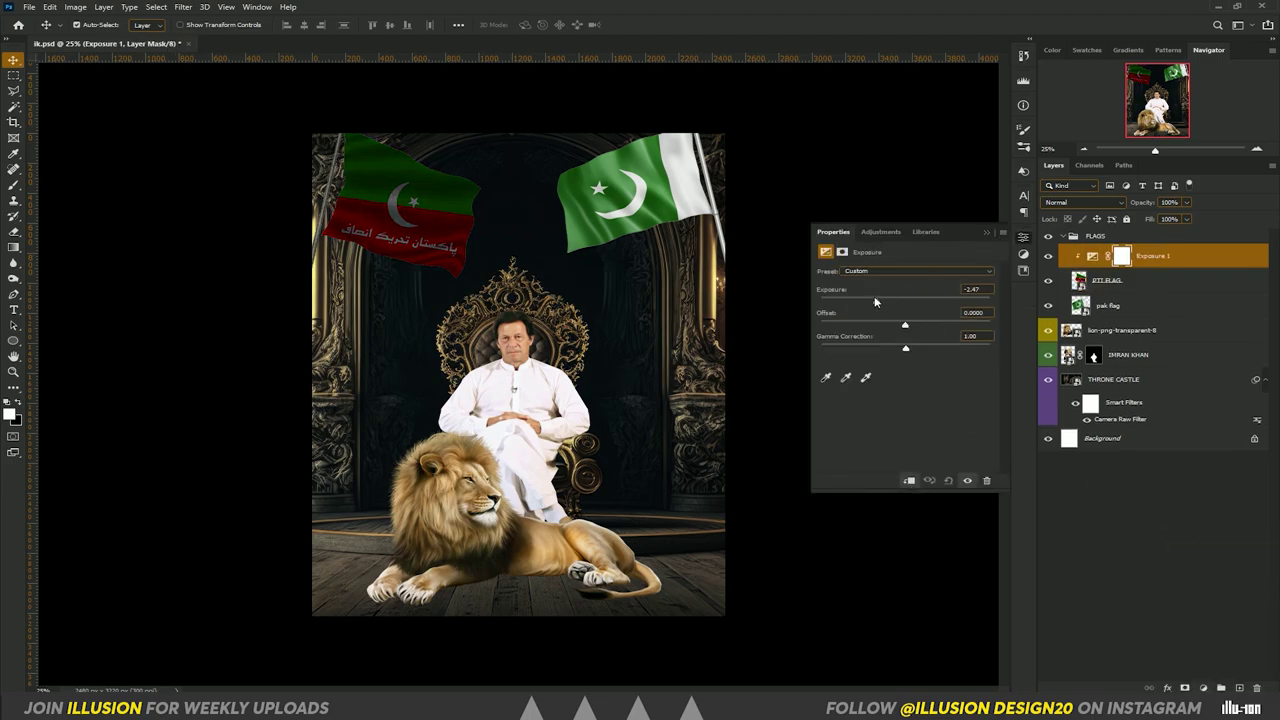
click(988, 233)
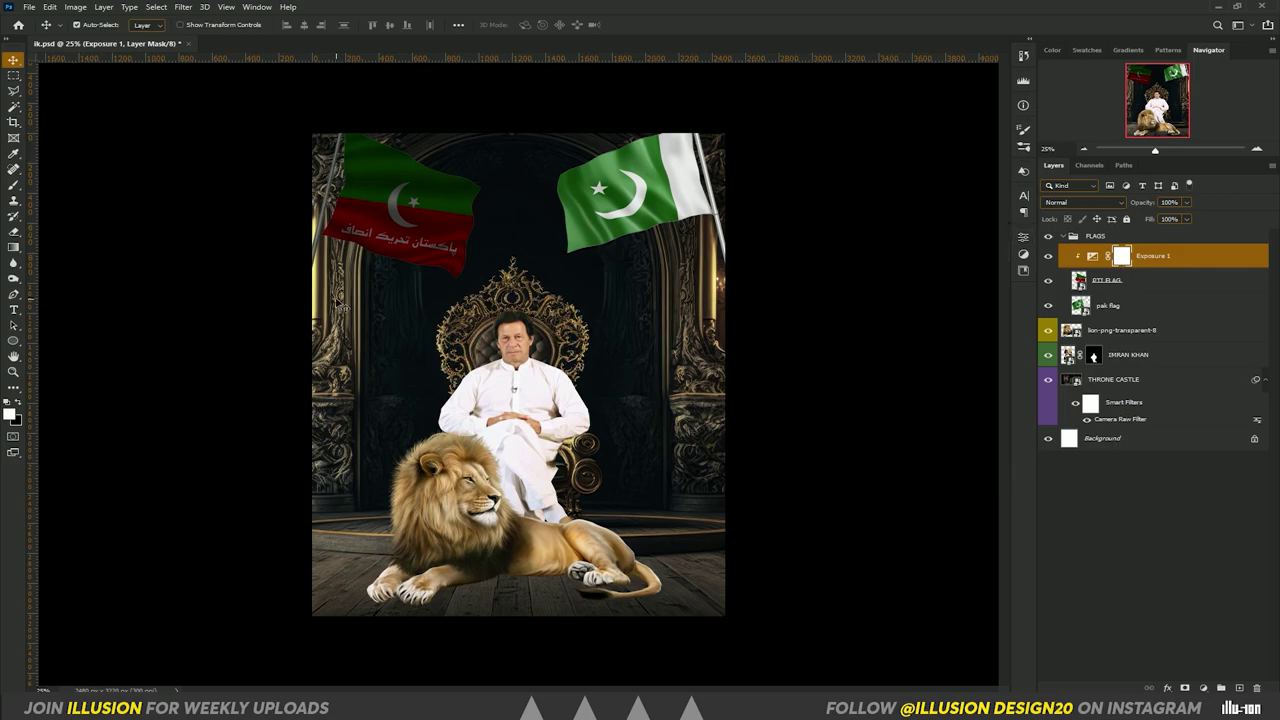
Paint brightness back onto part of the PTI flag's mask with an 18%-flow brush
key(b)
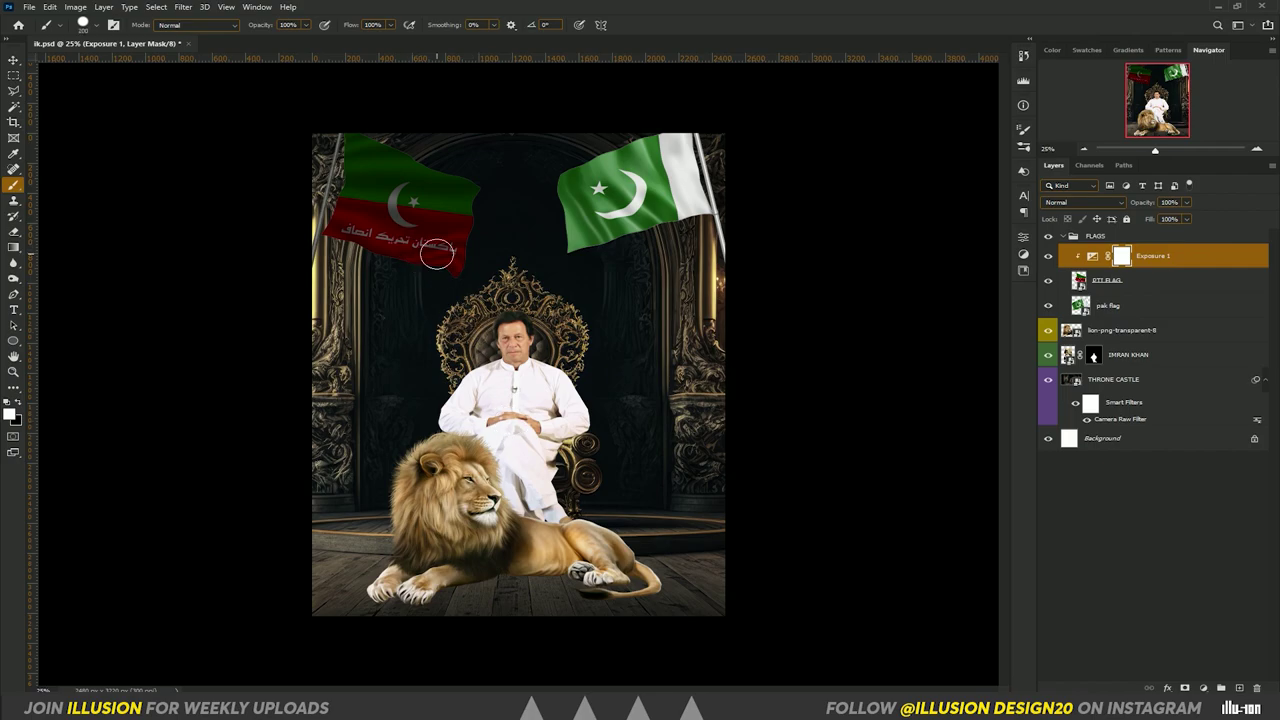
mouse_move(351, 26)
mouse_down()
mouse_move(300, 24)
mouse_move(325, 29)
mouse_up()
click(325, 26)
click(325, 25)
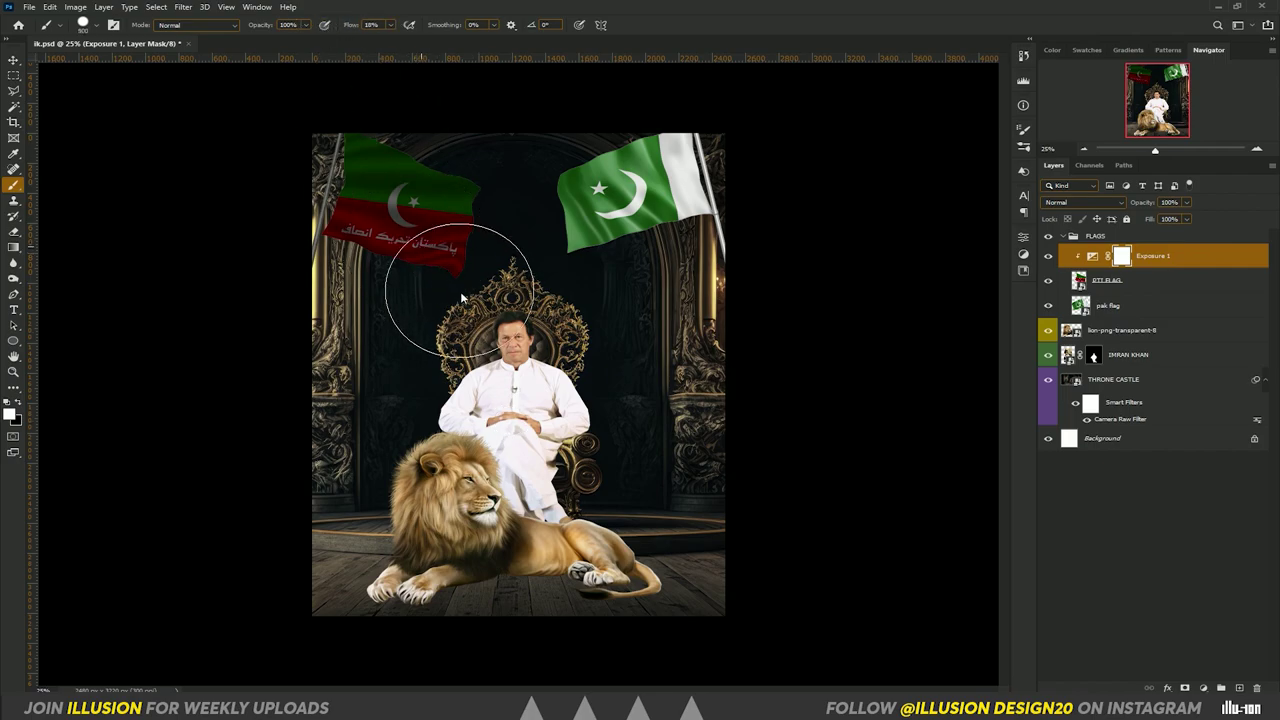
drag(430, 245, 388, 153)
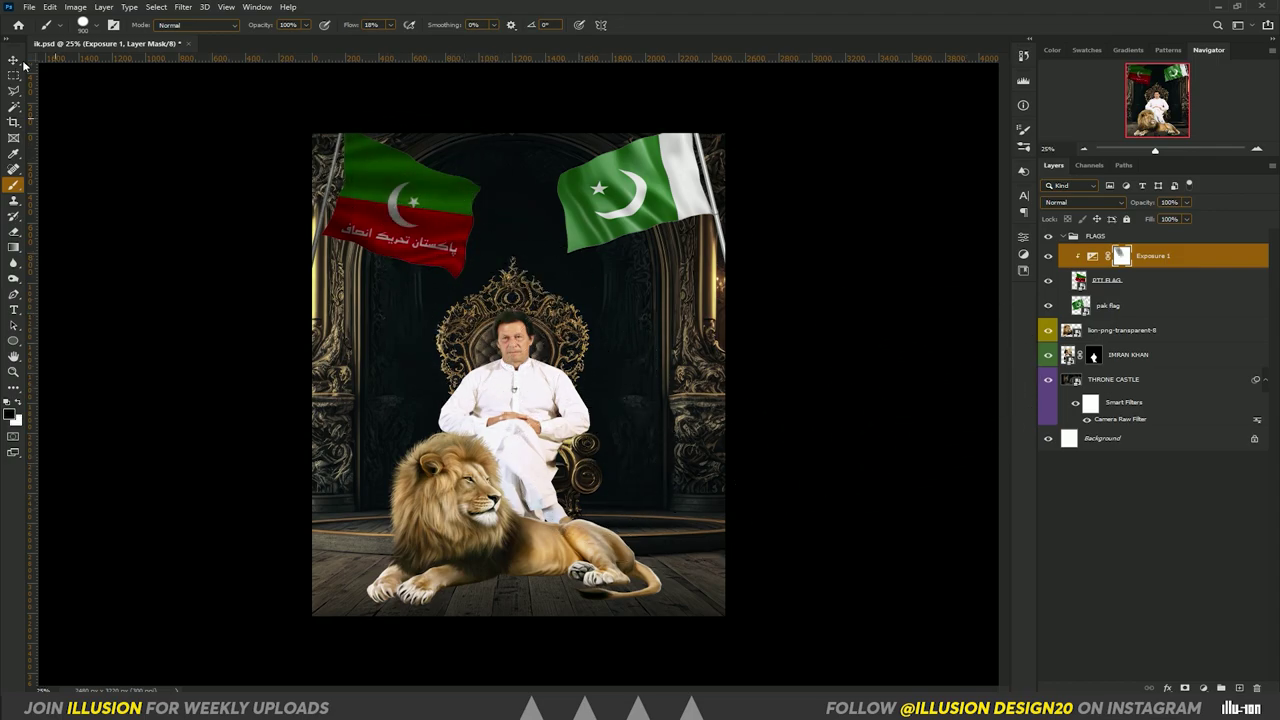
click(14, 61)
drag(1198, 259, 1192, 300)
Clip the exposure copy to the pak flag with a fresh mask, painted using a soft round brush
alt+click(1078, 317)
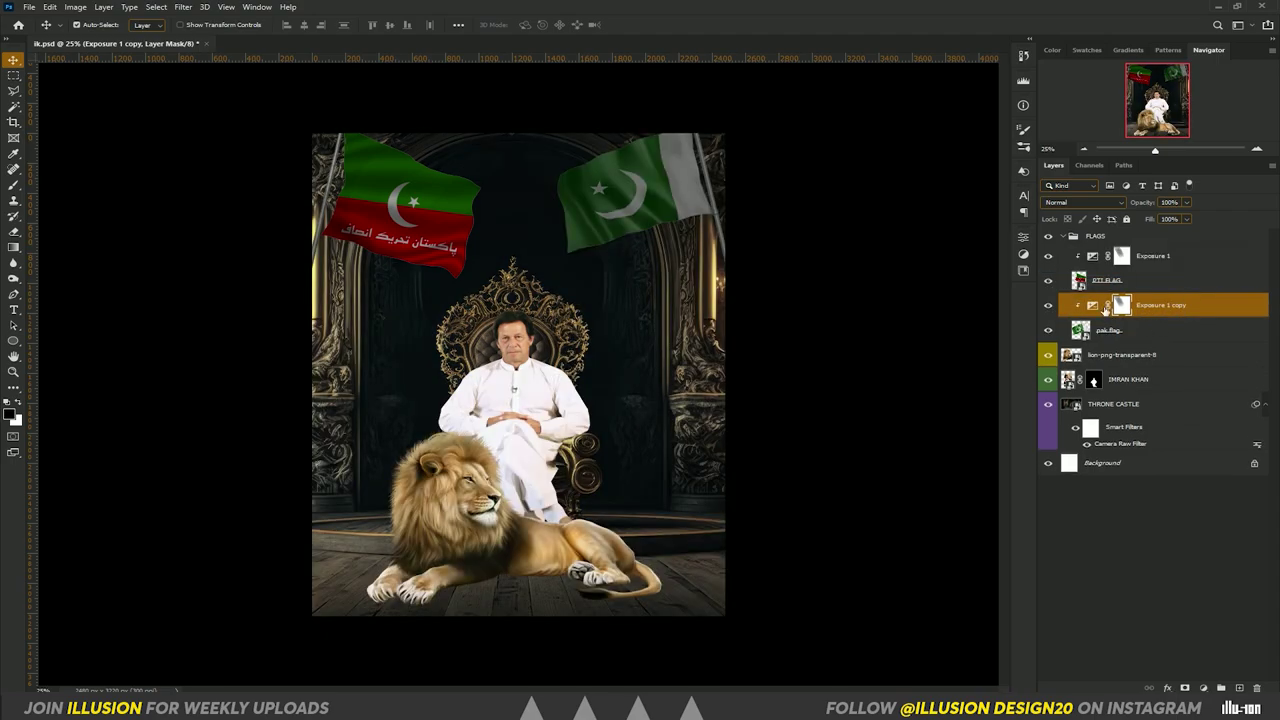
key(Delete)
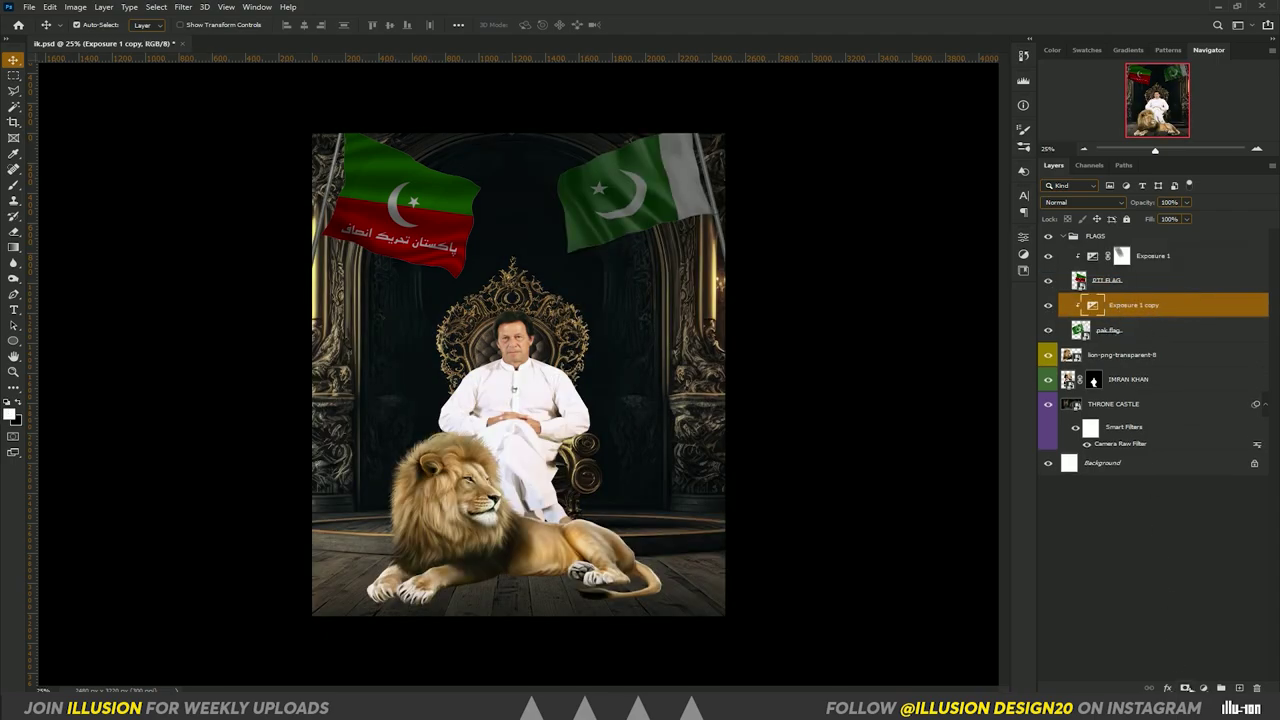
key(ctrl+z)
key(b)
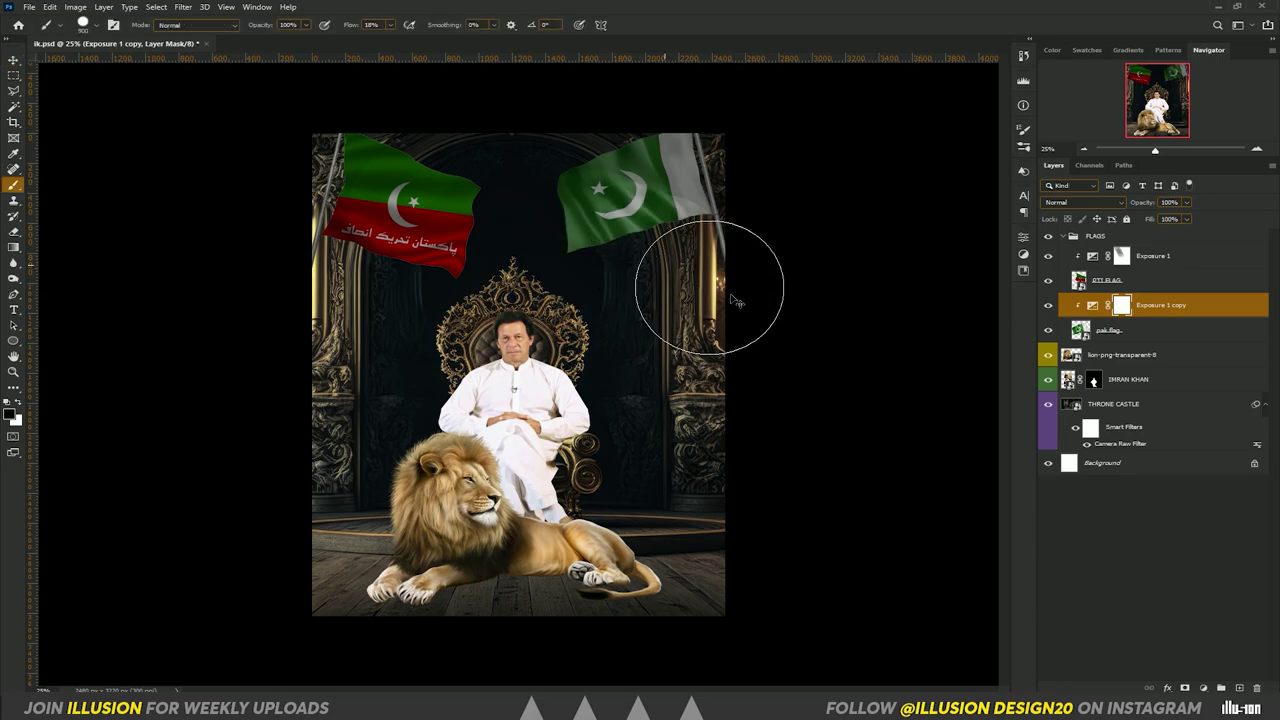
click(96, 26)
click(700, 215)
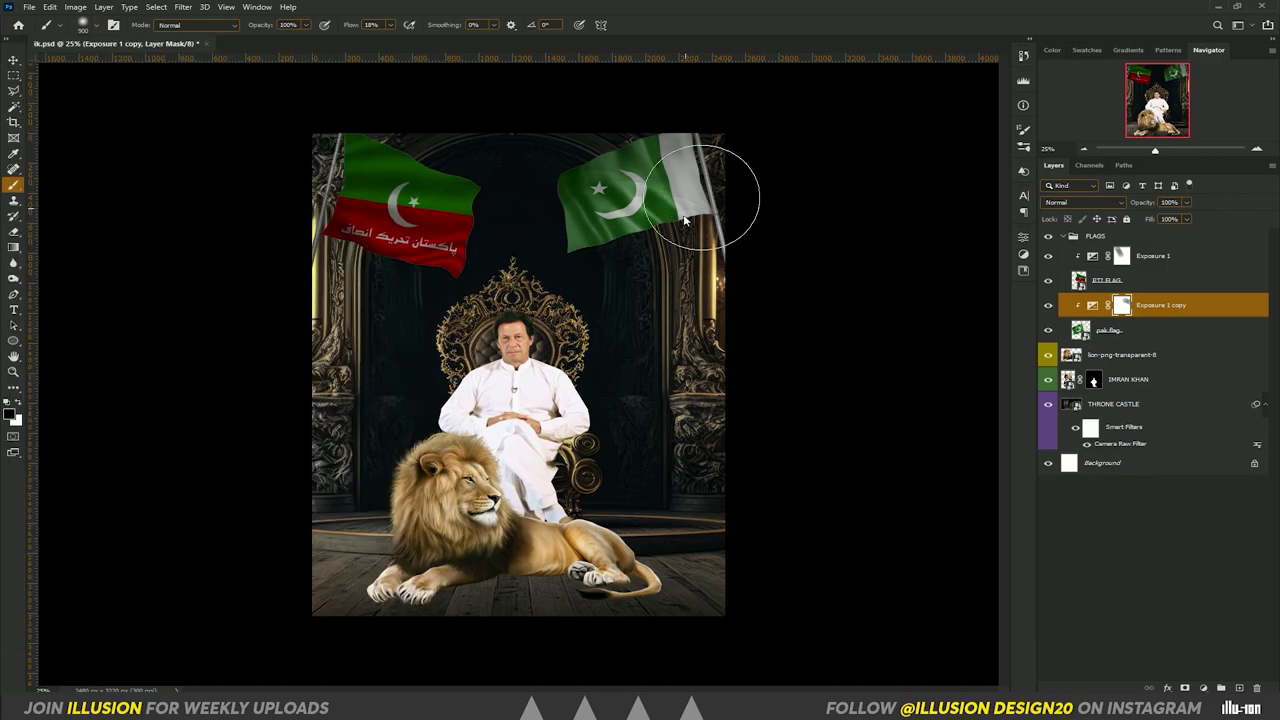
mouse_move(685, 220)
mouse_down()
mouse_move(543, 214)
mouse_move(714, 143)
mouse_up()
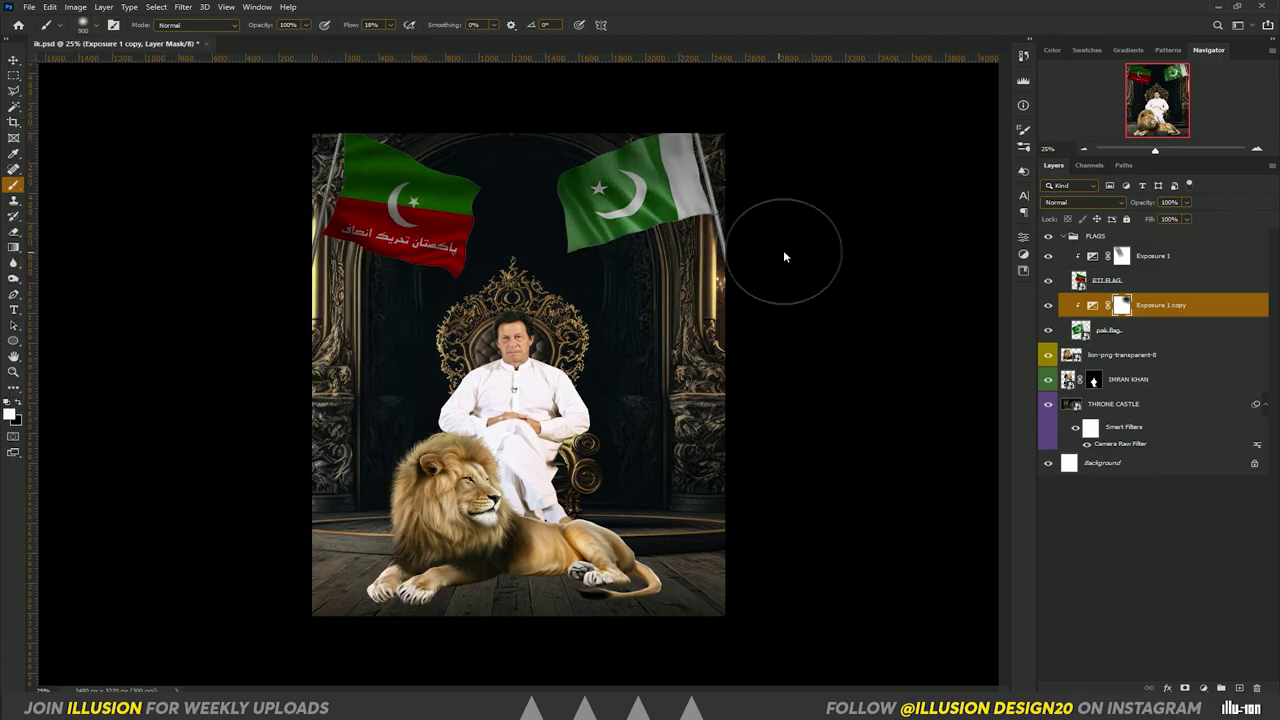
mouse_move(783, 257)
mouse_down()
mouse_move(728, 157)
mouse_move(749, 149)
mouse_move(737, 263)
mouse_move(649, 258)
mouse_up()
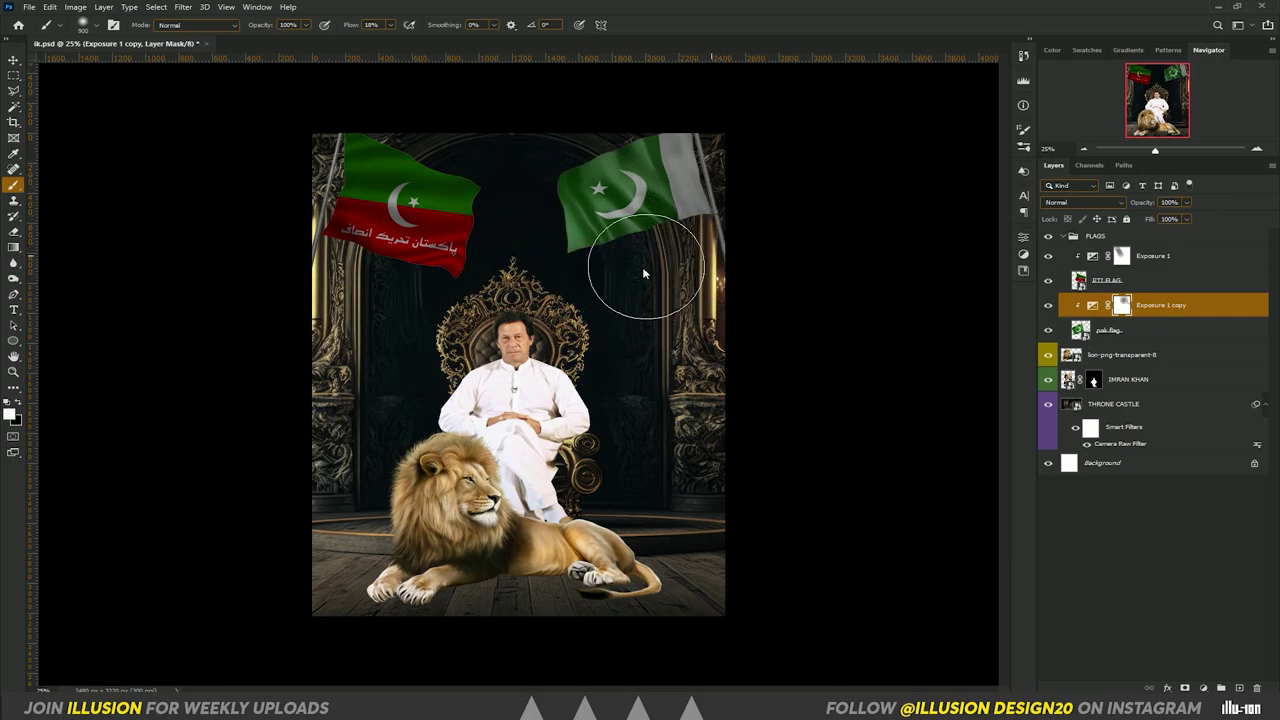
Set brush flow to 25% and retune the copy's exposure to -2.62
drag(350, 24, 356, 25)
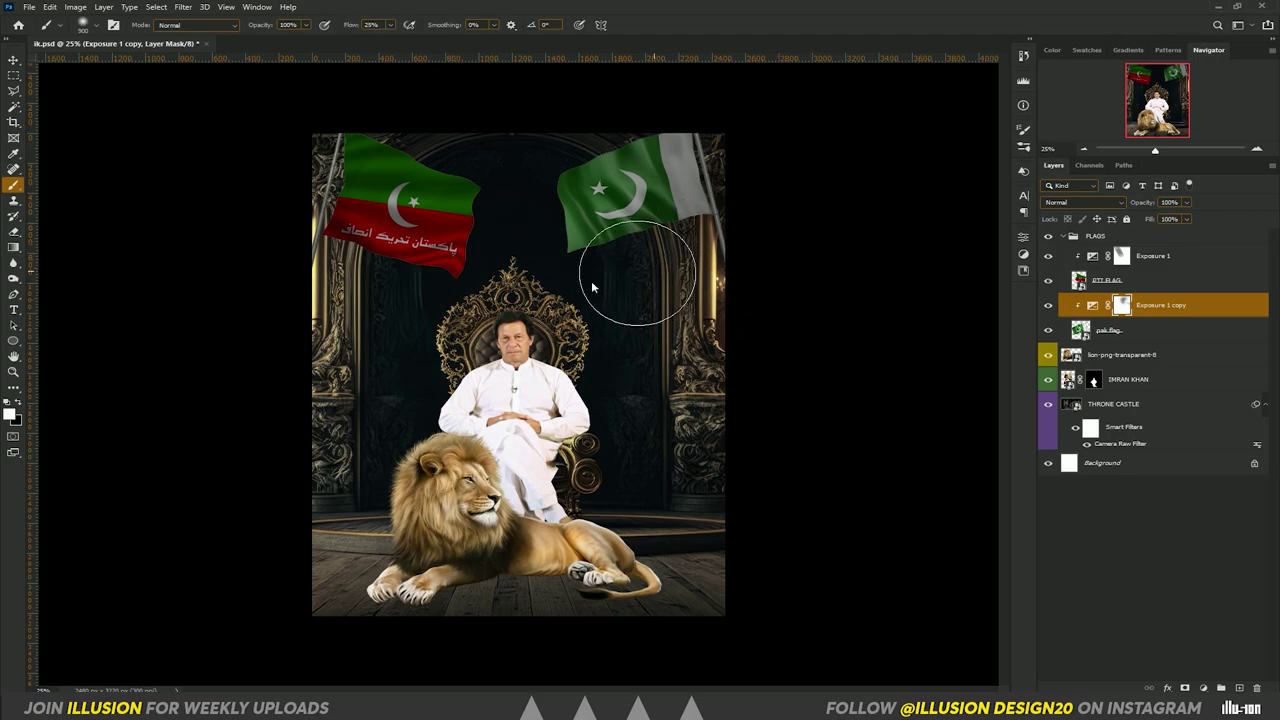
click(1091, 305)
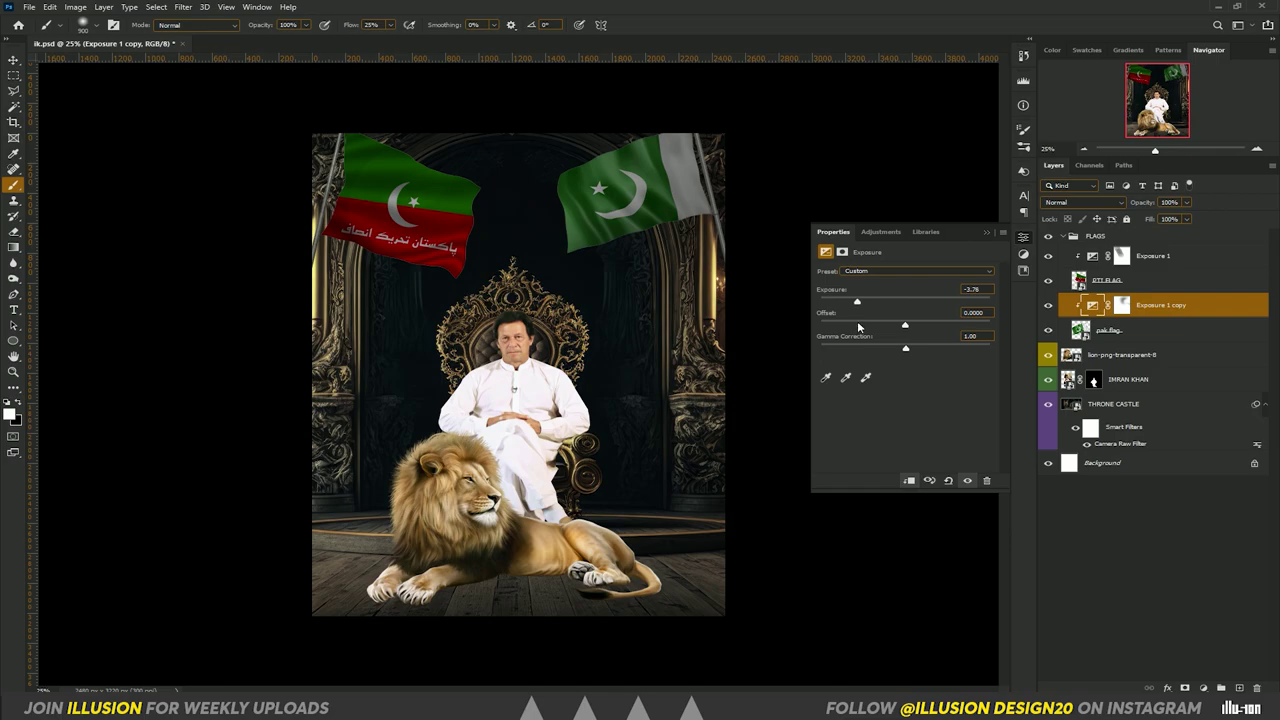
drag(856, 302, 868, 303)
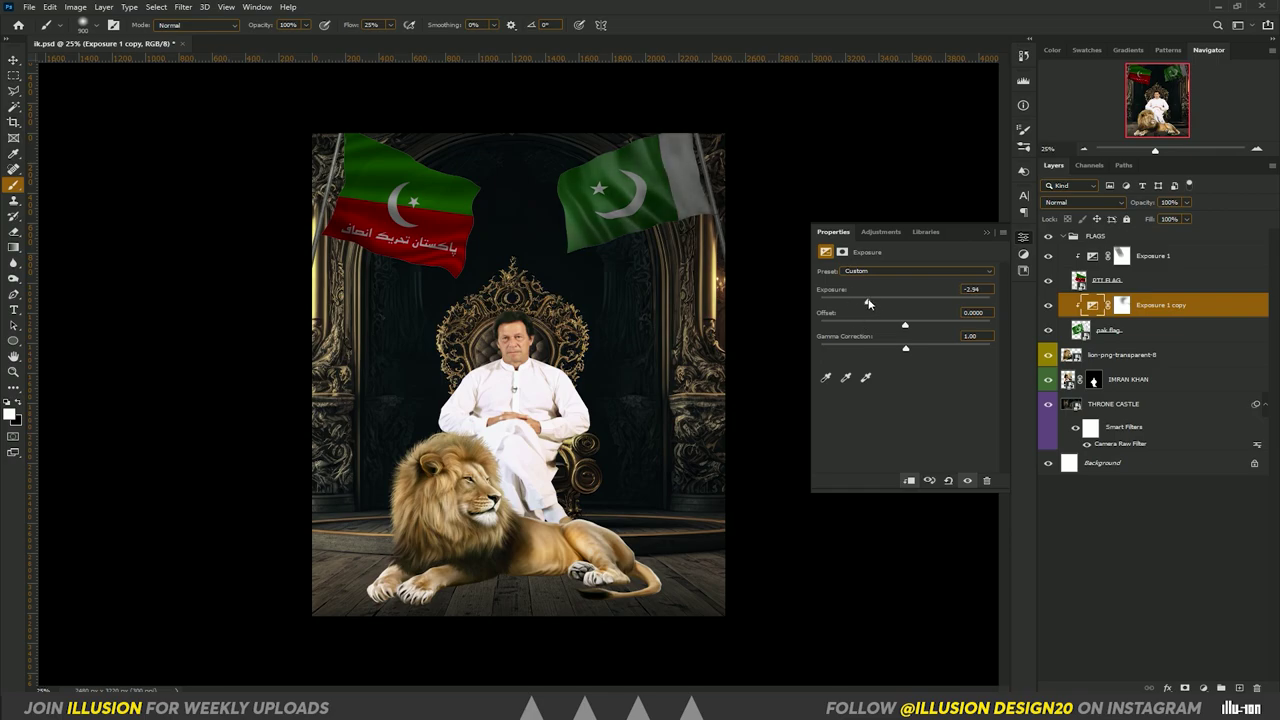
drag(868, 303, 872, 303)
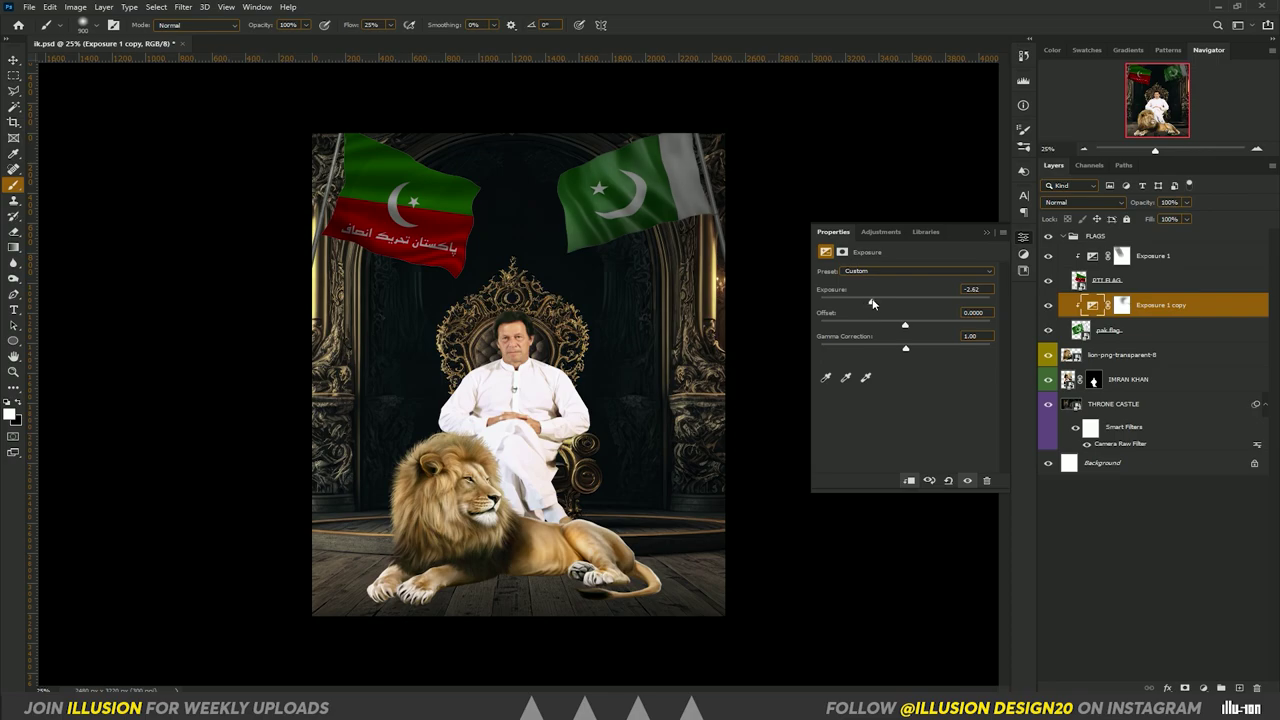
click(1002, 224)
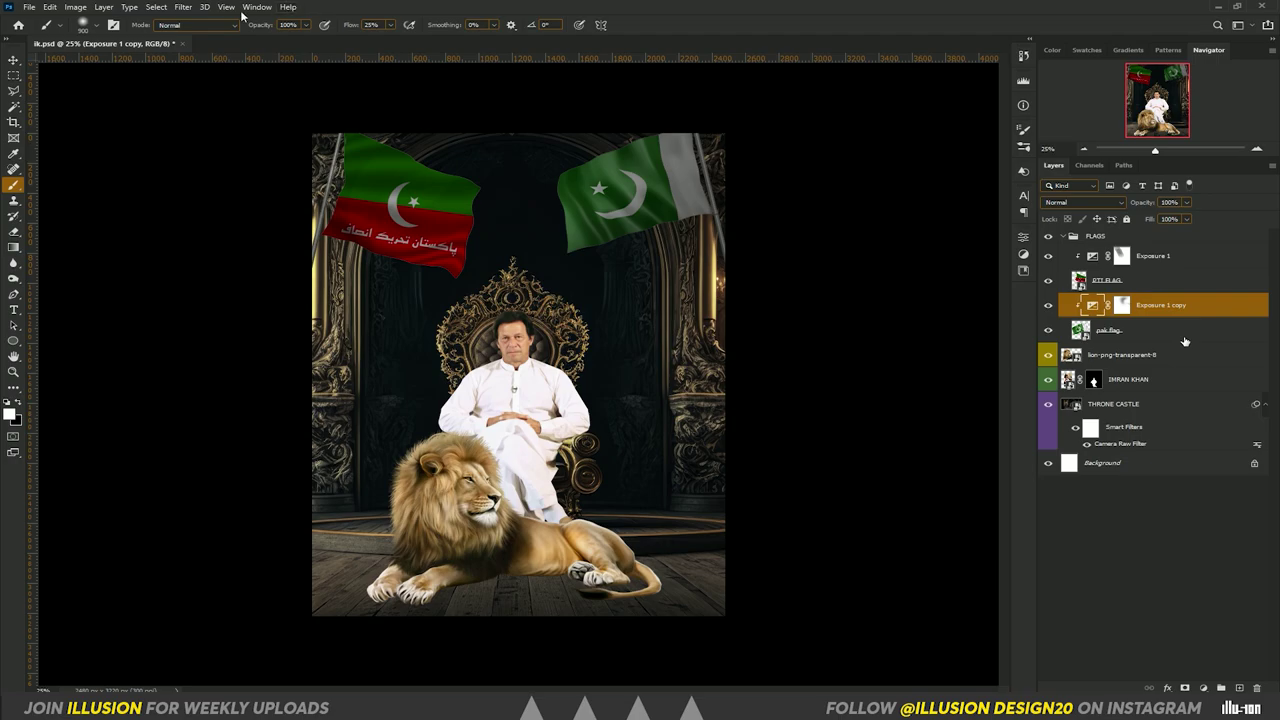
click(183, 7)
mouse_move(191, 160)
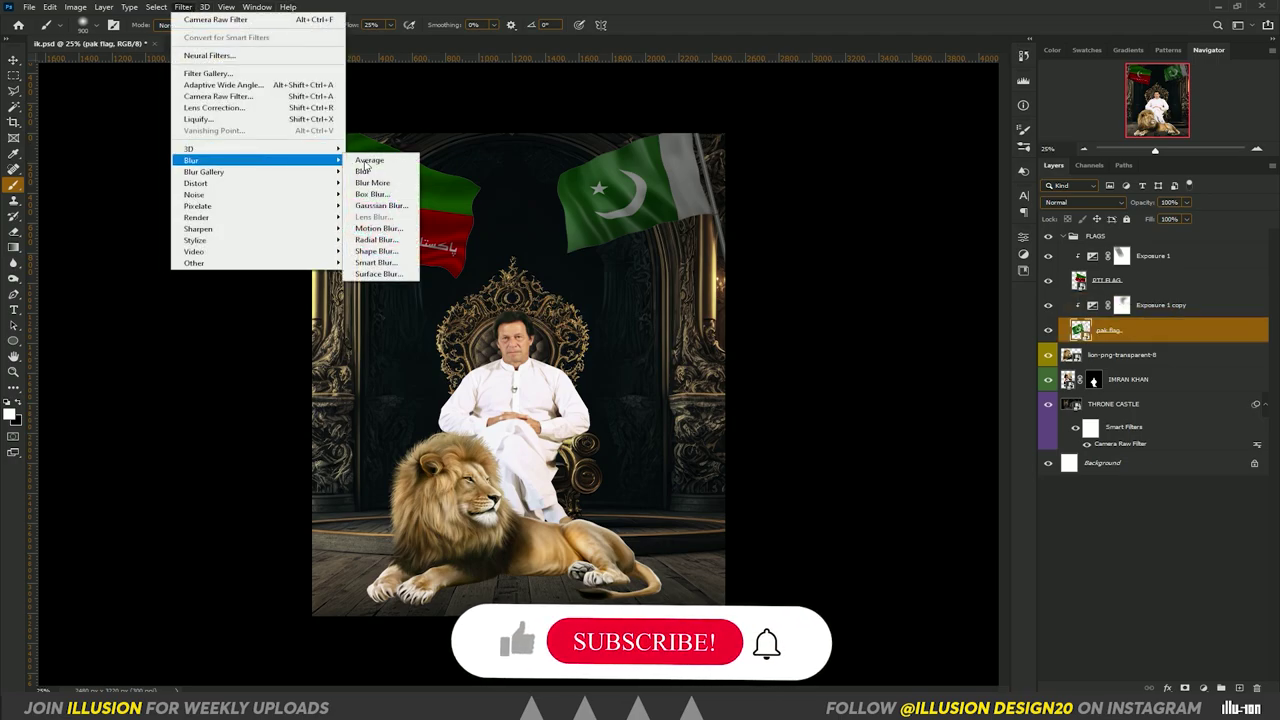
click(377, 206)
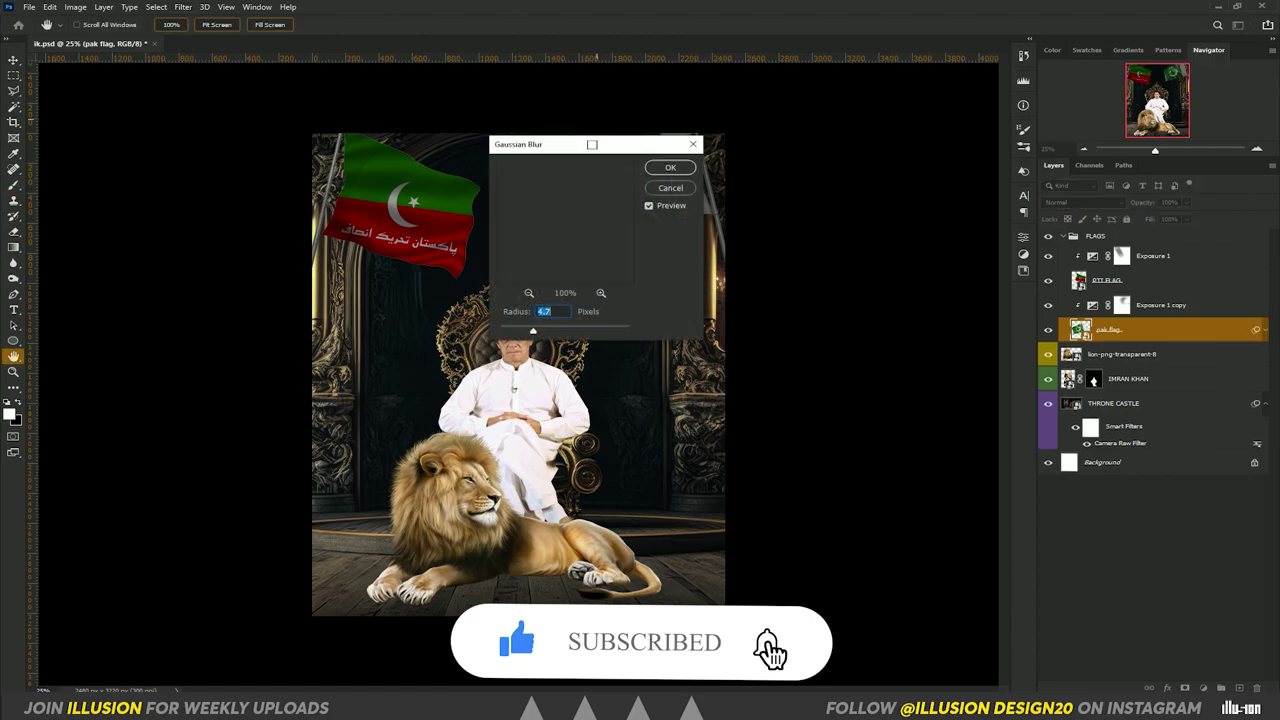
drag(572, 148, 845, 171)
drag(806, 353, 813, 355)
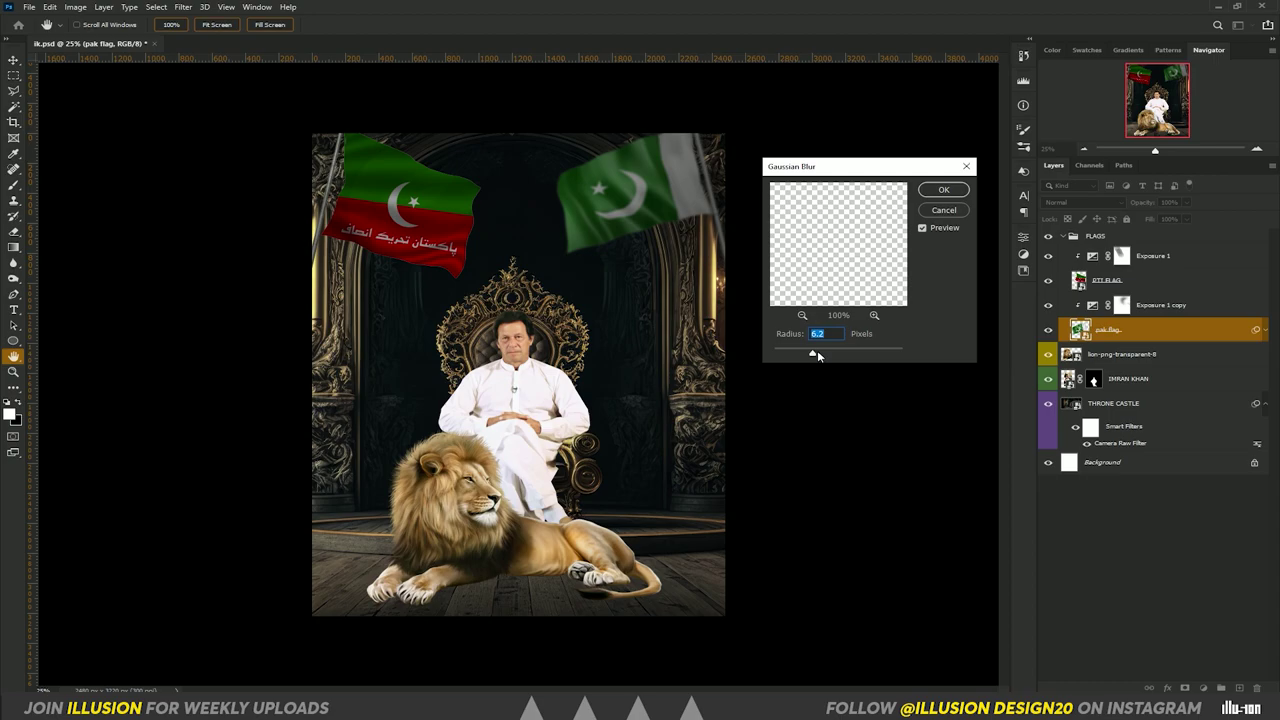
drag(817, 352, 801, 356)
click(943, 212)
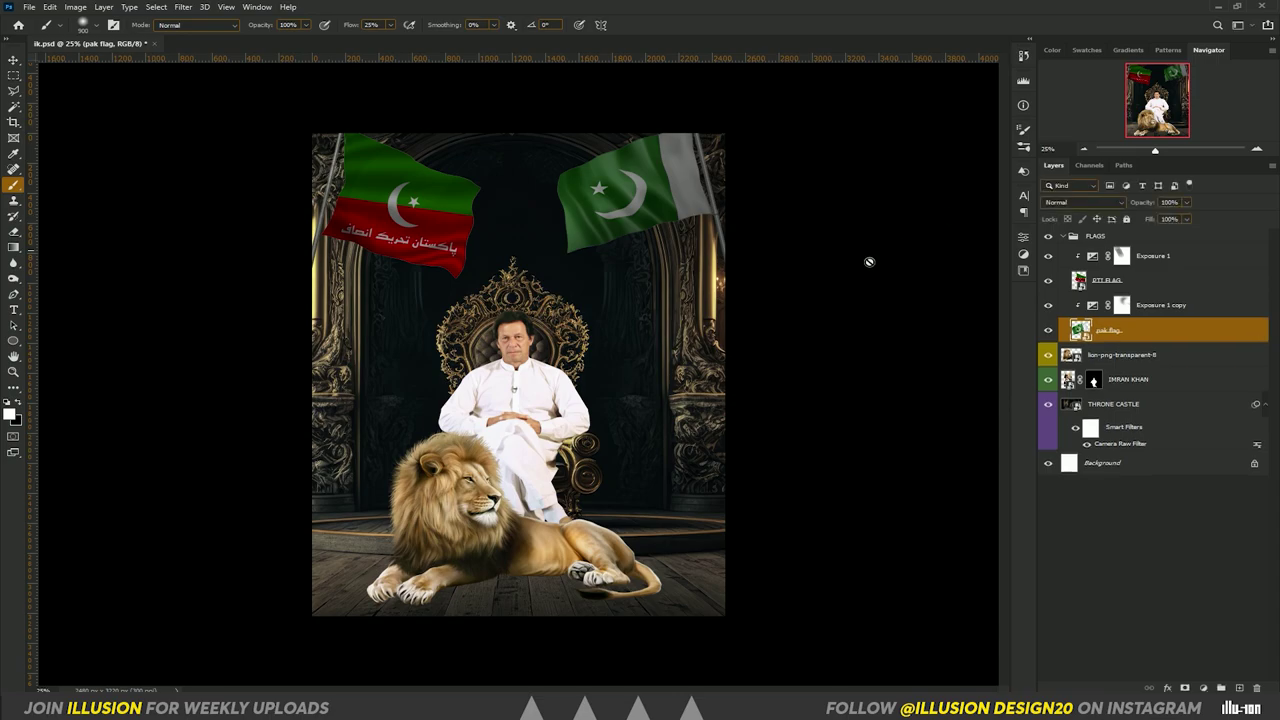
click(13, 59)
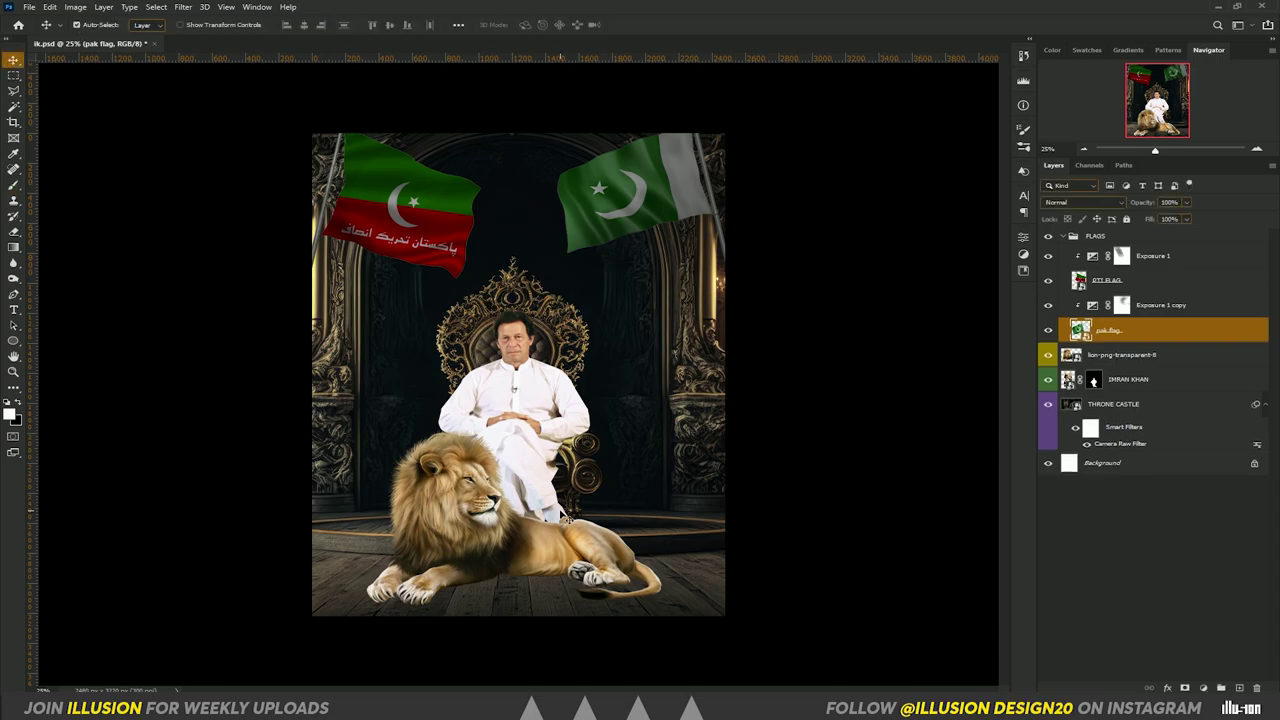
Collapse the FLAGS group and select the IMRAN KHAN layer
click(538, 383)
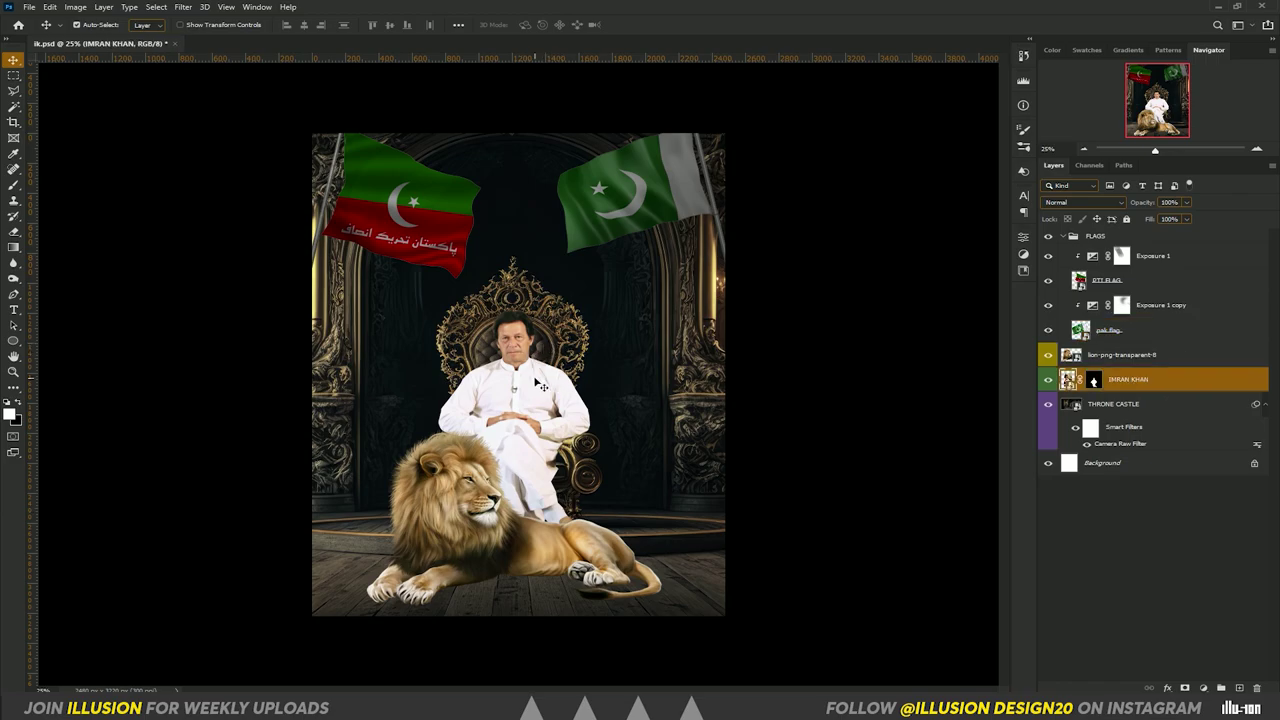
click(1168, 311)
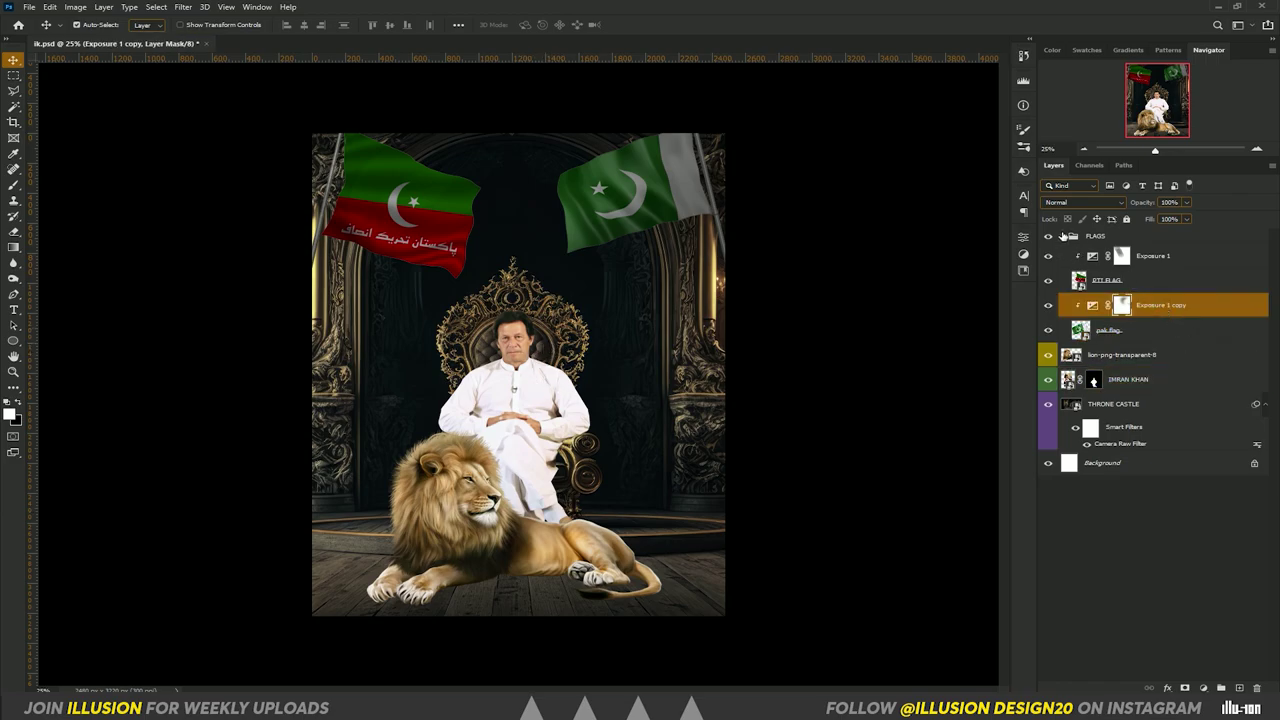
click(1063, 237)
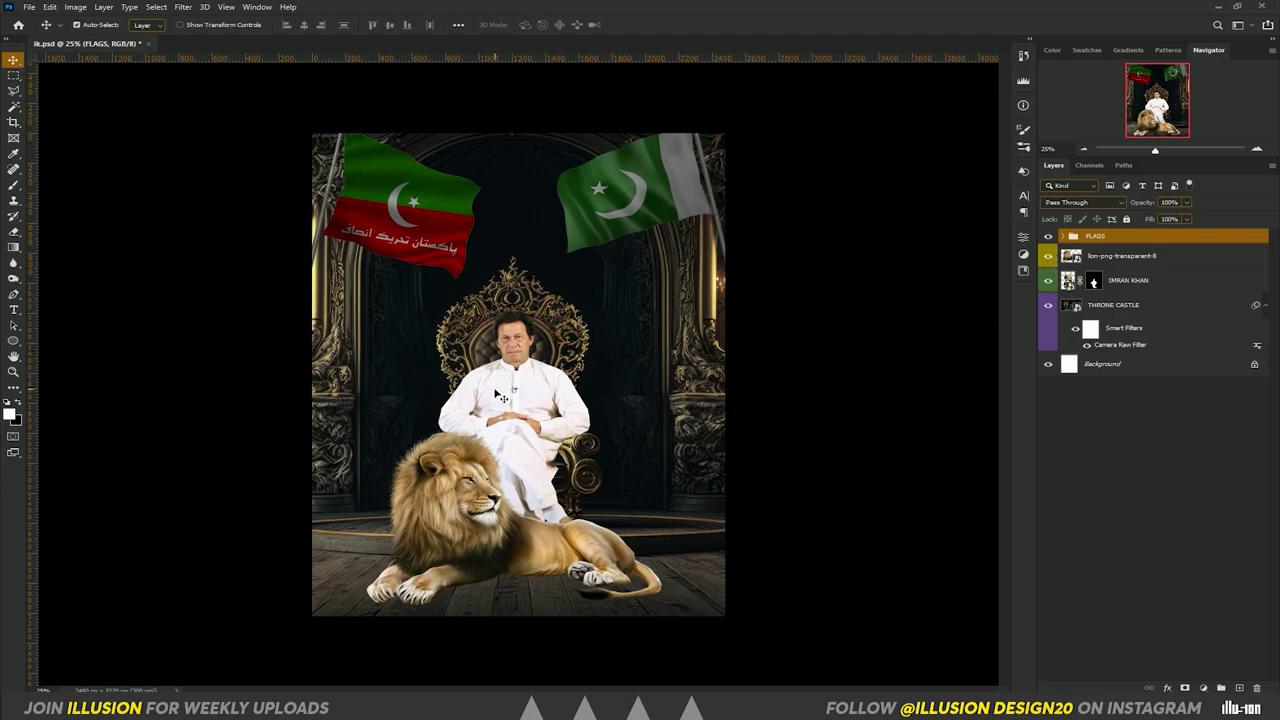
click(1140, 281)
click(1203, 688)
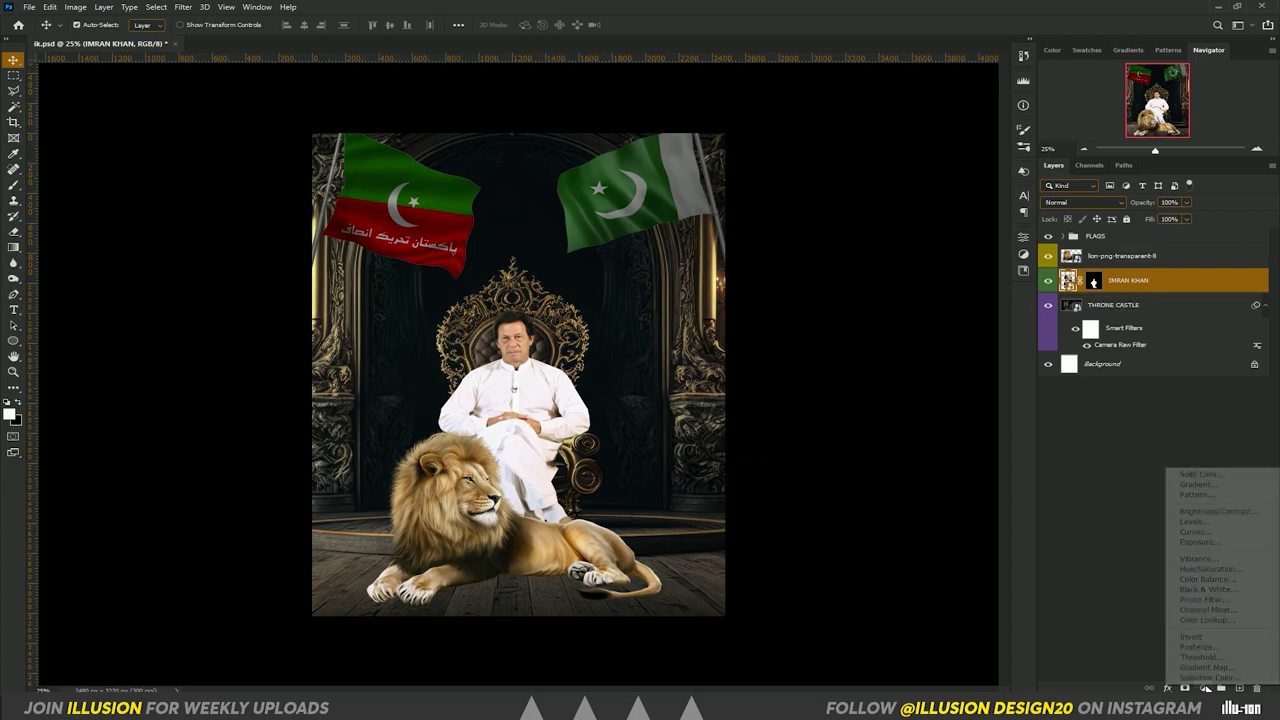
key(Escape)
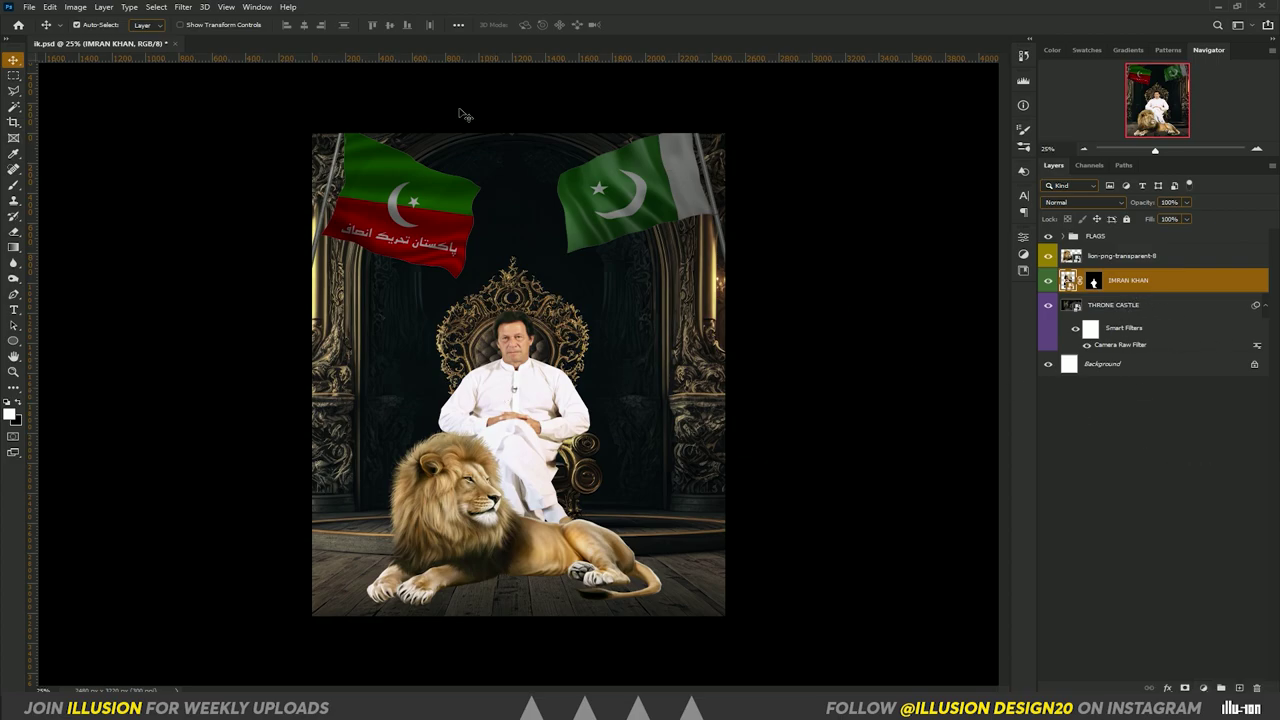
Apply a Camera Raw filter to IMRAN KHAN: Texture +45, Clarity +41, Contrast -5
click(184, 7)
click(212, 96)
key(ctrl+shift+a)
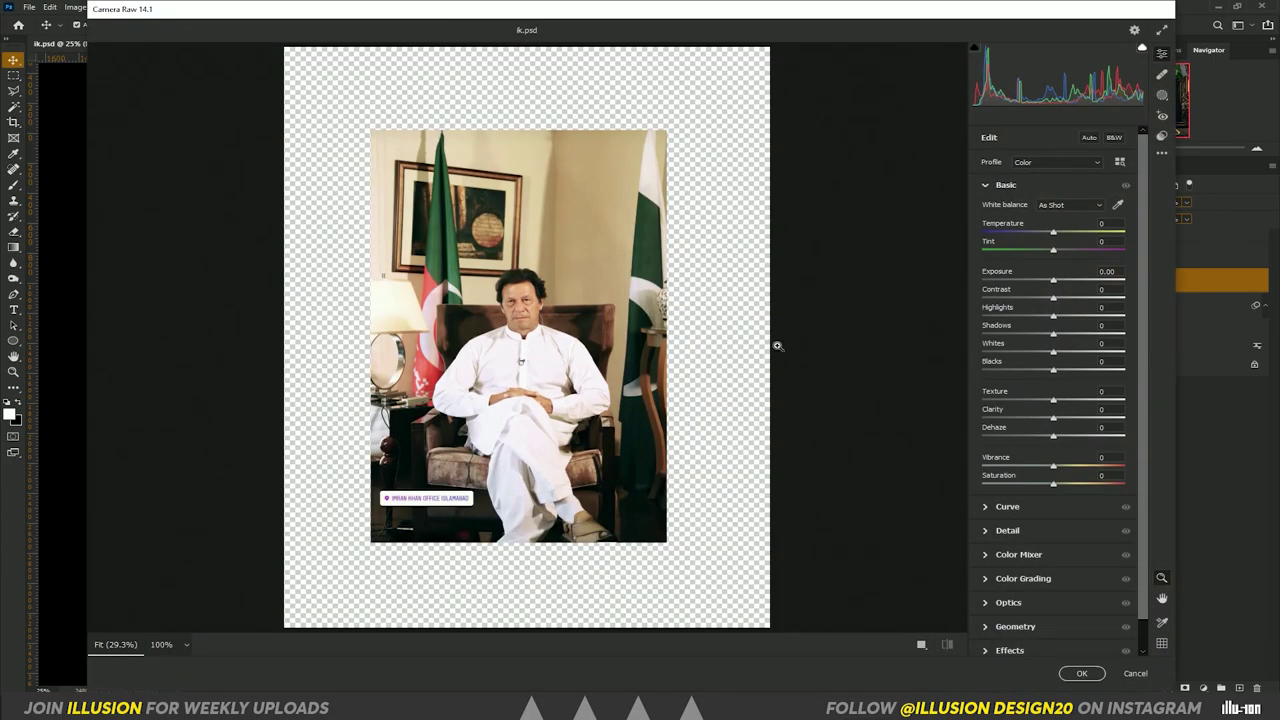
mouse_move(1069, 421)
mouse_down()
mouse_move(1085, 421)
mouse_move(1077, 401)
mouse_up()
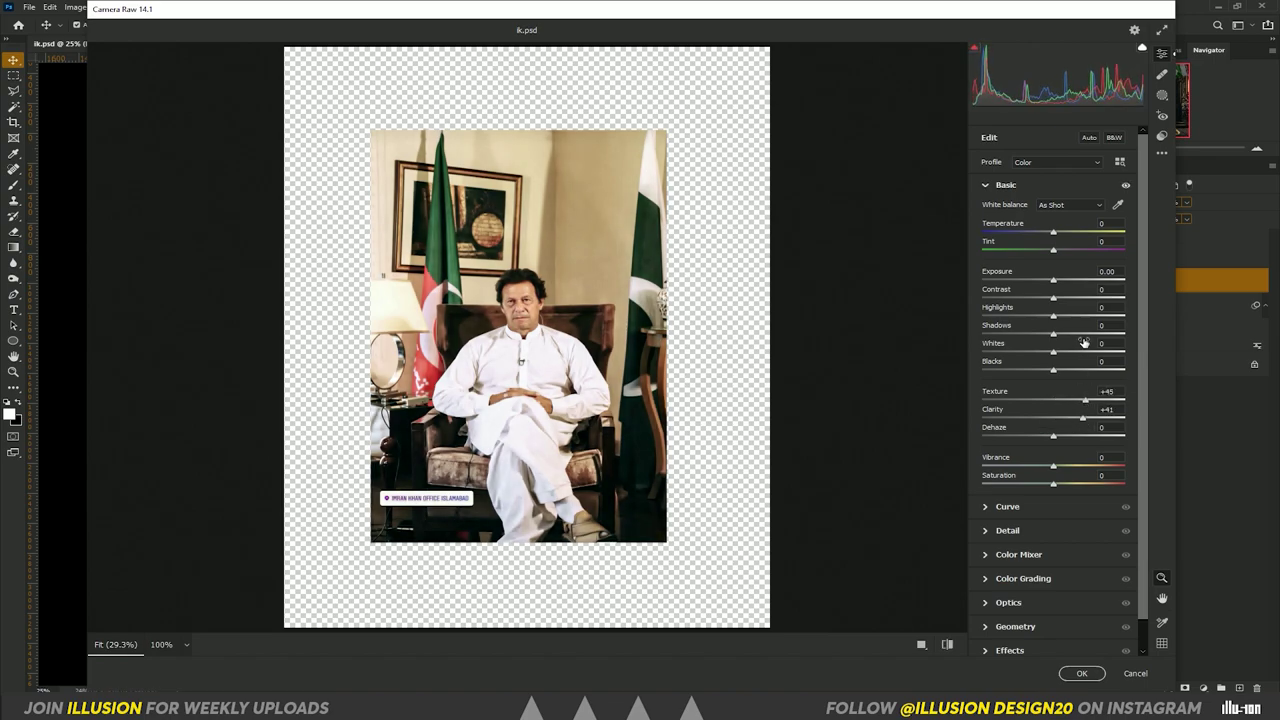
drag(1052, 297, 1047, 281)
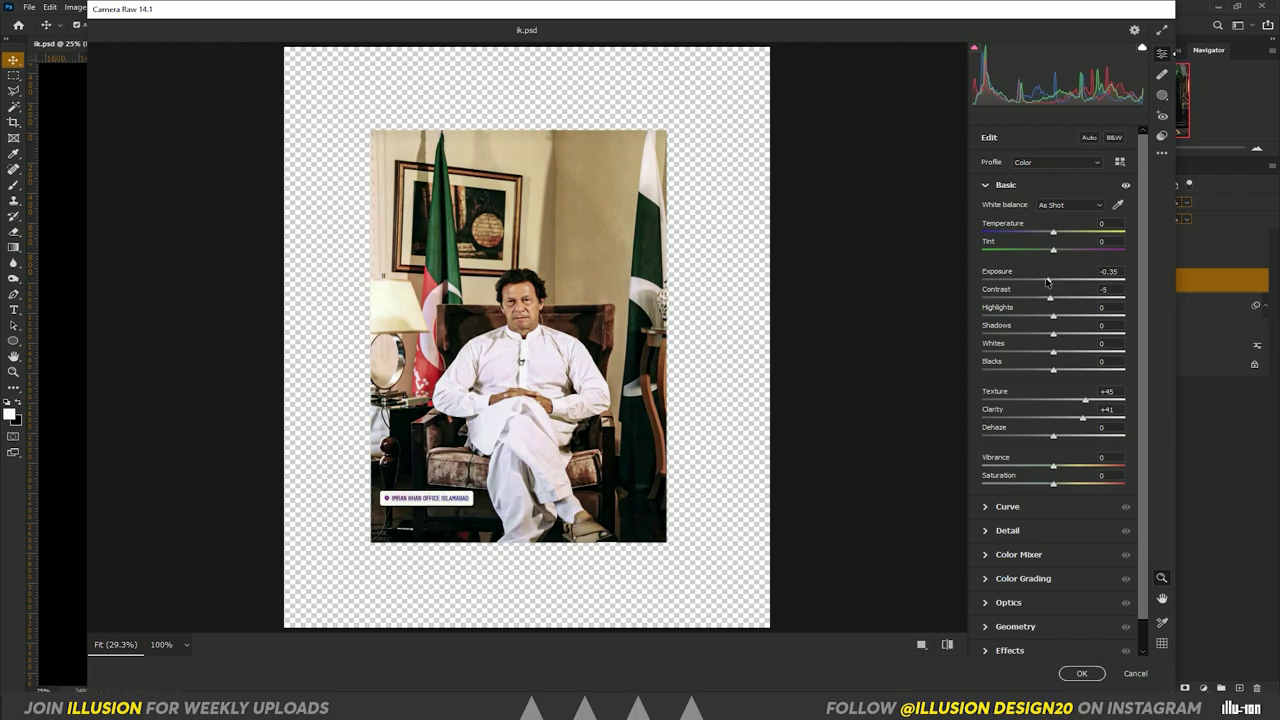
click(1081, 673)
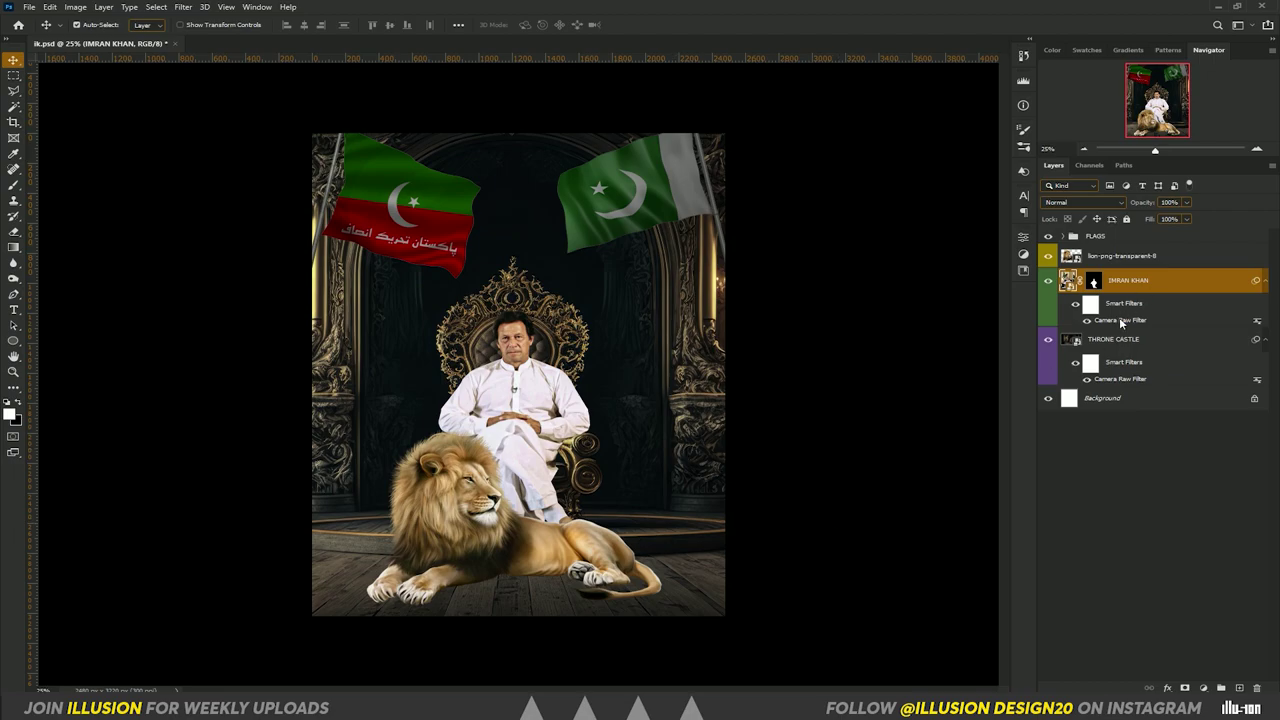
Retune the figure's Camera Raw filter to Whites -100 and Exposure -0.60
double_click(1119, 319)
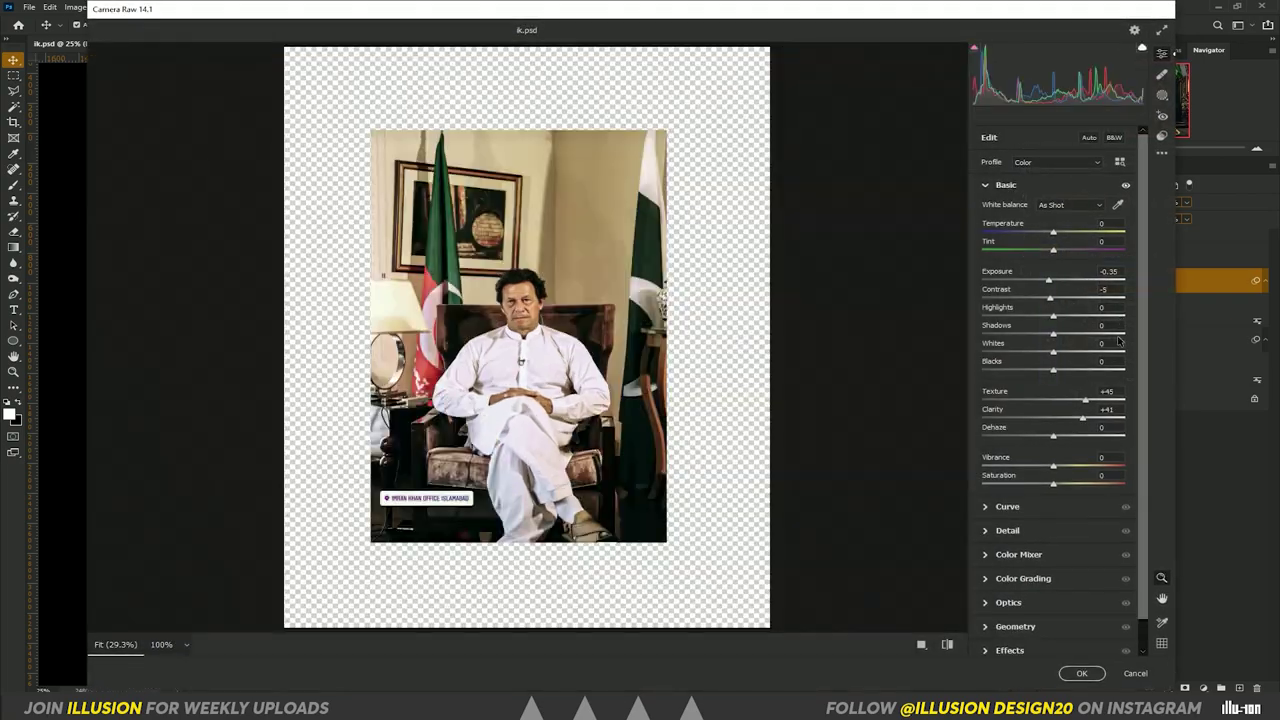
drag(1052, 352, 980, 355)
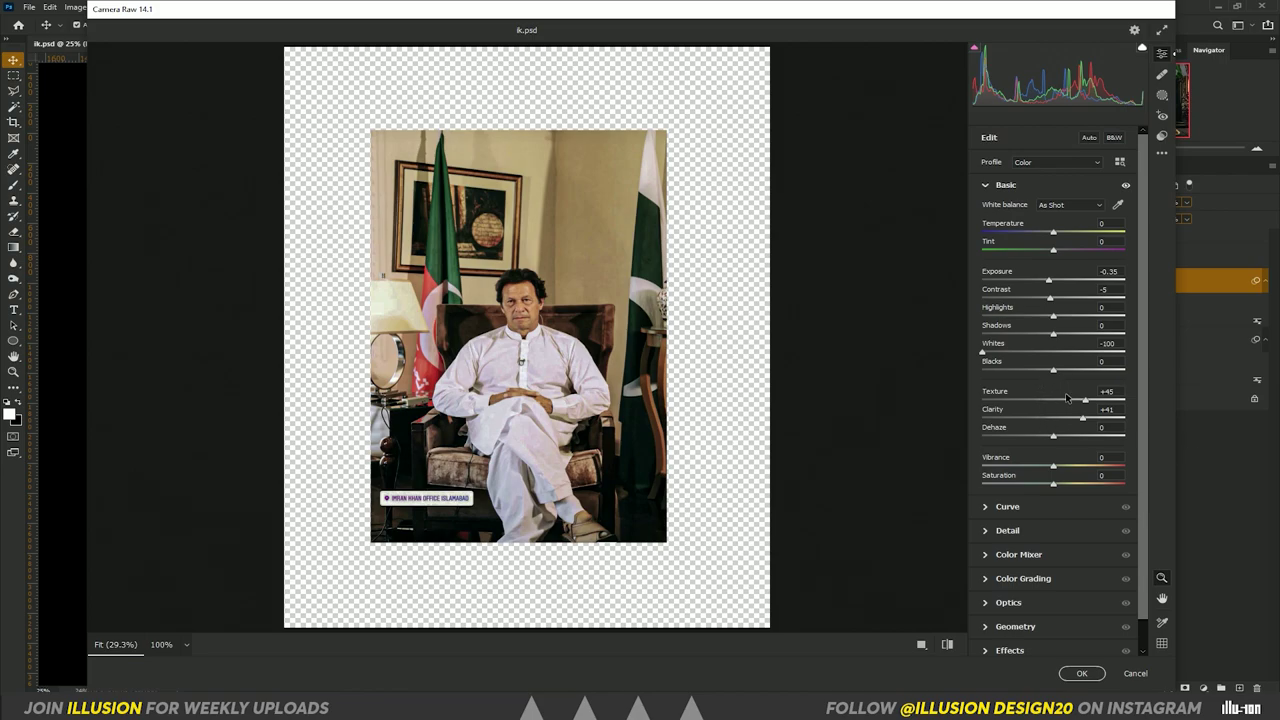
drag(1048, 283, 1066, 318)
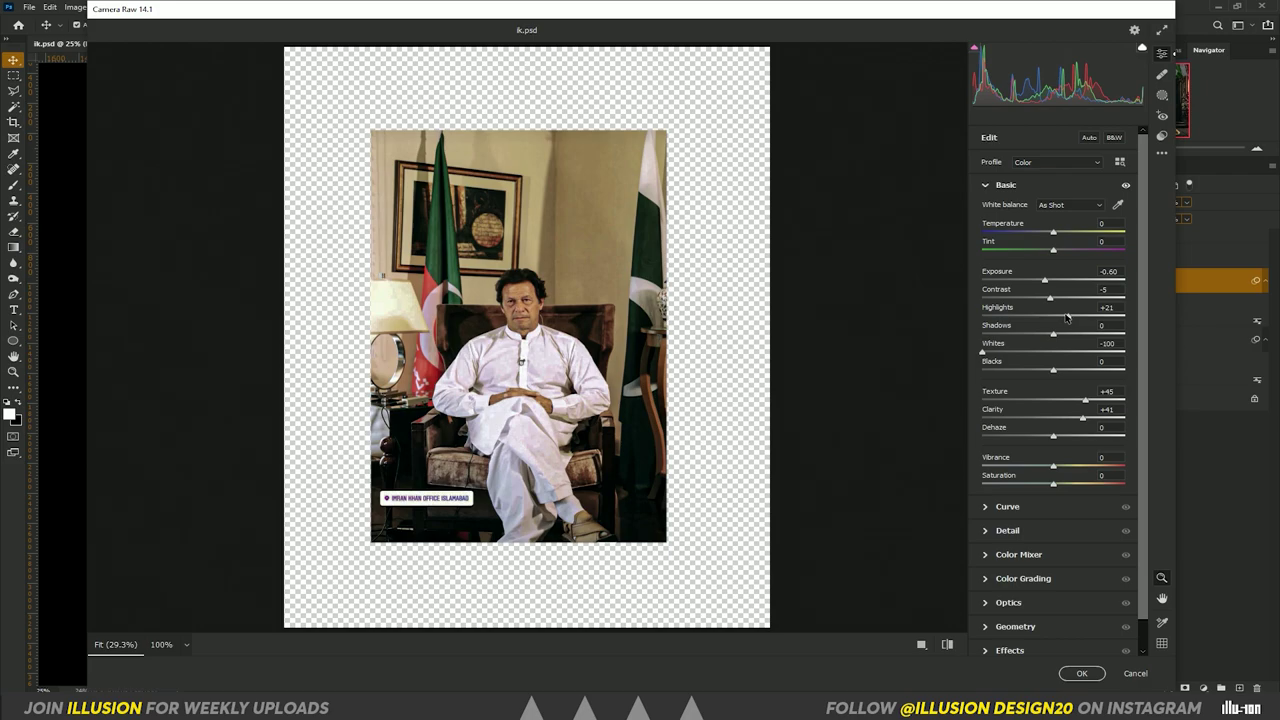
click(1078, 674)
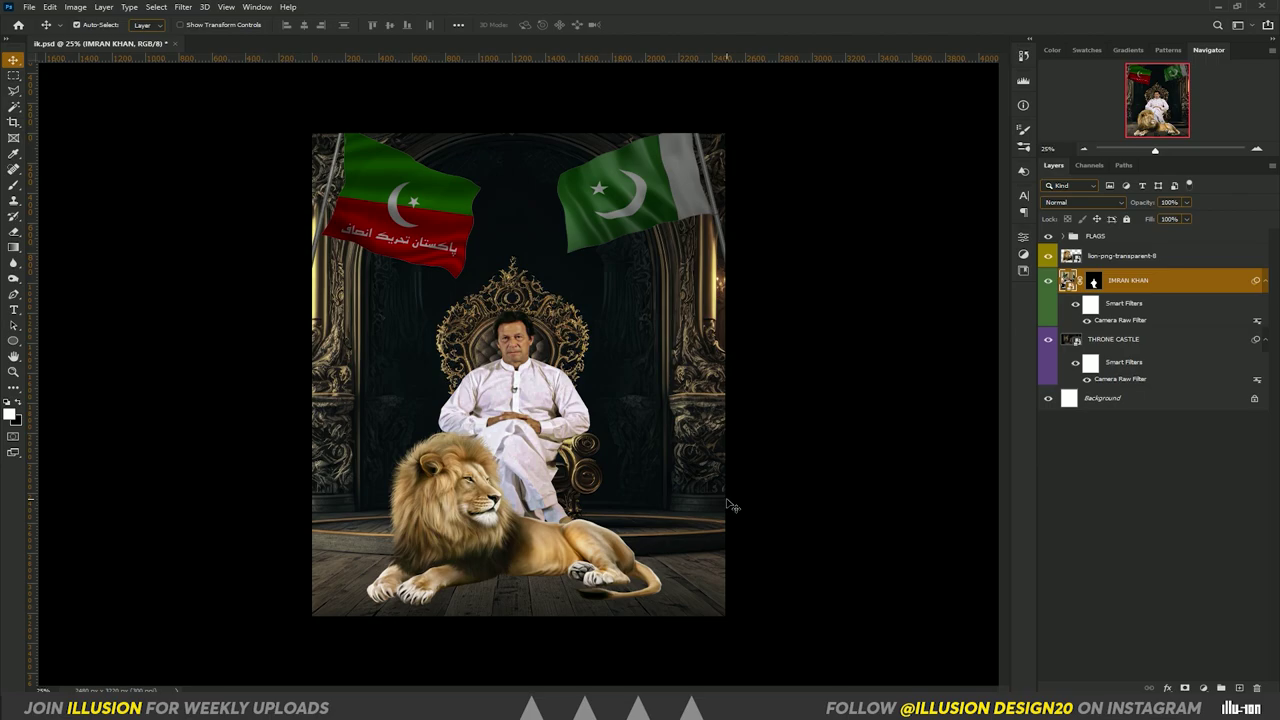
click(460, 537)
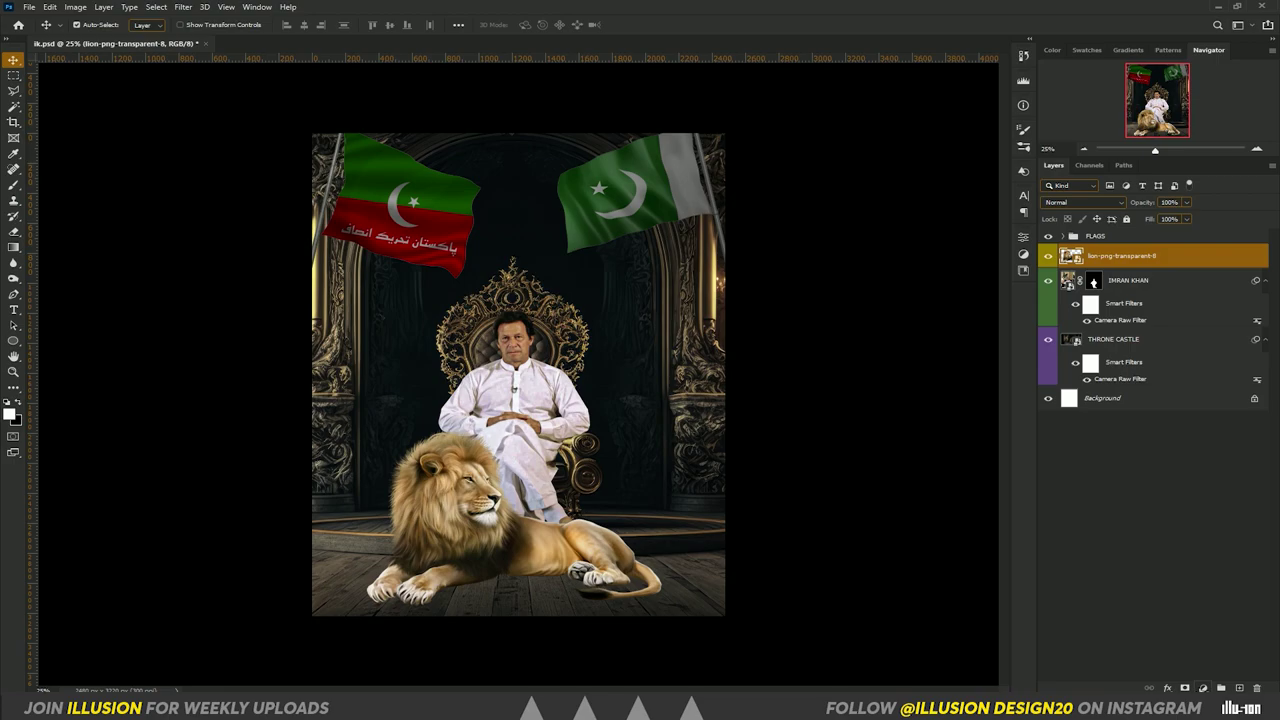
Add an Exposure adjustment clipped to the lion, set to -3.73
click(1203, 688)
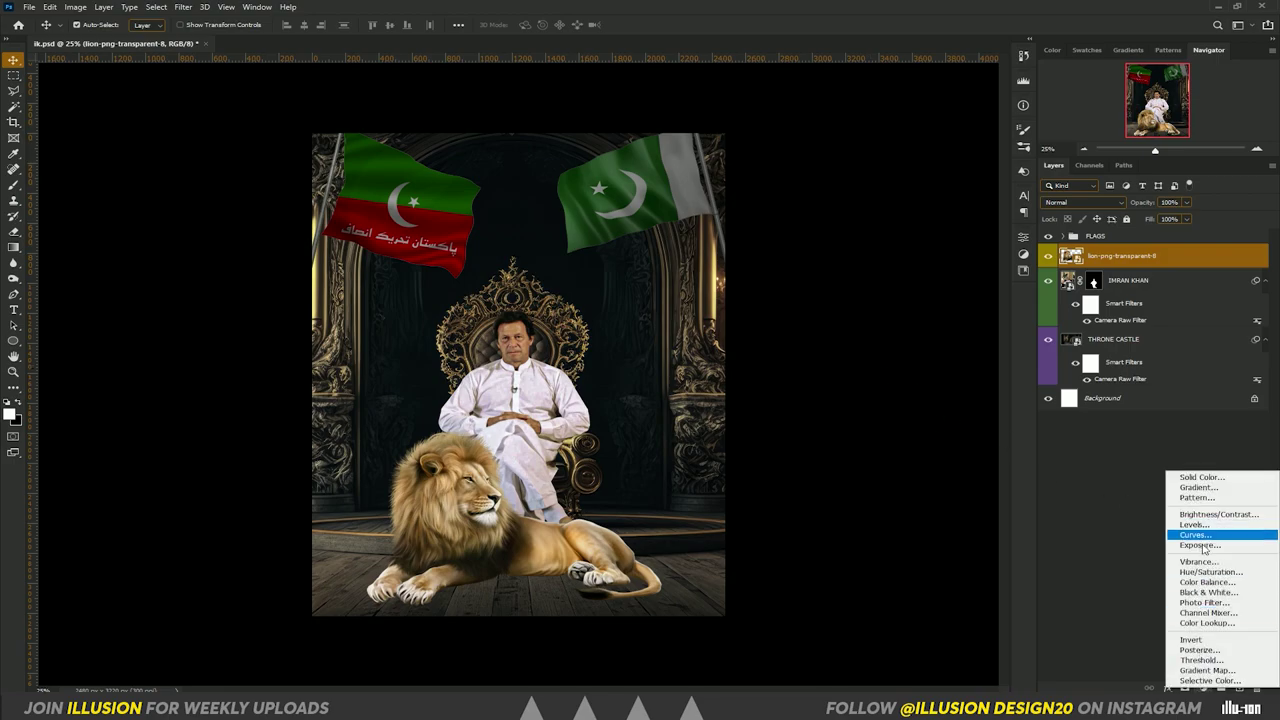
click(1200, 545)
click(909, 481)
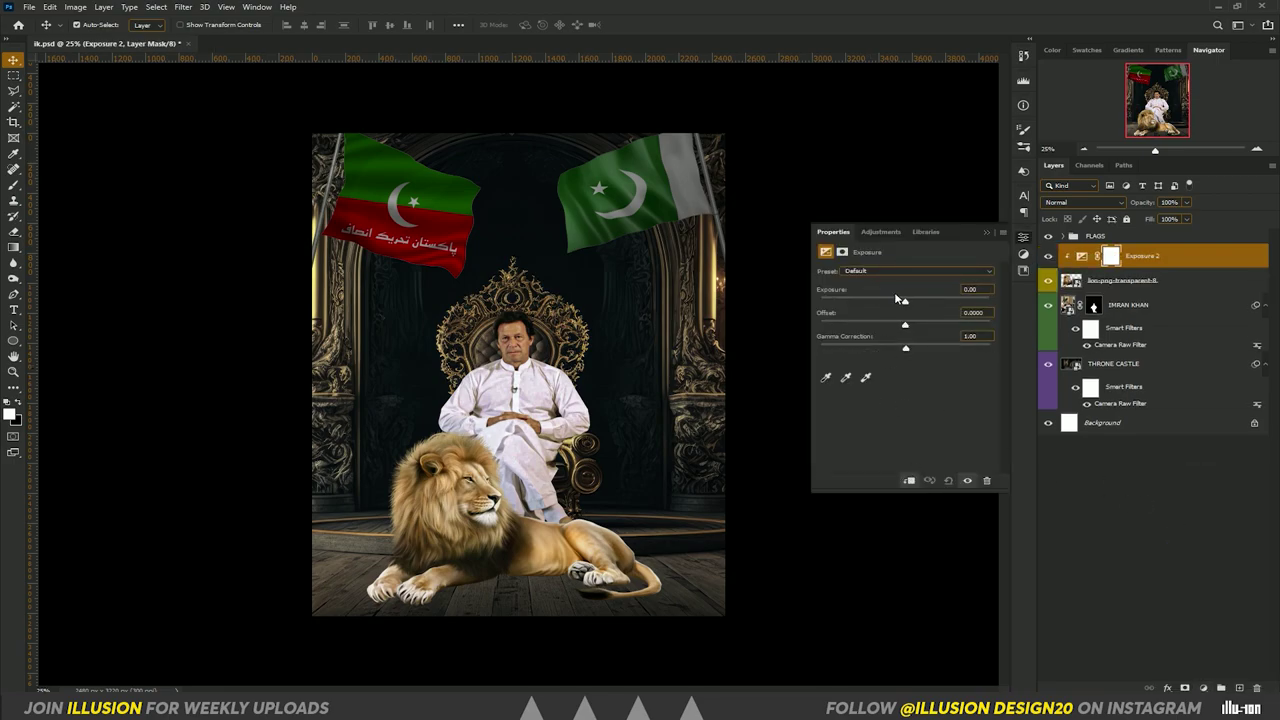
drag(905, 301, 857, 301)
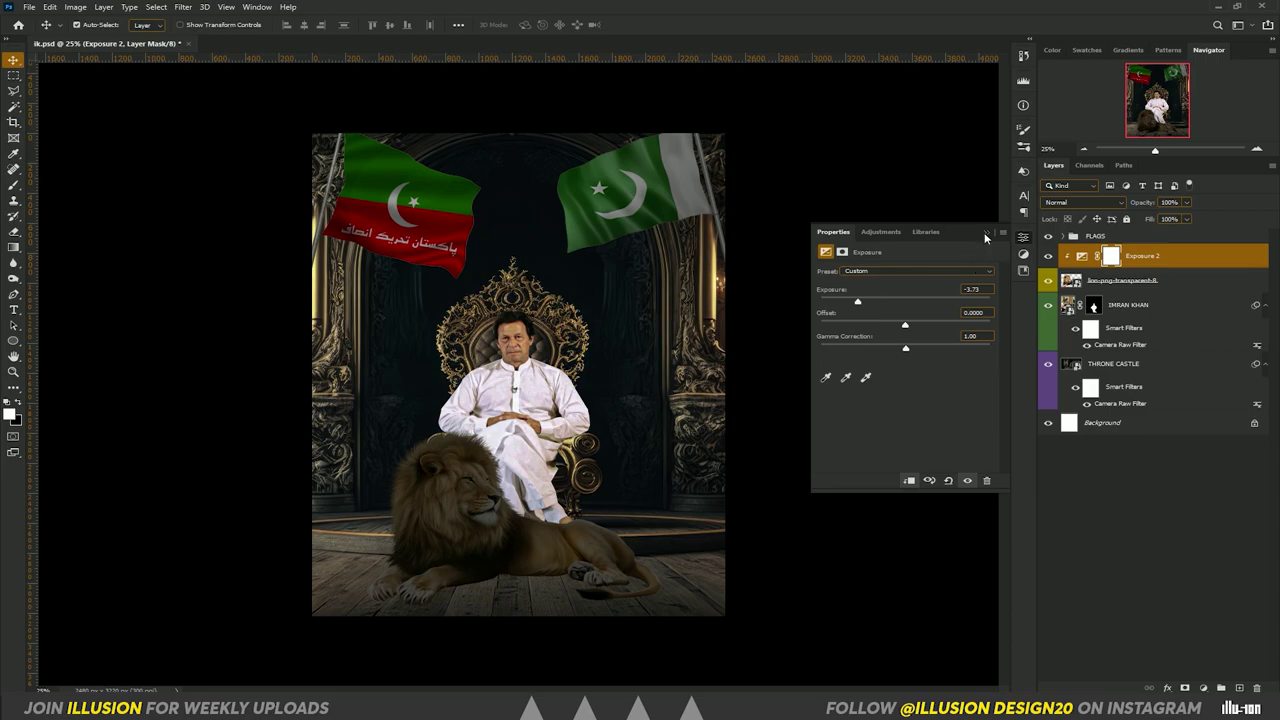
click(986, 233)
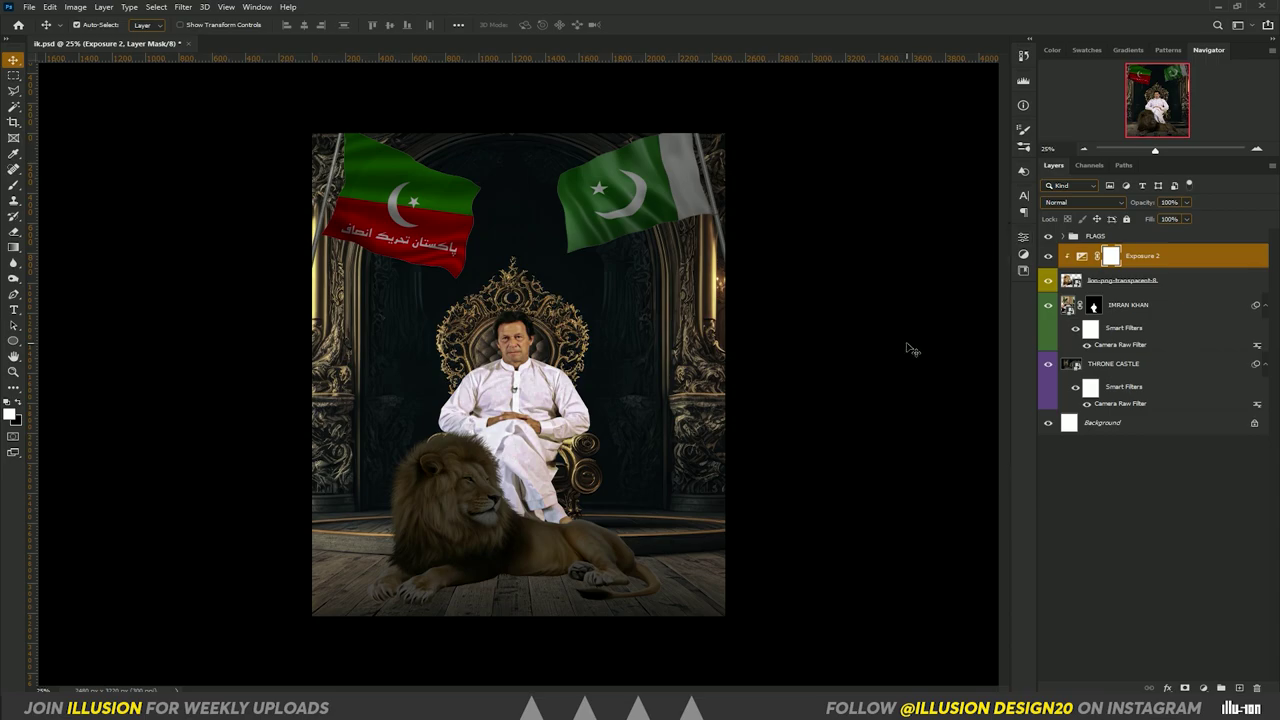
Paint shadow onto the lion's paw, back, chest, body and mane in the mask
key(b)
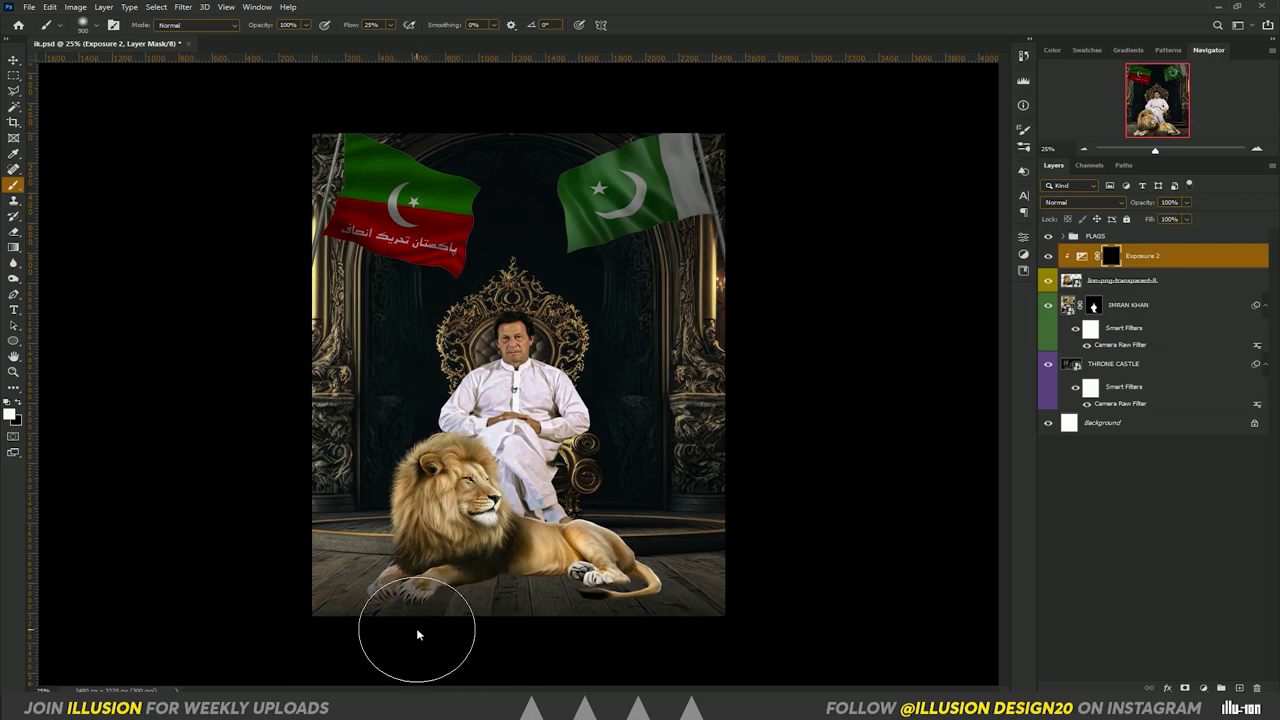
key(bracketleft)
key(bracketleft)
key(bracketleft)
key(bracketleft)
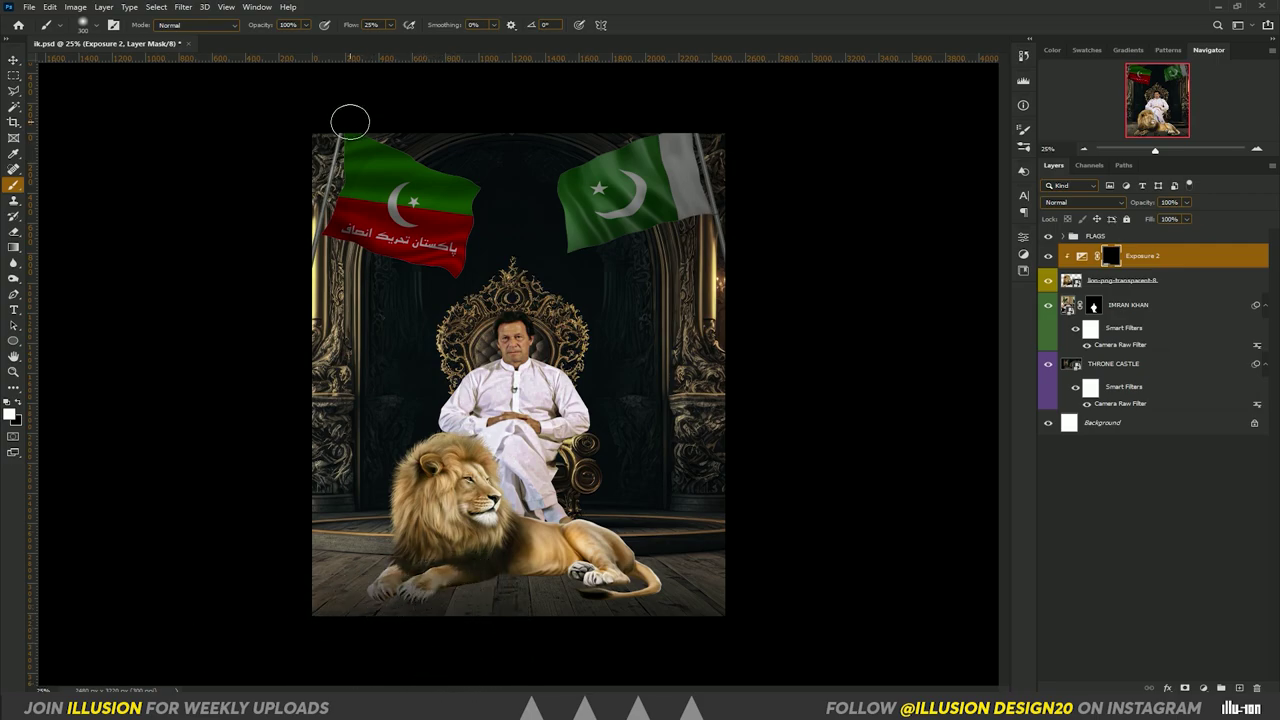
drag(358, 27, 411, 27)
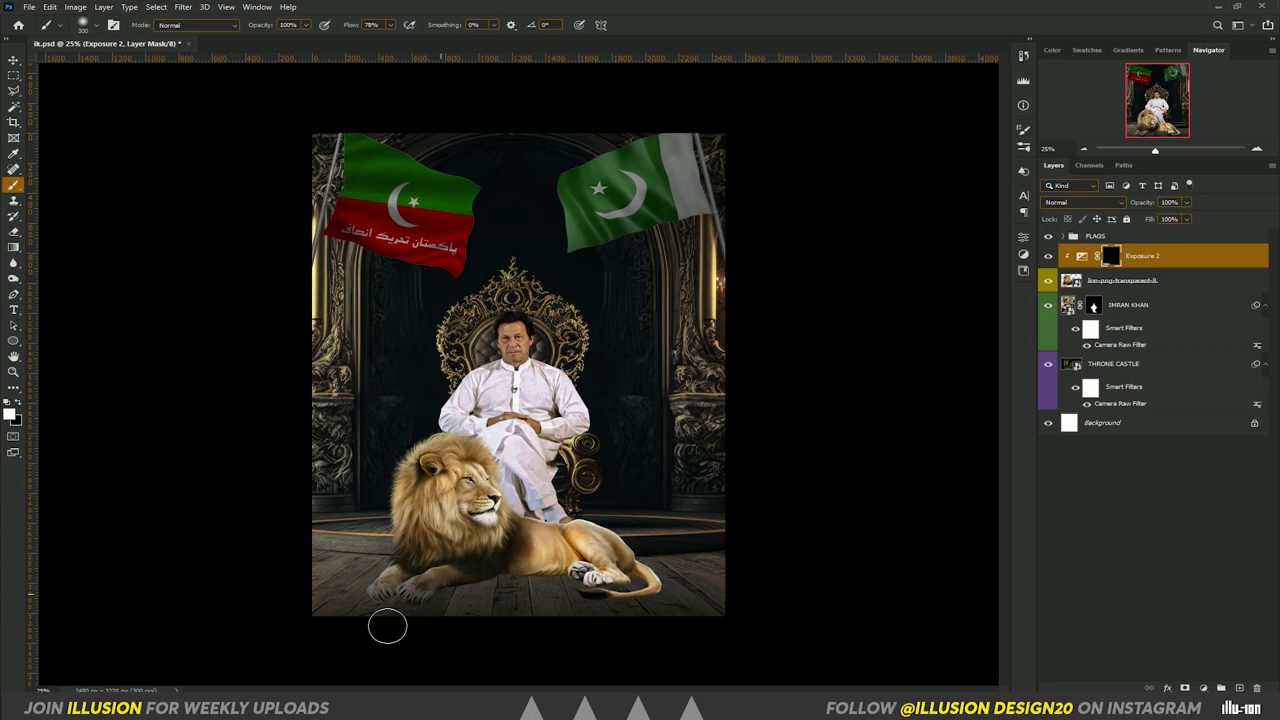
mouse_move(505, 594)
mouse_down()
mouse_move(591, 591)
mouse_move(600, 603)
mouse_move(630, 590)
mouse_move(517, 569)
mouse_move(586, 591)
mouse_up()
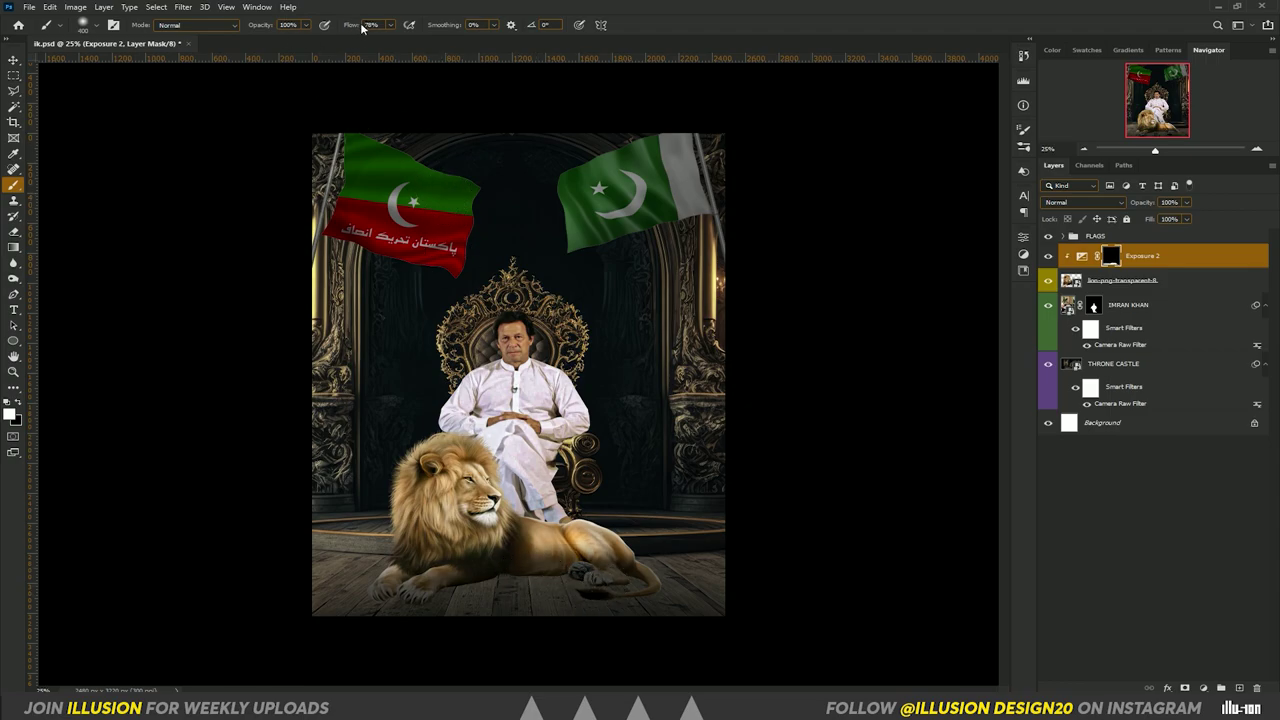
text(18)
drag(530, 528, 620, 590)
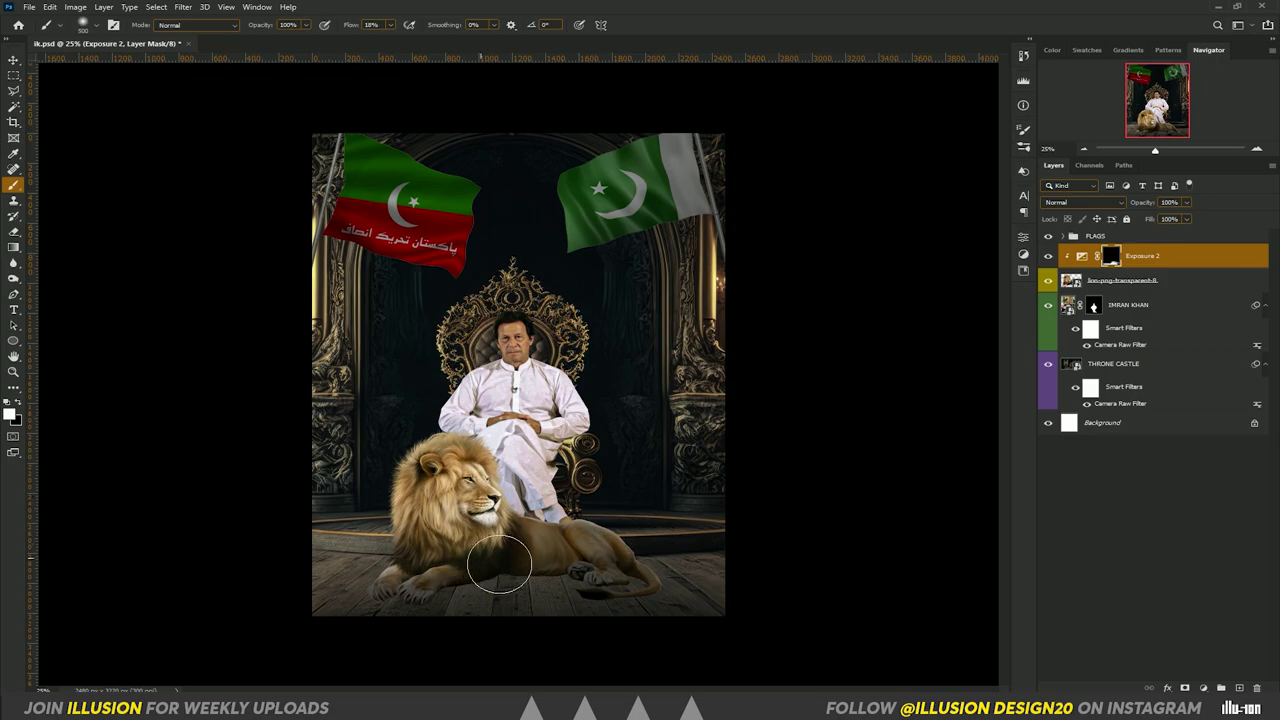
mouse_move(497, 566)
mouse_down()
mouse_move(435, 497)
mouse_move(497, 567)
mouse_move(519, 533)
mouse_move(461, 545)
mouse_move(593, 515)
mouse_move(625, 560)
mouse_move(577, 520)
mouse_move(585, 531)
mouse_move(543, 523)
mouse_up()
mouse_move(451, 428)
mouse_down()
mouse_move(470, 505)
mouse_move(601, 484)
mouse_move(451, 469)
mouse_move(428, 518)
mouse_move(441, 448)
mouse_move(430, 440)
mouse_move(445, 452)
mouse_move(410, 485)
mouse_move(437, 531)
mouse_move(477, 456)
mouse_move(486, 529)
mouse_move(520, 530)
mouse_move(530, 508)
mouse_up()
drag(453, 455, 468, 439)
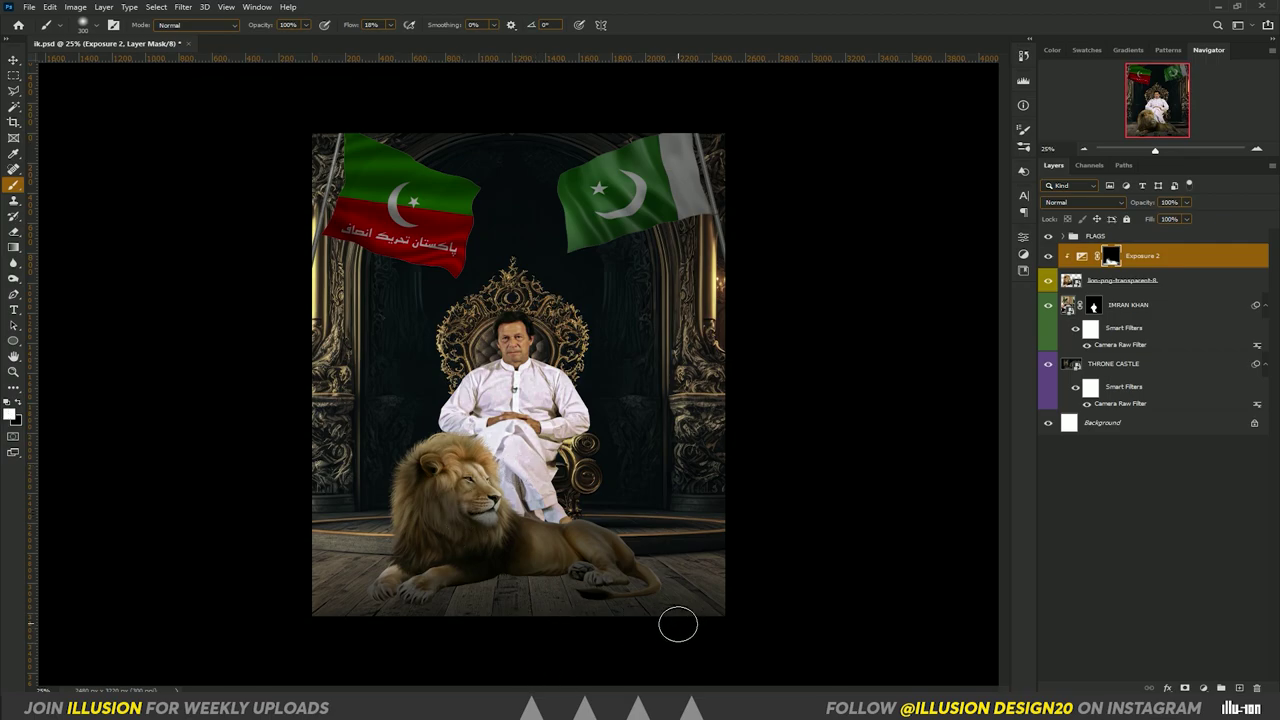
Restore brightness on the lion's back, front legs, hind paw and tail
key(x)
drag(537, 535, 504, 556)
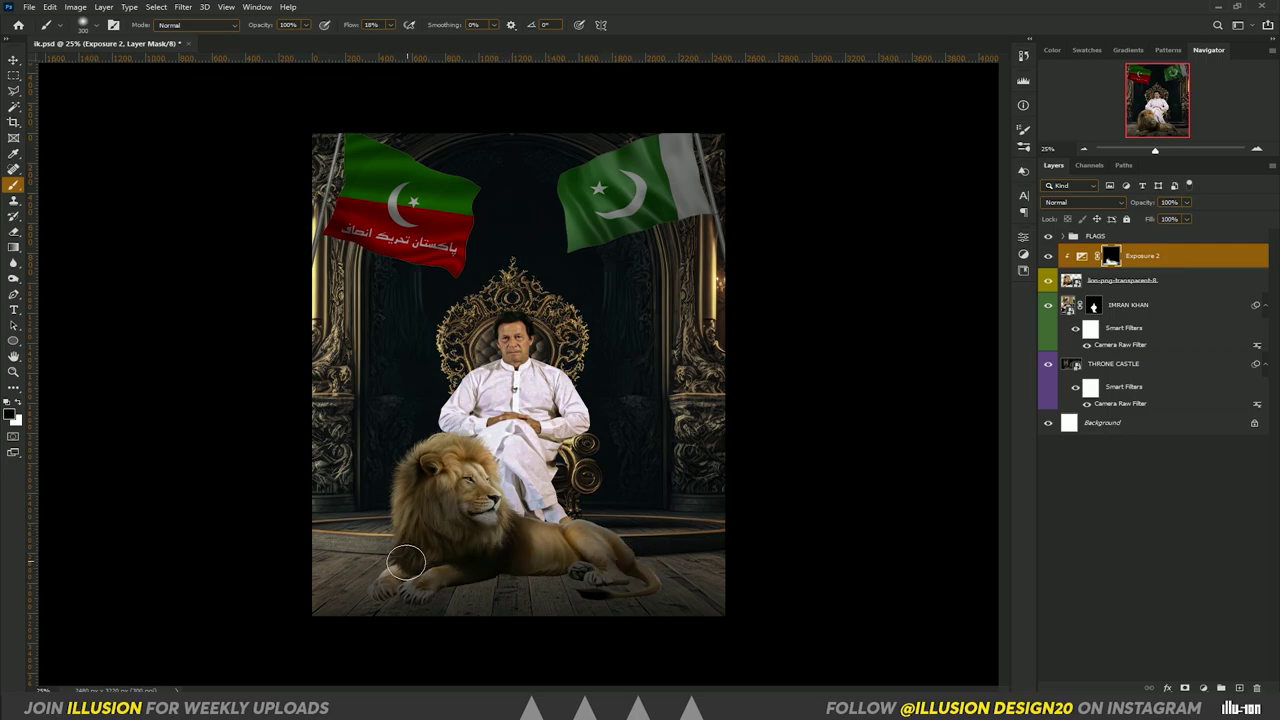
drag(504, 556, 386, 611)
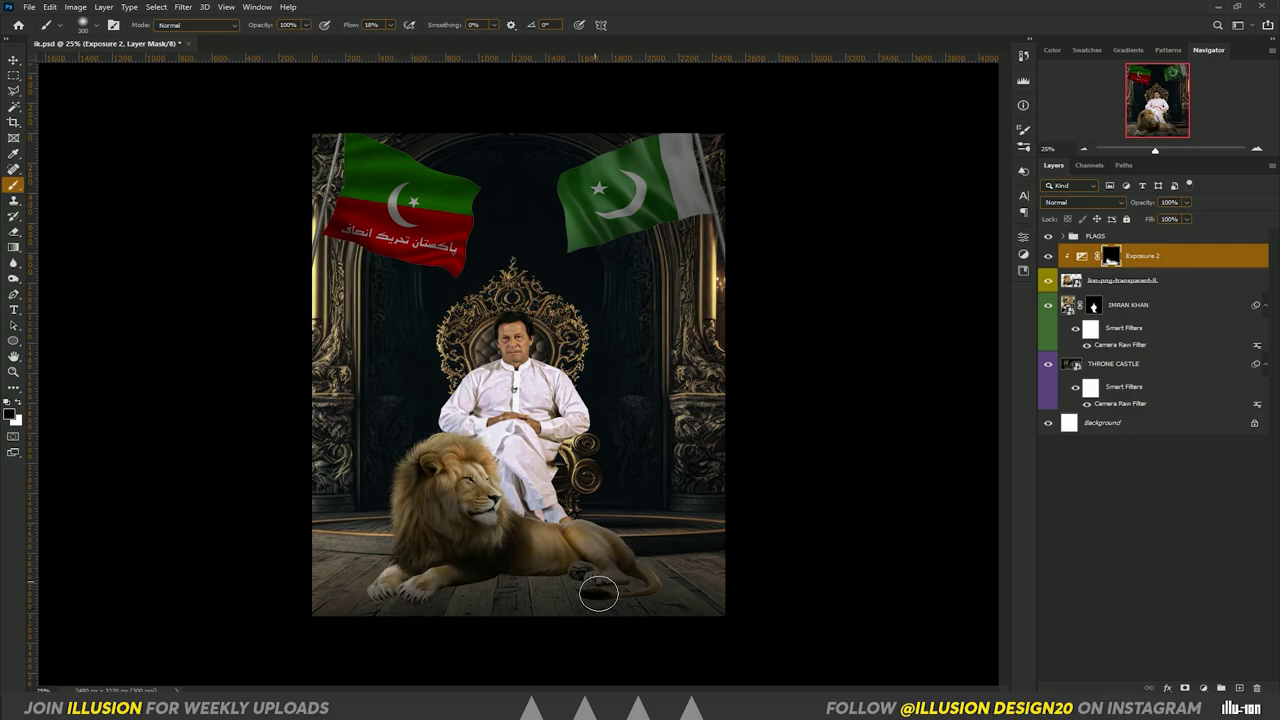
mouse_move(597, 578)
mouse_down()
mouse_move(555, 585)
mouse_move(538, 604)
mouse_up()
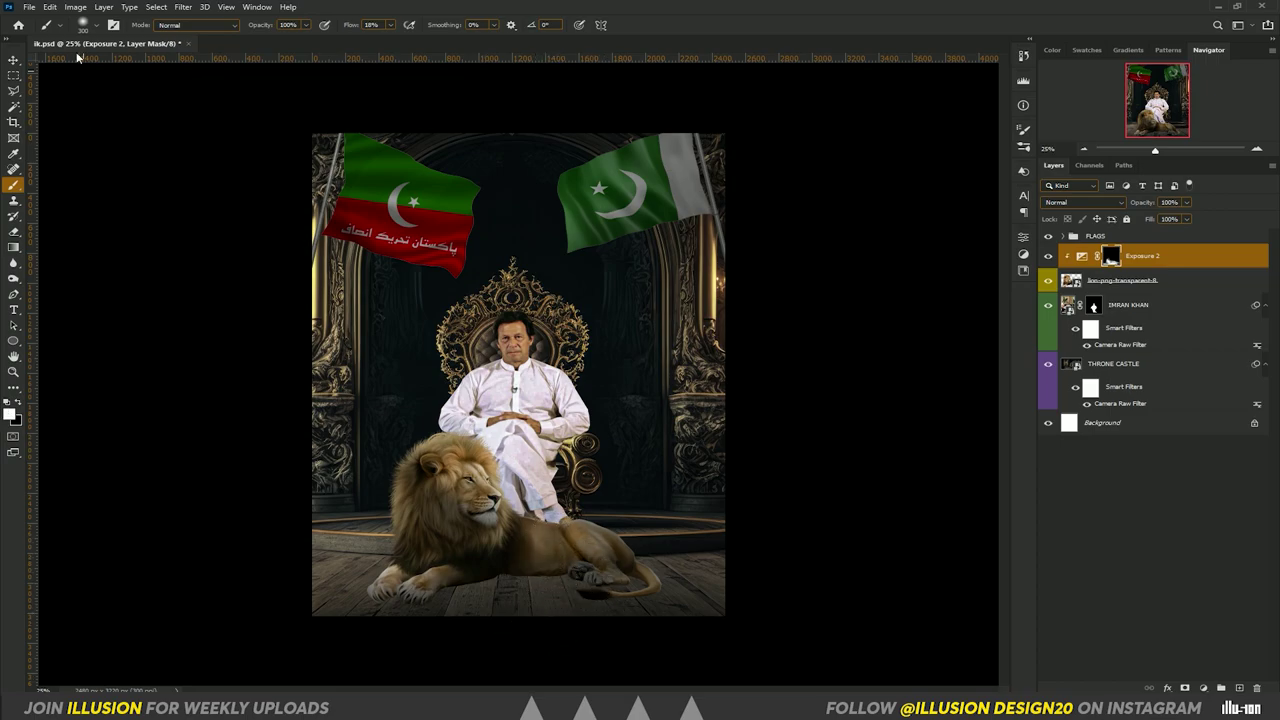
click(12, 61)
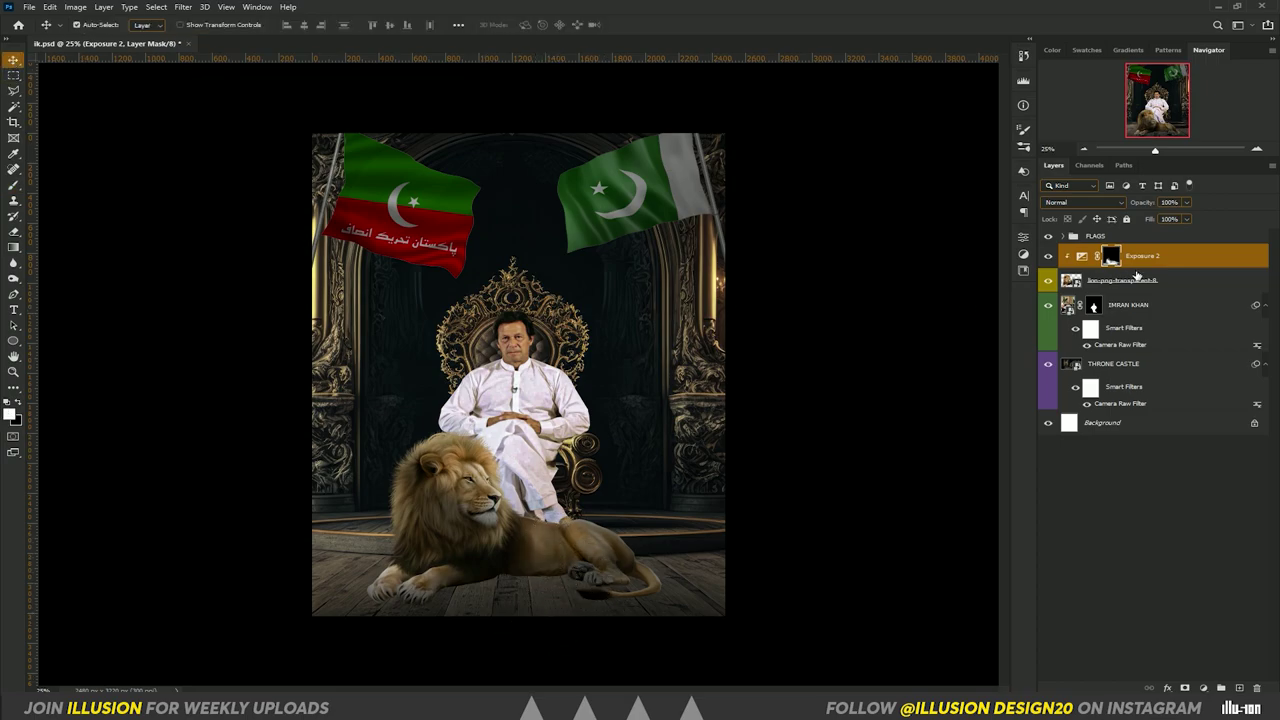
Add an Exposure 3 adjustment below the lion layer and invert its mask
click(1168, 284)
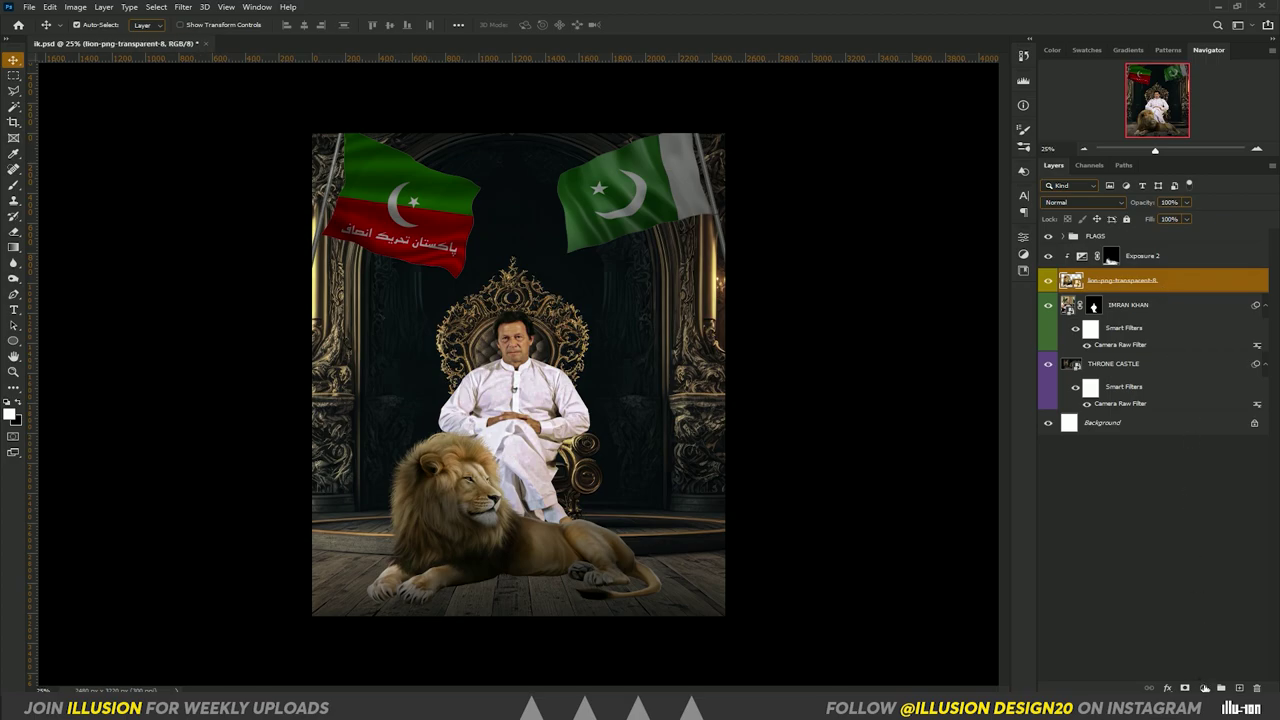
right_click(1166, 476)
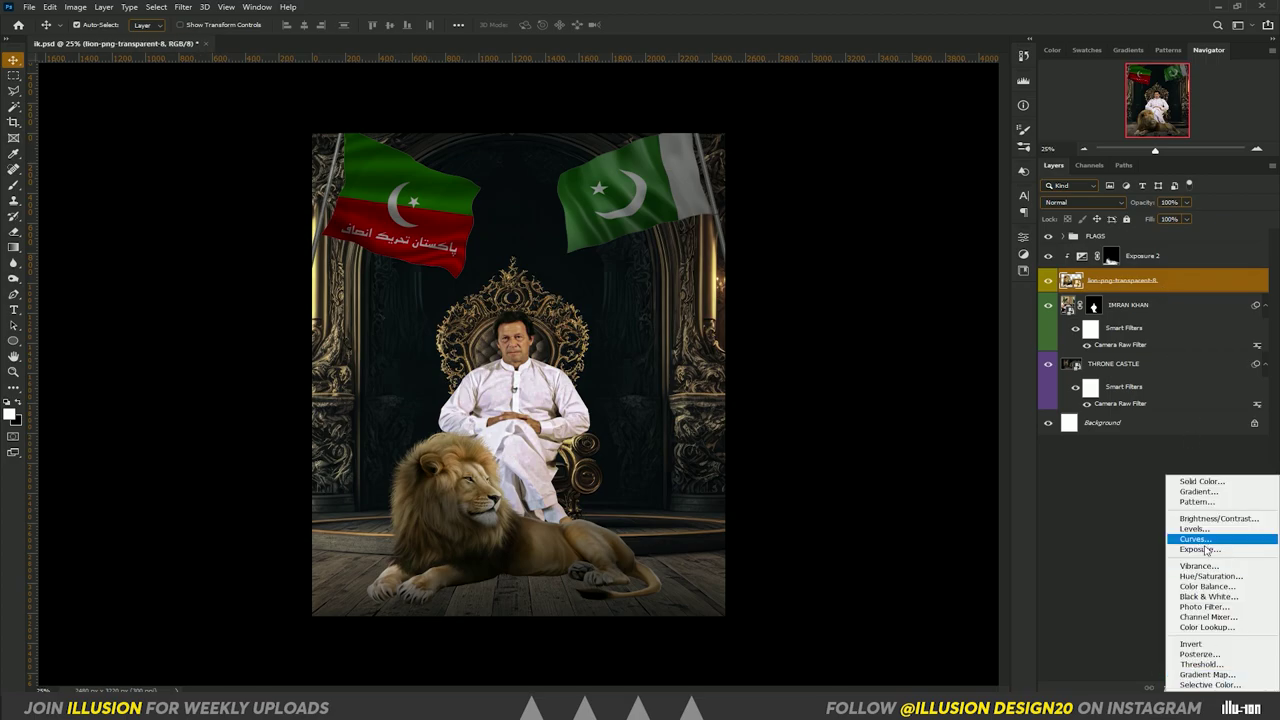
click(1215, 546)
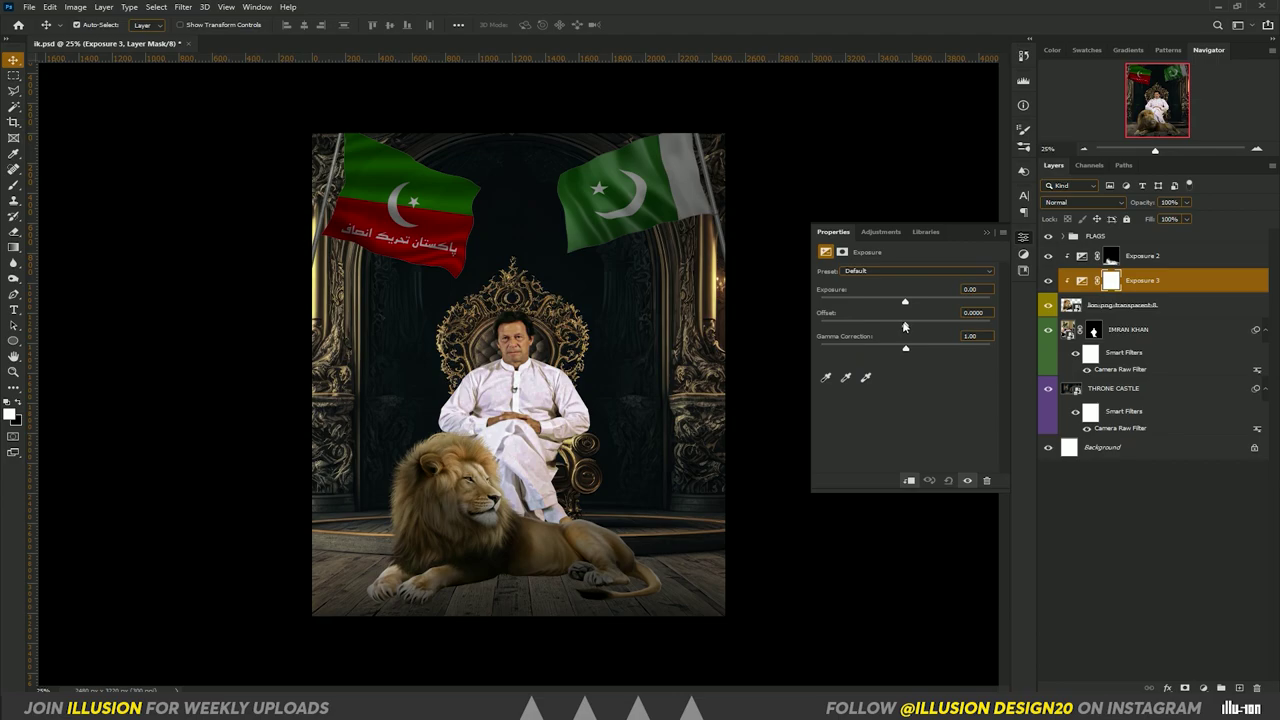
click(1002, 224)
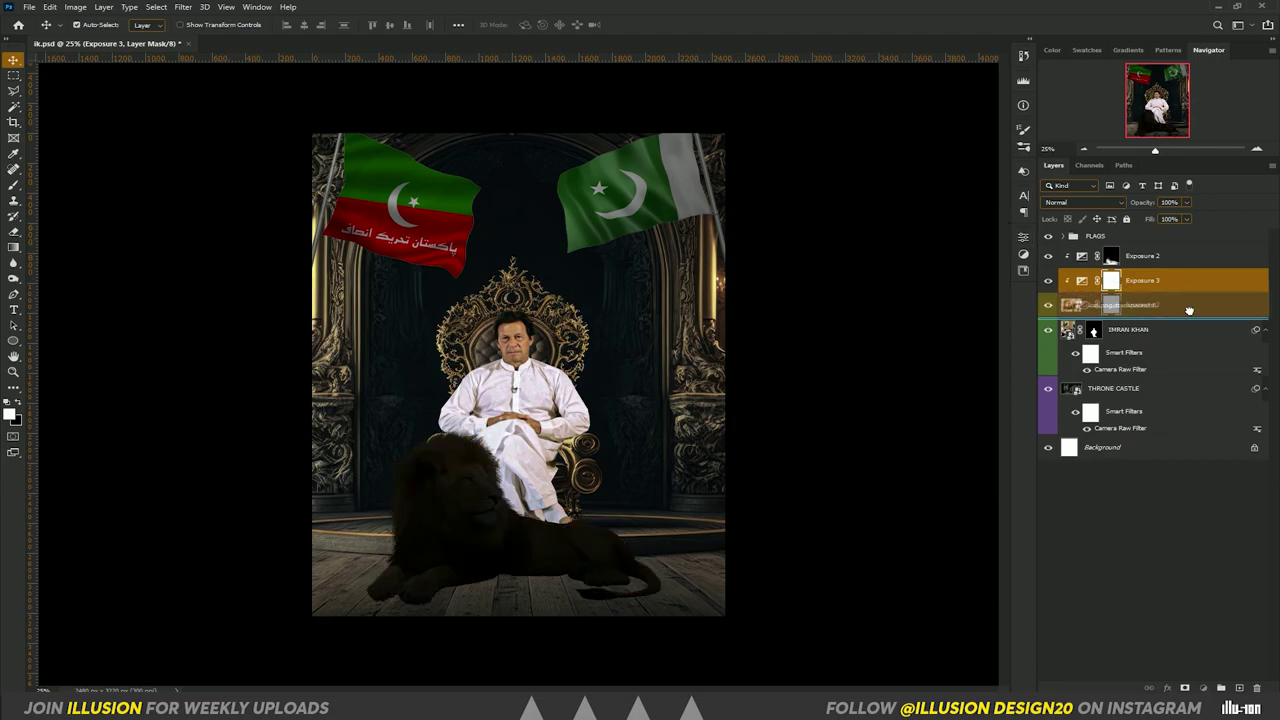
drag(1188, 289, 1150, 303)
click(1150, 263)
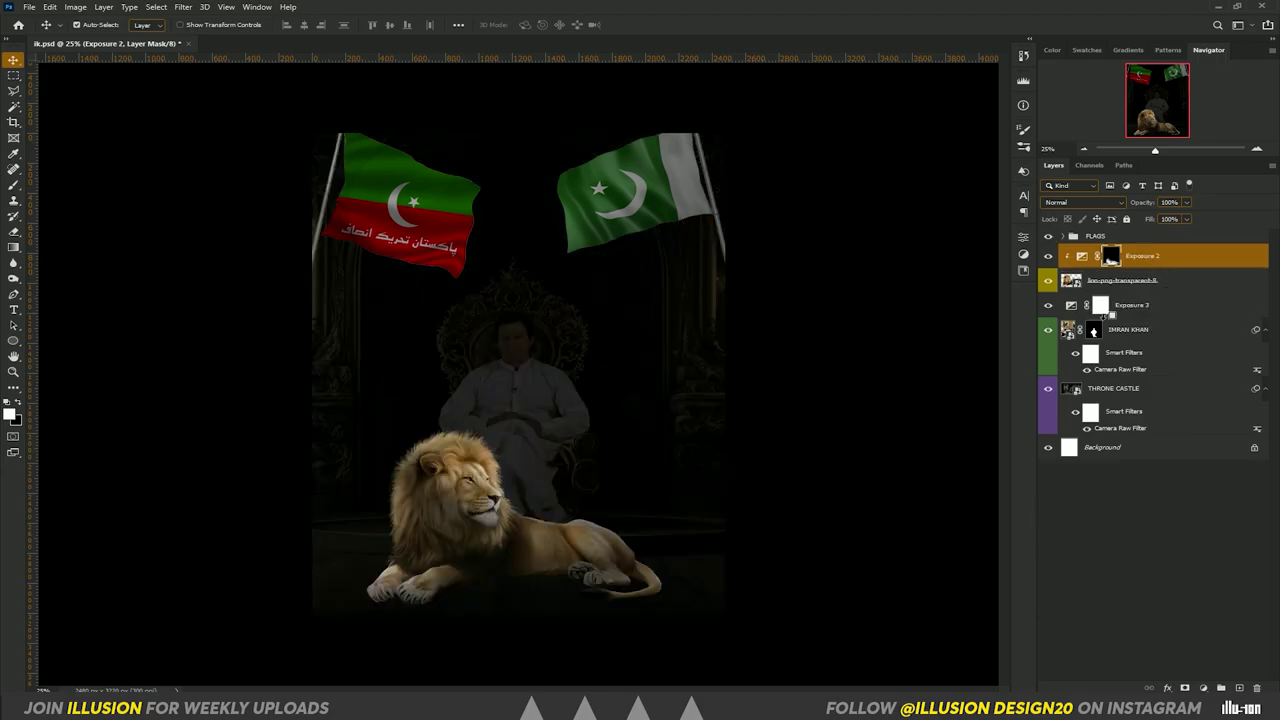
click(1101, 310)
key(ctrl+i)
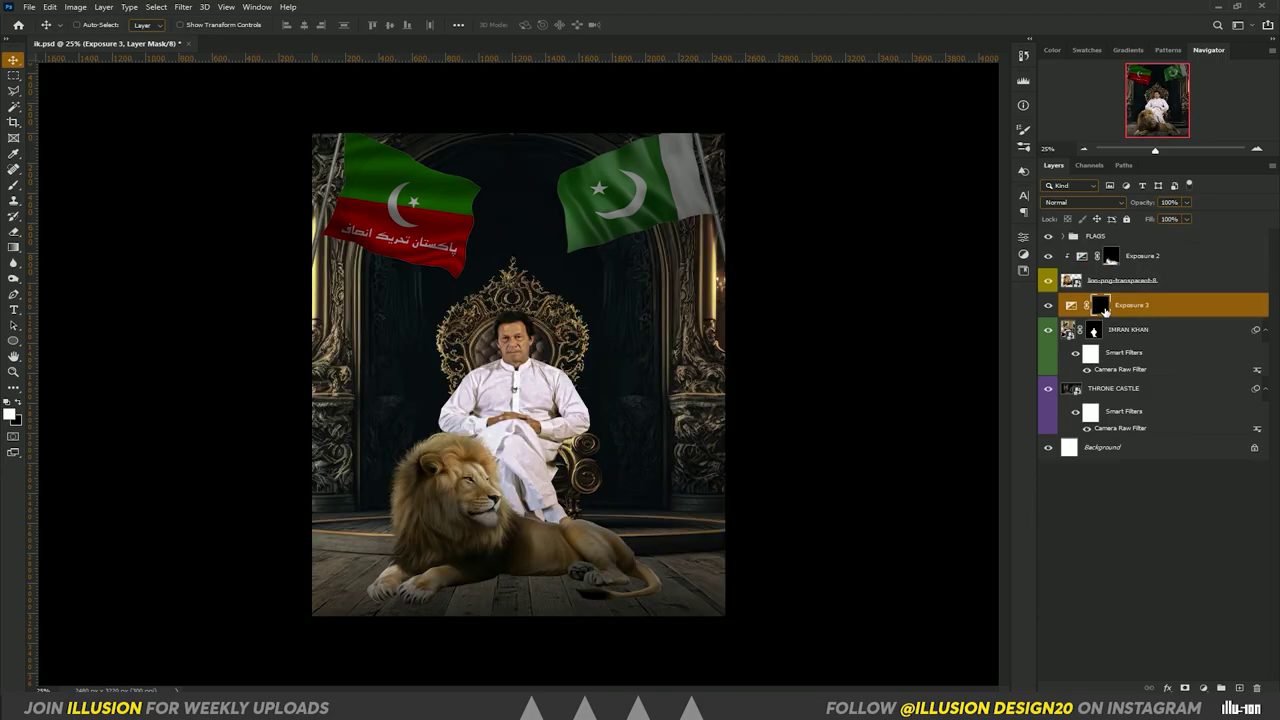
Paint floor shadows under the lion's belly, hind paw and tail tip
key(b)
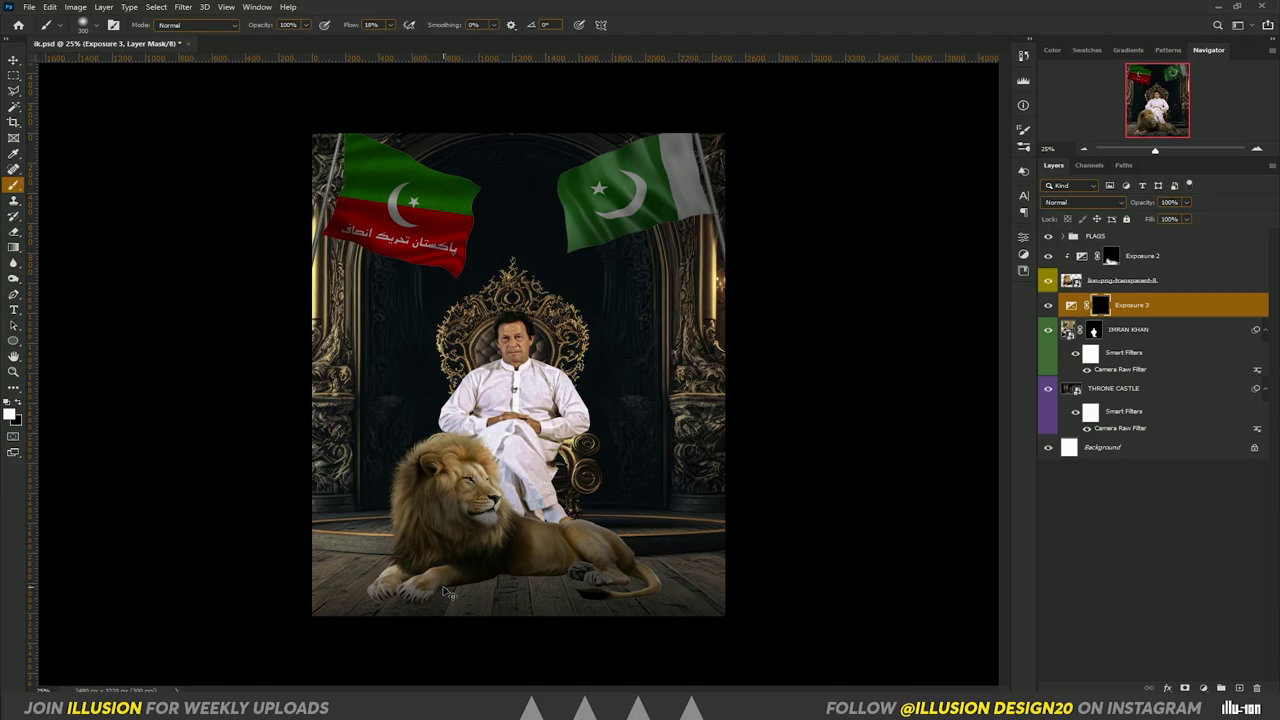
key(ctrl+plus)
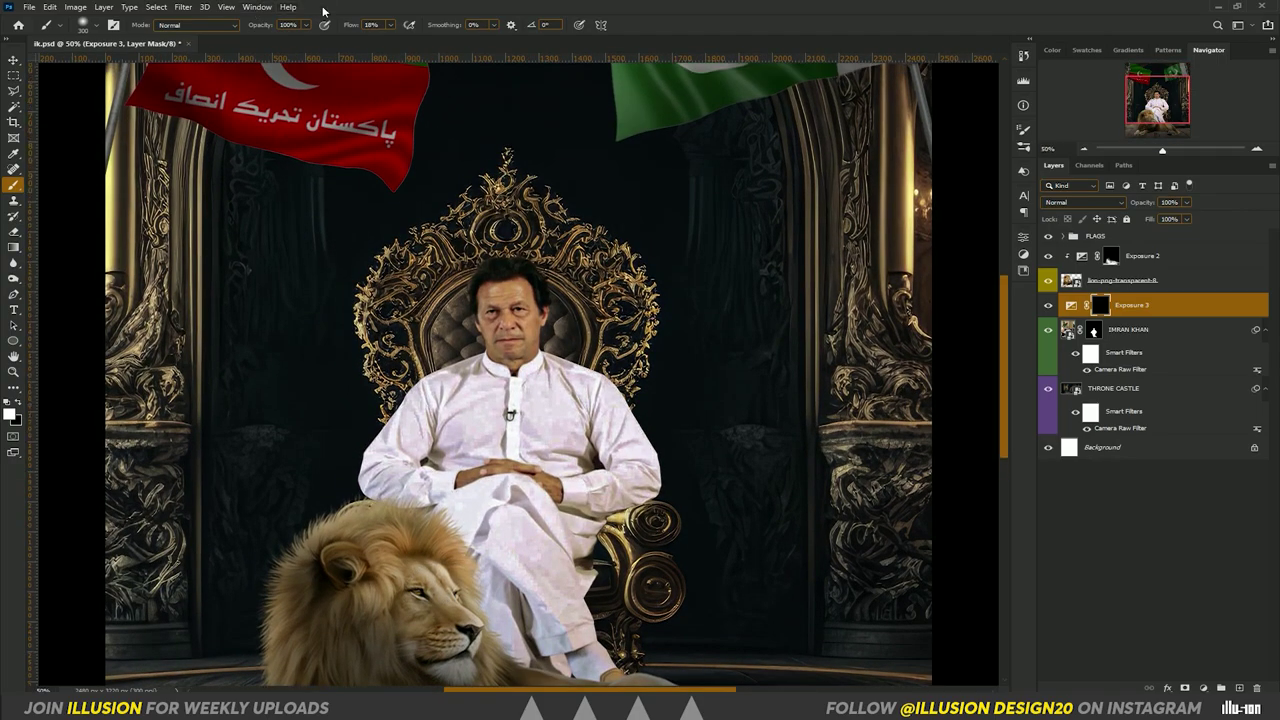
drag(351, 26, 554, 24)
drag(493, 594, 541, 294)
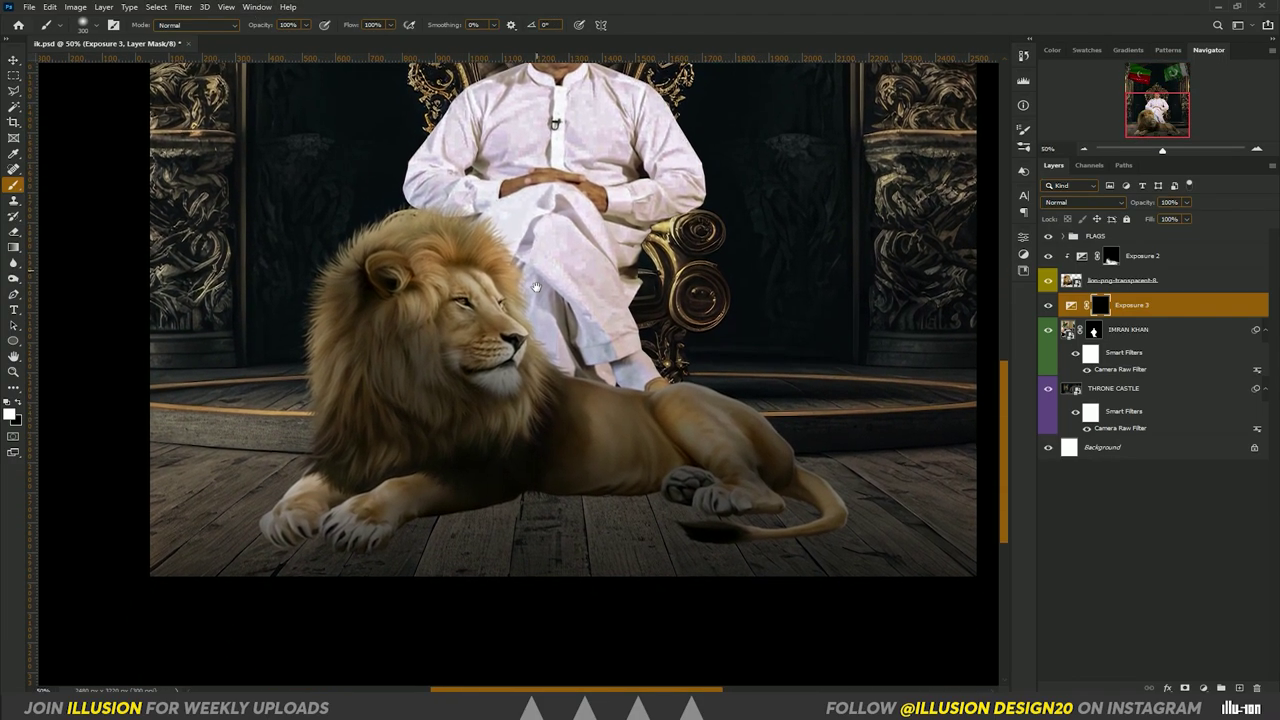
scroll(541, 294, up, 1)
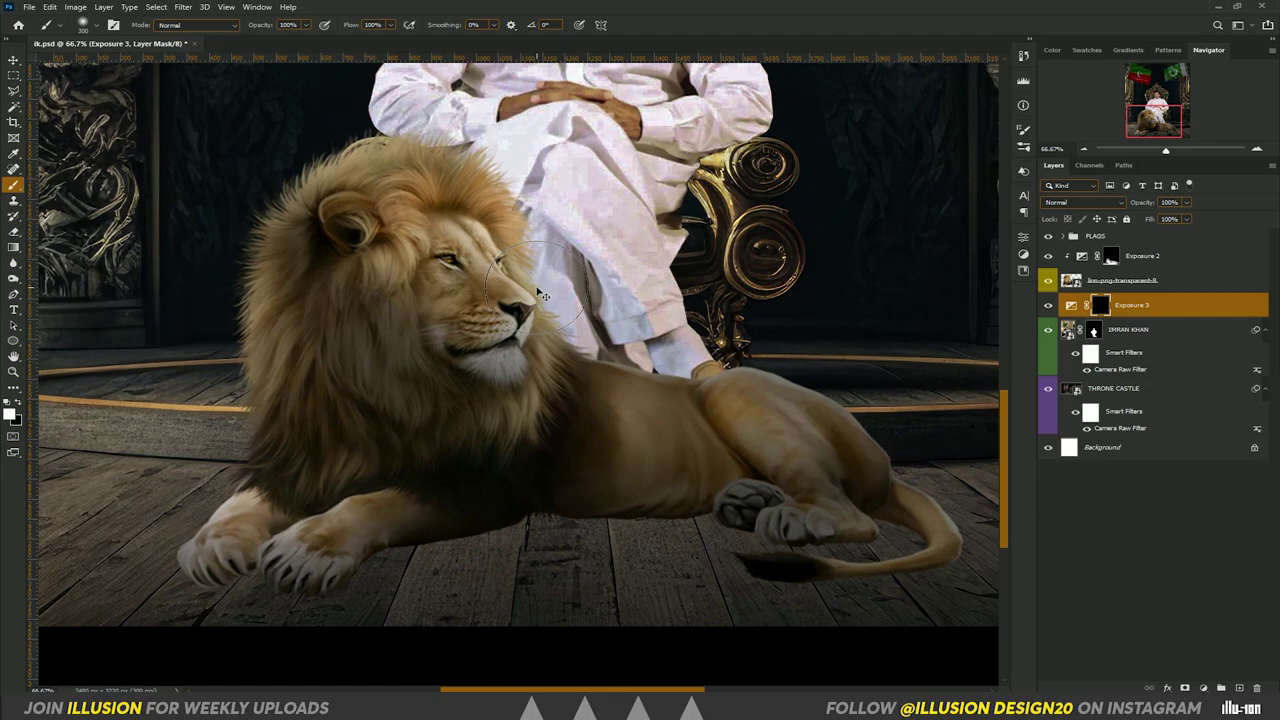
key(bracketleft)
key(bracketleft)
key(bracketleft)
key(bracketleft)
key(bracketleft)
key(bracketleft)
mouse_move(536, 505)
mouse_down()
mouse_move(406, 537)
mouse_move(318, 590)
mouse_move(210, 582)
mouse_move(259, 562)
mouse_move(335, 587)
mouse_move(300, 589)
mouse_move(500, 523)
mouse_move(700, 500)
mouse_move(770, 535)
mouse_move(861, 538)
mouse_move(849, 520)
mouse_move(914, 534)
mouse_move(717, 571)
mouse_up()
mouse_move(837, 569)
mouse_down()
mouse_move(729, 569)
mouse_move(766, 569)
mouse_move(748, 583)
mouse_move(909, 578)
mouse_move(810, 582)
mouse_up()
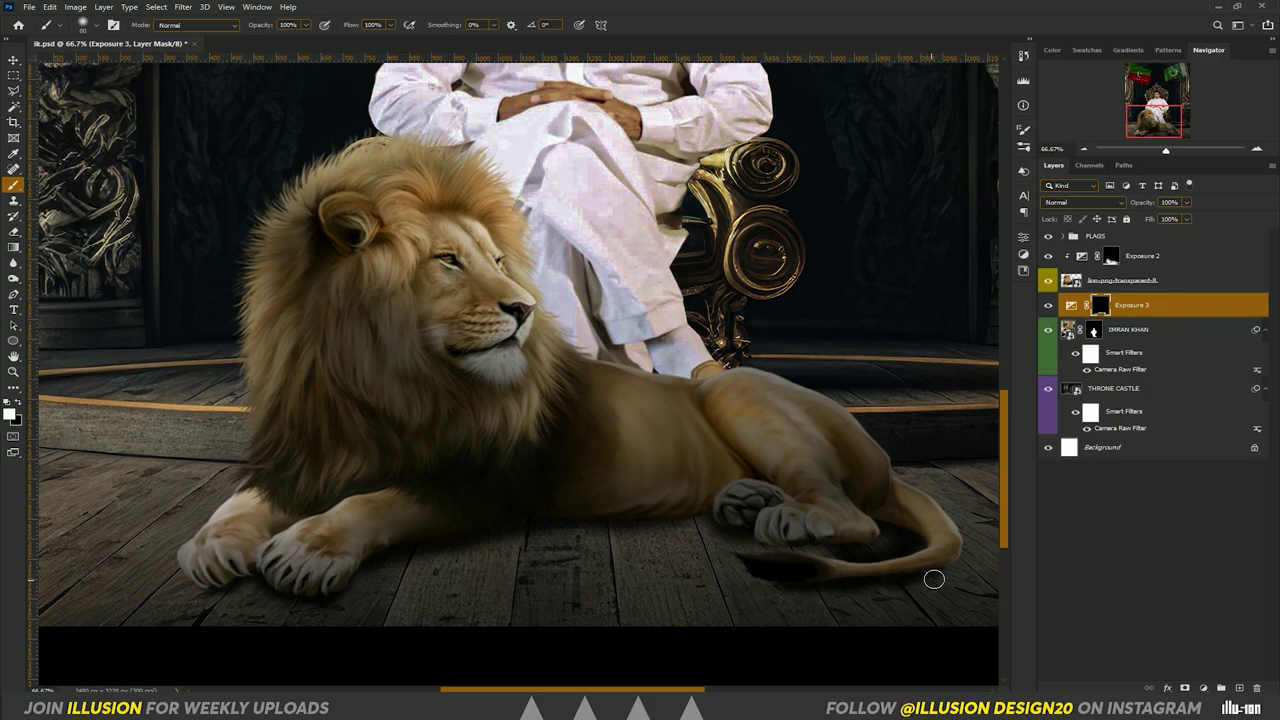
mouse_move(951, 572)
mouse_down()
mouse_move(782, 600)
mouse_move(736, 584)
mouse_move(771, 596)
mouse_up()
Soften the floor shading under the front paws with a larger brush, then zoom out
drag(970, 538, 780, 540)
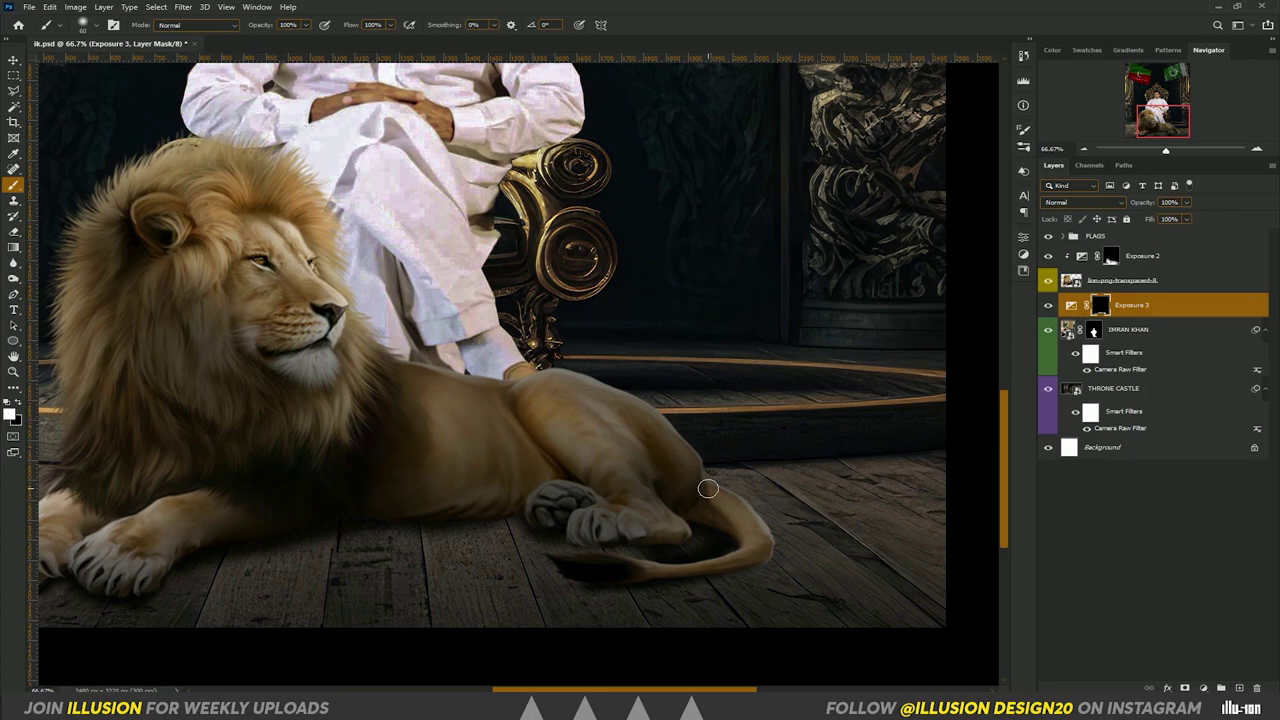
key(x)
key(x)
drag(696, 489, 486, 480)
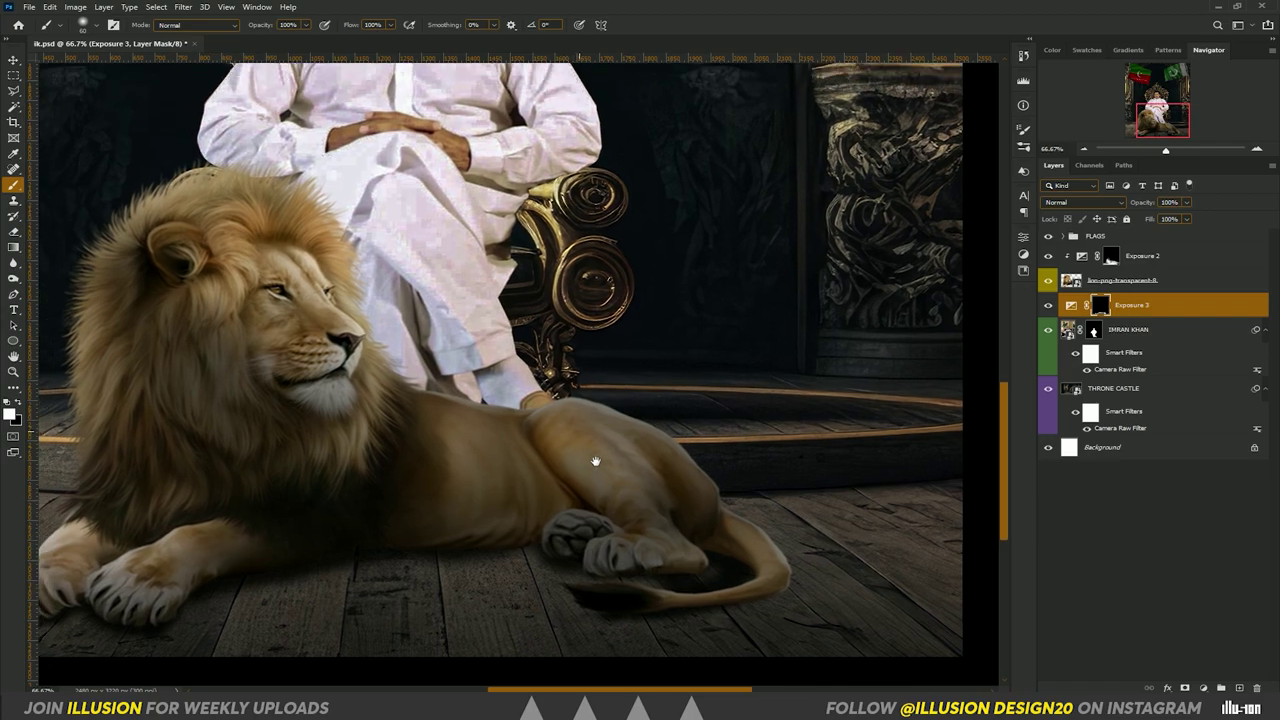
drag(337, 471, 491, 466)
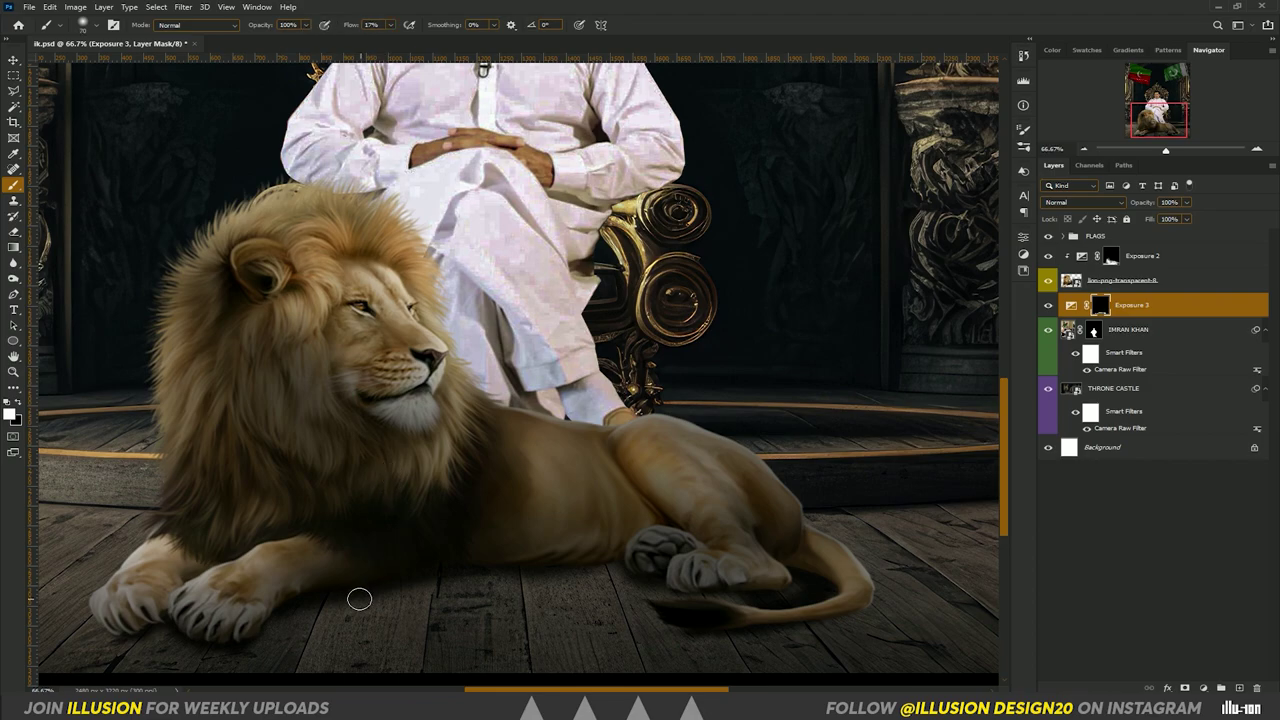
key(bracketright)
key(bracketright)
key(bracketright)
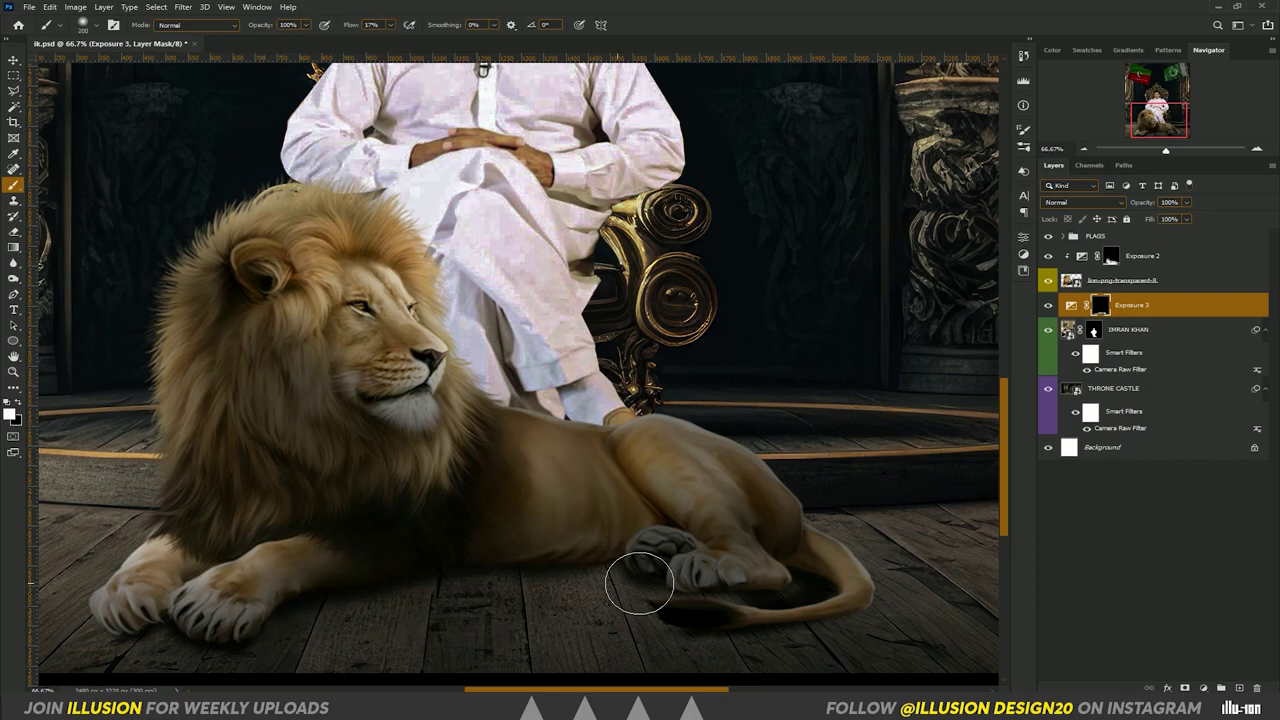
mouse_move(639, 583)
mouse_down()
mouse_move(357, 614)
mouse_move(214, 614)
mouse_move(601, 597)
mouse_up()
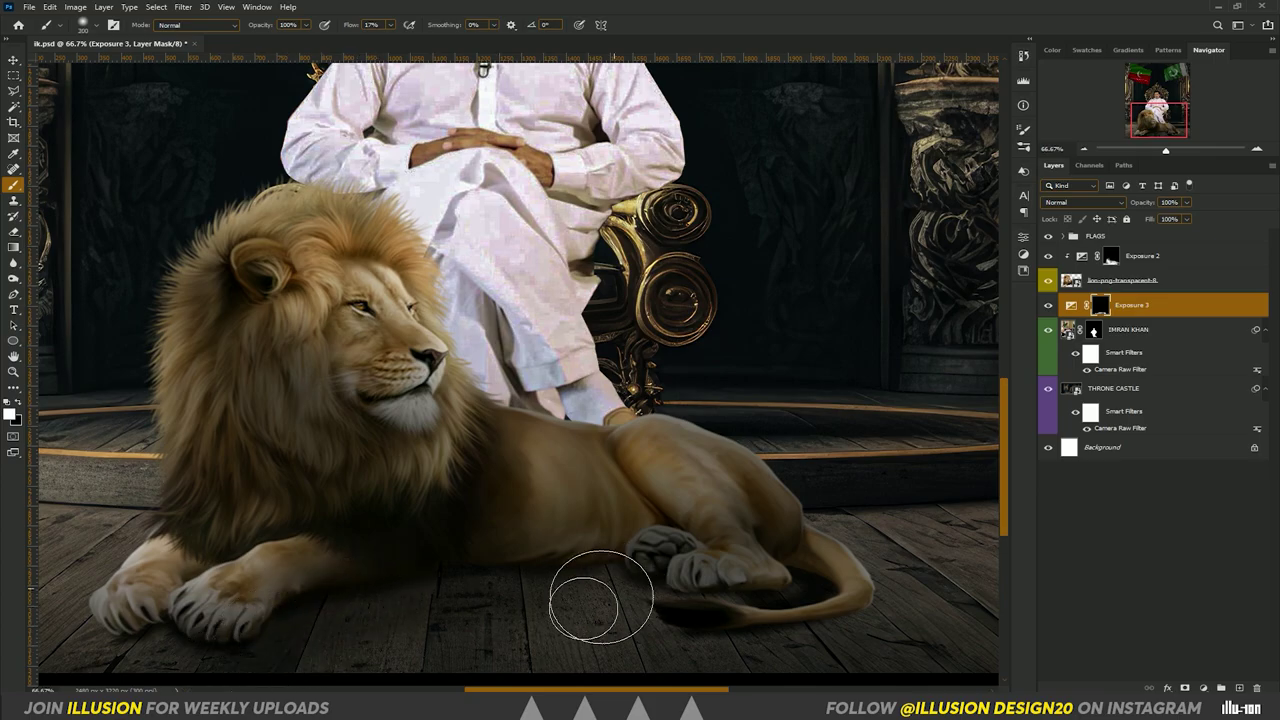
key(ctrl+minus)
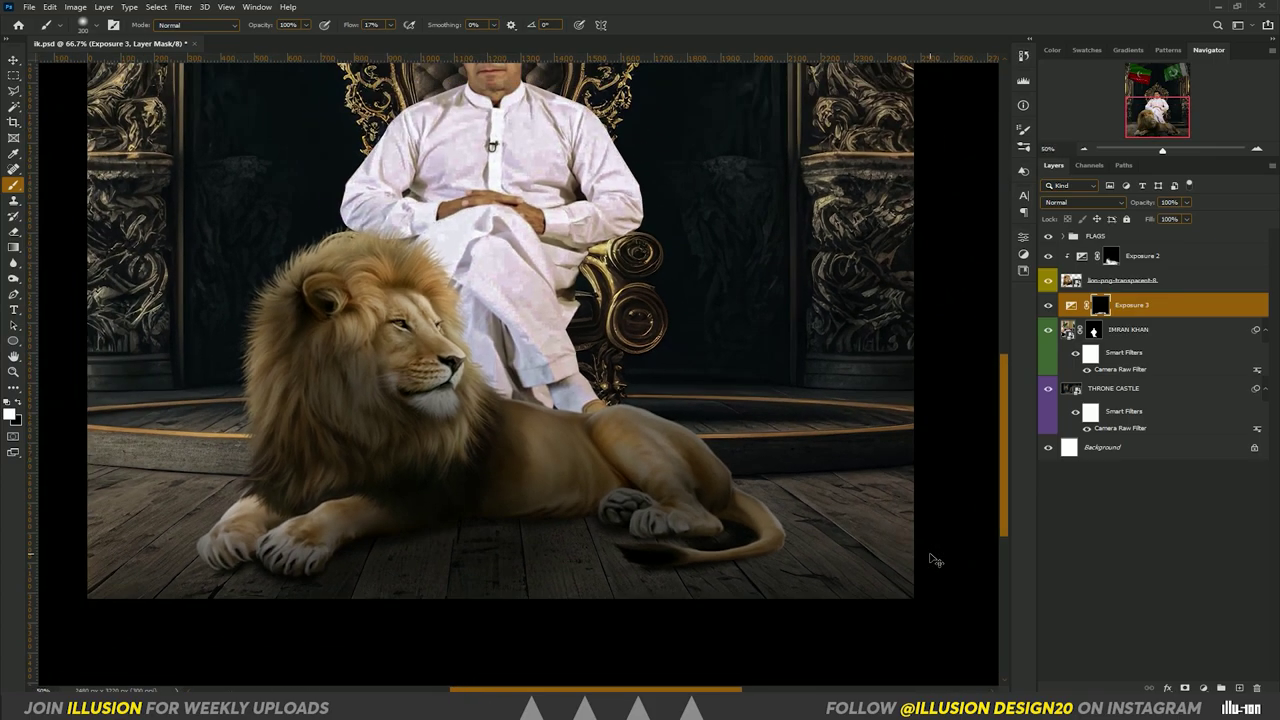
key(ctrl+minus)
key(ctrl+minus)
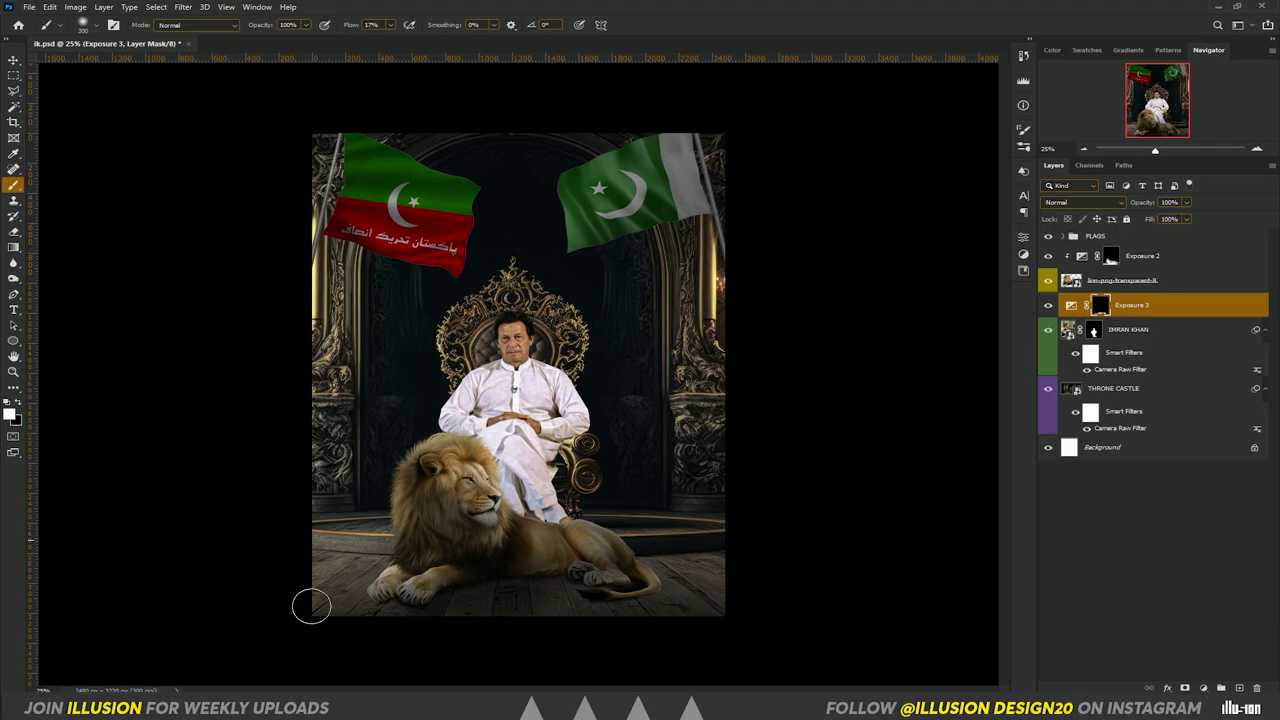
click(13, 58)
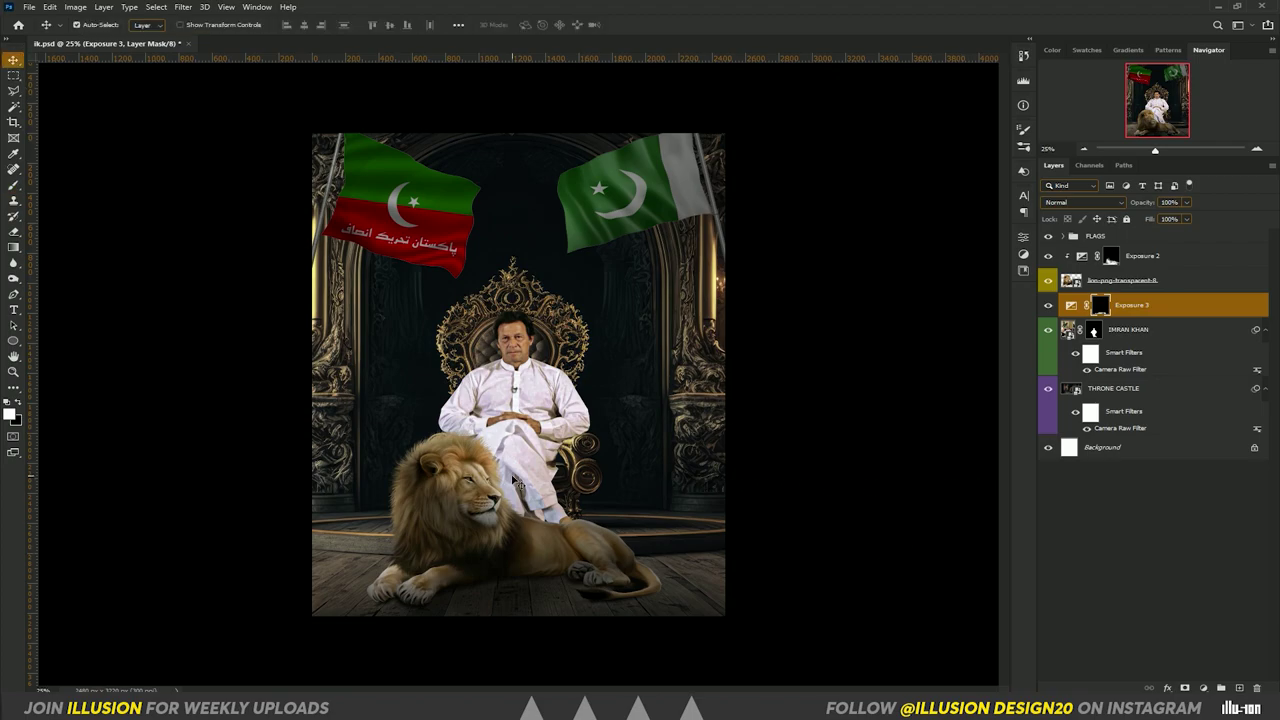
Replace Exposure 1's mask and brush it over the PTI flag's crescent and star
key(ctrl+plus)
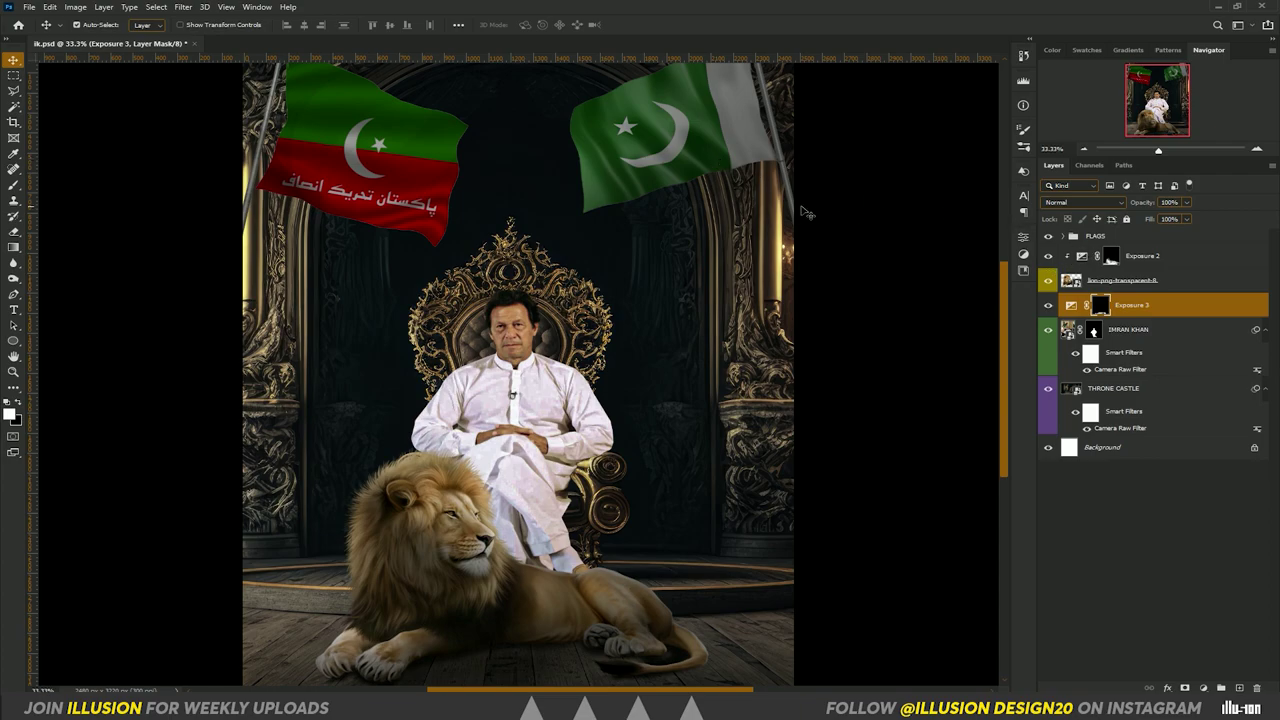
click(341, 163)
drag(1122, 256, 1255, 688)
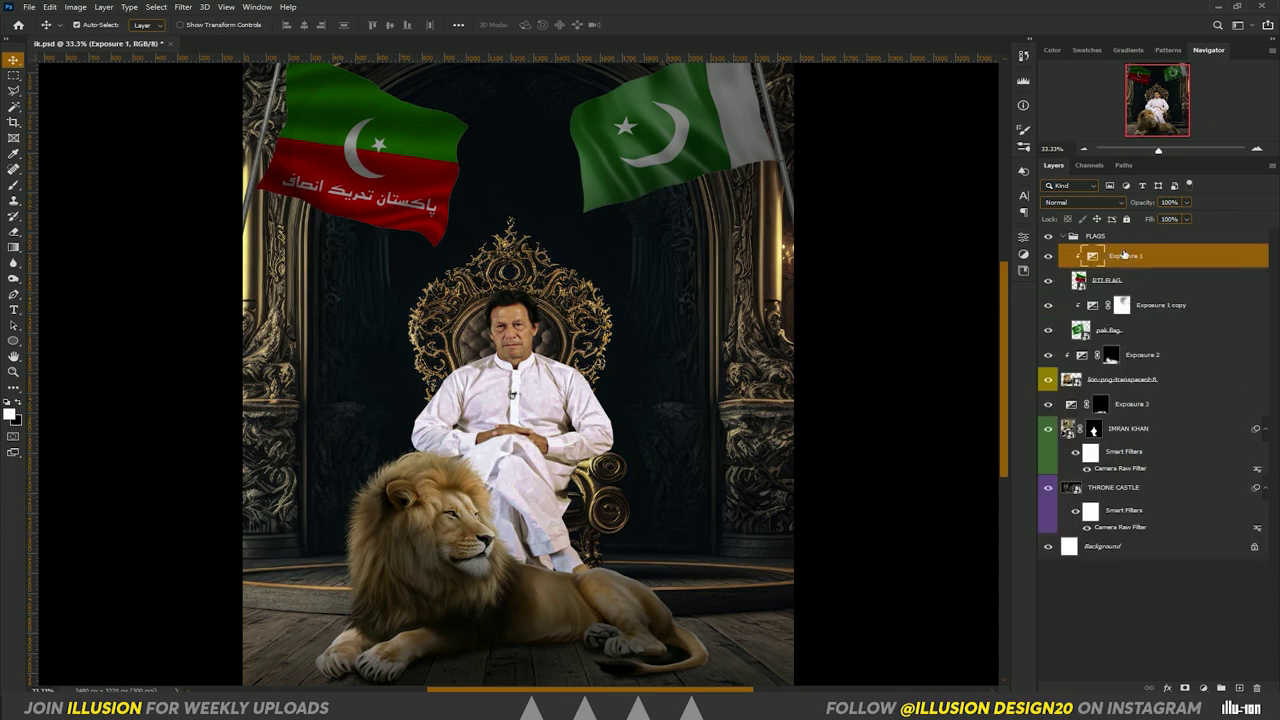
key(b)
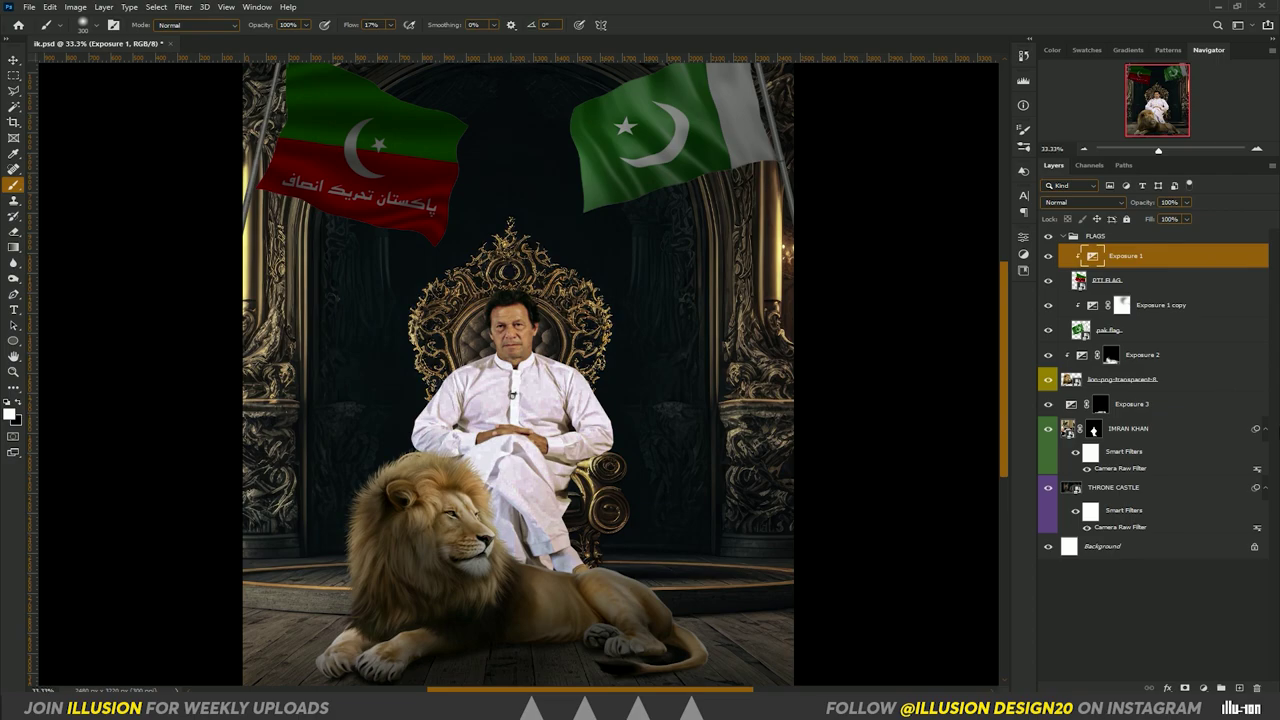
click(1184, 688)
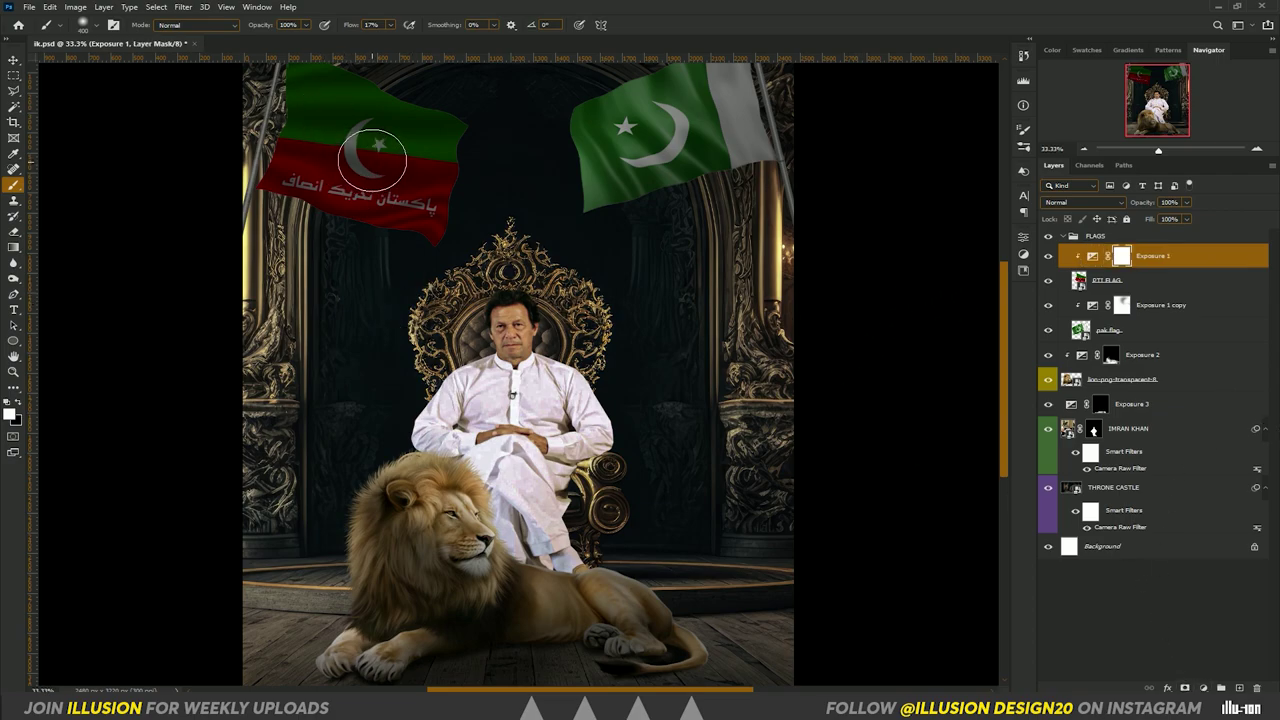
key(bracketright)
key(bracketright)
key(bracketright)
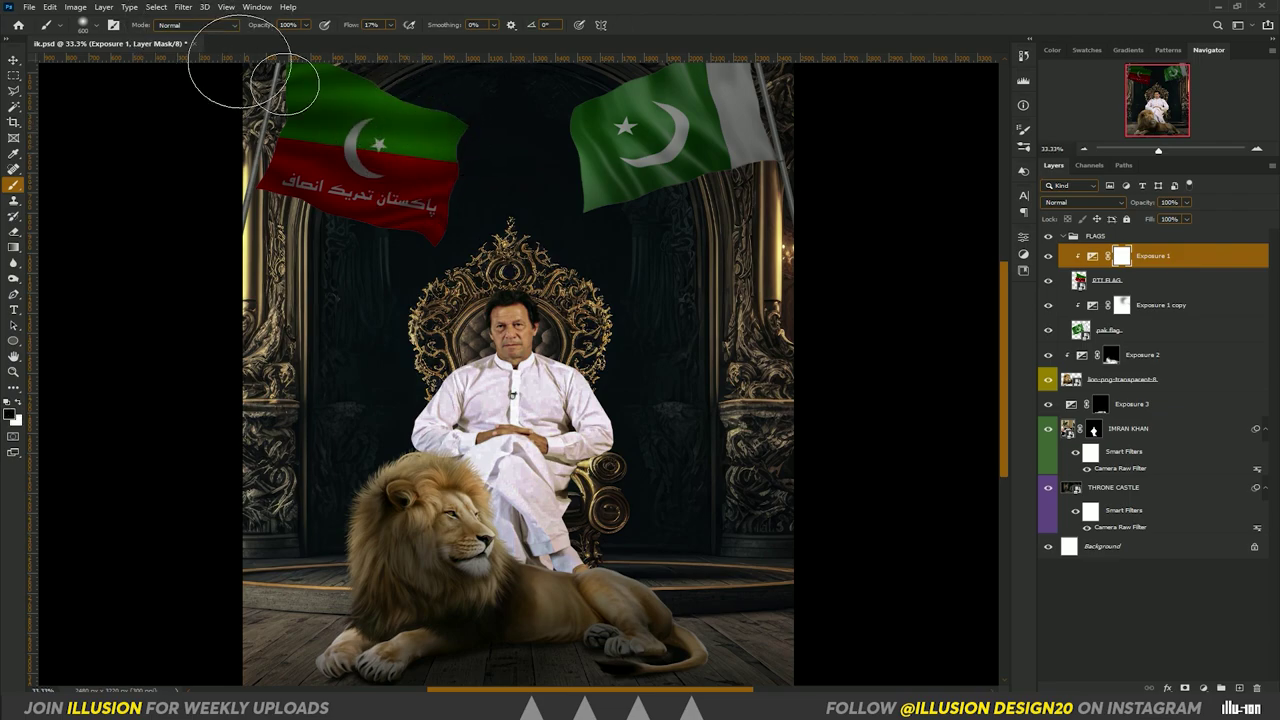
drag(428, 271, 371, 171)
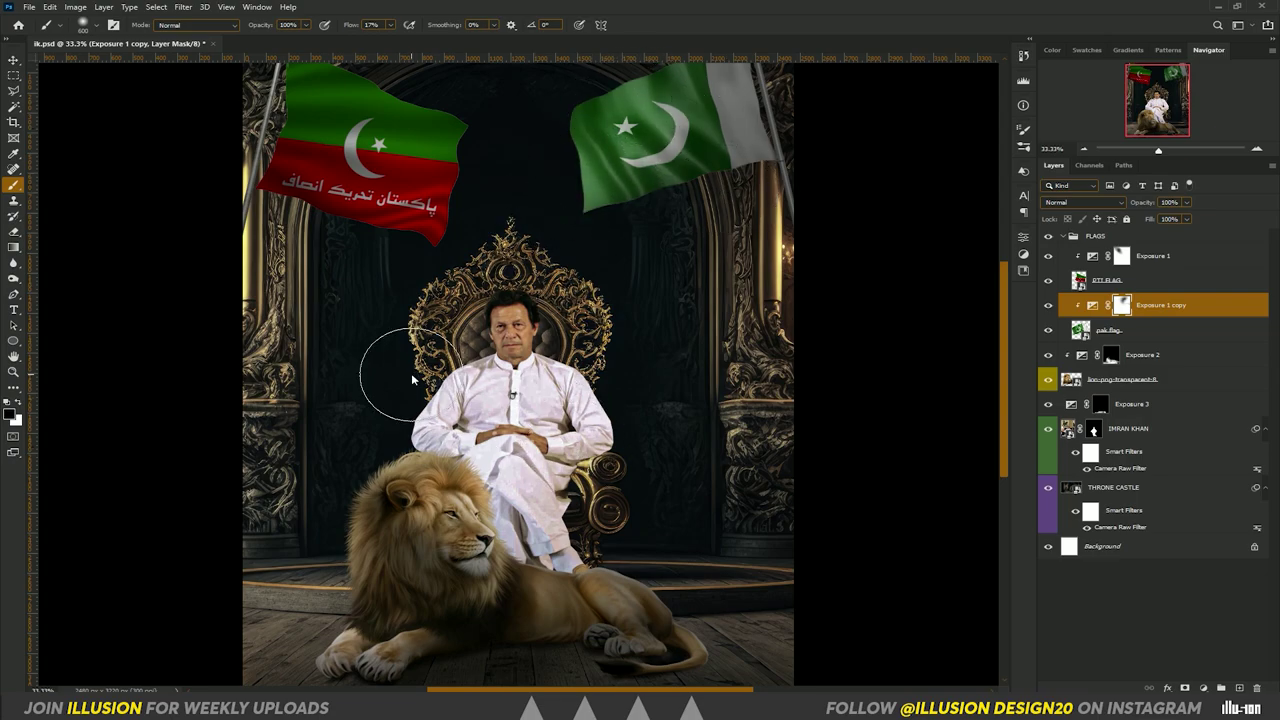
Collapse the FLAGS group and add a Solid Color fill layer above it
click(13, 60)
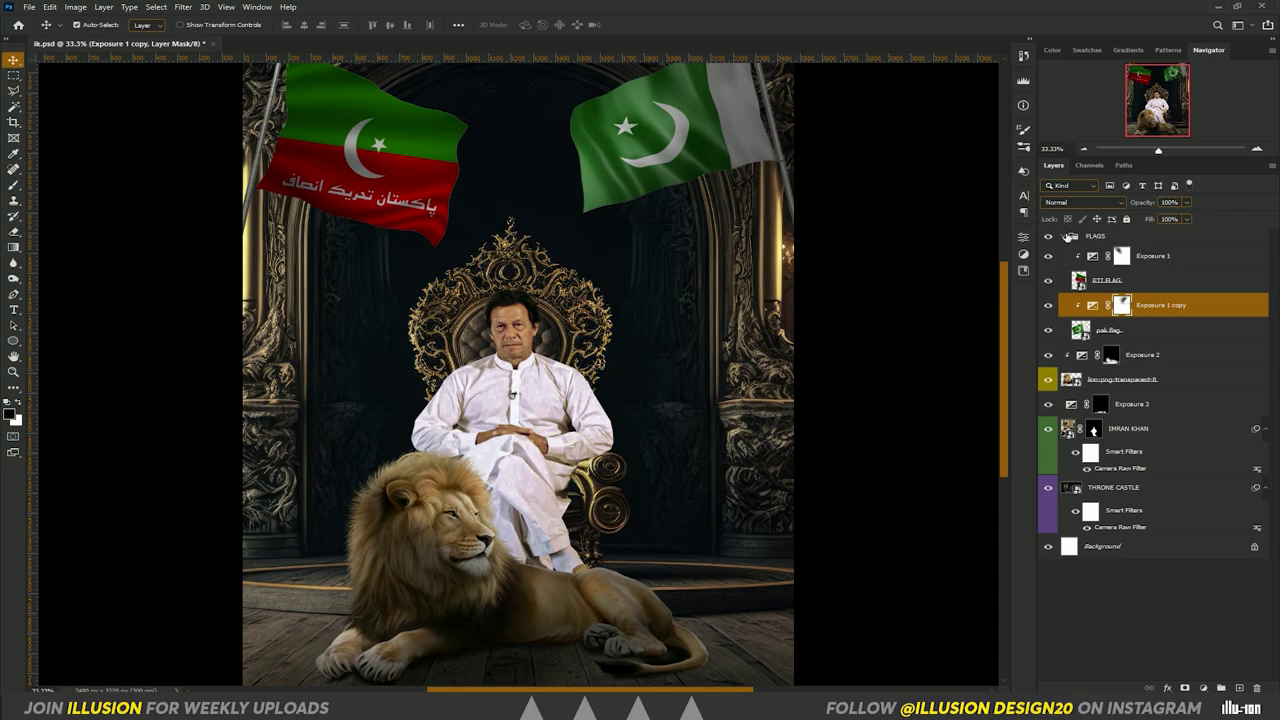
click(1067, 236)
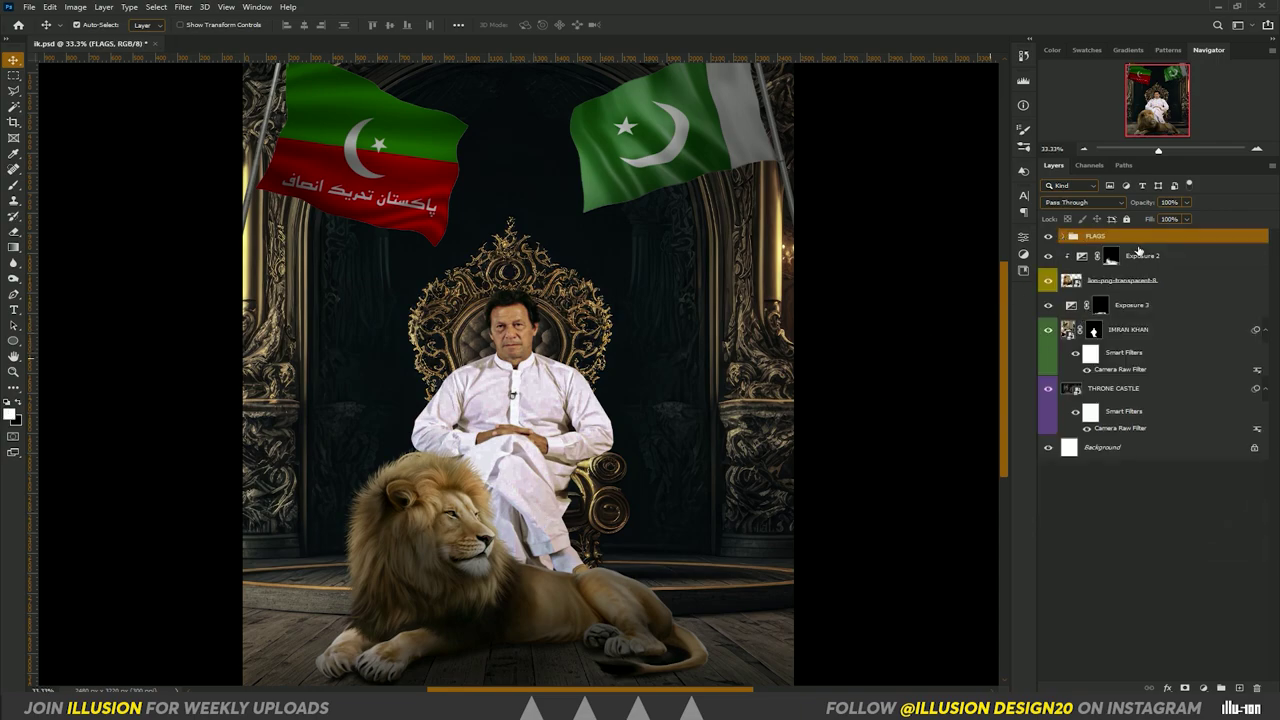
click(1204, 688)
click(1216, 478)
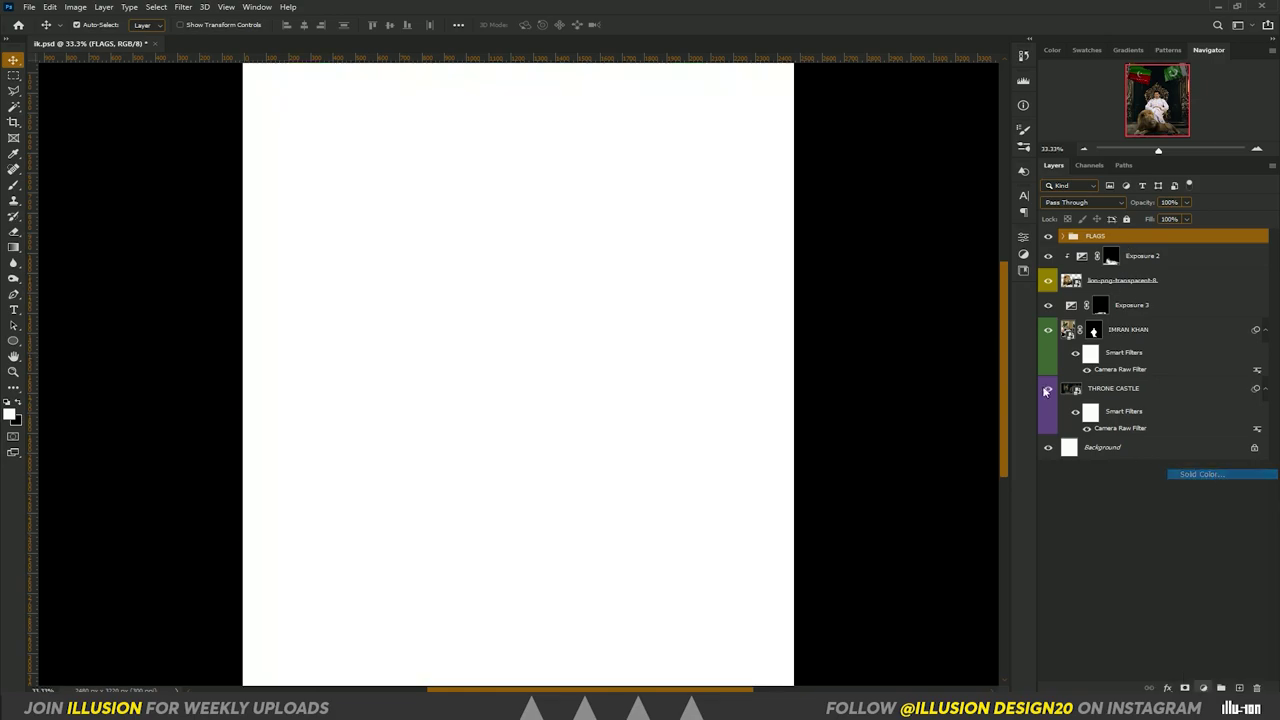
Set the fill colour to olive and invert its mask to hide it
click(333, 494)
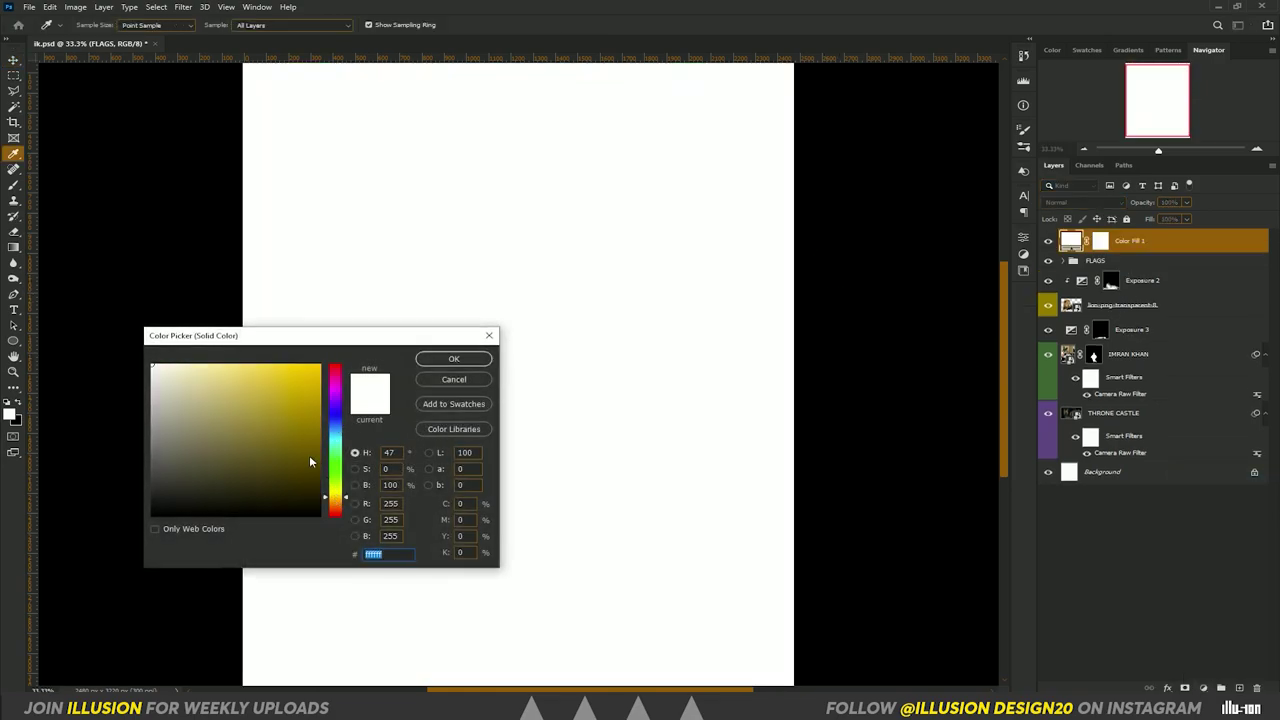
click(302, 428)
click(454, 359)
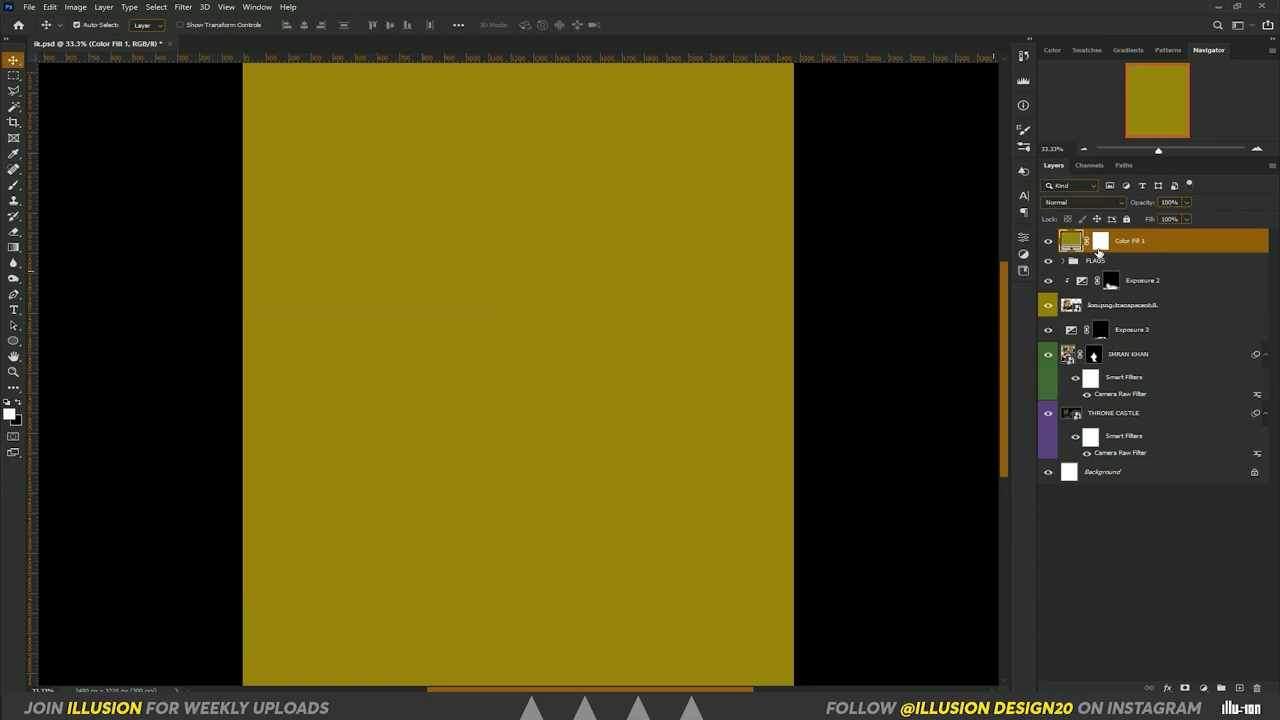
click(1100, 244)
key(ctrl+i)
Paint white at full strength on the mask to reveal glow on the right pillar
key(b)
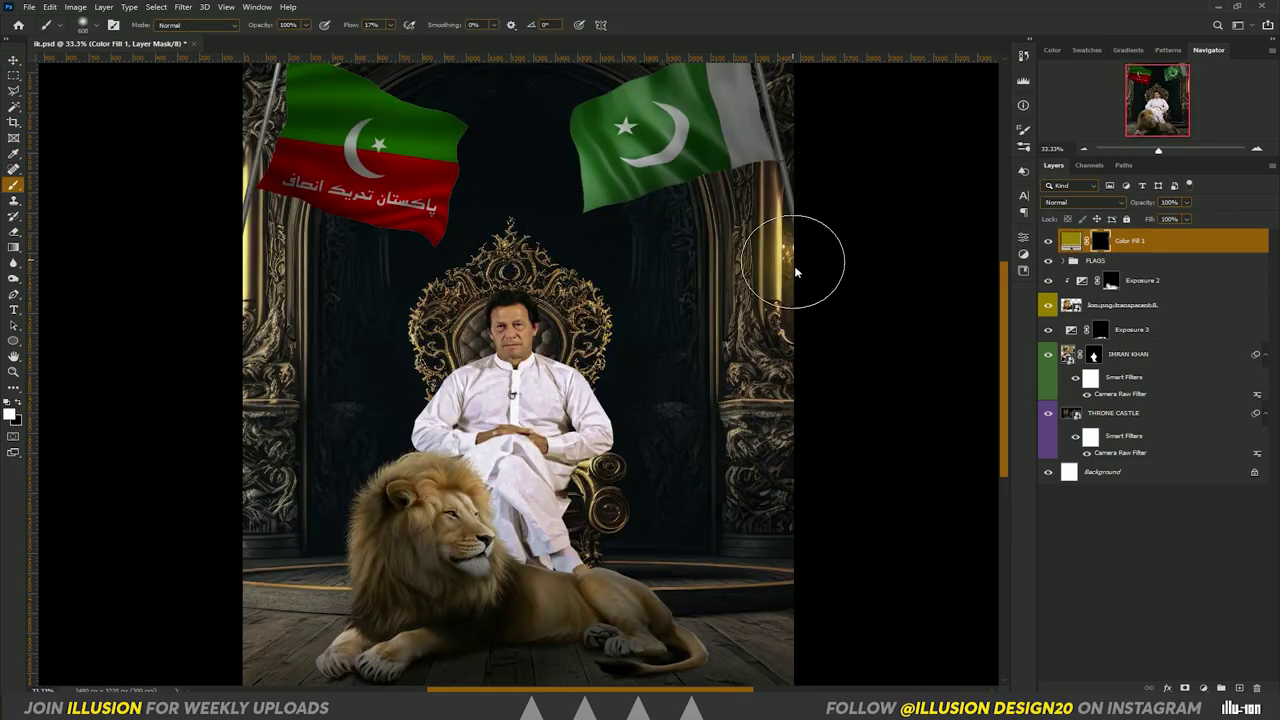
key(bracketright)
key(bracketright)
key(bracketright)
key(bracketright)
key(bracketright)
key(bracketright)
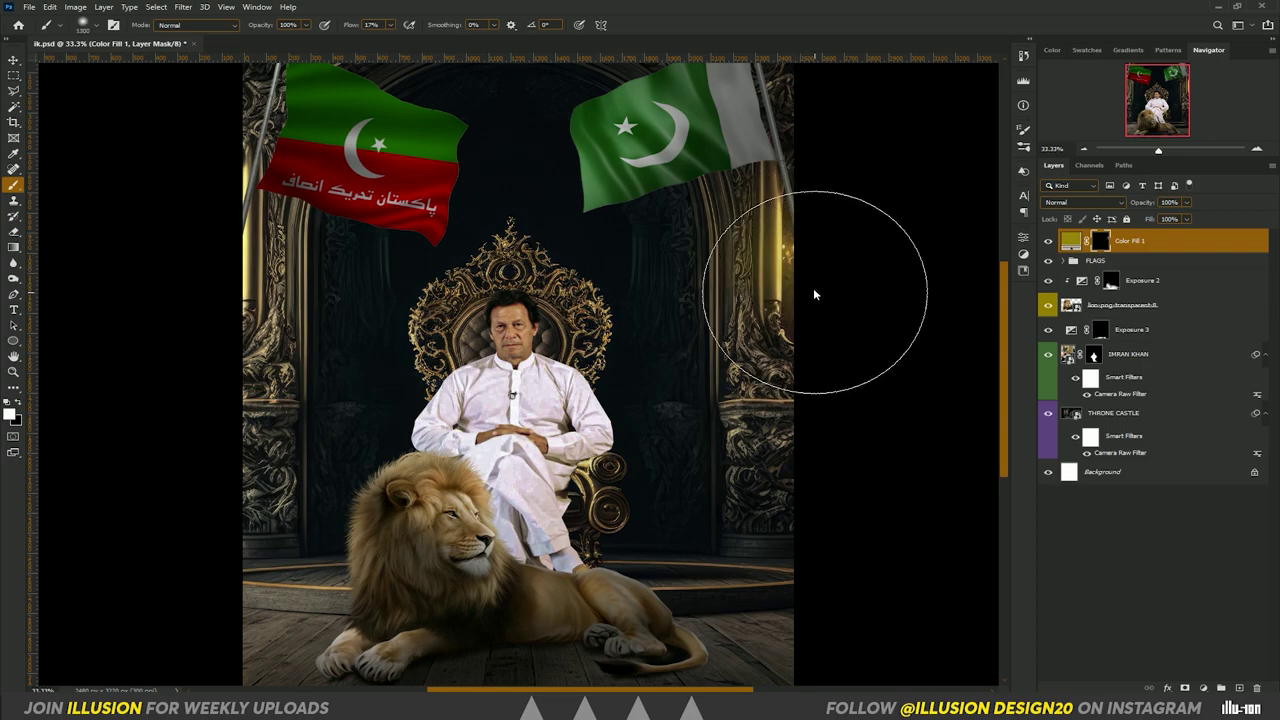
key(bracketright)
key(bracketright)
key(bracketleft)
key(bracketleft)
key(bracketleft)
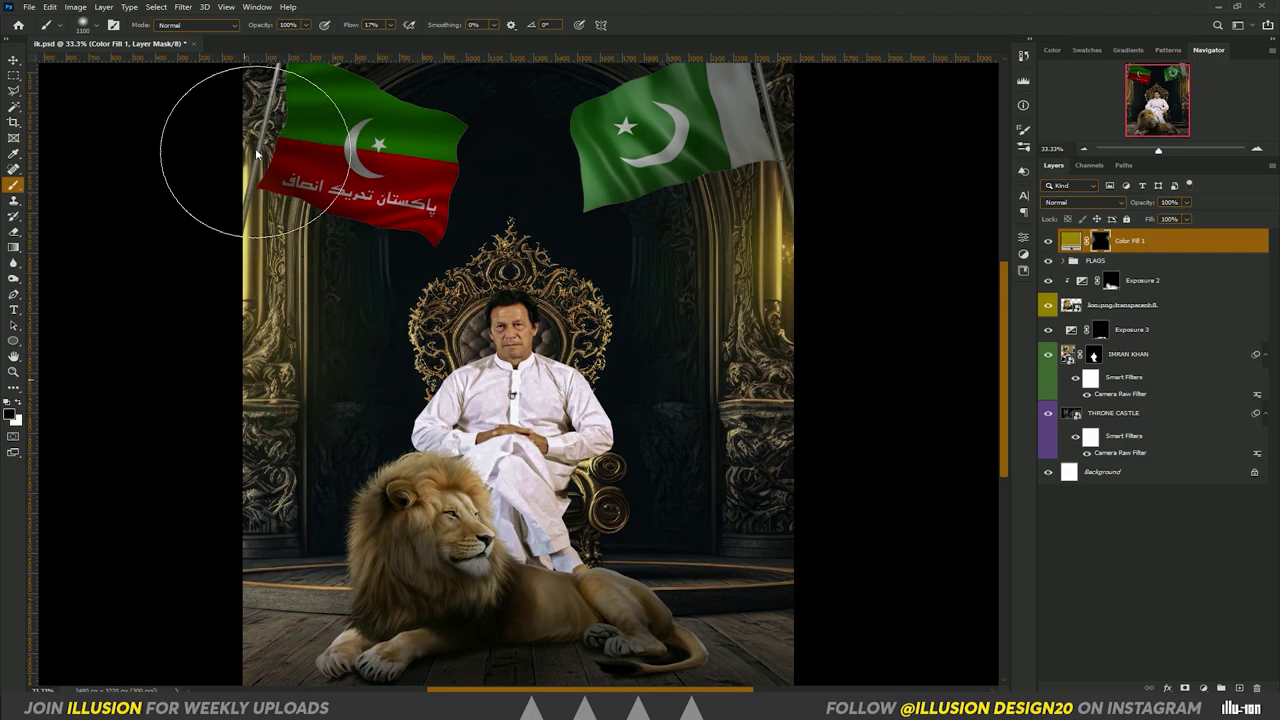
key(x)
key(shift+0)
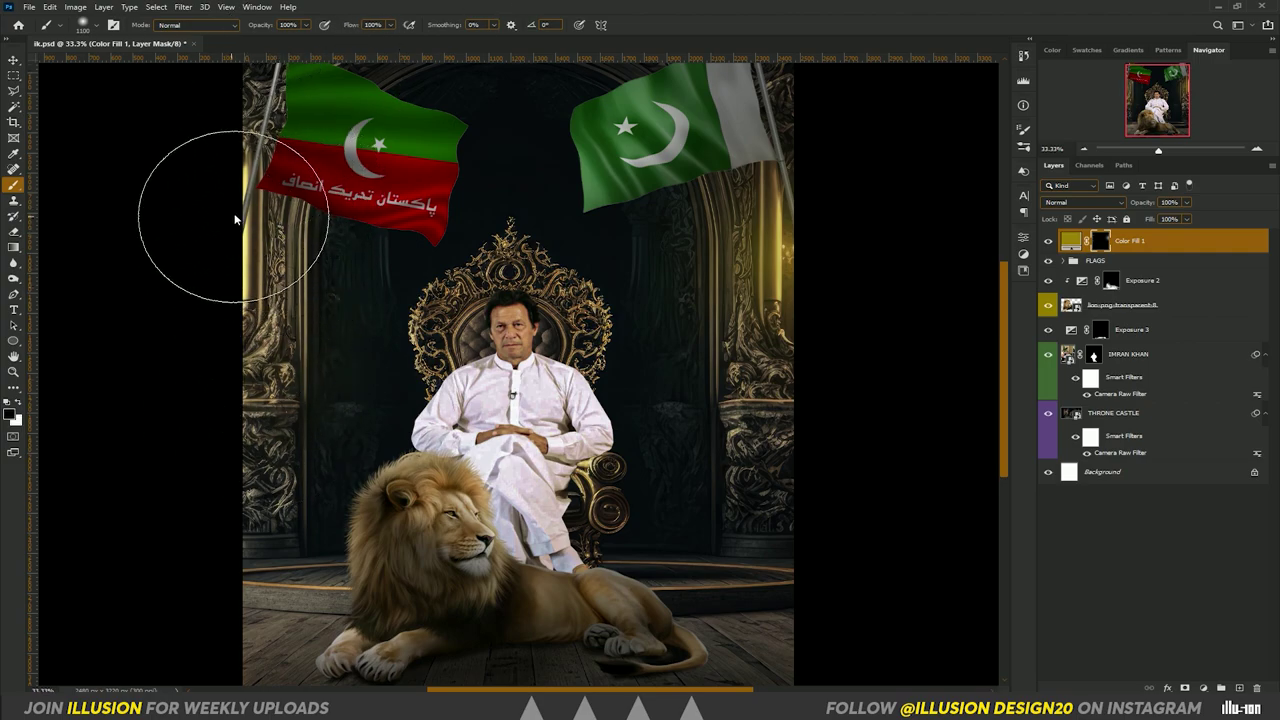
click(830, 295)
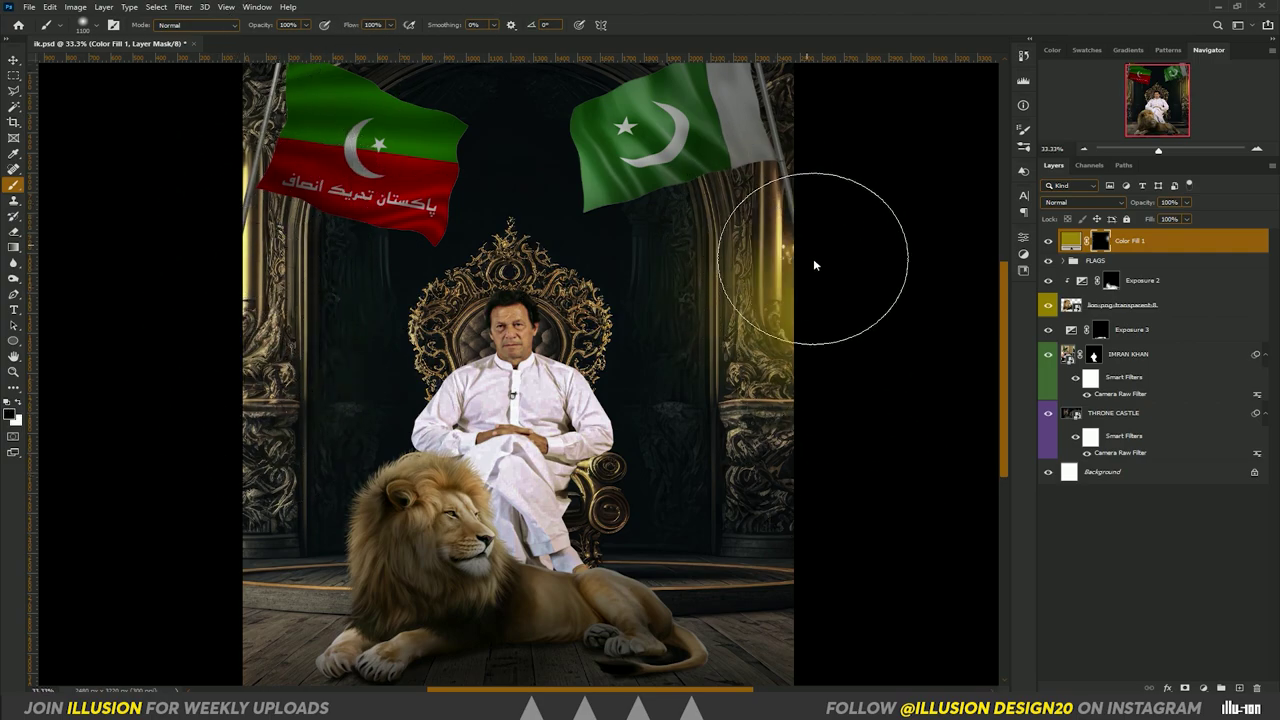
drag(813, 258, 810, 385)
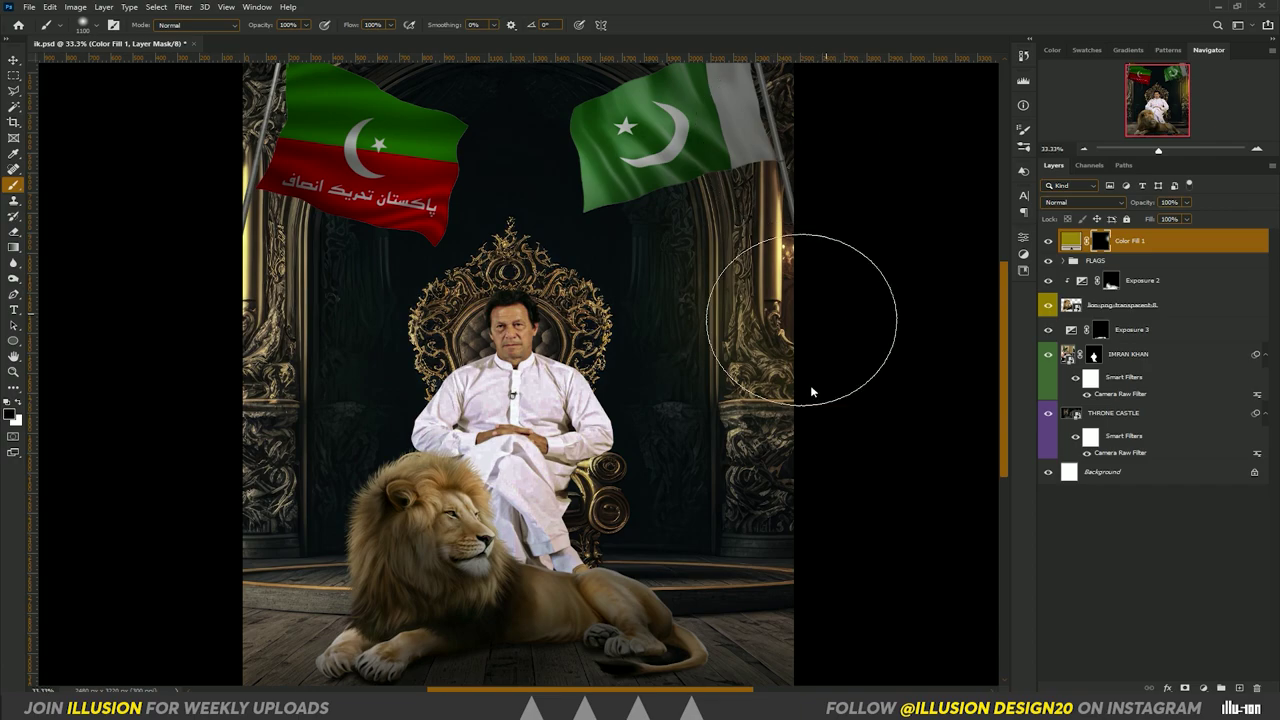
Set the olive fill layer's blend mode to Linear Dodge (Add)
click(1083, 204)
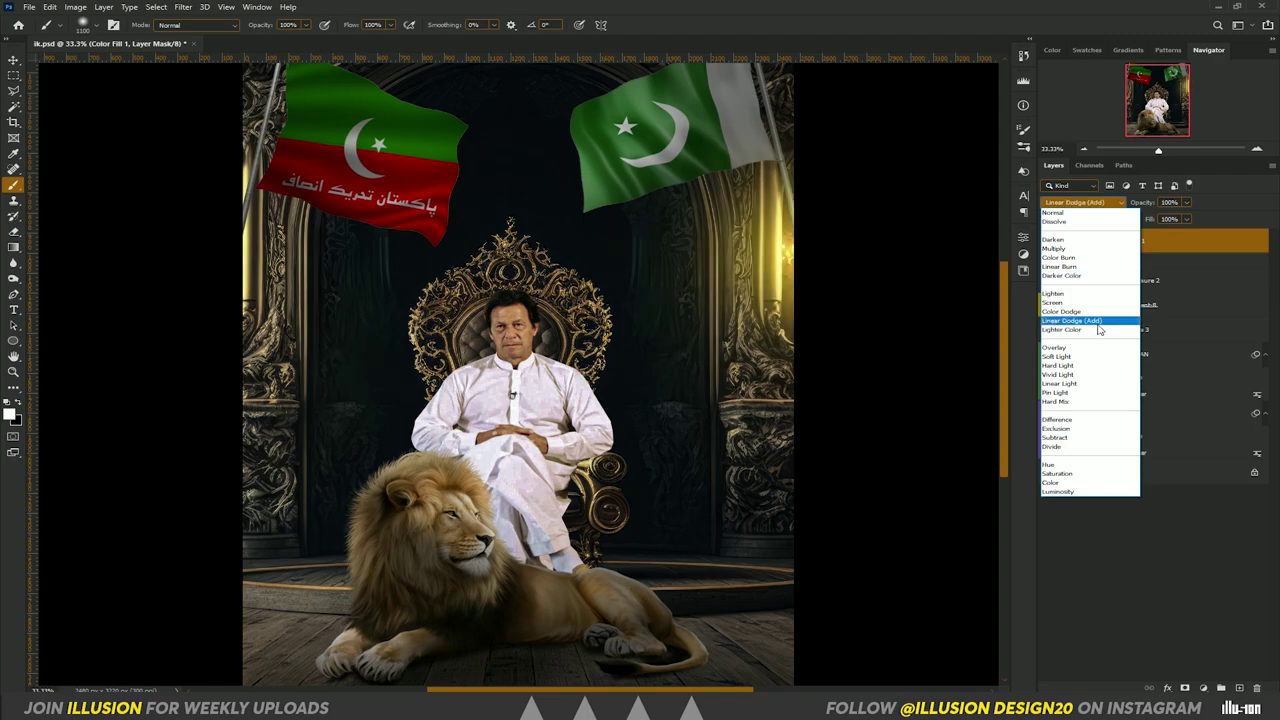
click(1098, 324)
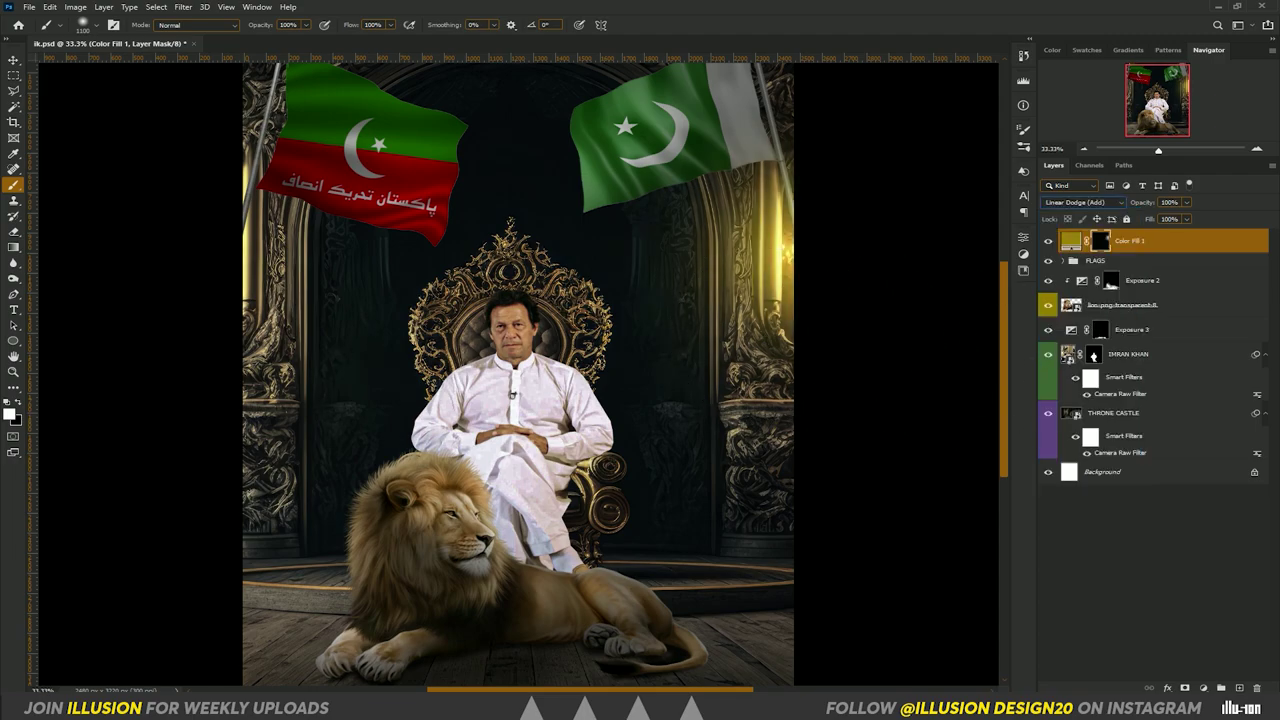
click(13, 61)
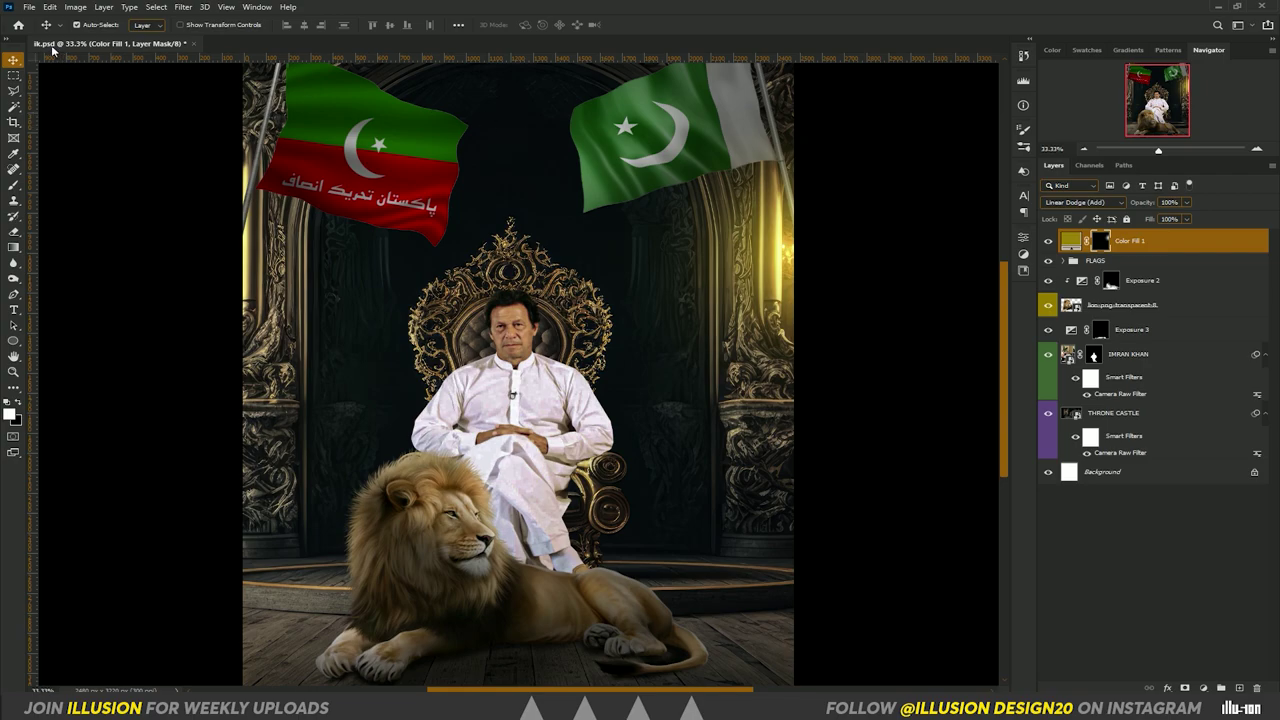
Place Embedded OpticsPlus_Light_Ray_28 from GRAPHICS (D:) > EDITING GRAPHICS > Benny Optics pack > Optics Plus Library > Light Rays
click(30, 8)
click(114, 244)
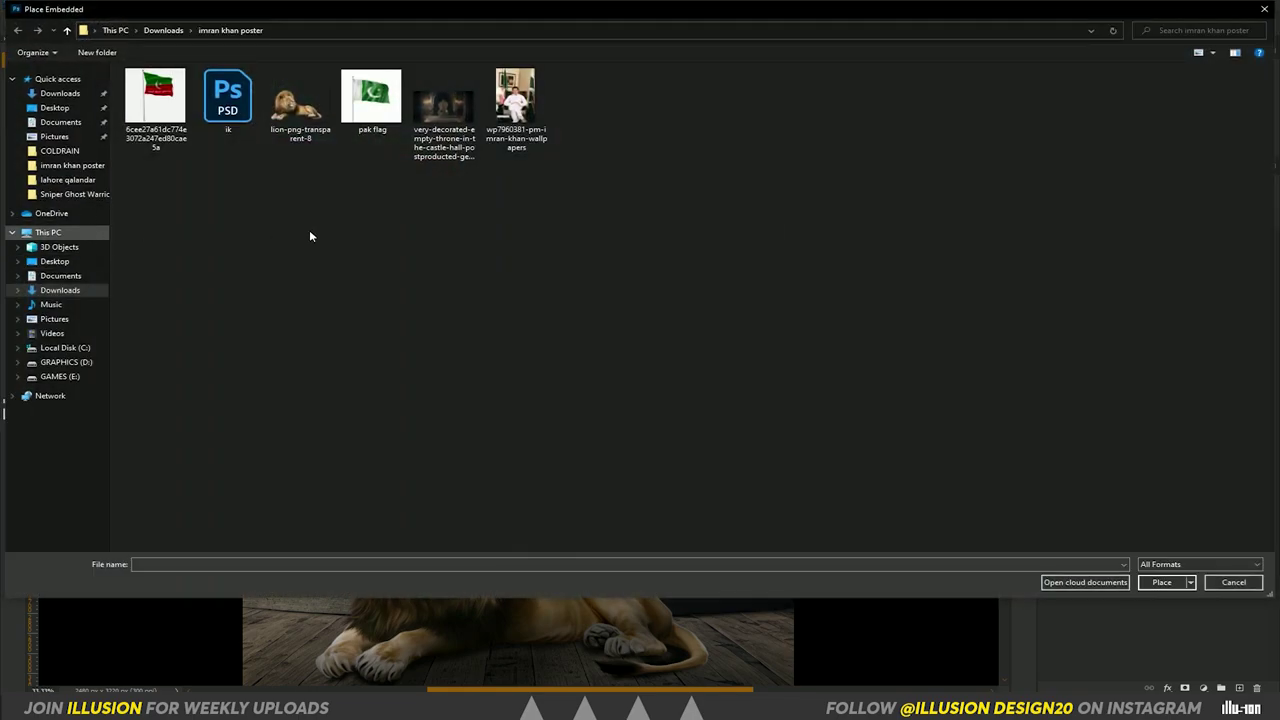
click(92, 236)
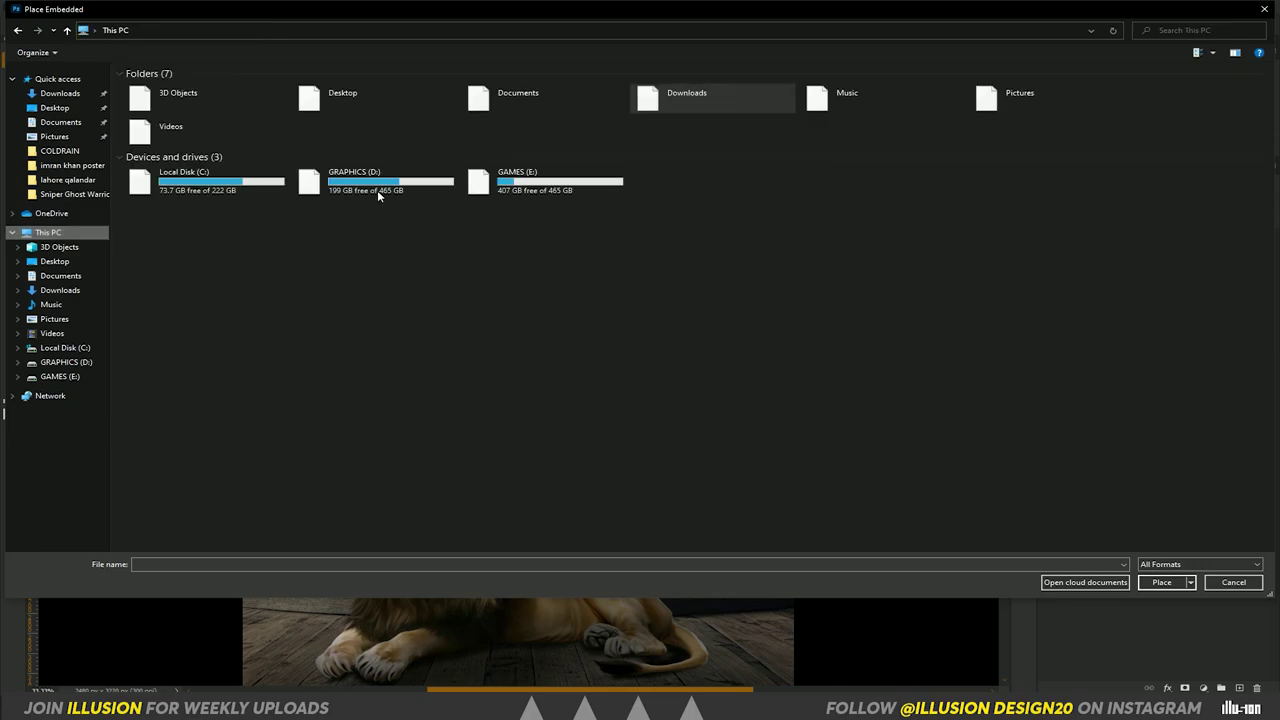
double_click(378, 193)
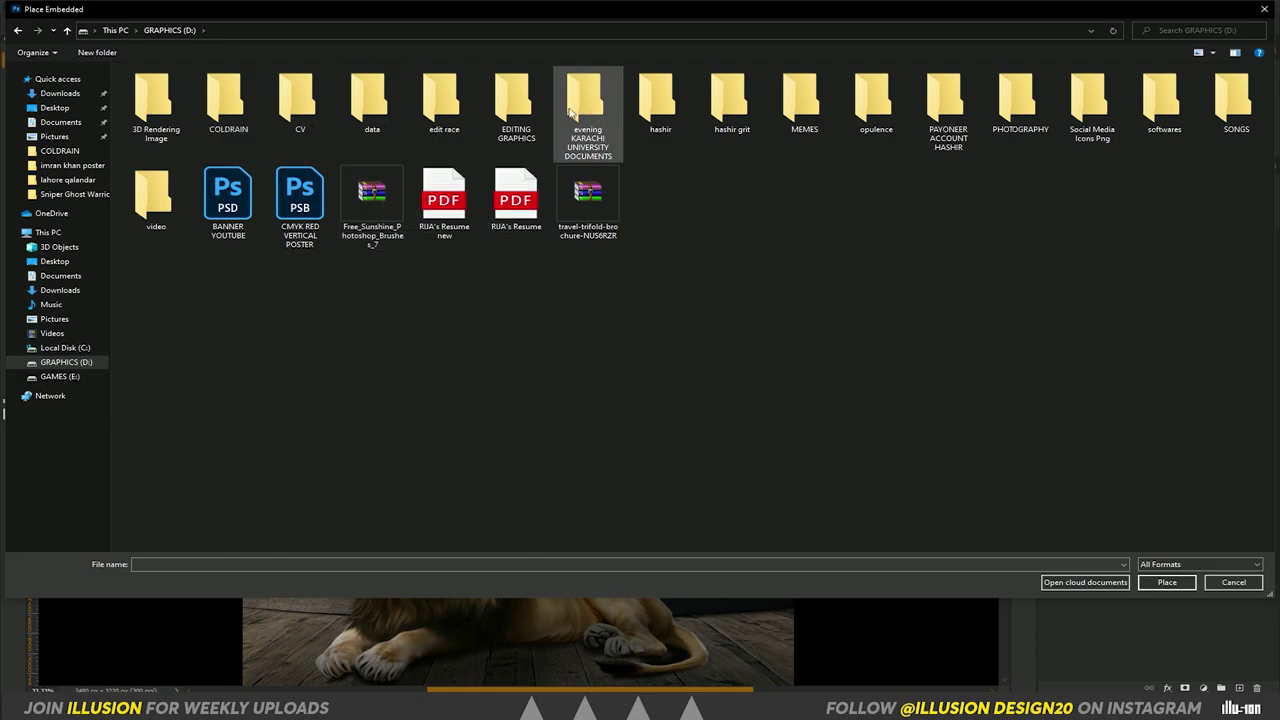
double_click(513, 113)
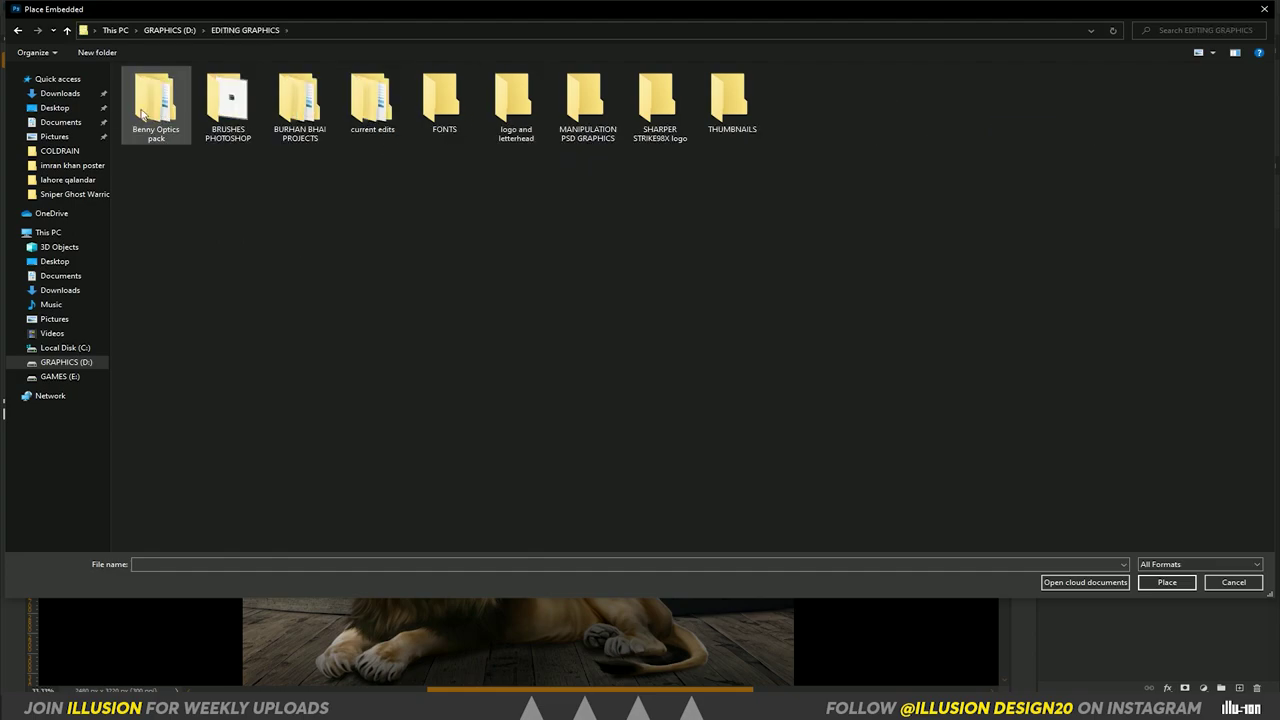
double_click(148, 96)
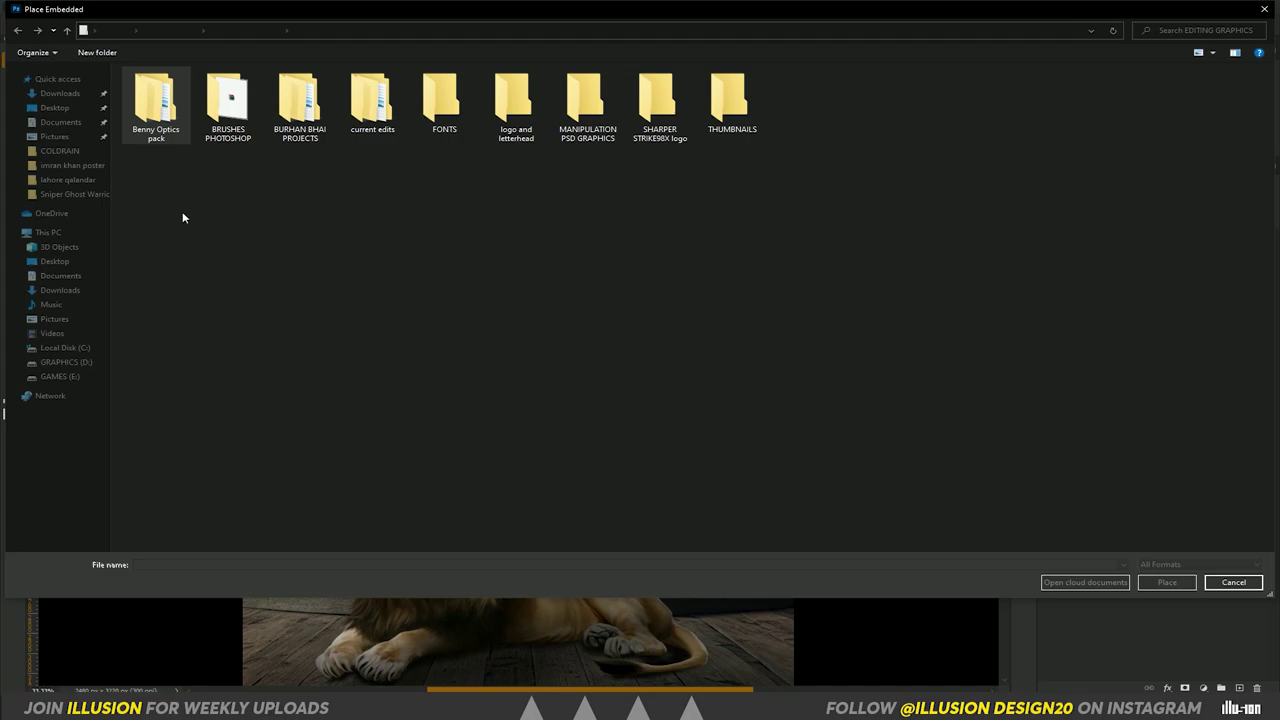
double_click(160, 134)
double_click(164, 90)
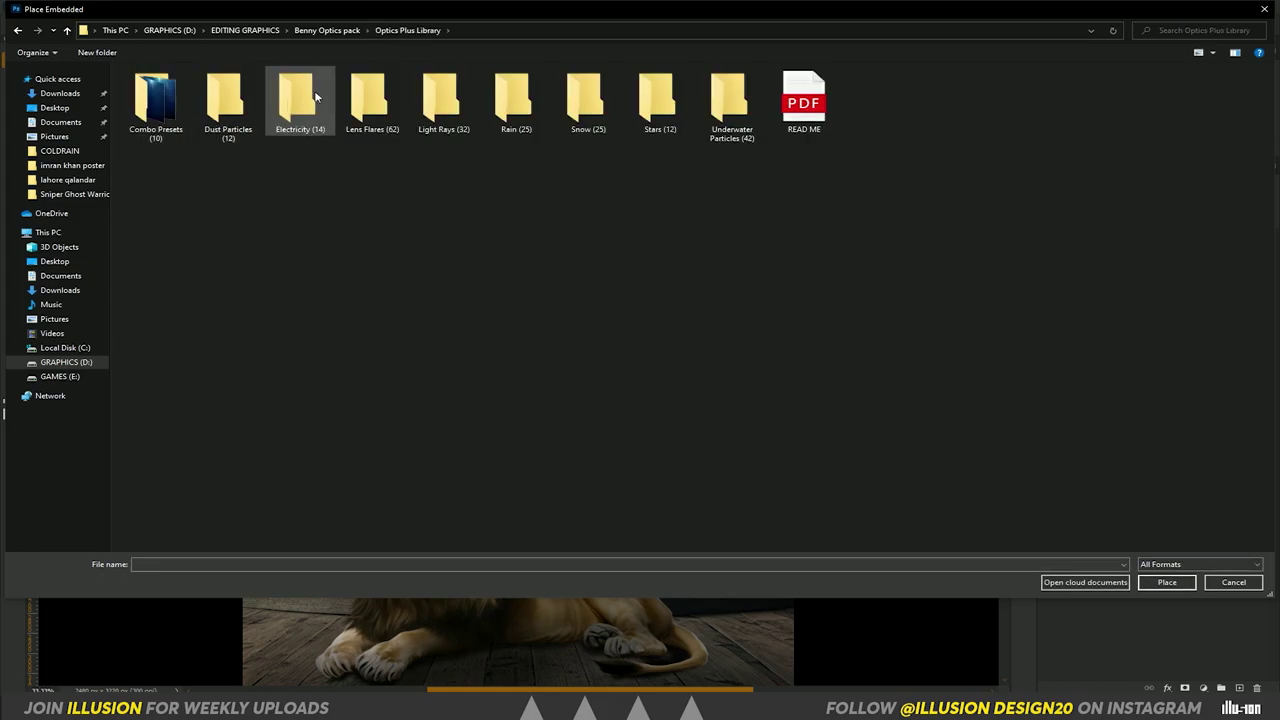
double_click(438, 82)
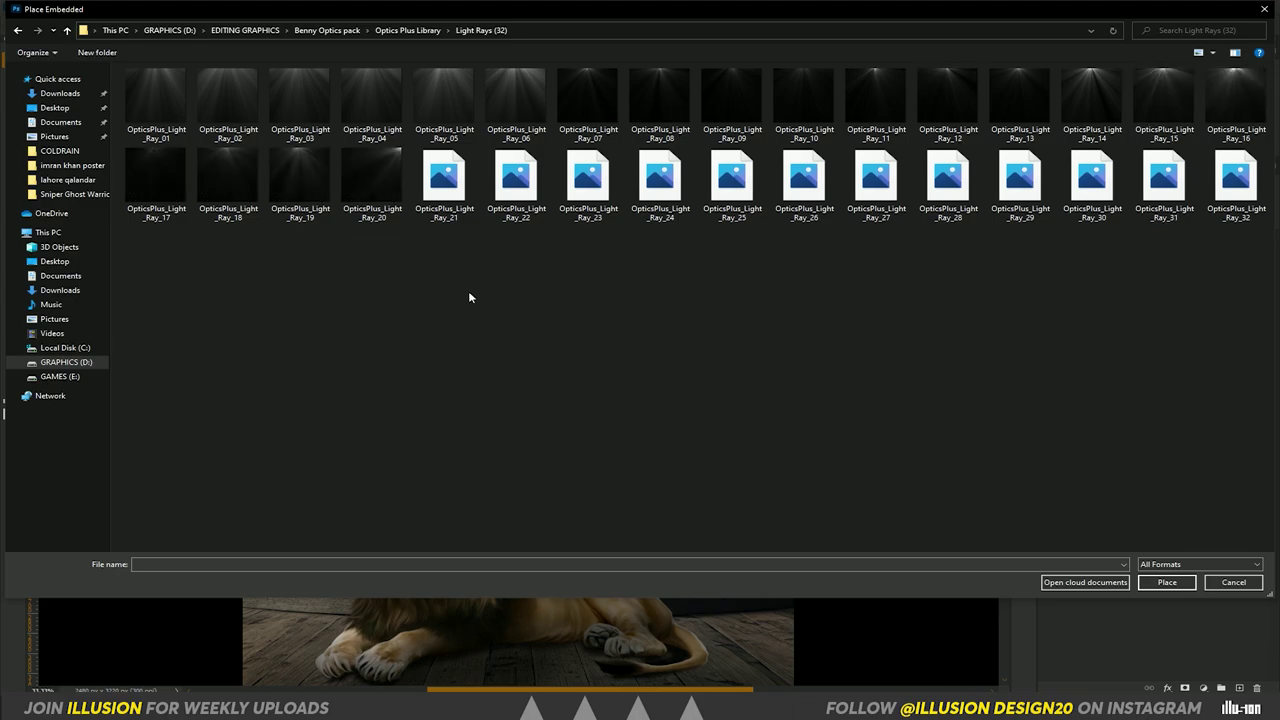
double_click(948, 185)
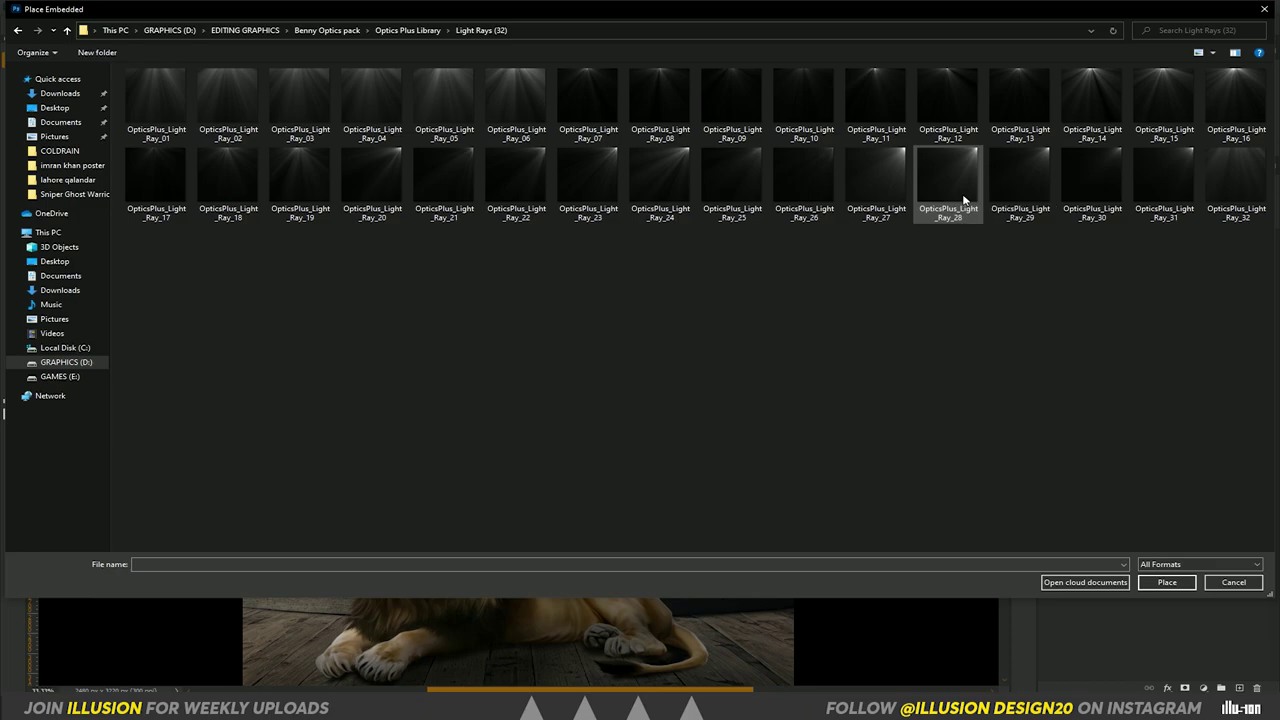
Nudge the light-ray image slightly and set its blend mode to Screen
drag(691, 254, 709, 260)
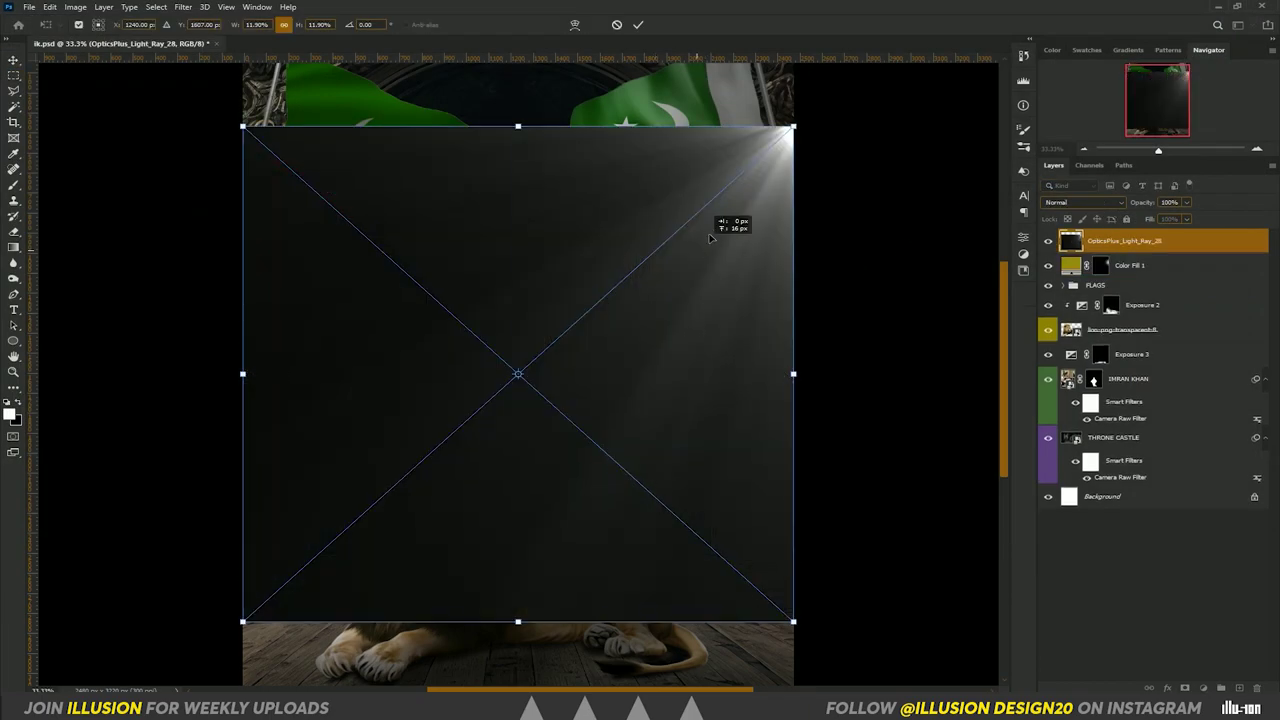
click(1077, 201)
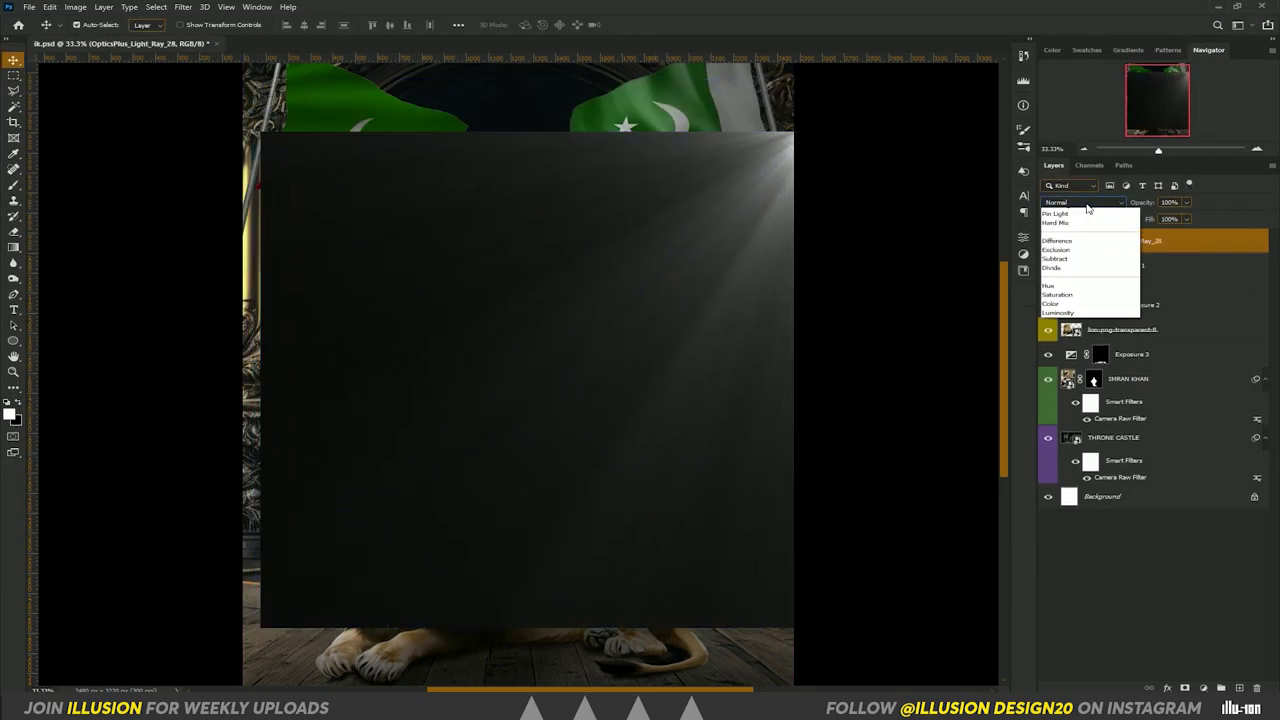
click(1080, 303)
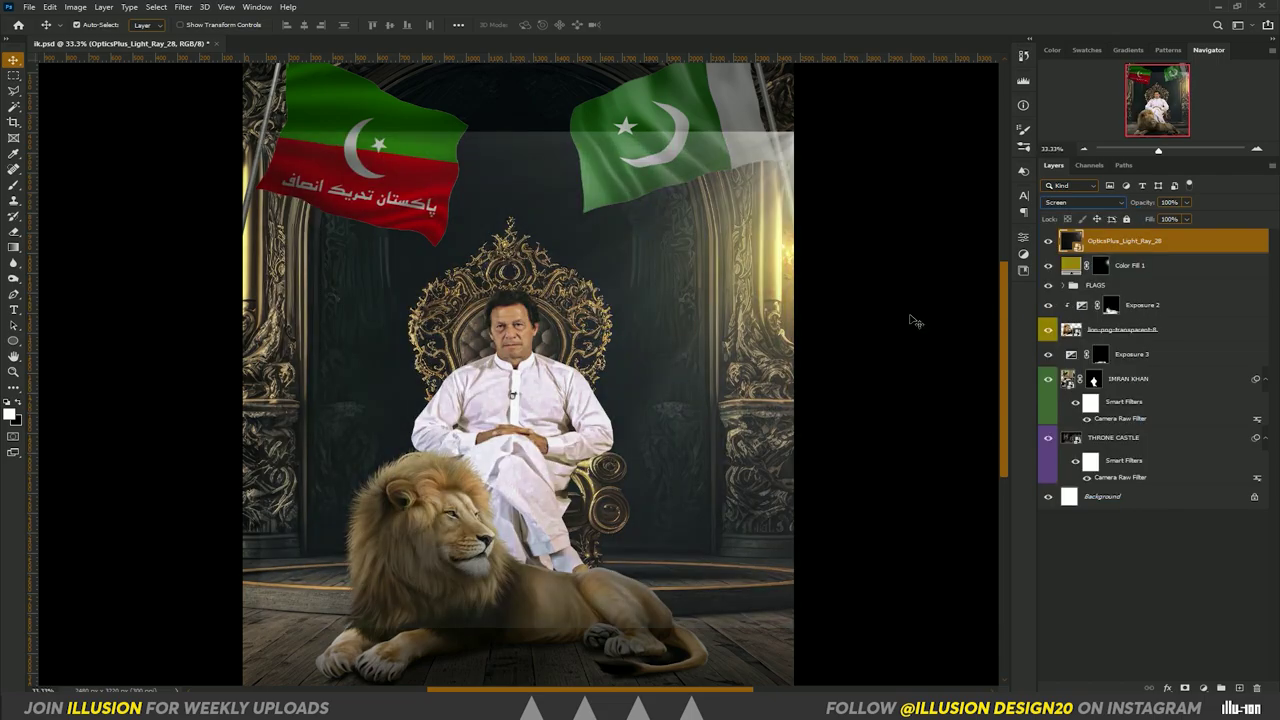
Remove the light-ray layer, restoring THRONE CASTLE and leaving Color Fill 1 on top
click(1113, 437)
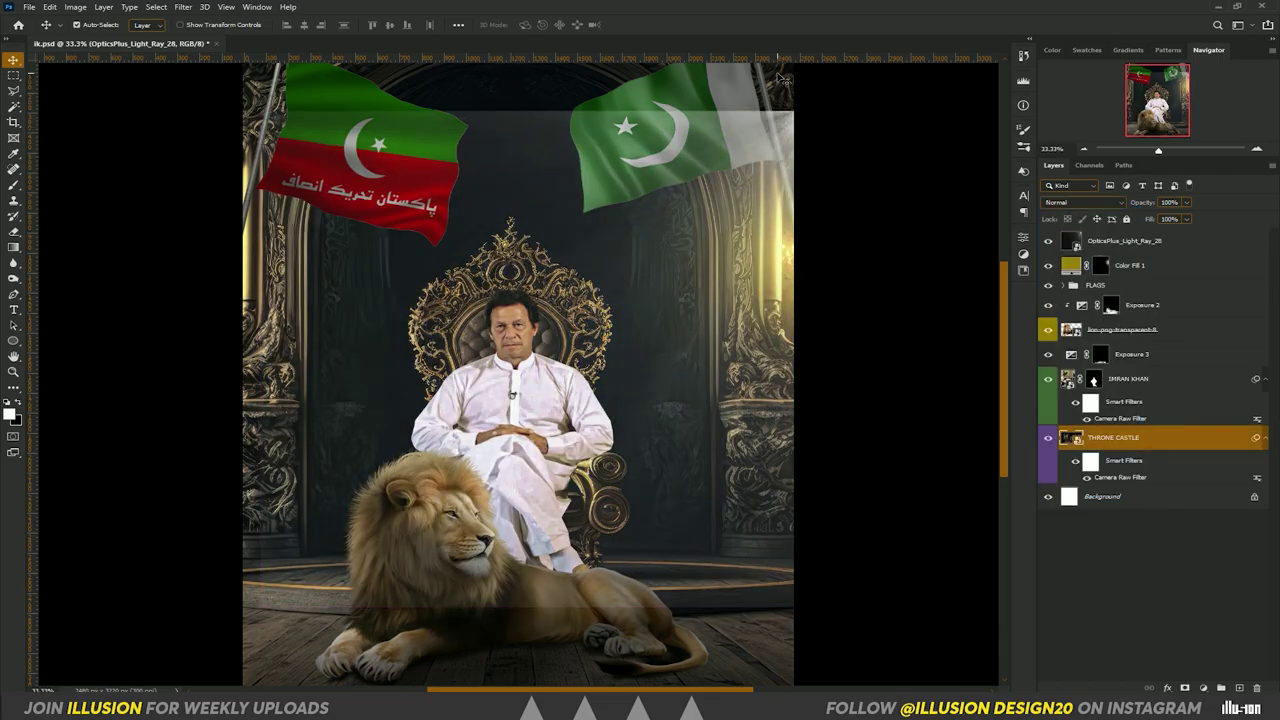
key(Delete)
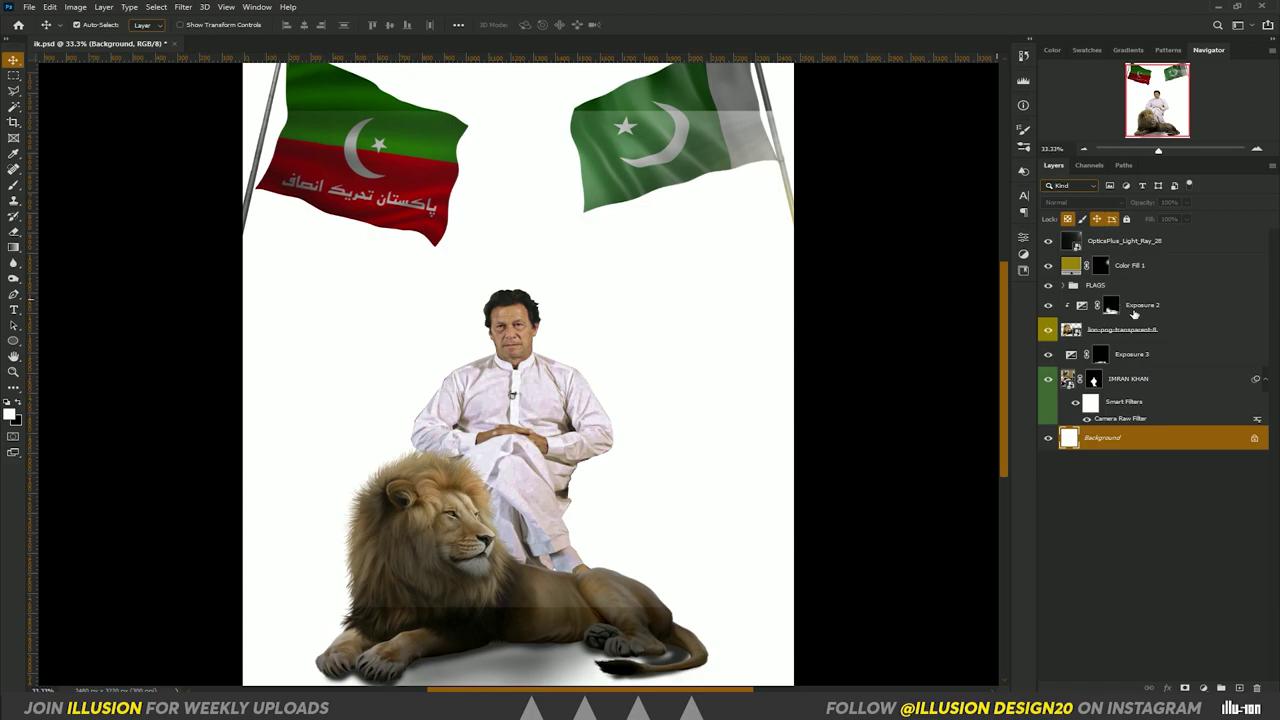
key(ctrl+z)
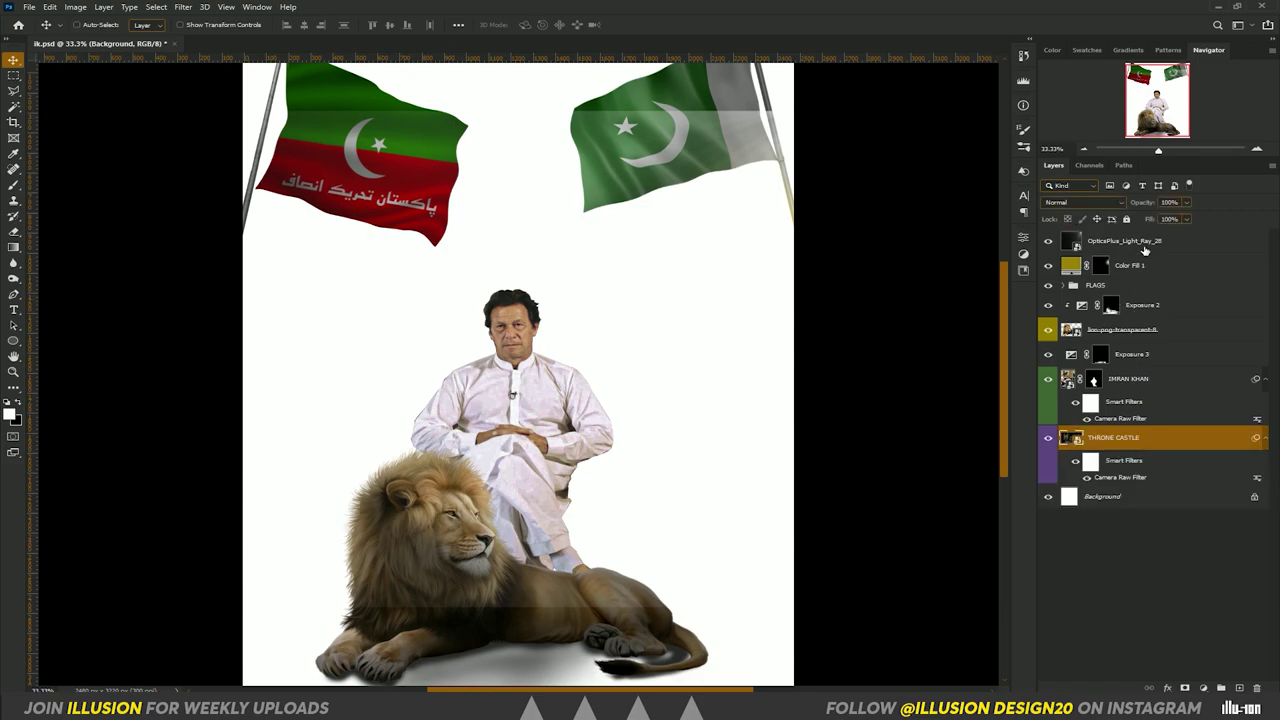
click(1145, 245)
key(Delete)
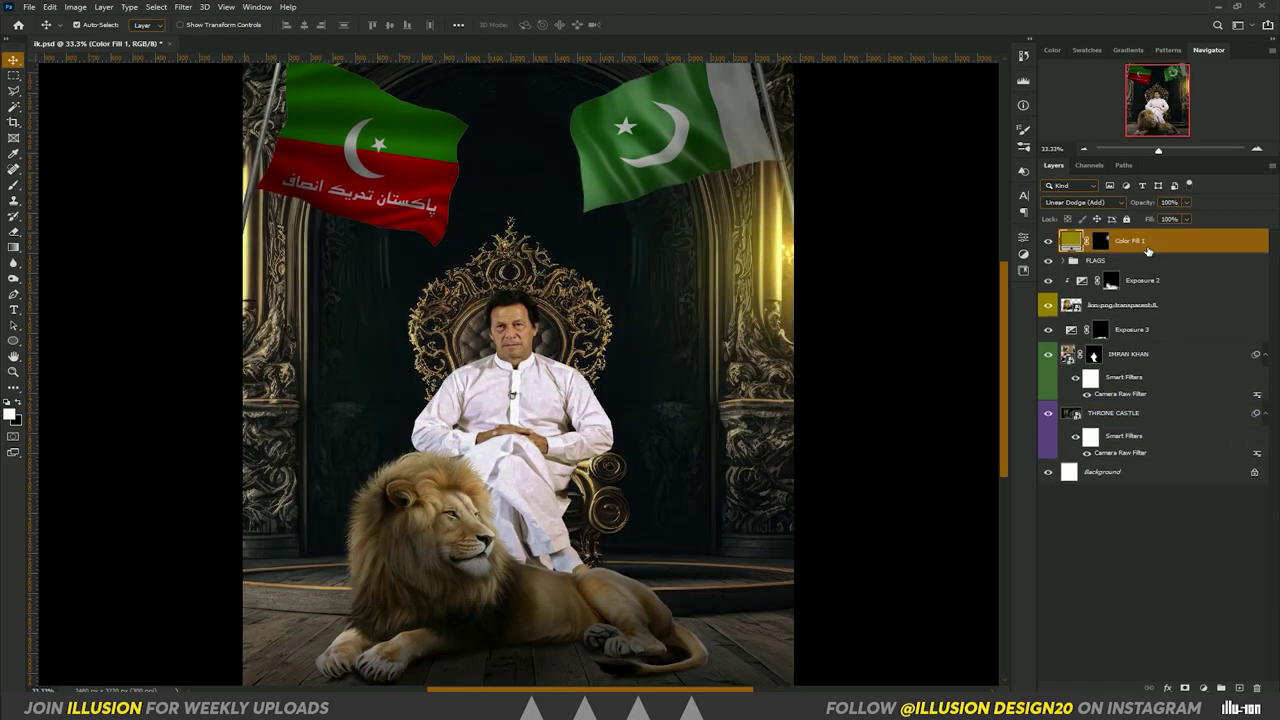
key(ctrl+minus)
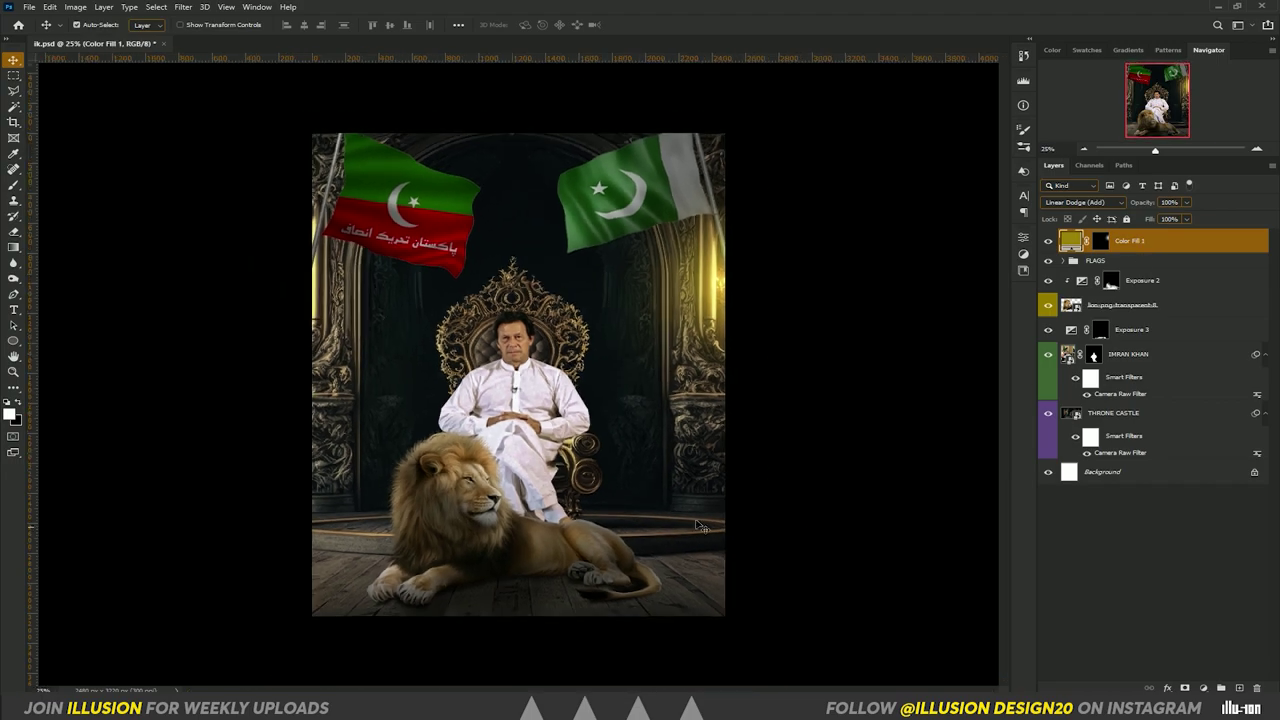
key(alt+bracketleft)
key(alt+bracketleft)
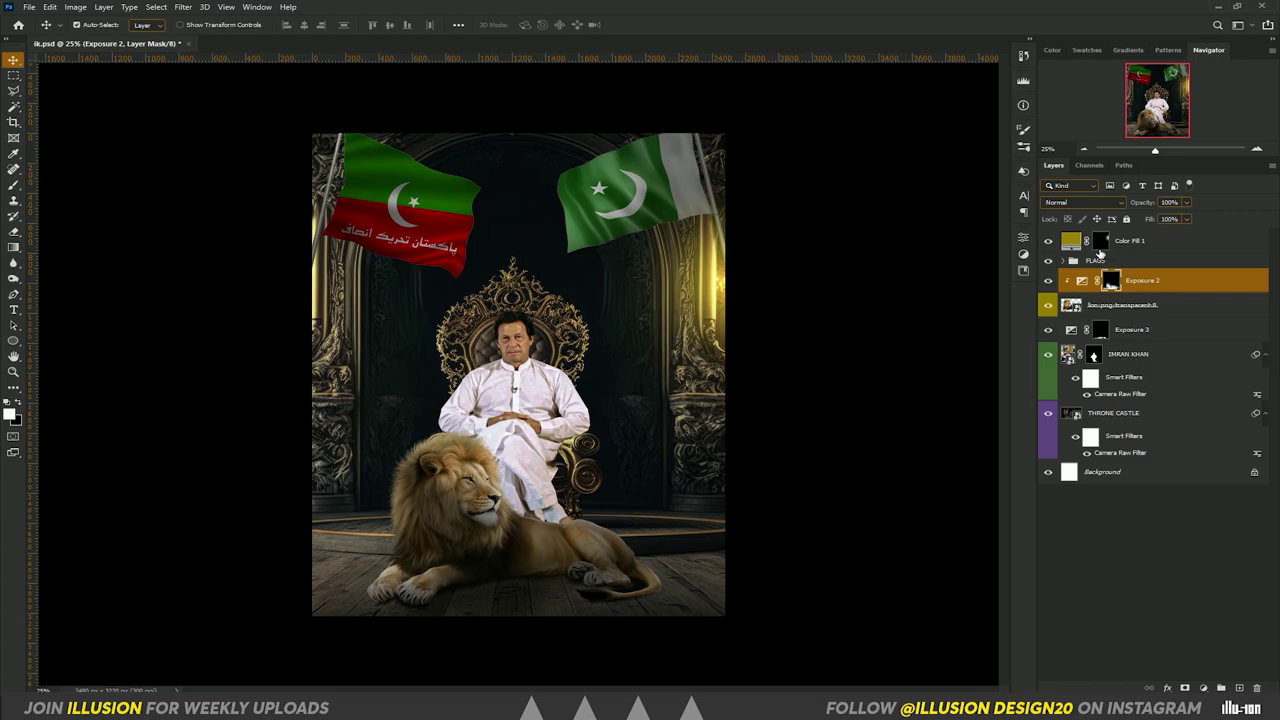
Select Color Fill 1's mask and set a soft round brush at 36% flow
click(1100, 247)
key(b)
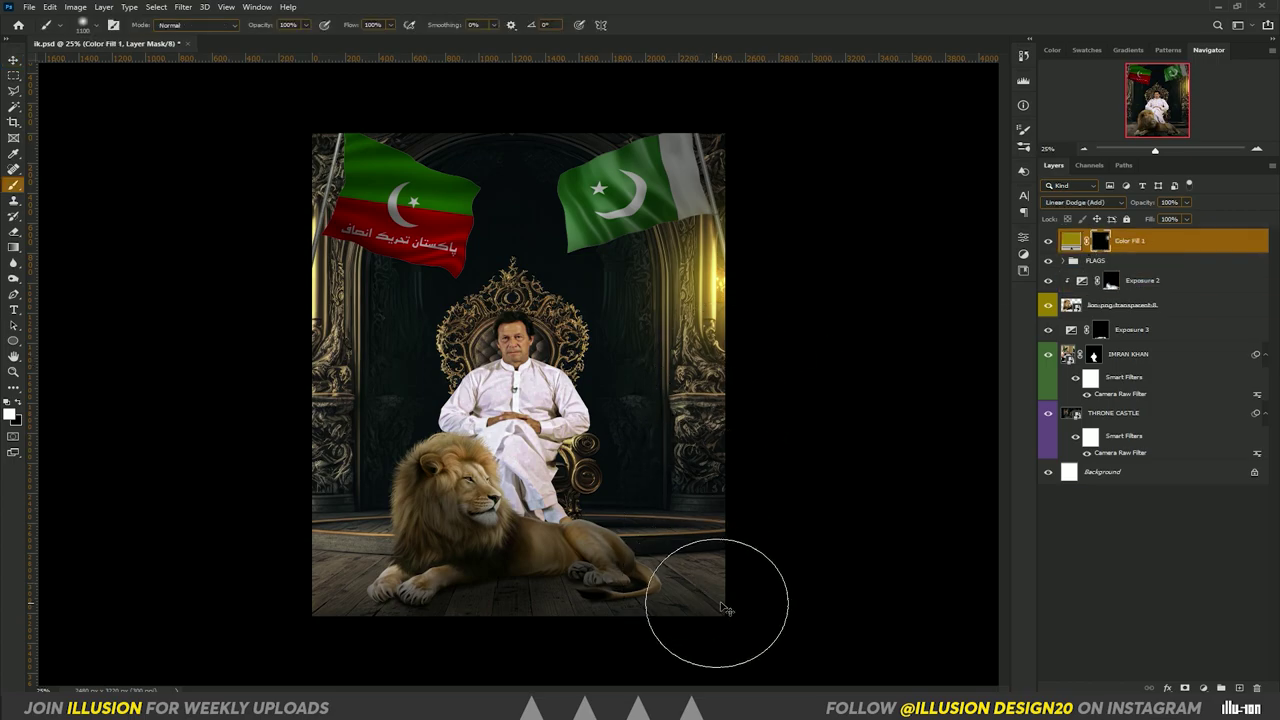
click(94, 25)
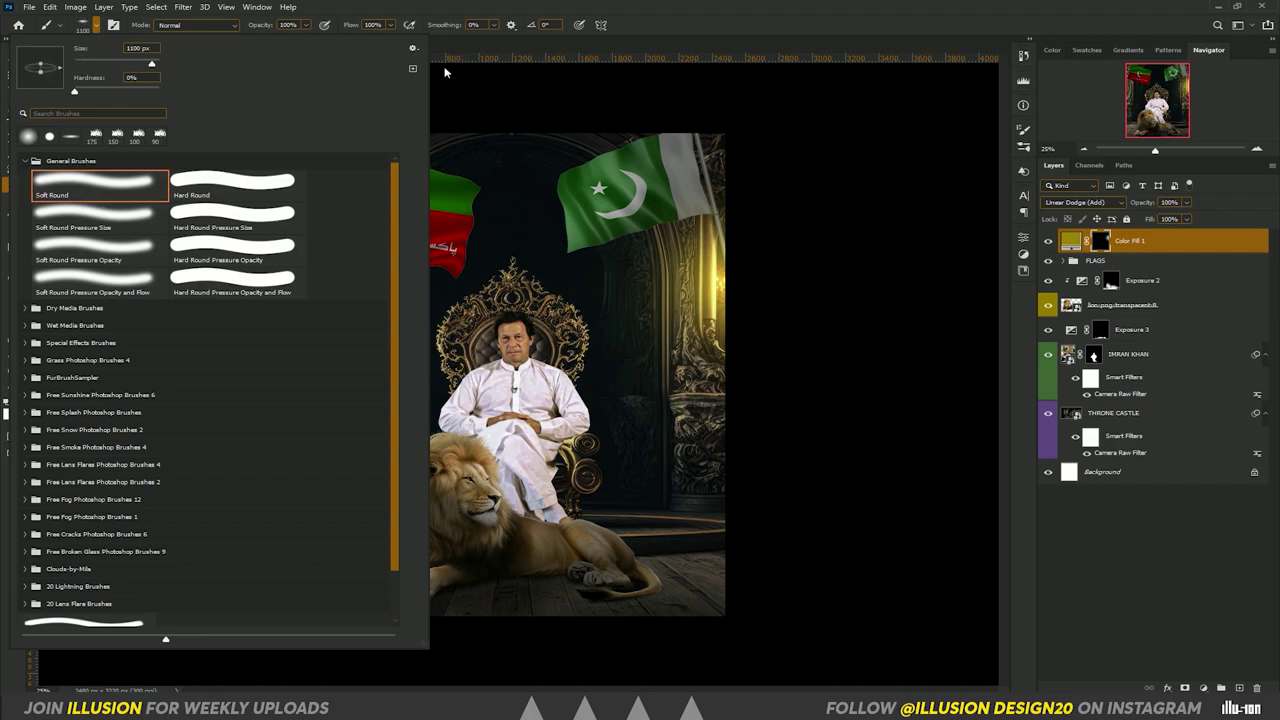
drag(352, 29, 316, 30)
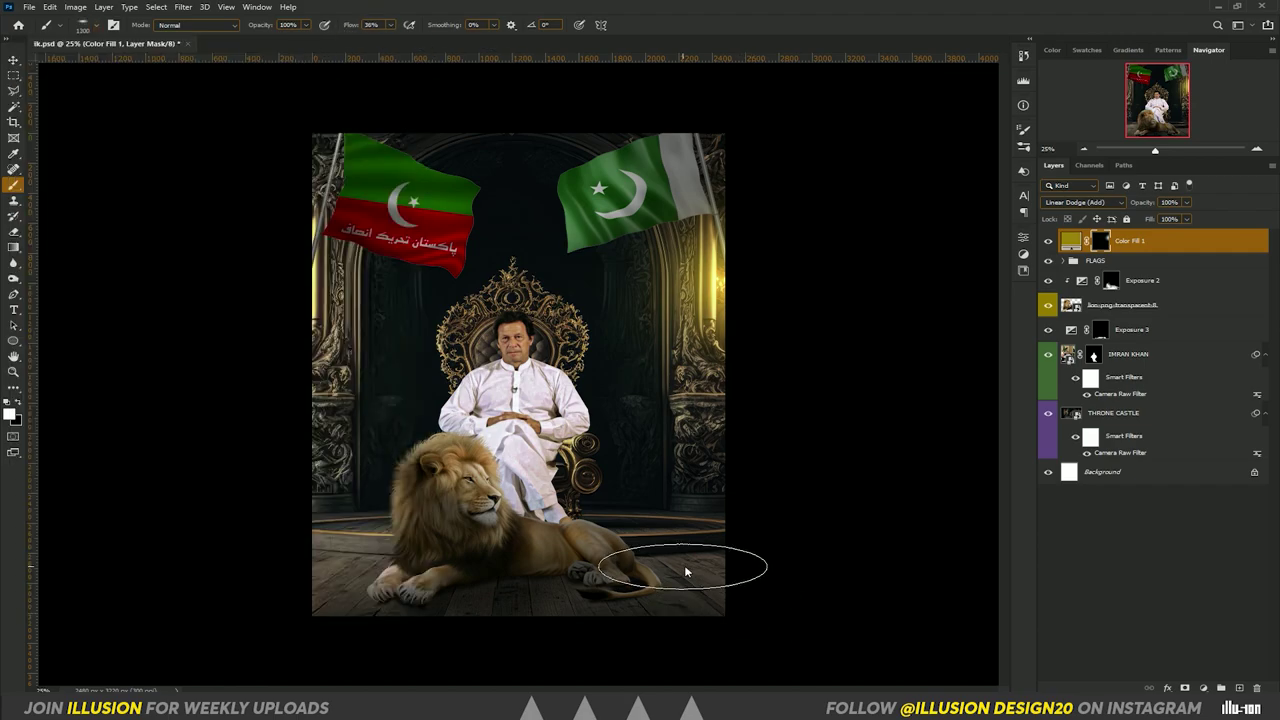
key(bracketright)
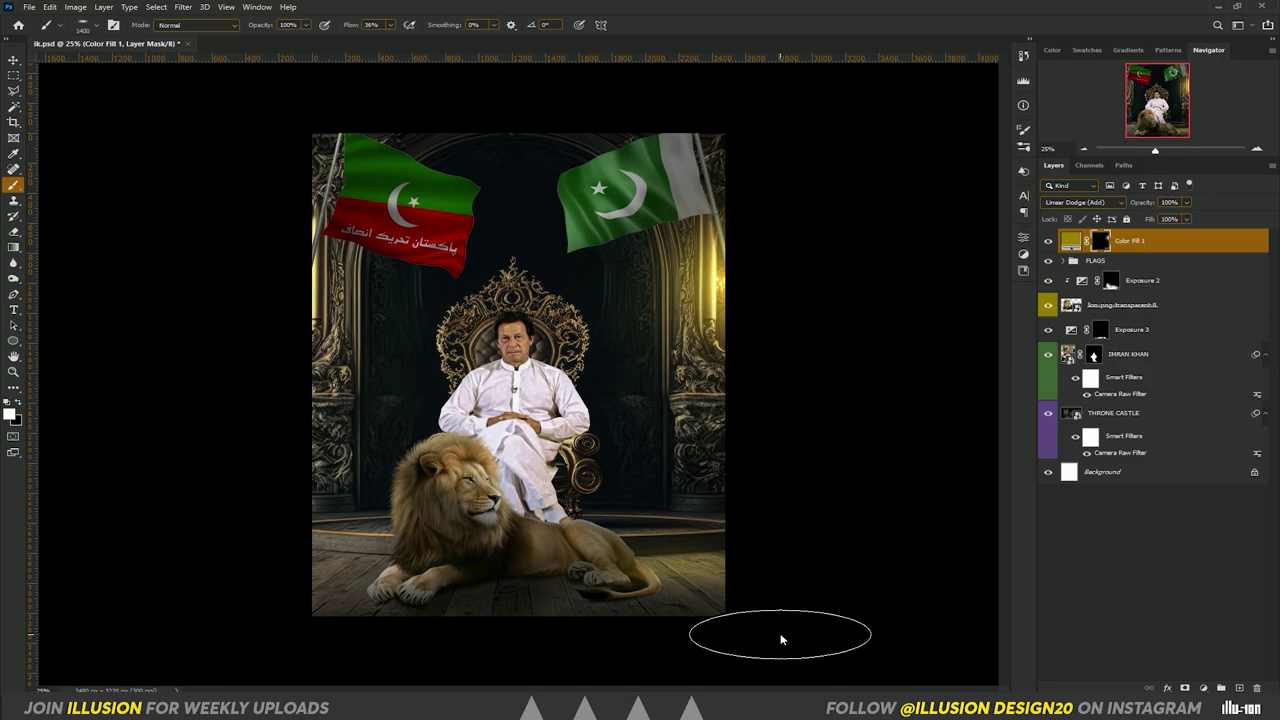
Paint golden glow onto the floor behind the lion's tail, toggling colours
mouse_move(744, 547)
mouse_down()
mouse_move(703, 529)
mouse_move(682, 550)
mouse_move(614, 529)
mouse_move(743, 534)
mouse_up()
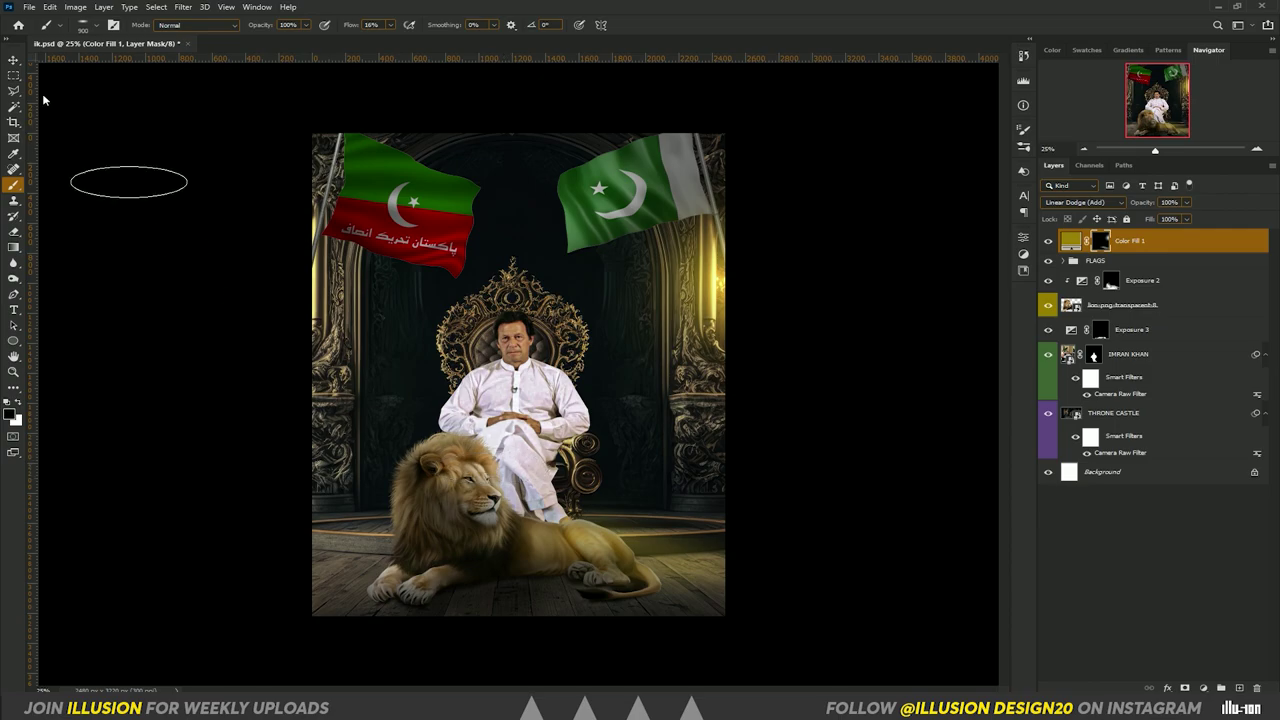
click(92, 30)
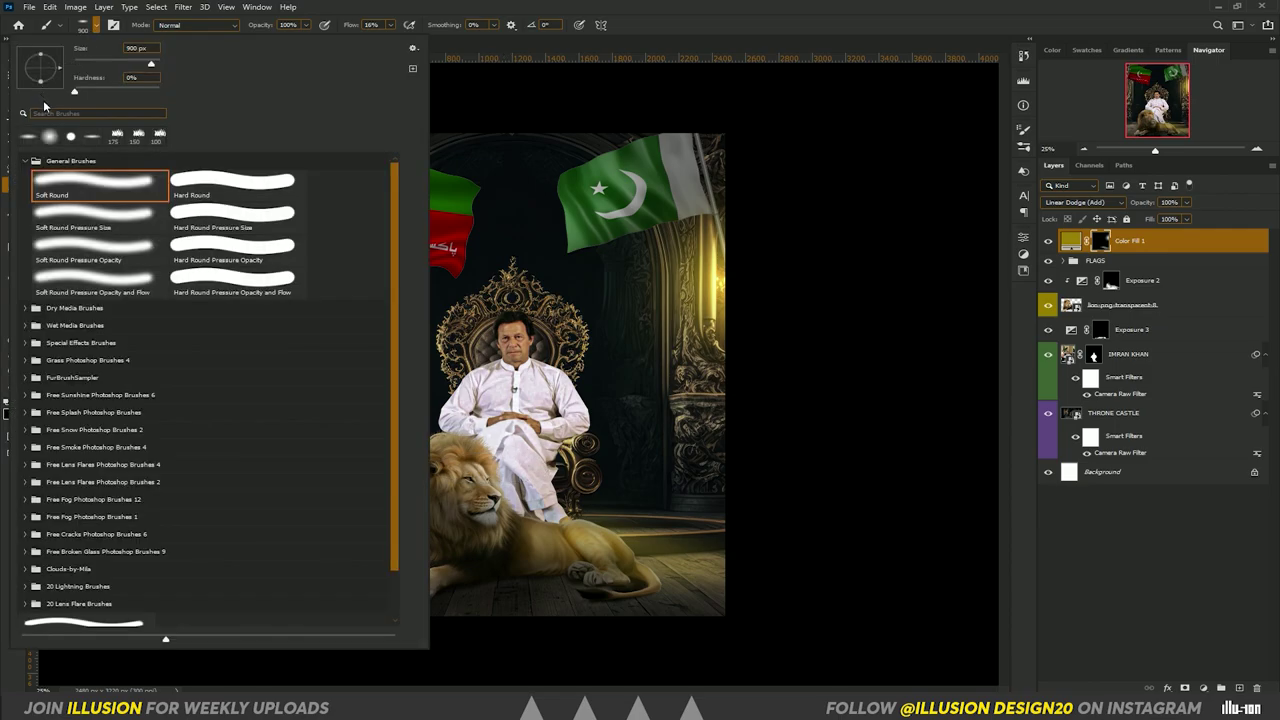
key(Return)
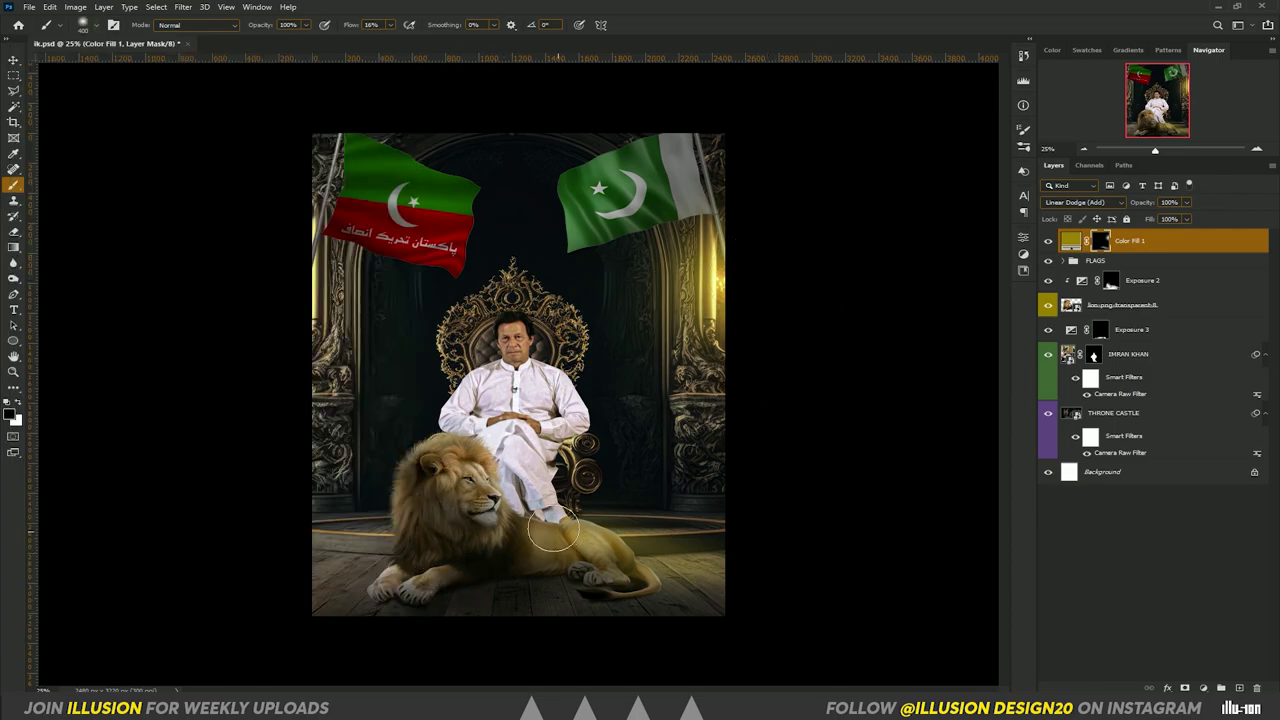
key(x)
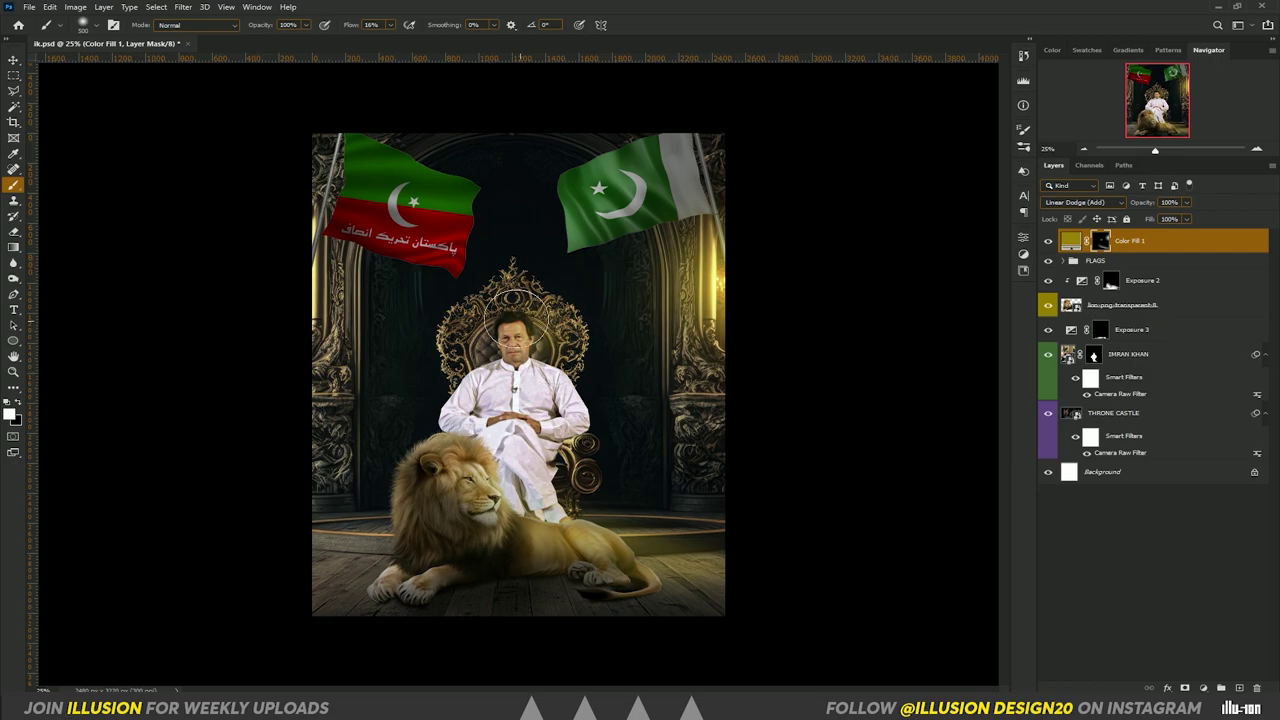
key(x)
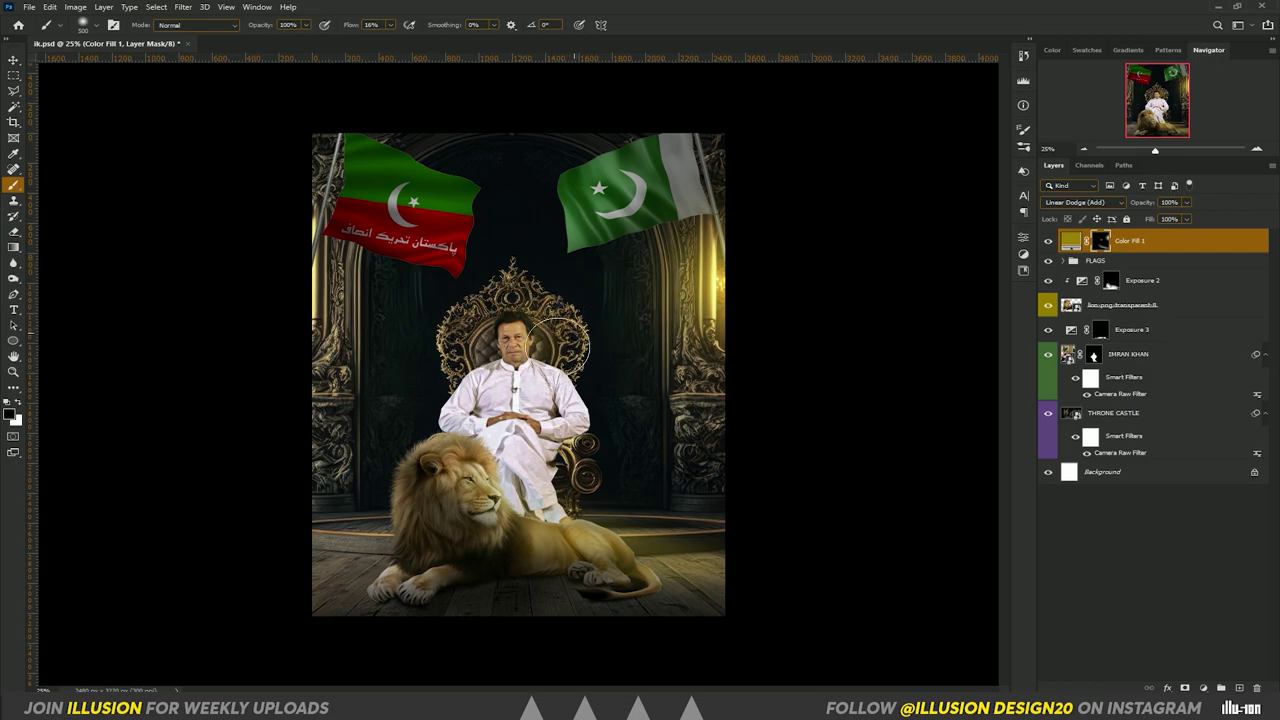
key(x)
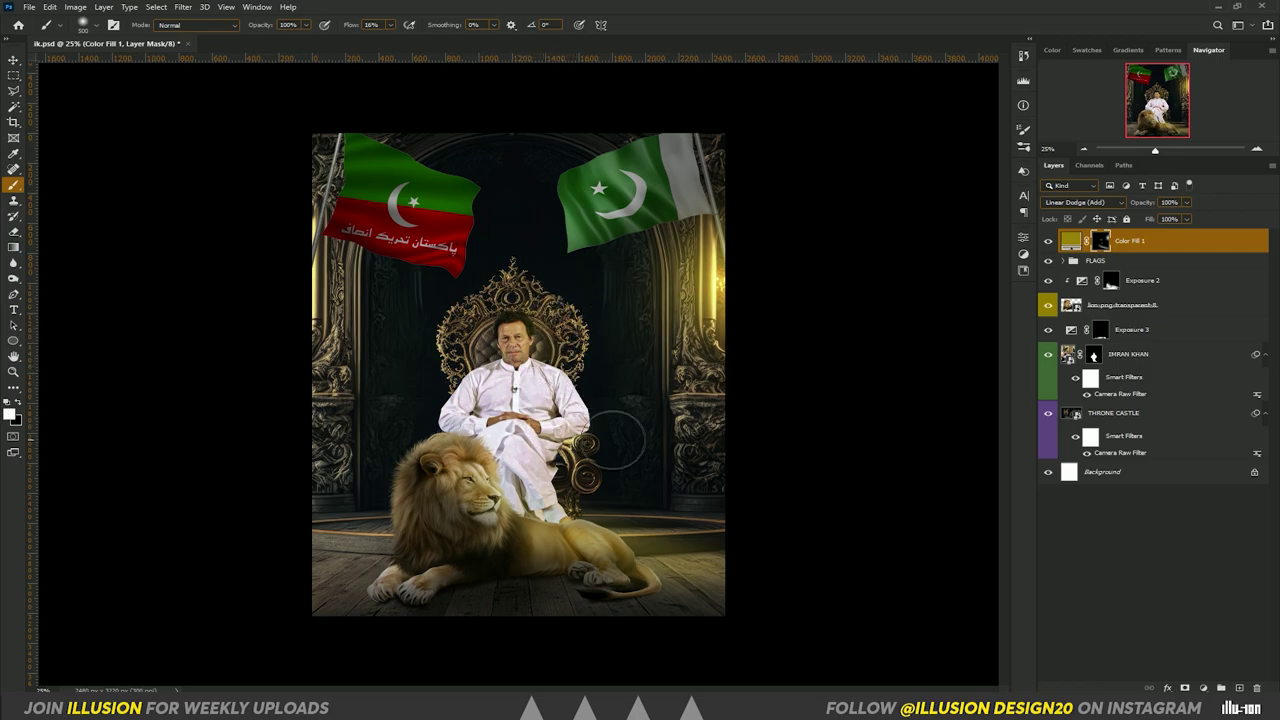
key(x)
key(x)
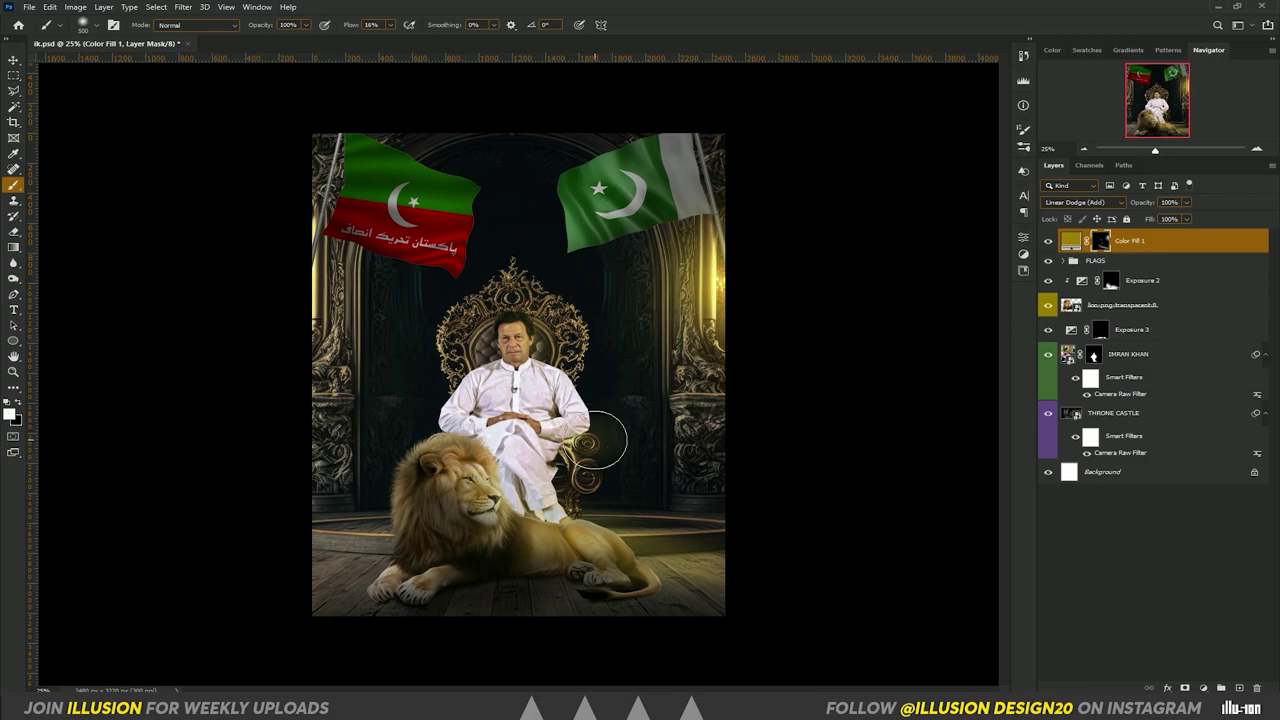
key(x)
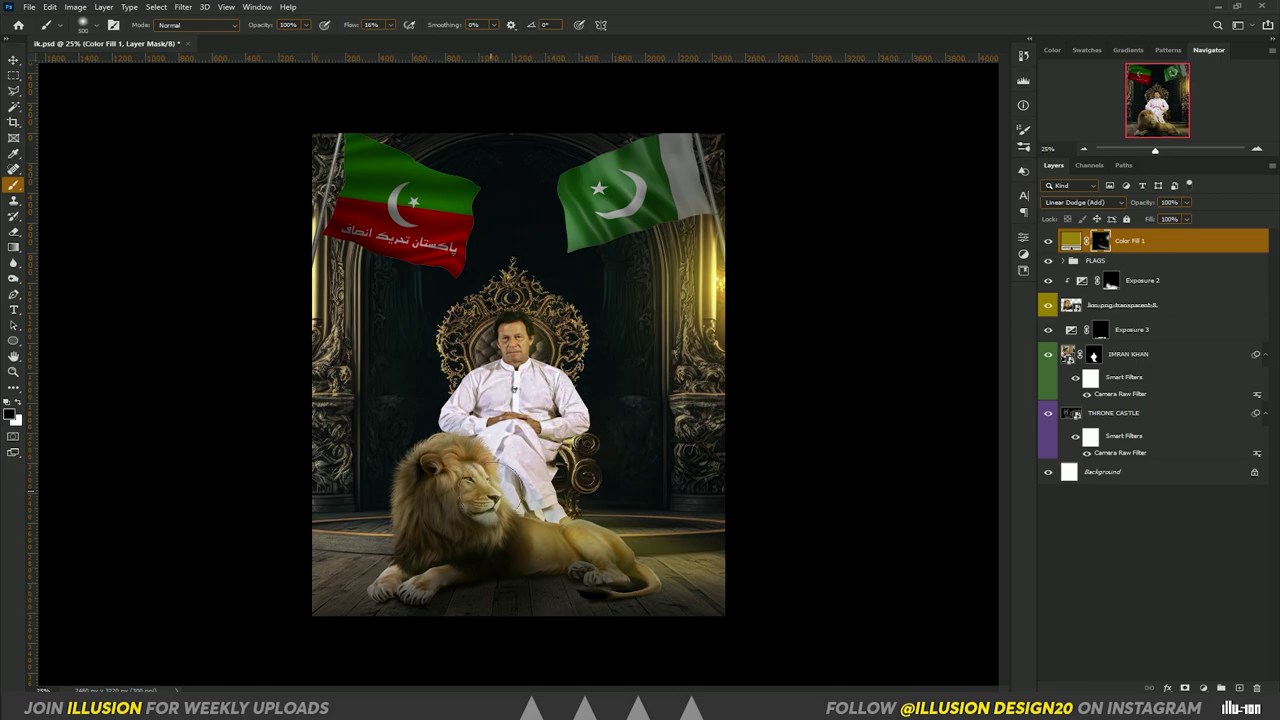
Brush golden glow onto the lion's face, left pillar and area below the green flag
drag(486, 496, 478, 488)
key(x)
drag(318, 330, 327, 268)
drag(655, 226, 726, 214)
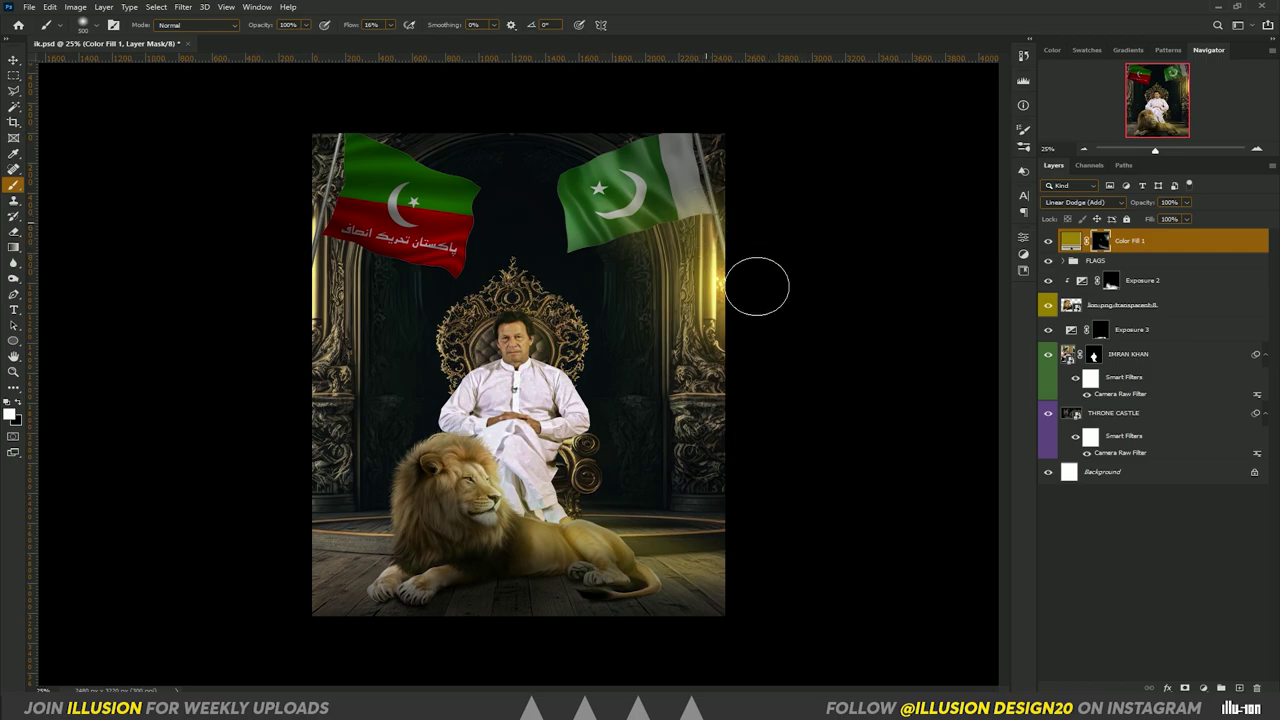
mouse_move(625, 262)
mouse_down()
mouse_move(603, 240)
mouse_move(617, 268)
mouse_up()
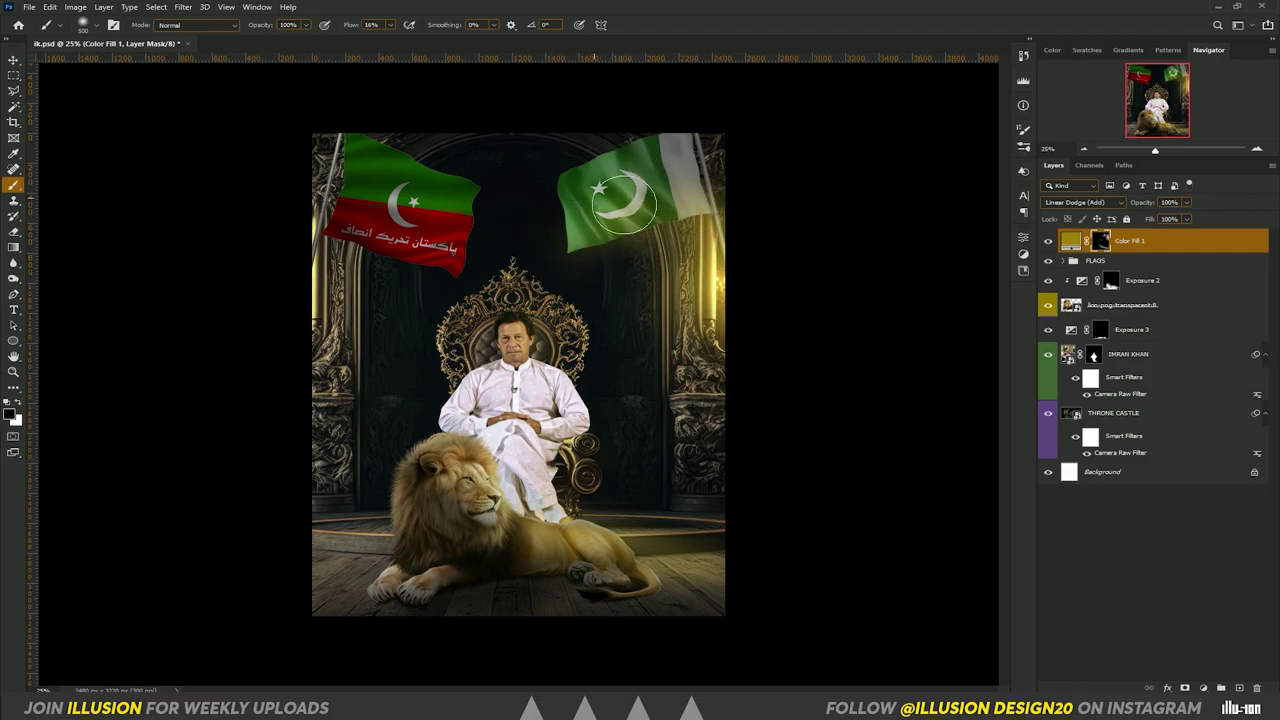
Brighten the lettering on the red PTI flag with the glow
key(x)
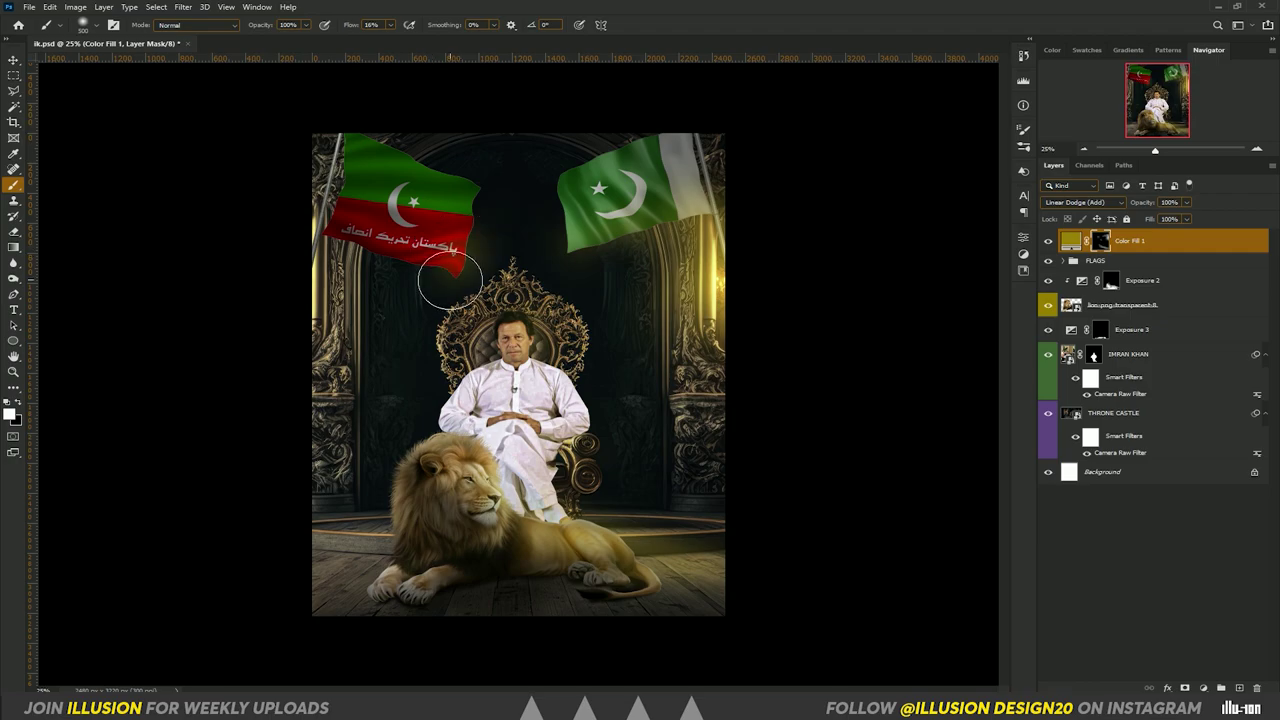
key(x)
mouse_move(455, 240)
mouse_down()
mouse_move(425, 245)
mouse_move(471, 229)
mouse_up()
key(x)
key(x)
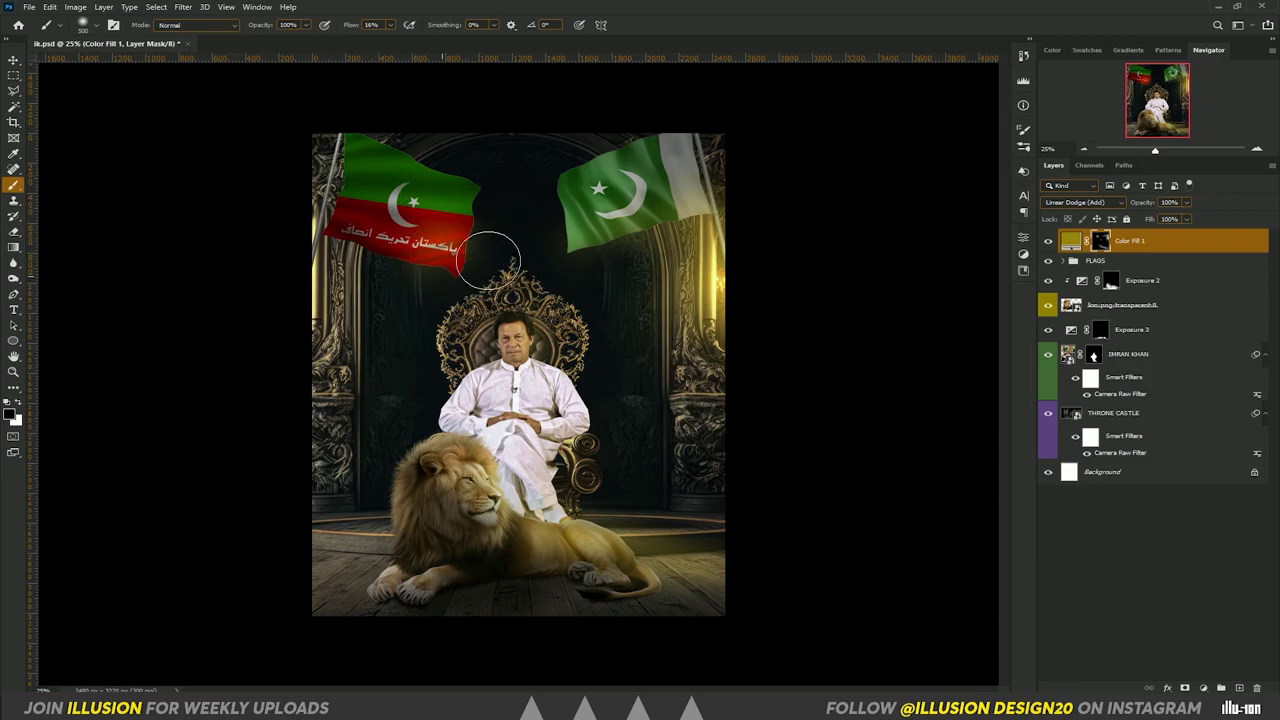
click(14, 61)
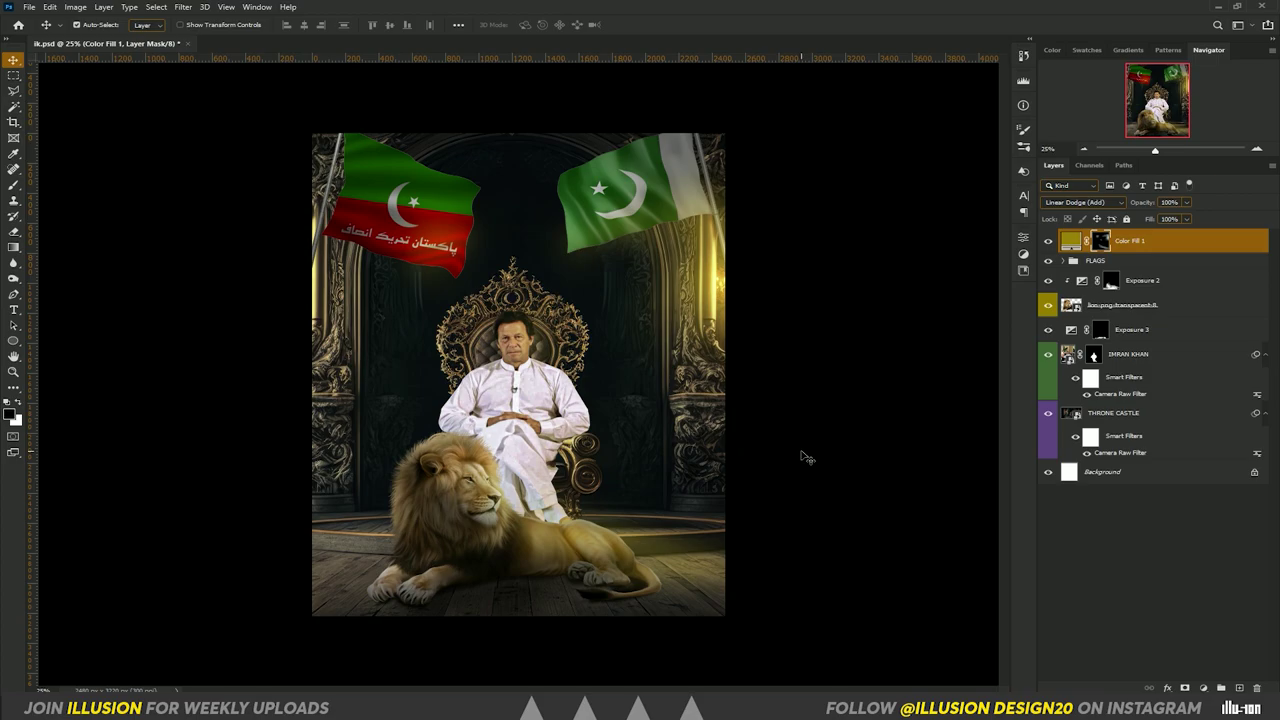
Apply a 4 px Field Blur smart filter to the PTI FLAG layer in the FLAGS group
click(380, 190)
click(1120, 307)
click(182, 7)
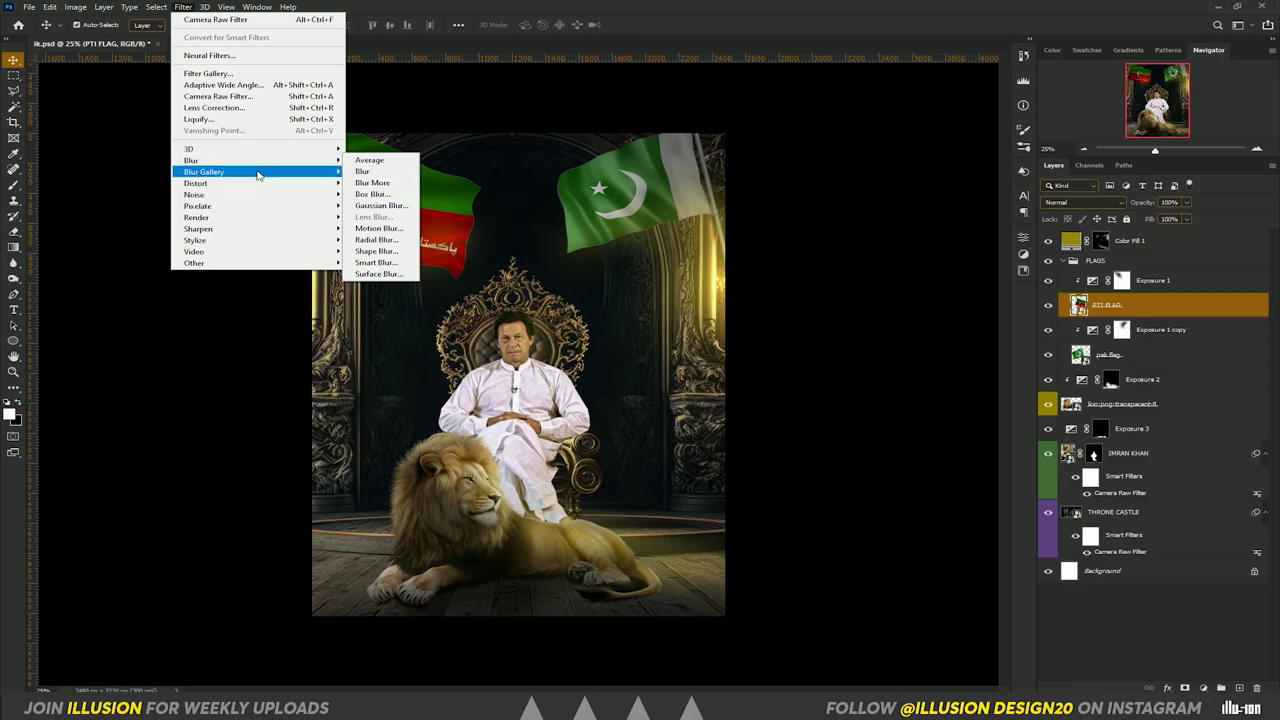
click(440, 183)
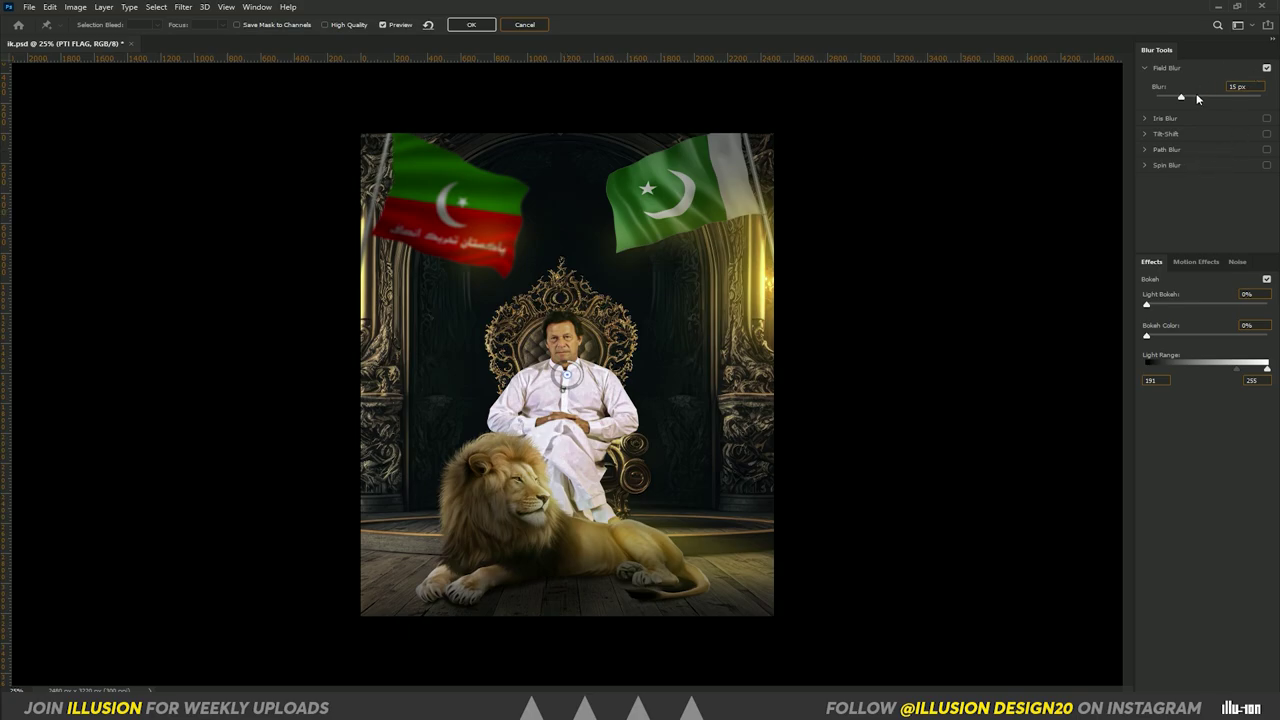
click(1163, 93)
click(469, 27)
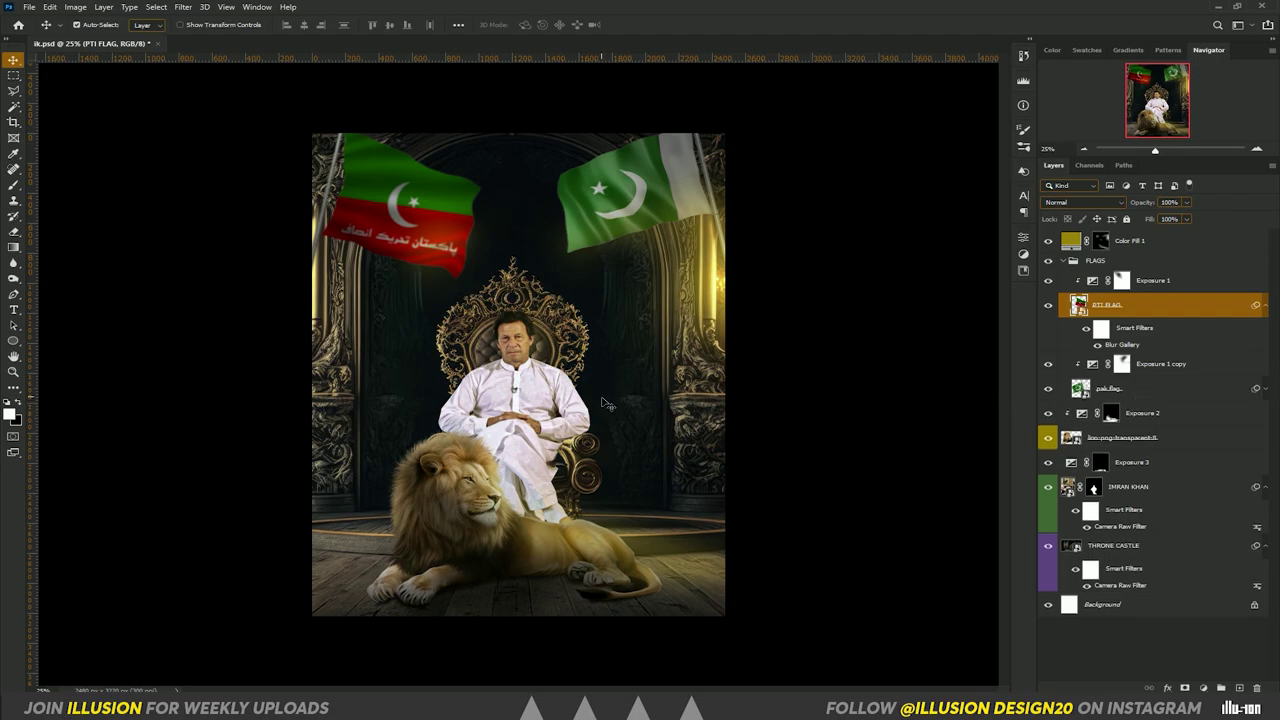
Start a Field Blur on the THRONE CASTLE layer with a 15 px first pin
click(1141, 553)
click(181, 8)
mouse_move(204, 172)
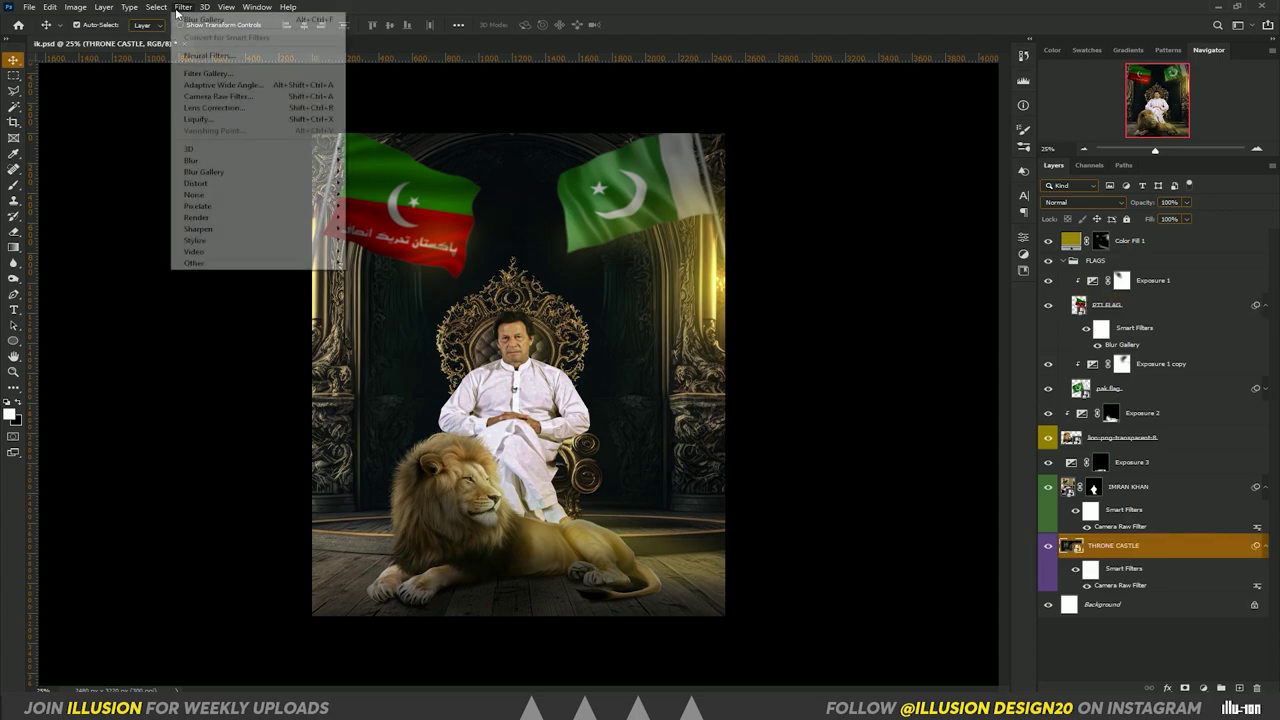
click(372, 171)
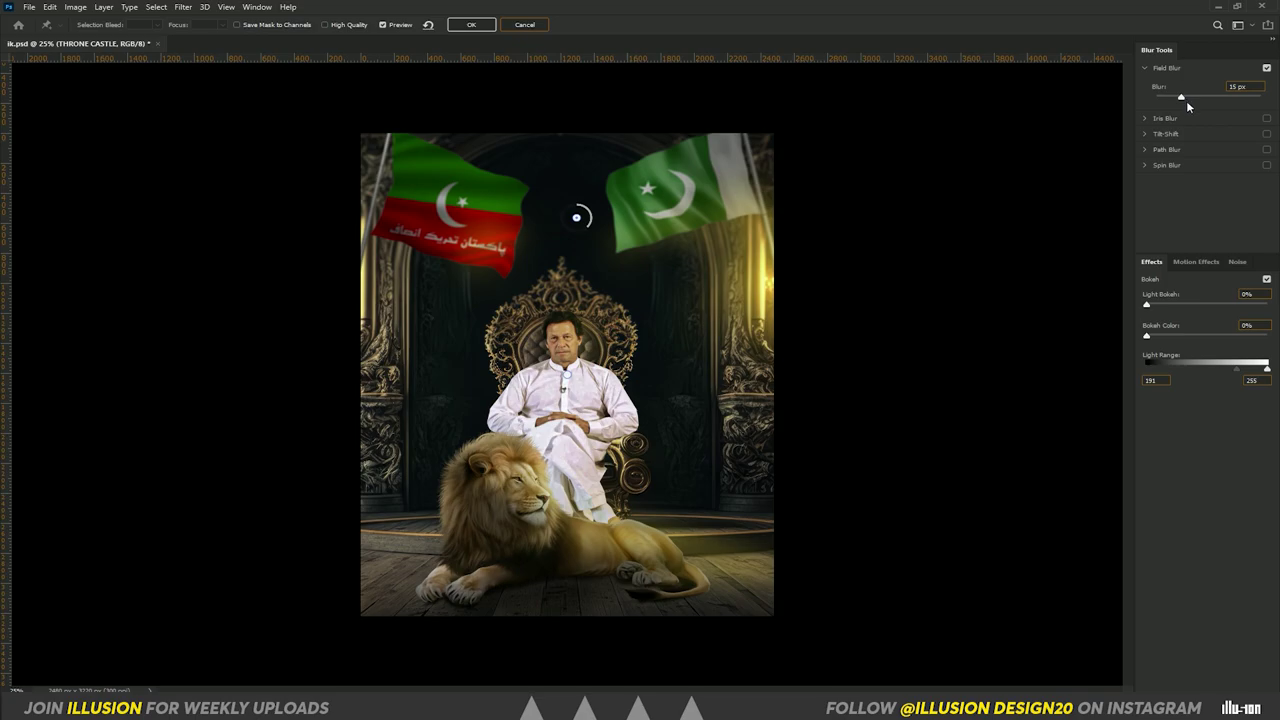
key(ctrl+plus)
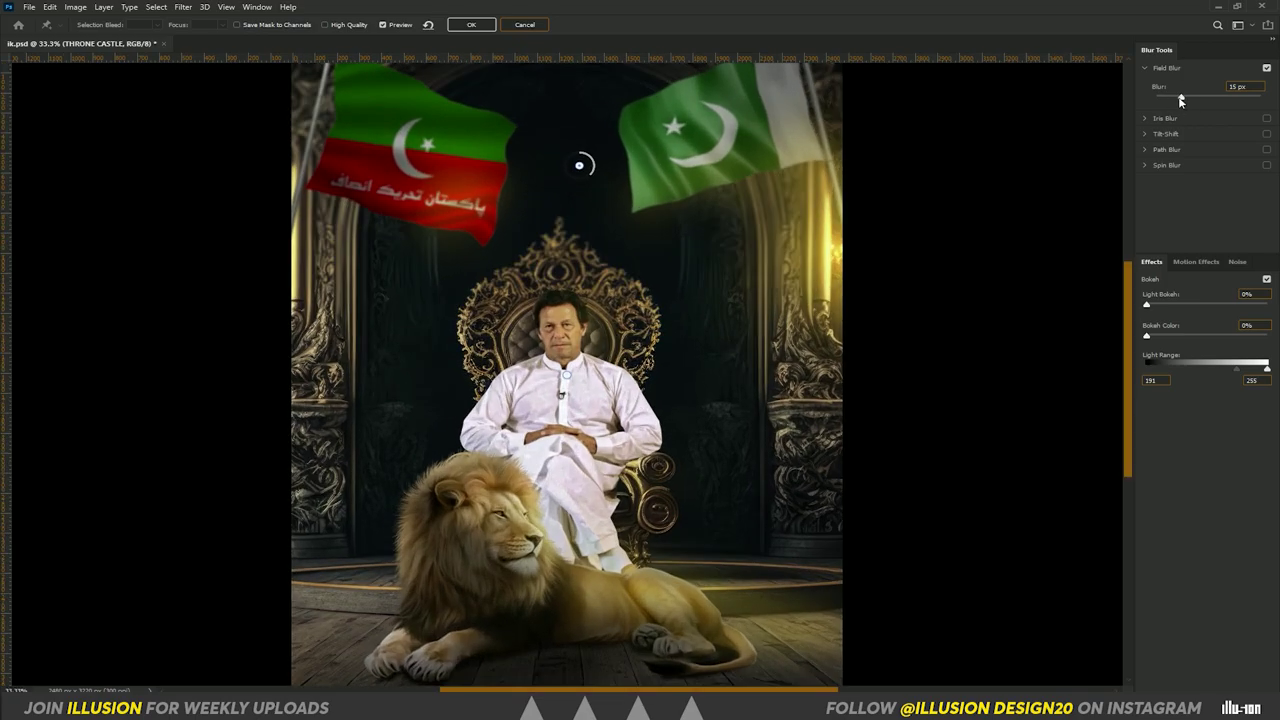
drag(1181, 100, 1141, 97)
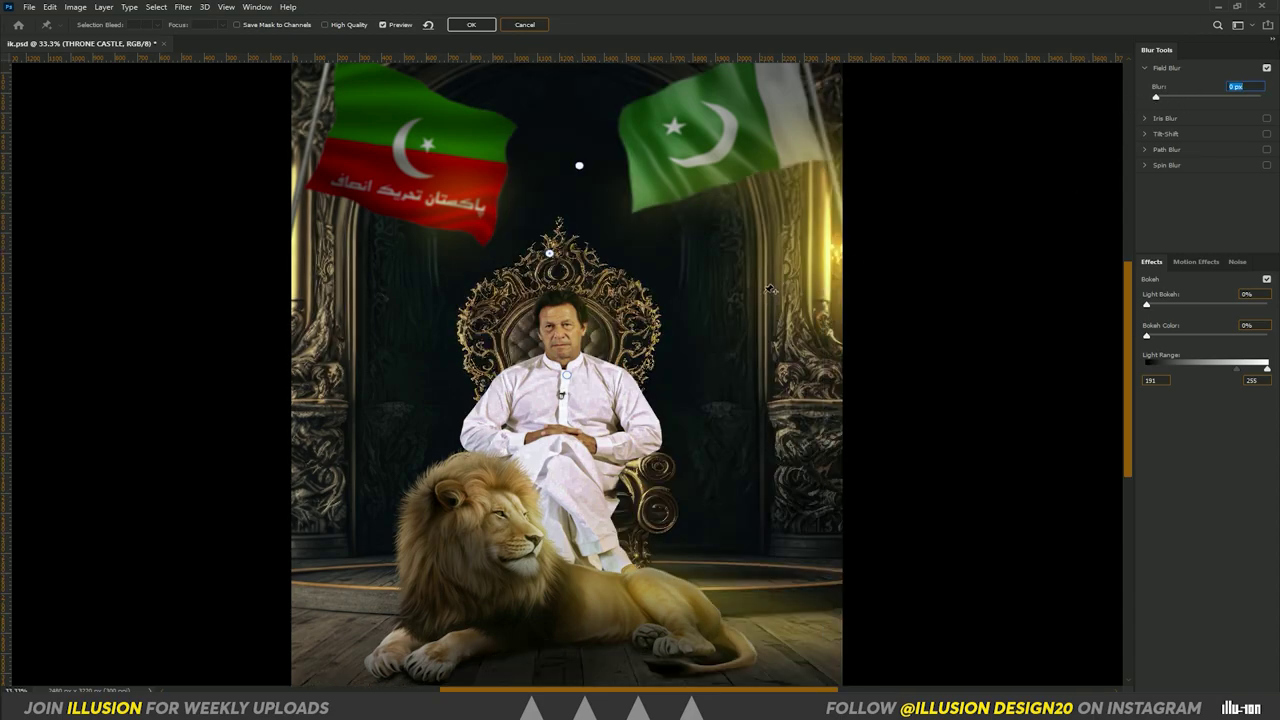
key(ctrl+z)
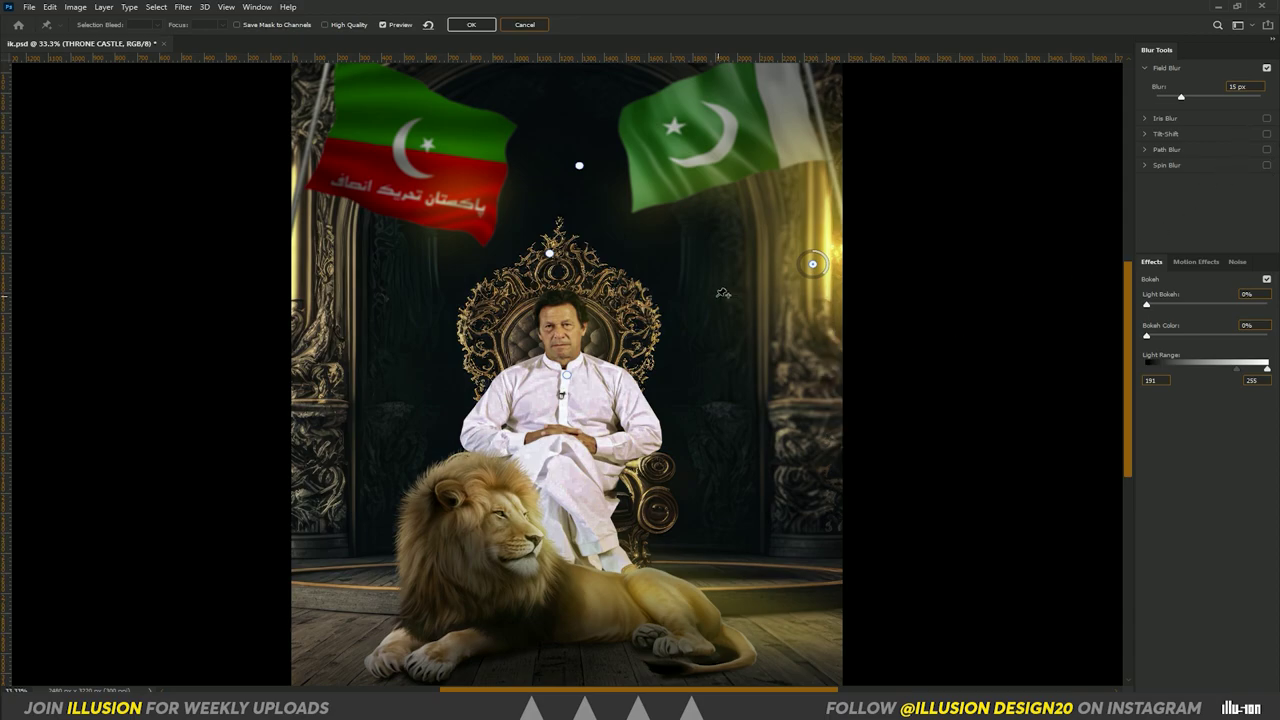
Add Field Blur pins: 15 px on the left pillar, 0 px on the throne
click(302, 311)
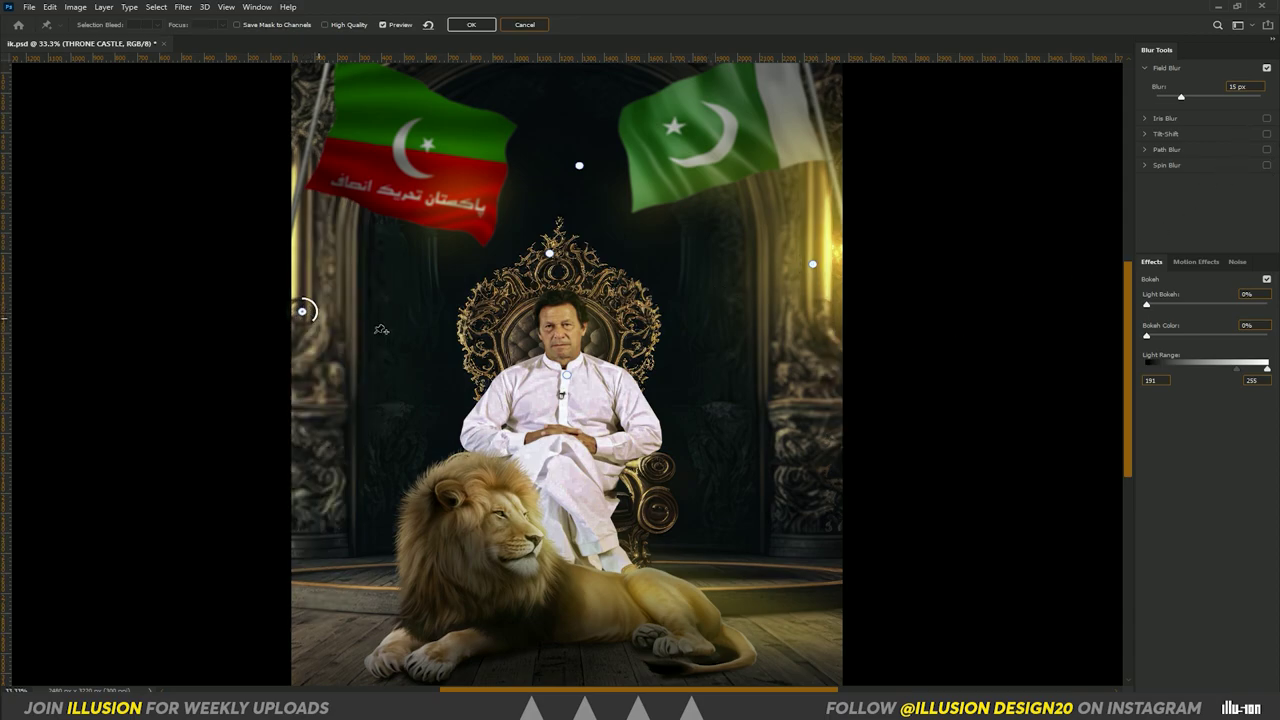
click(510, 341)
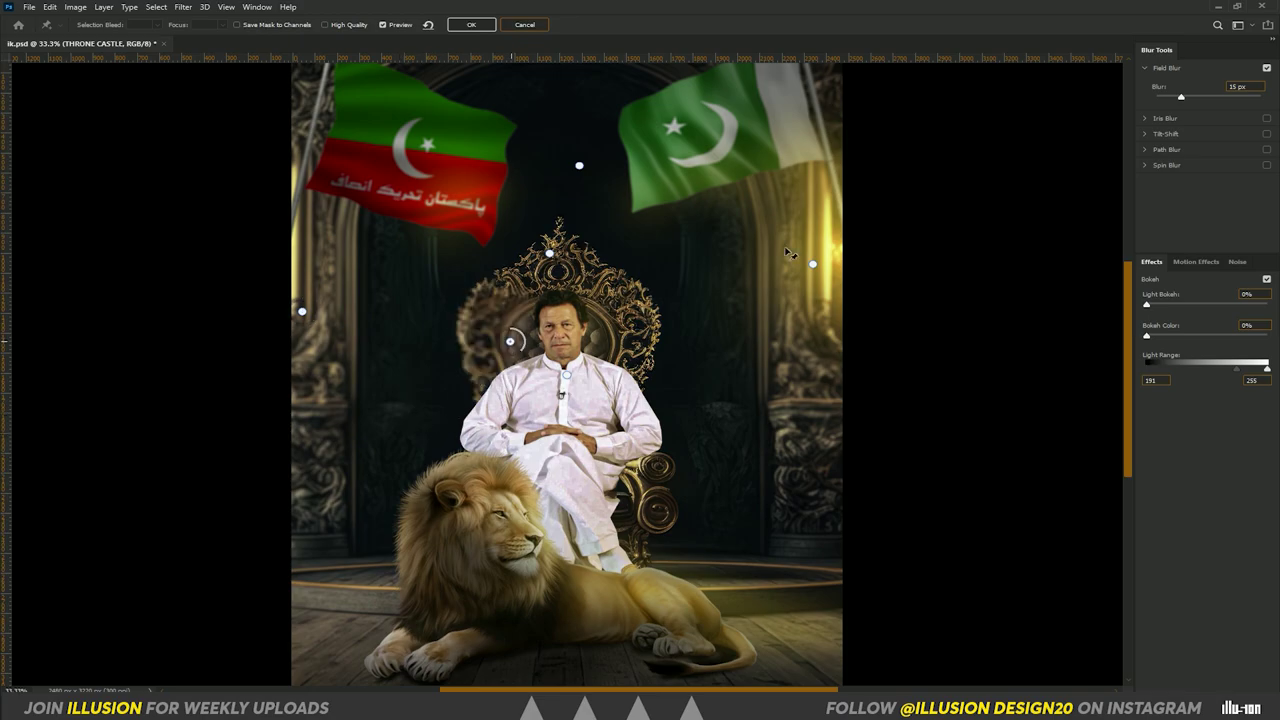
drag(1164, 93, 1181, 96)
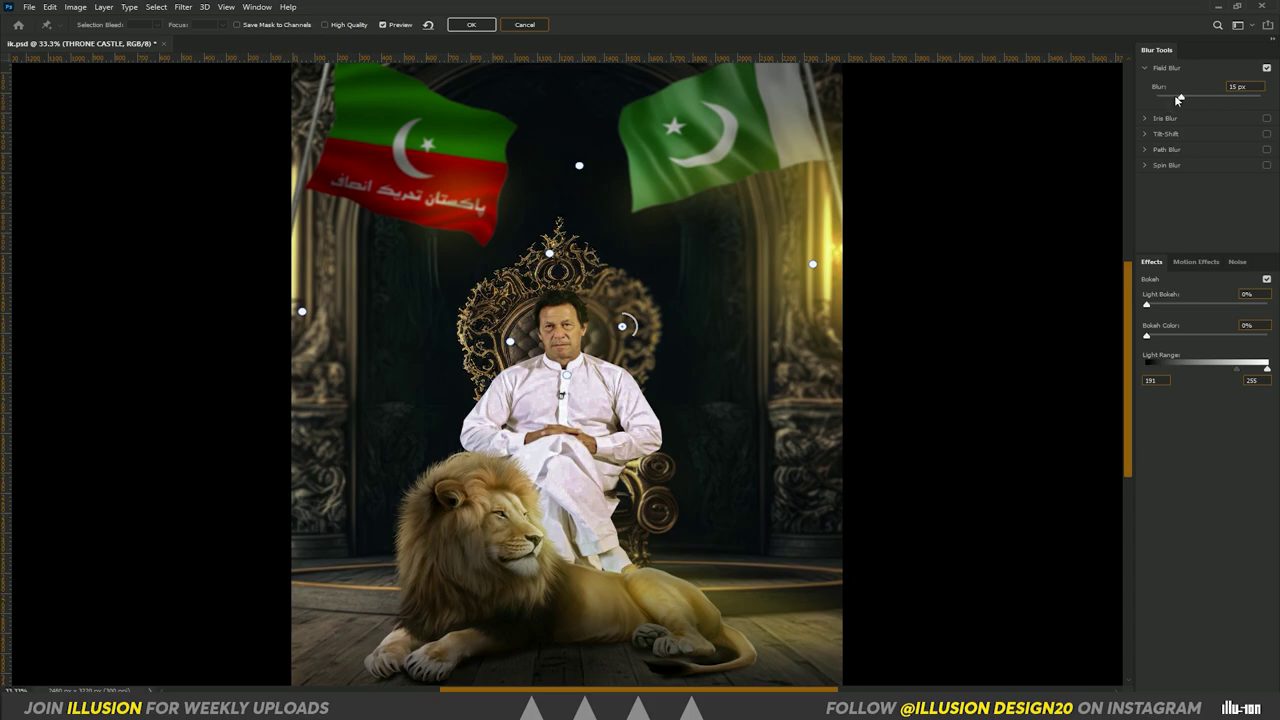
drag(1179, 99, 1142, 94)
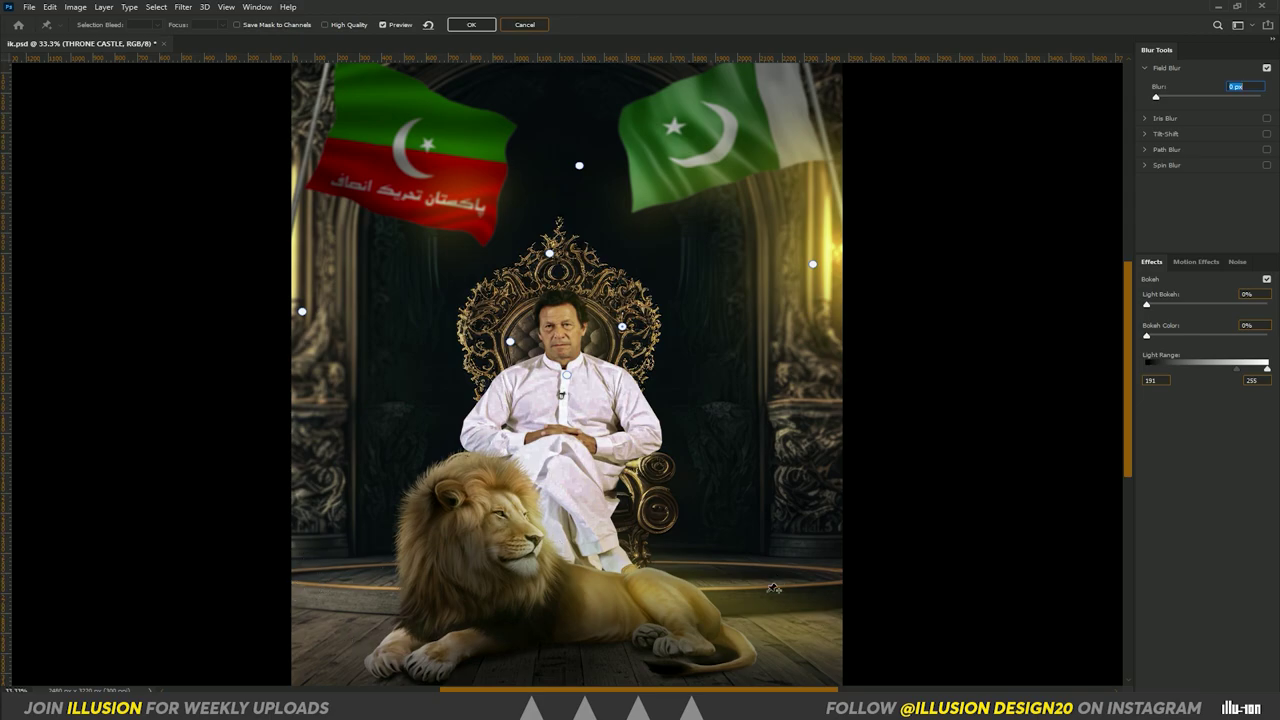
Add pins on the floor, right pillar, throne side, left side and lion, keeping floor, throne and lion at 0 px
click(581, 663)
drag(1181, 97, 1078, 110)
click(805, 493)
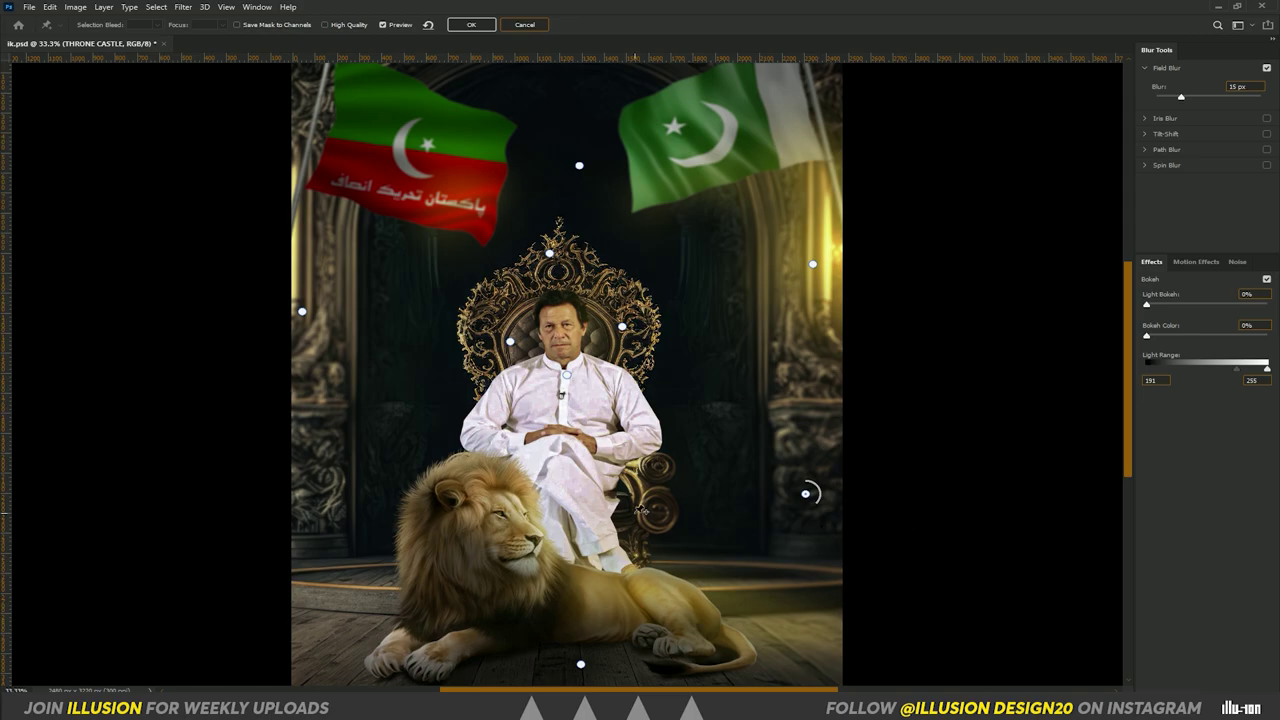
click(656, 500)
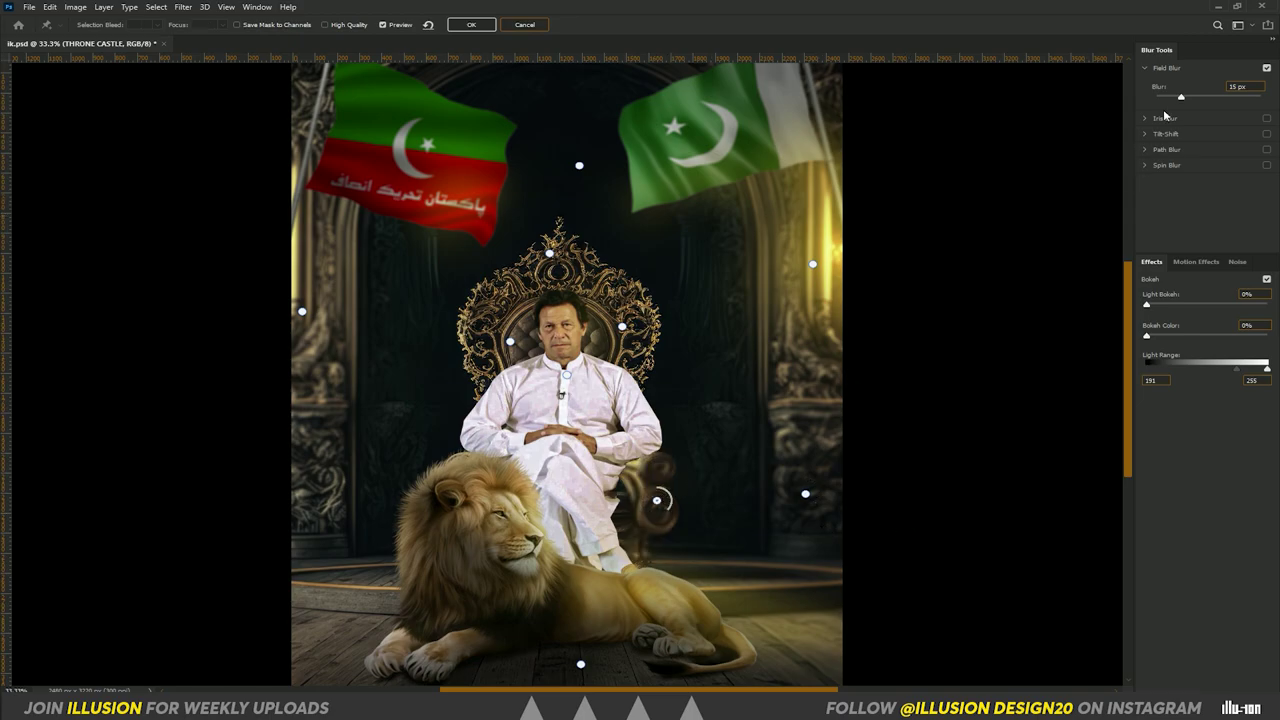
drag(1160, 97, 1150, 97)
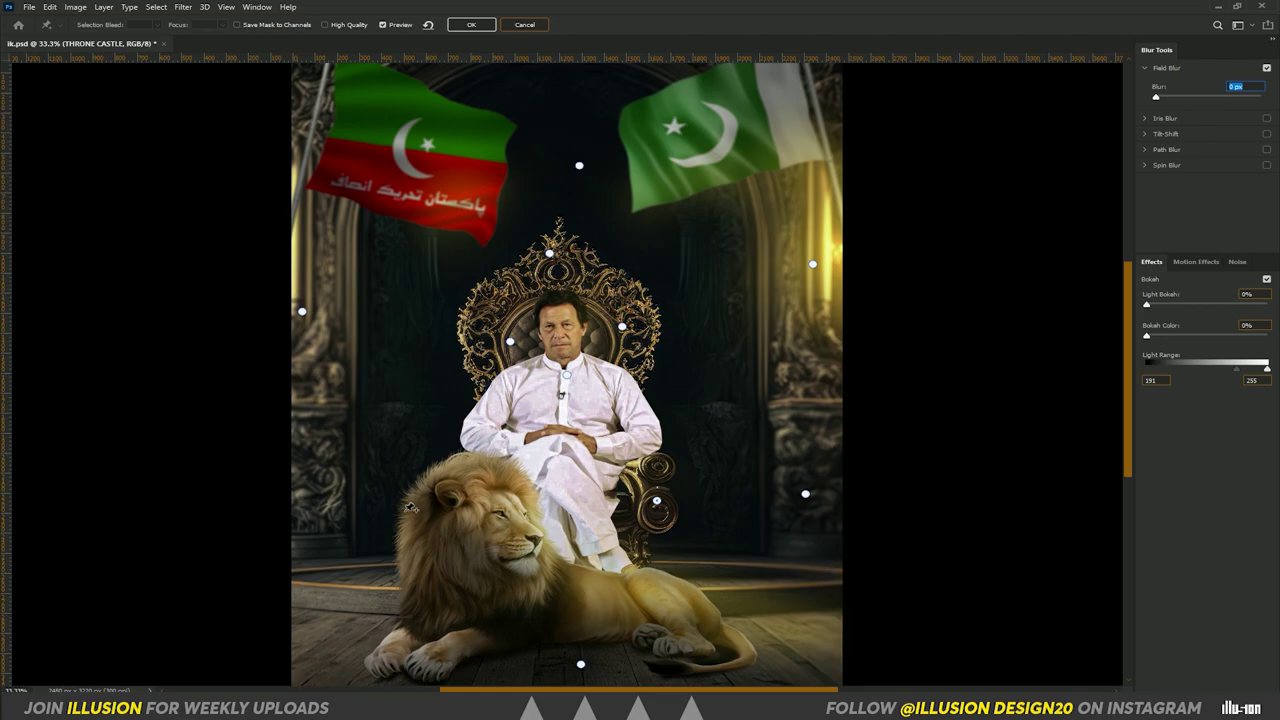
click(308, 508)
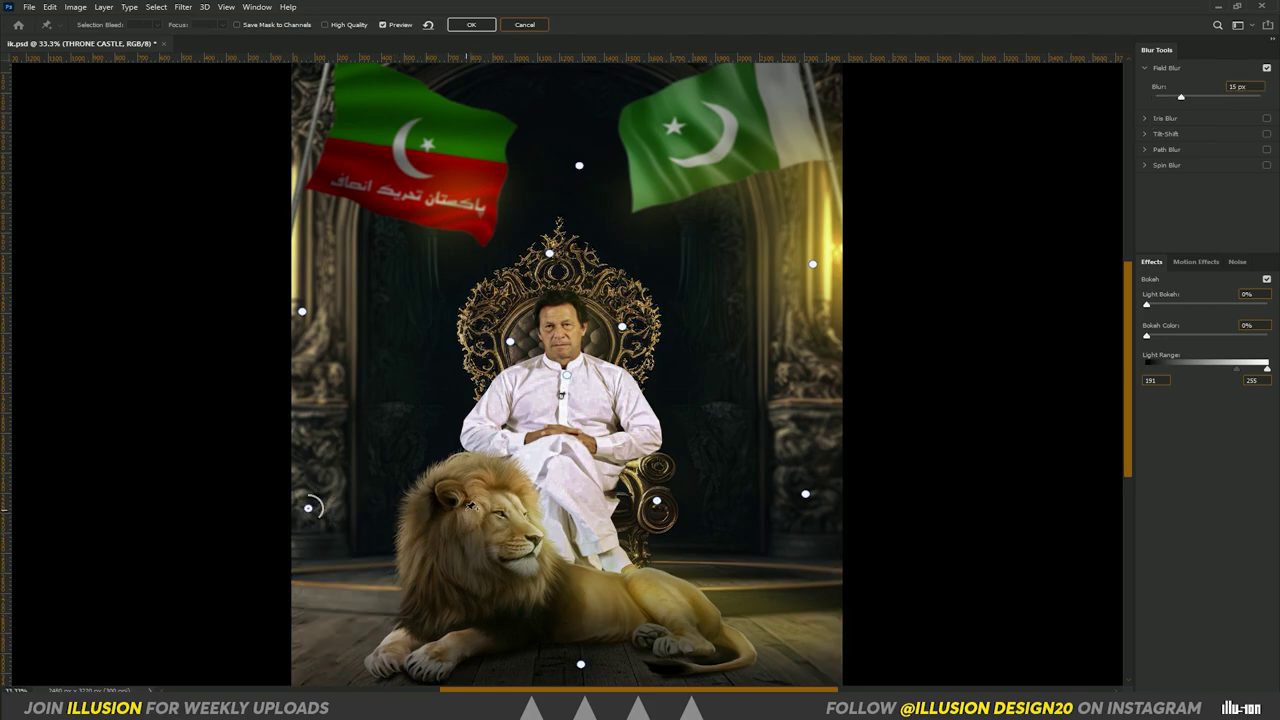
click(466, 510)
drag(1178, 99, 1118, 94)
Move the lion pin onto its body and the left pin to the edge, add one more pin, and commit the blur
drag(466, 511, 450, 567)
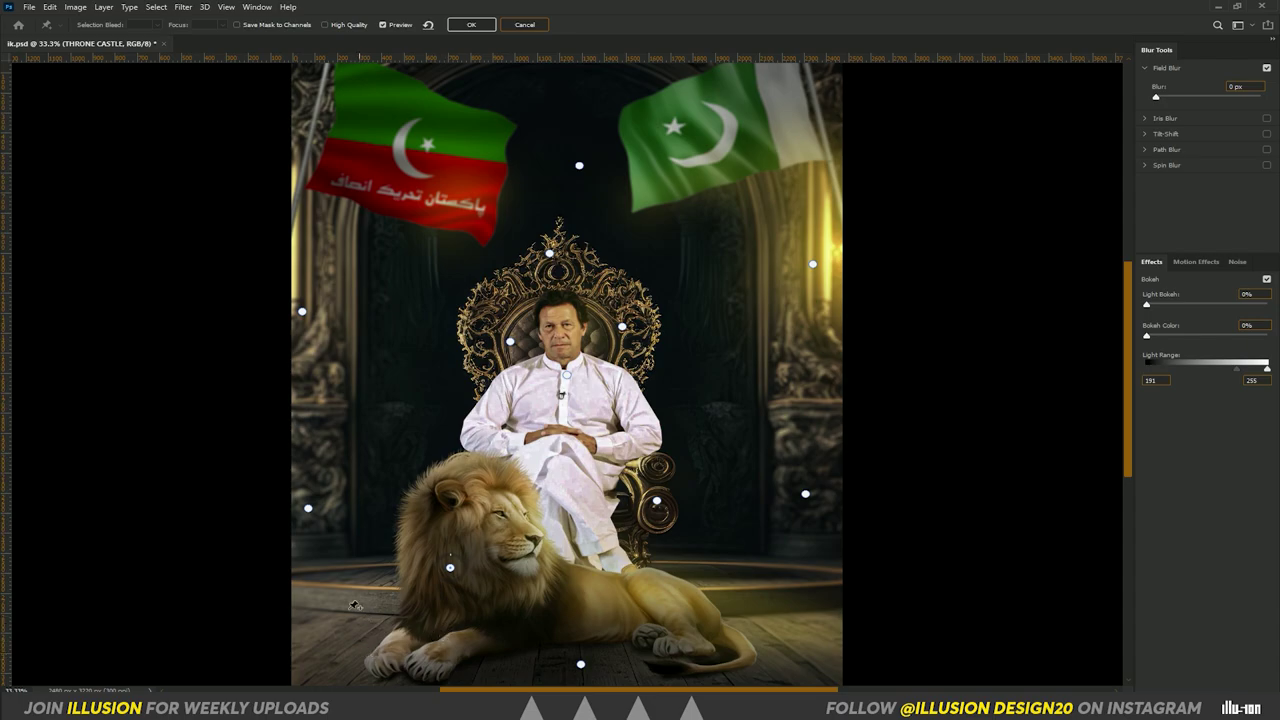
drag(308, 509, 257, 508)
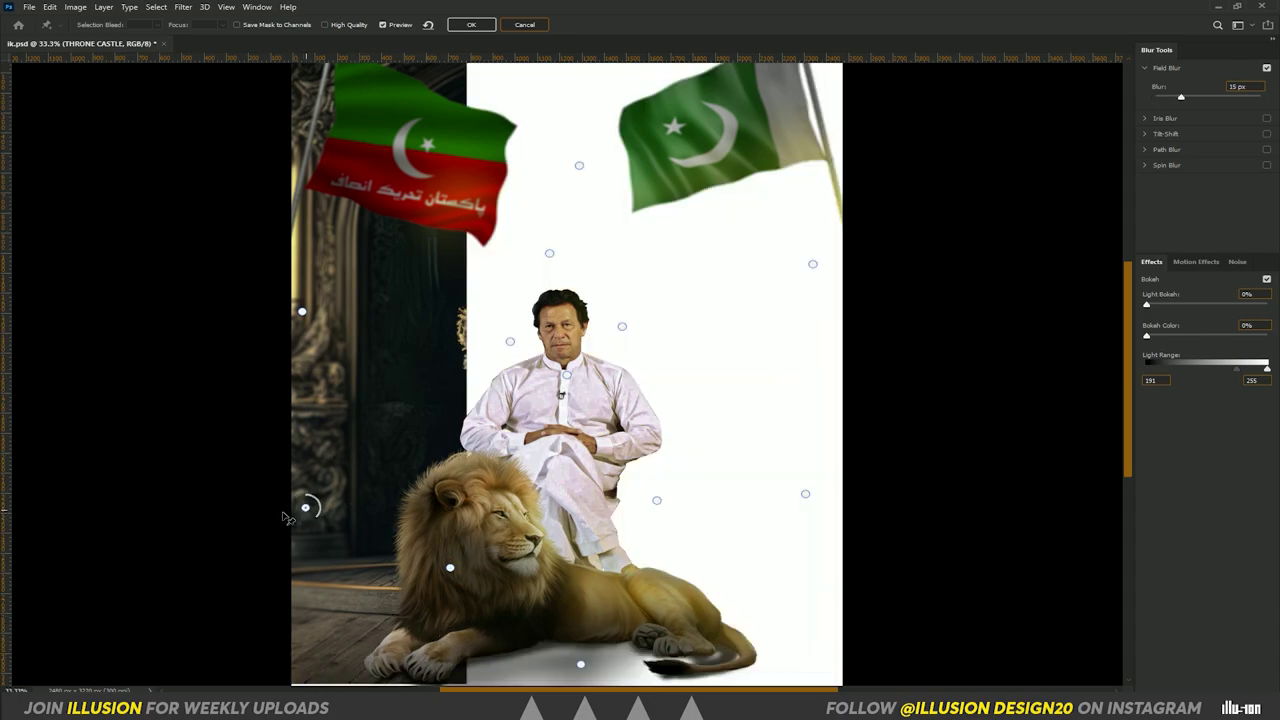
scroll(765, 521, down, 2)
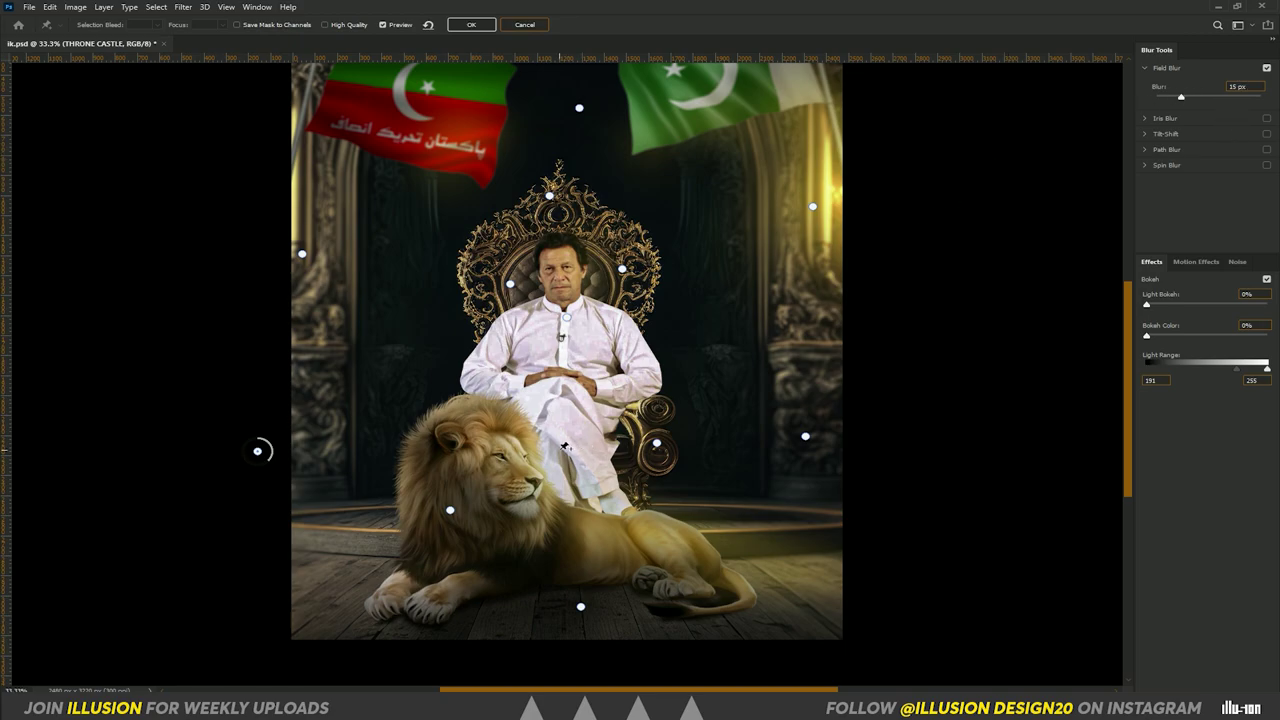
click(559, 450)
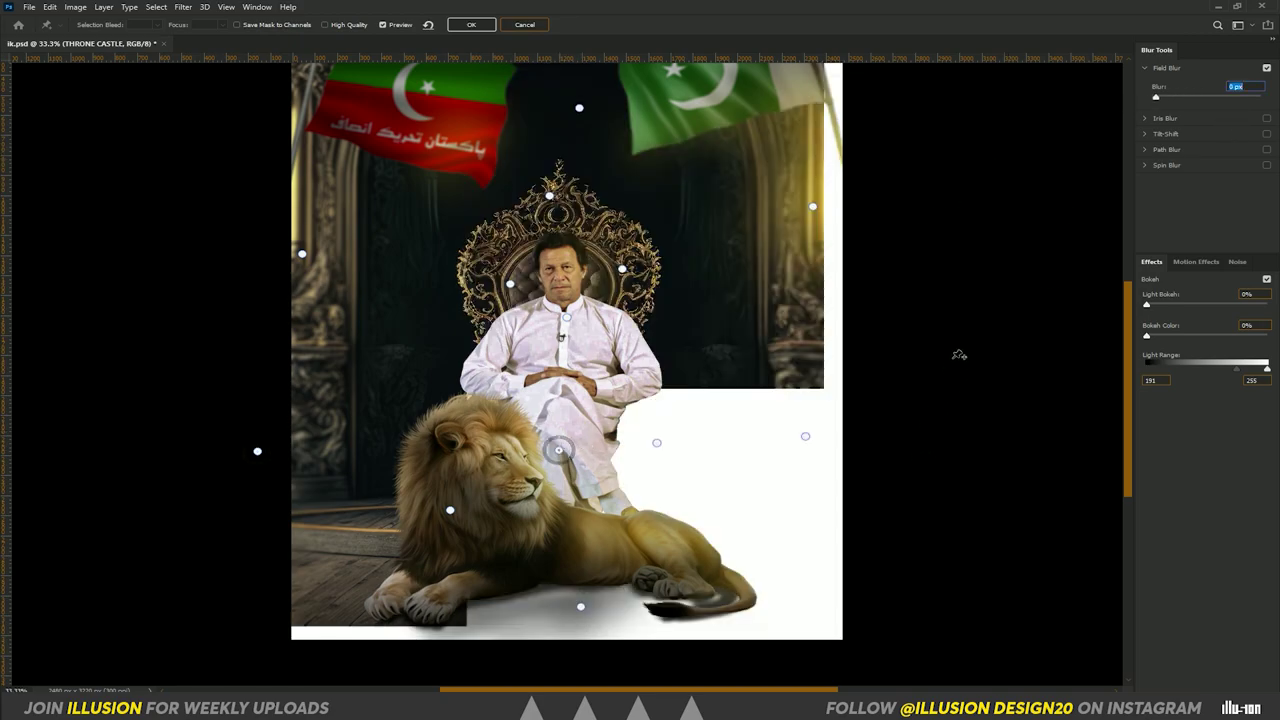
click(489, 28)
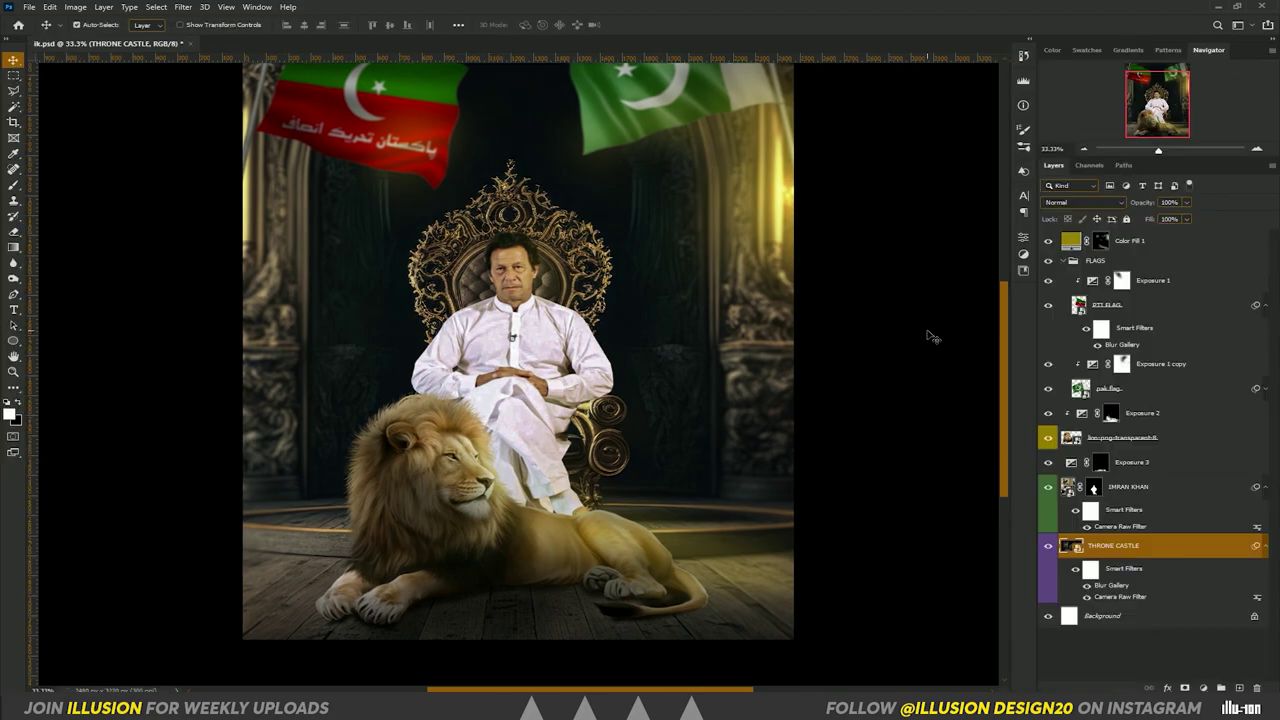
Reopen the PTI FLAG Field Blur and raise it to 12 px
key(ctrl+minus)
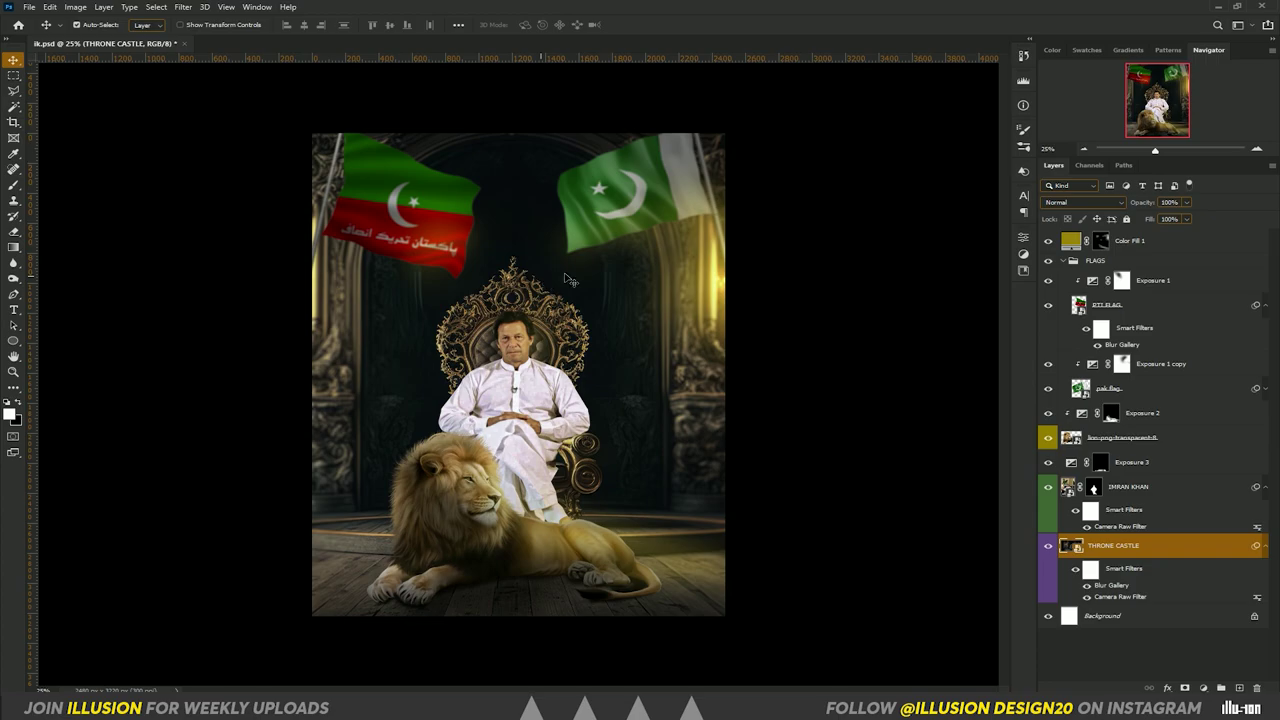
click(1140, 306)
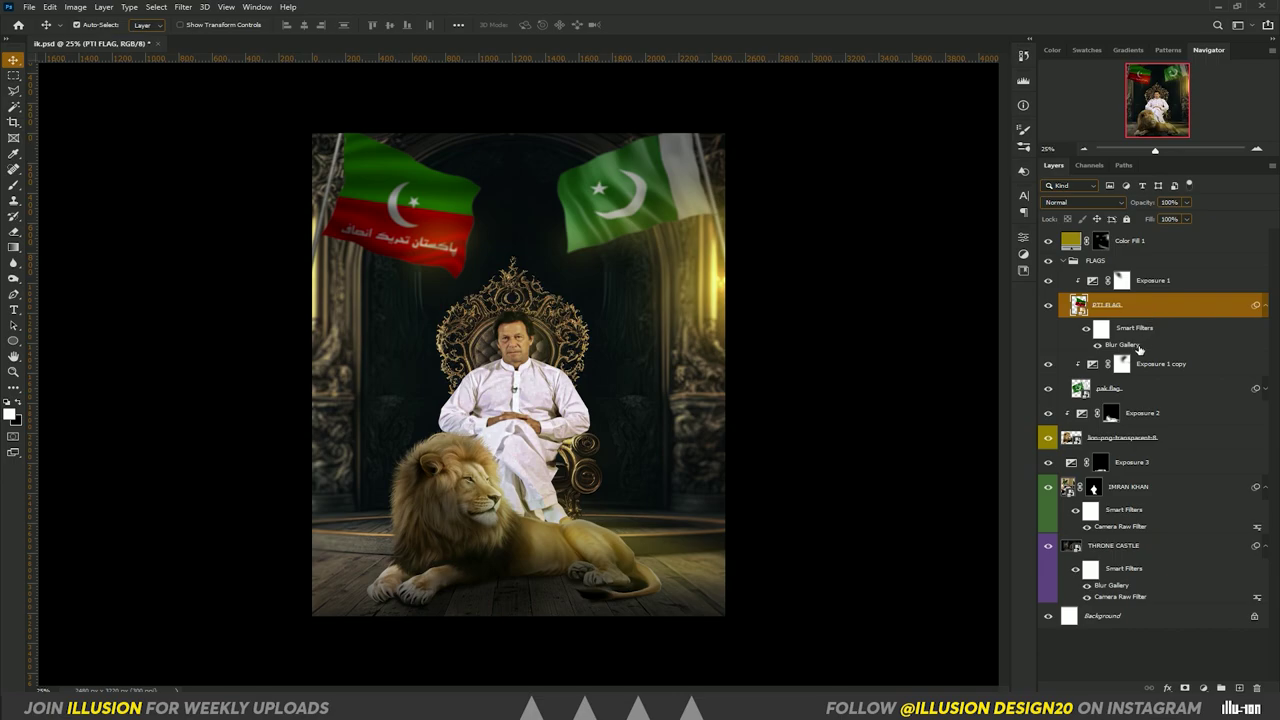
double_click(1122, 345)
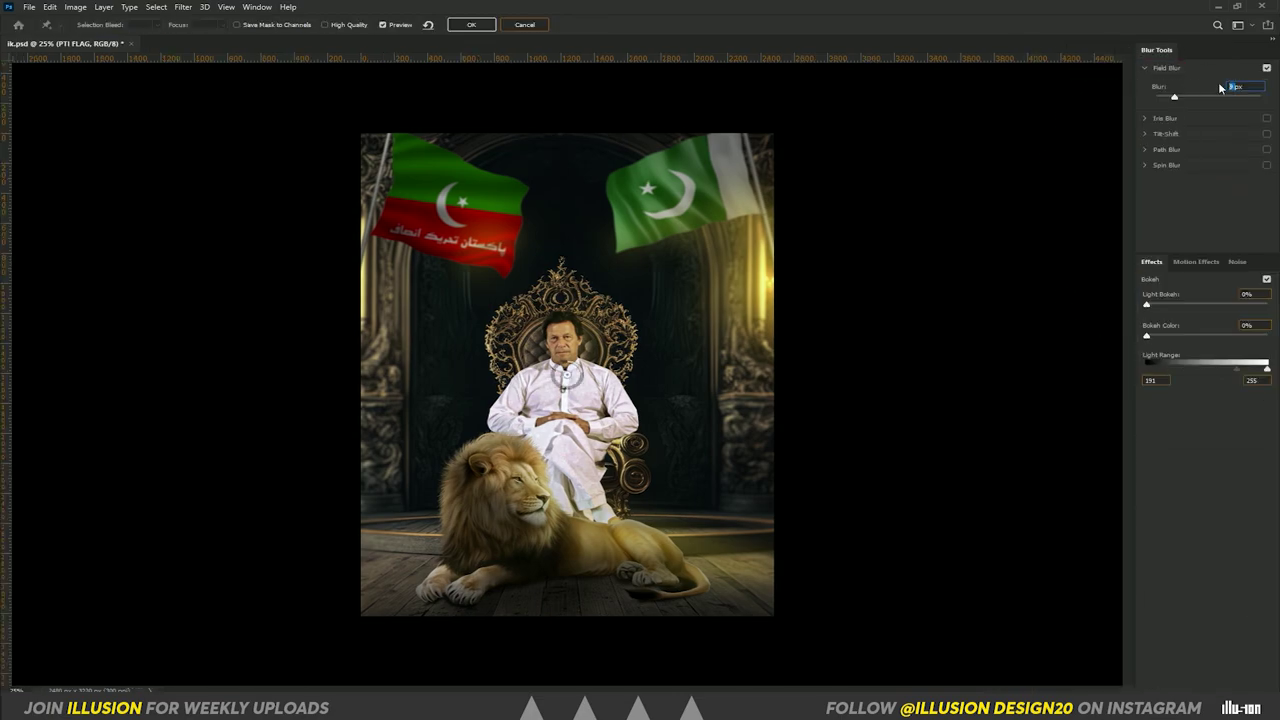
text(12)
click(478, 24)
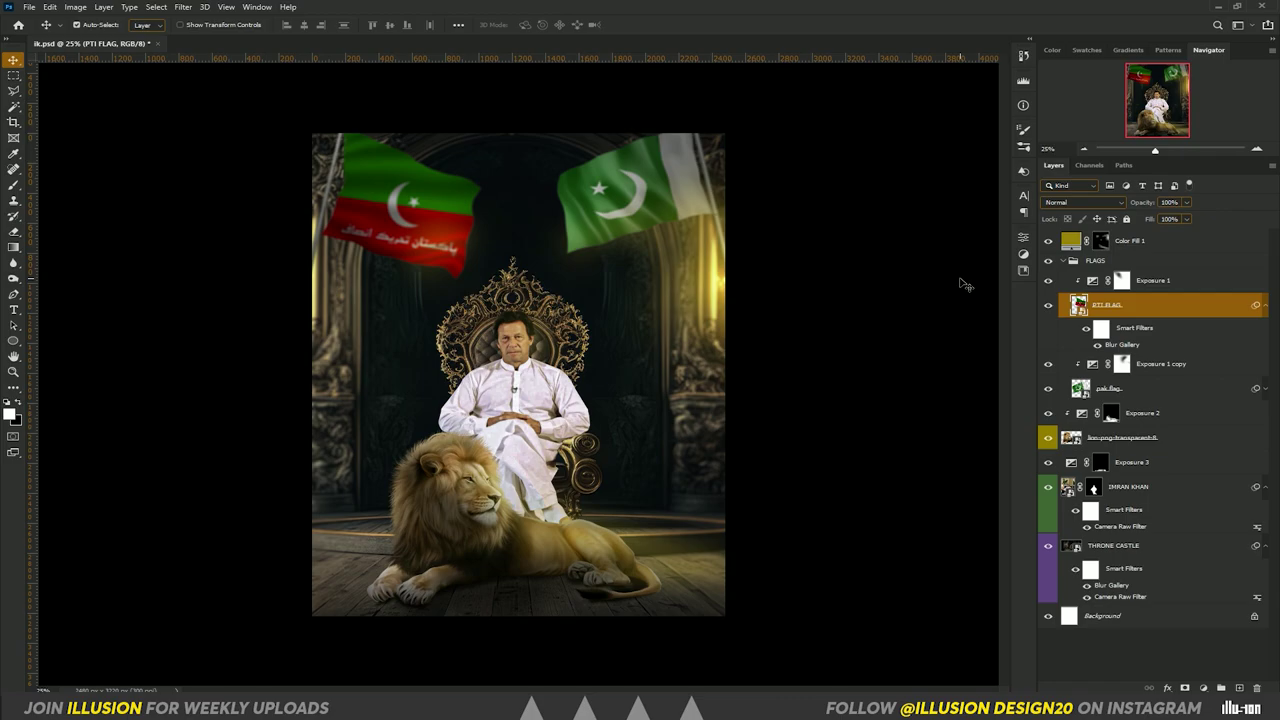
Reopen the flag's Field Blur again and settle it at 9 px
double_click(1115, 345)
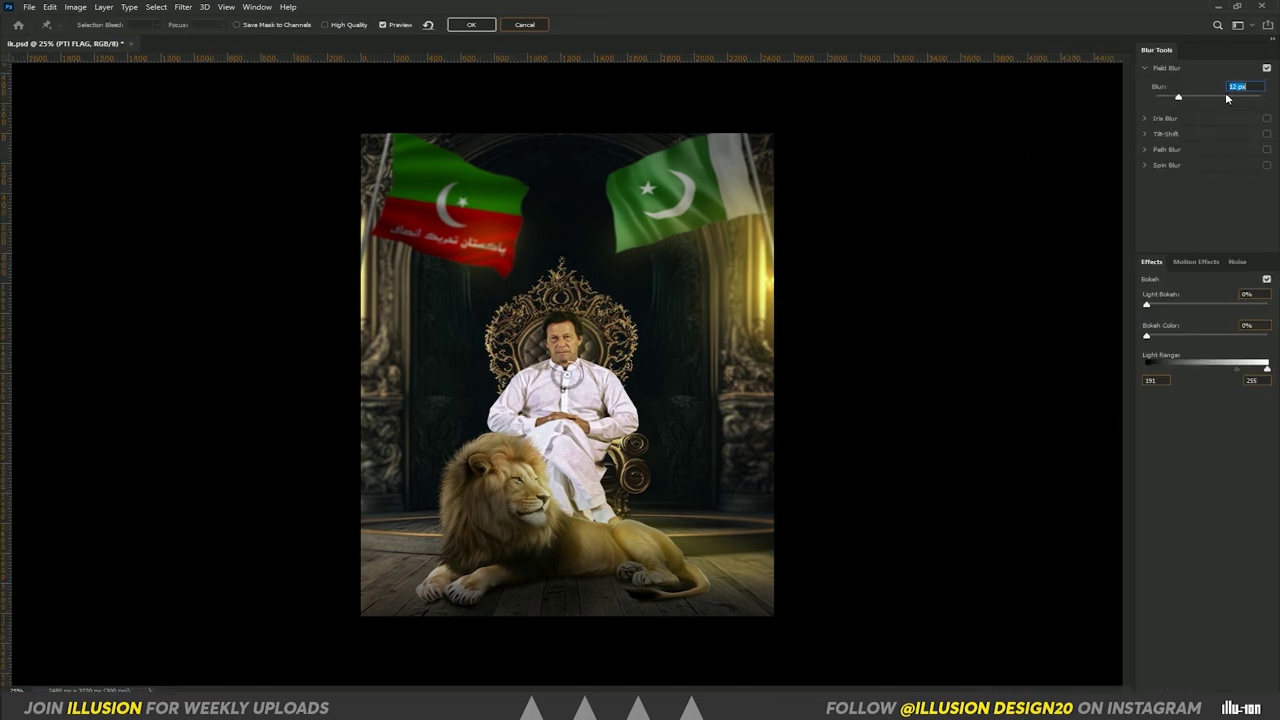
text(10)
key(BackSpace)
text(9)
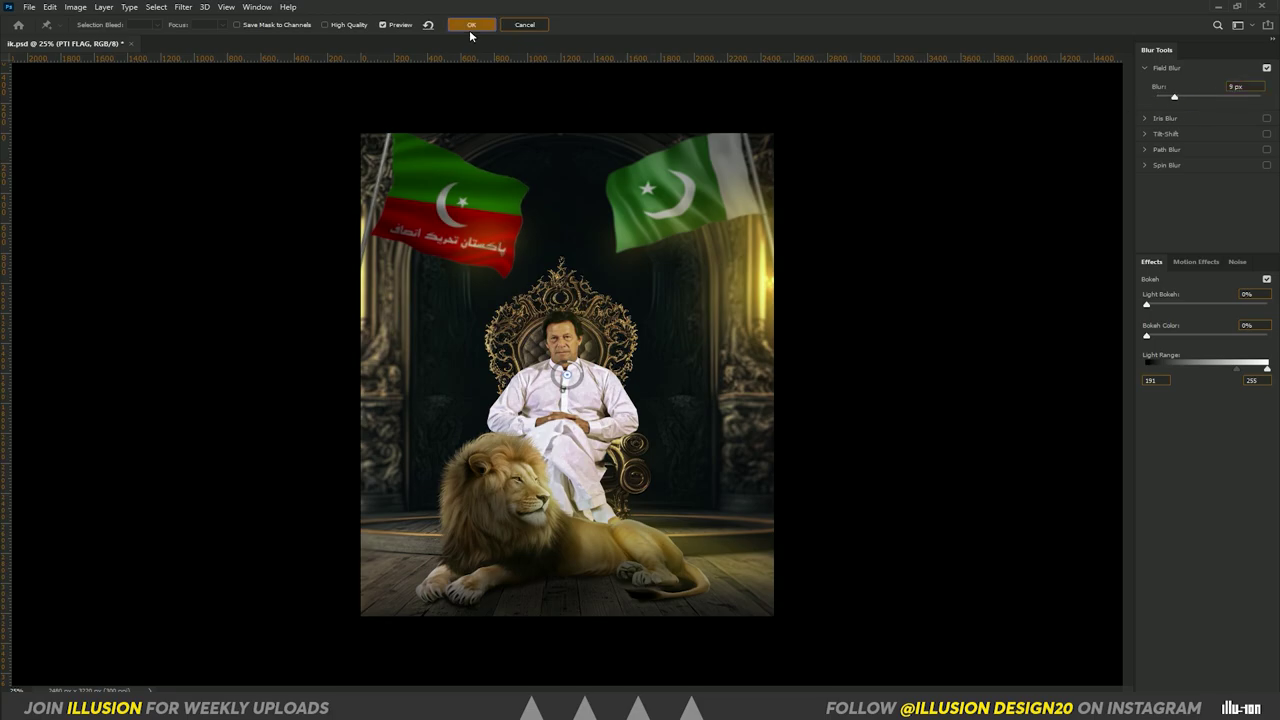
click(471, 27)
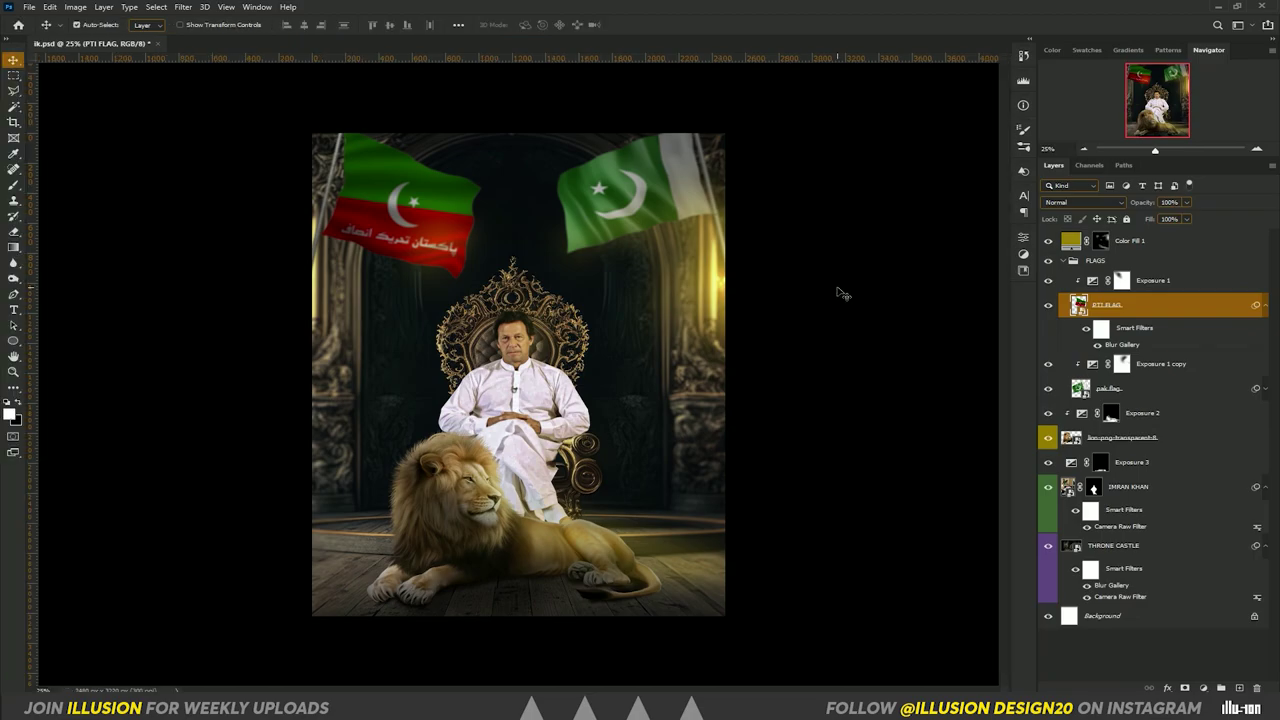
Target the Exposure 1 mask, set brush flow to 12%, then select the FLAGS group with the Move tool
click(1121, 283)
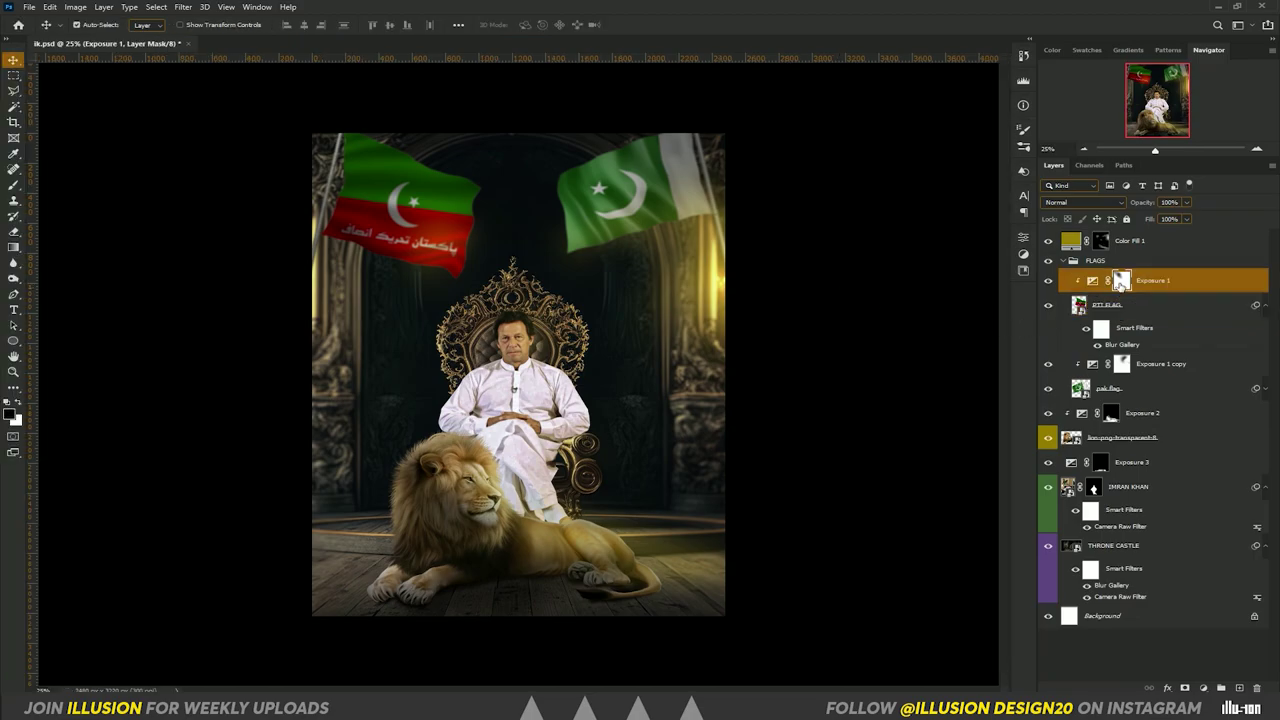
key(b)
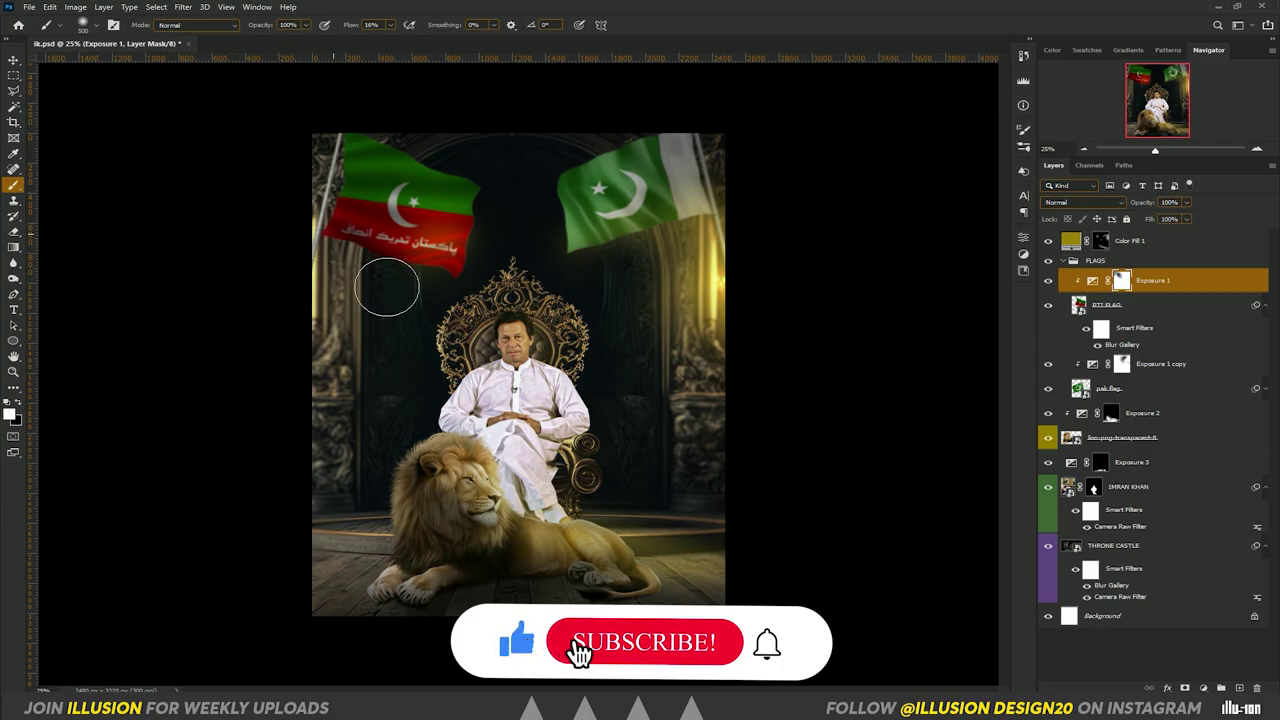
click(362, 28)
text(100)
key(Return)
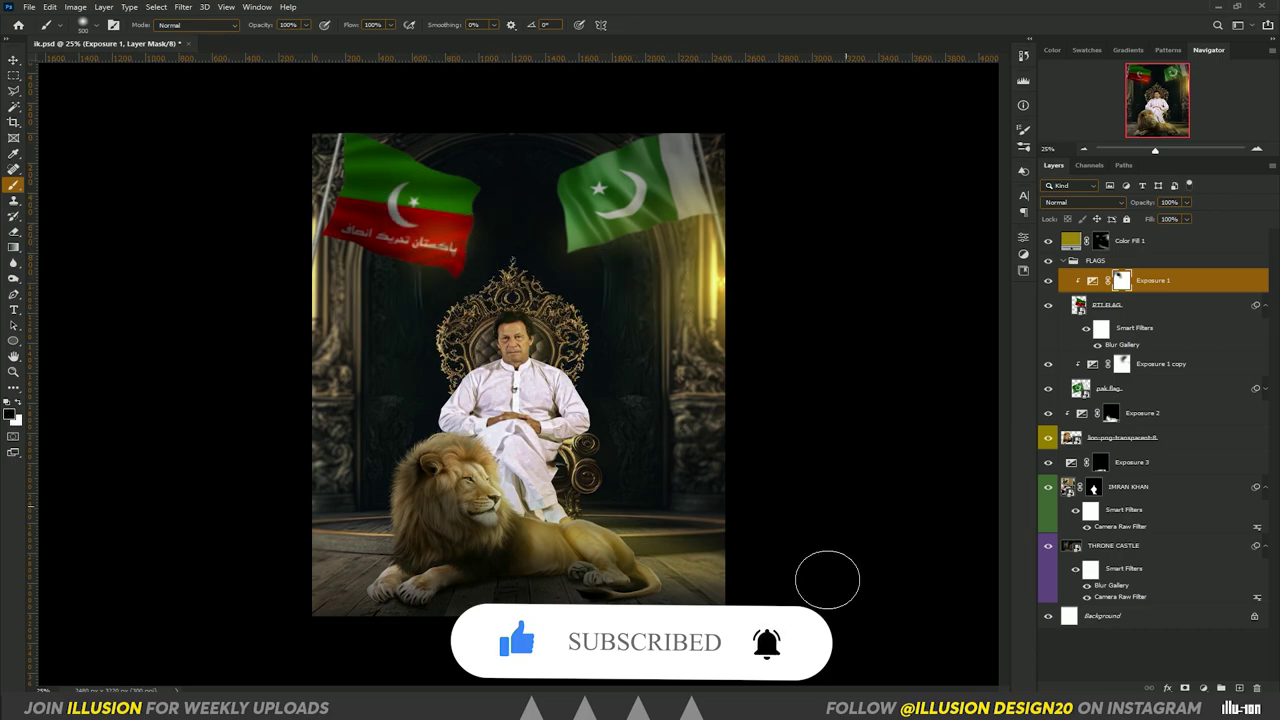
drag(351, 25, 314, 35)
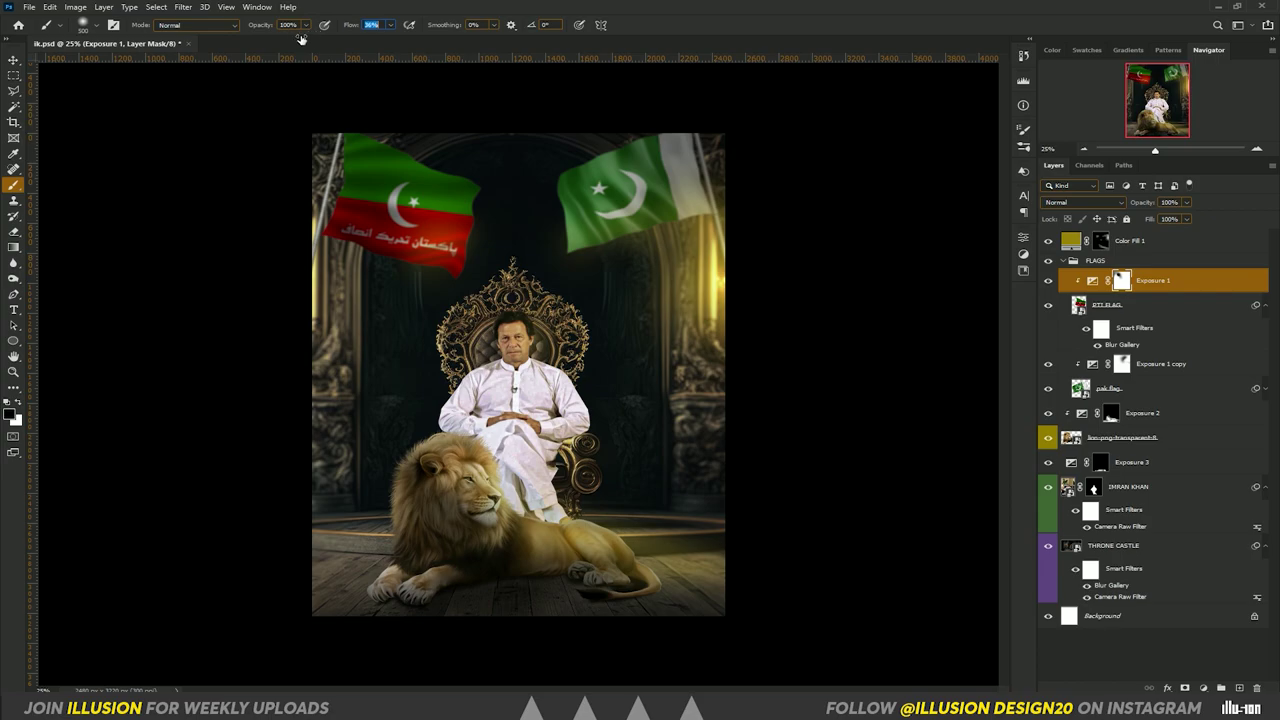
text(12)
key(Return)
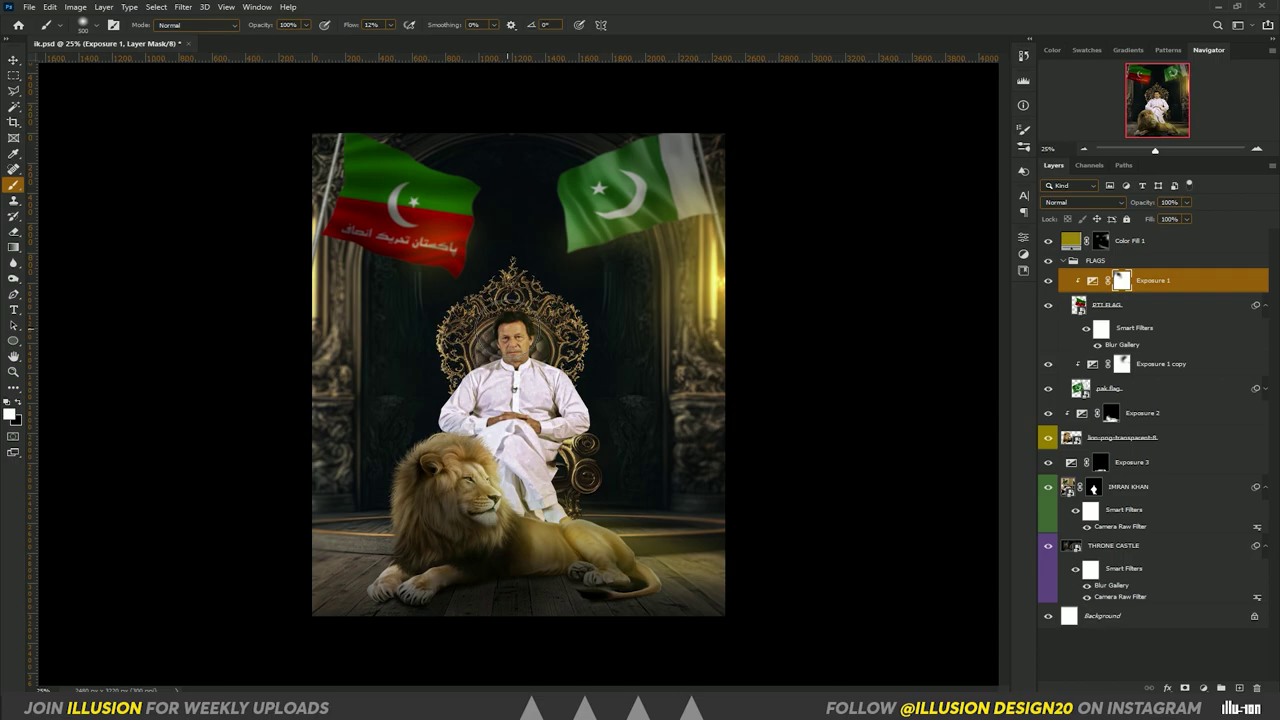
click(13, 60)
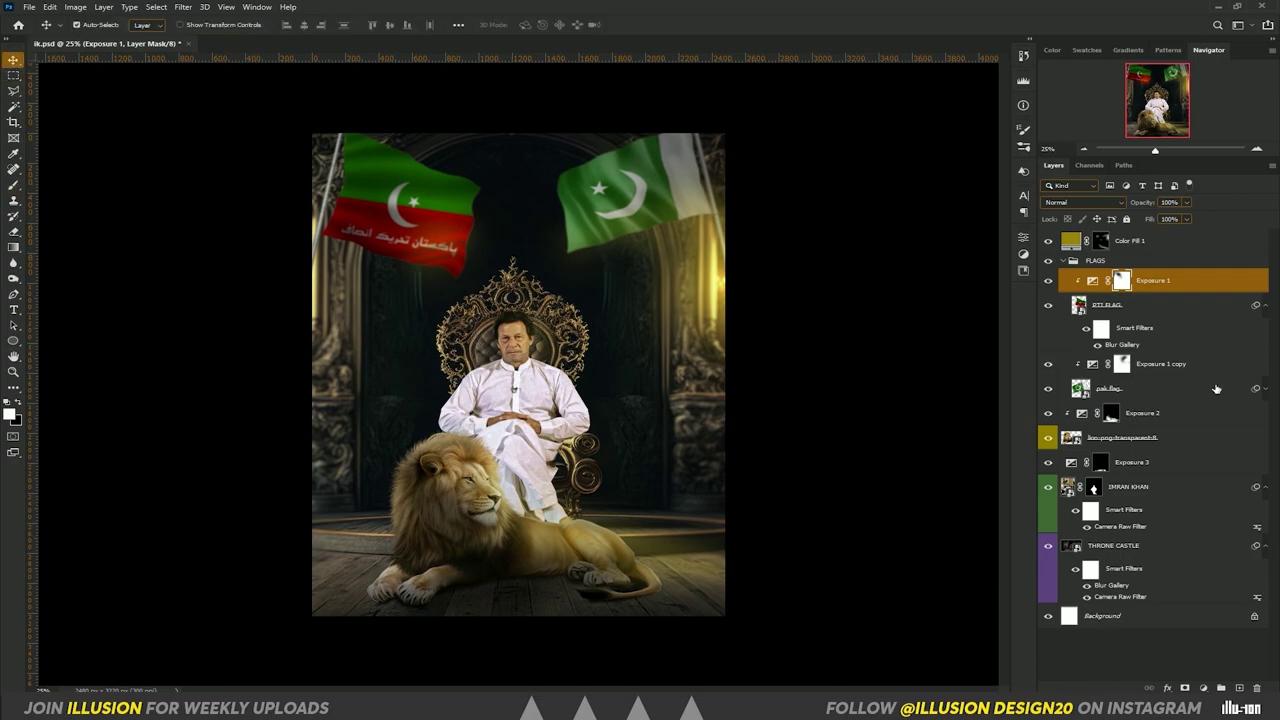
click(1061, 262)
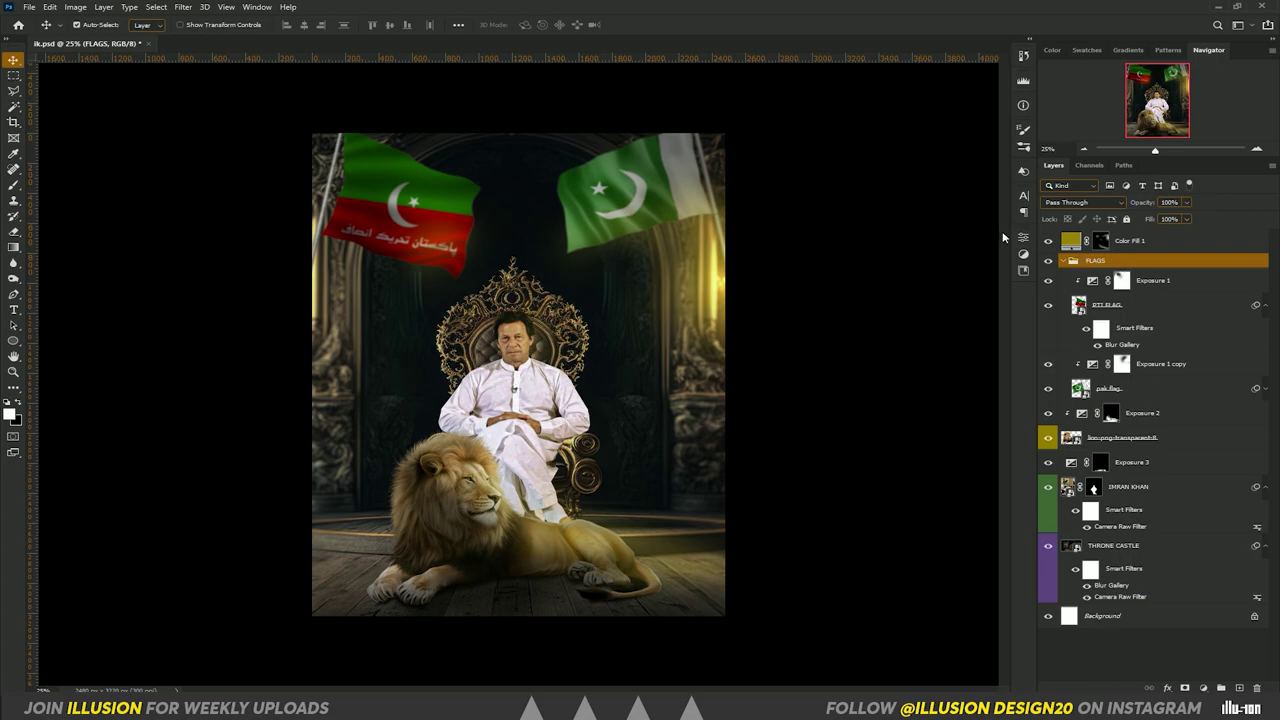
click(1137, 241)
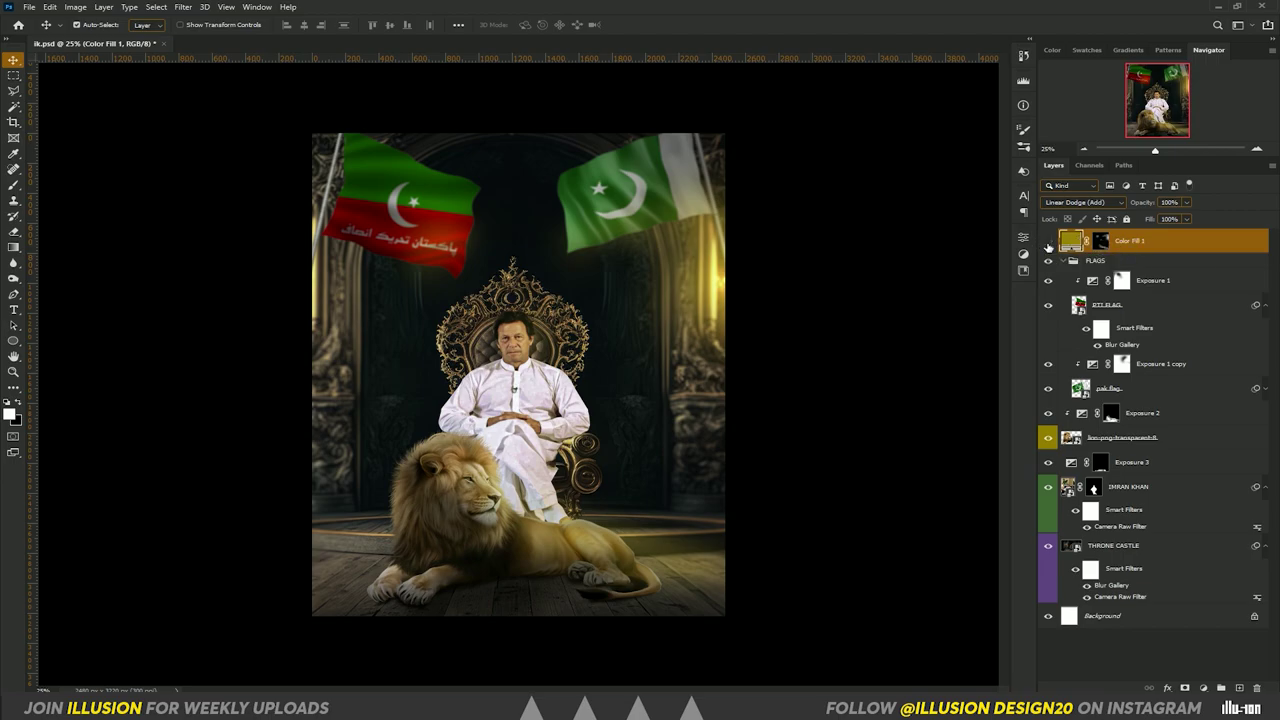
click(1048, 242)
click(1048, 242)
click(1048, 242)
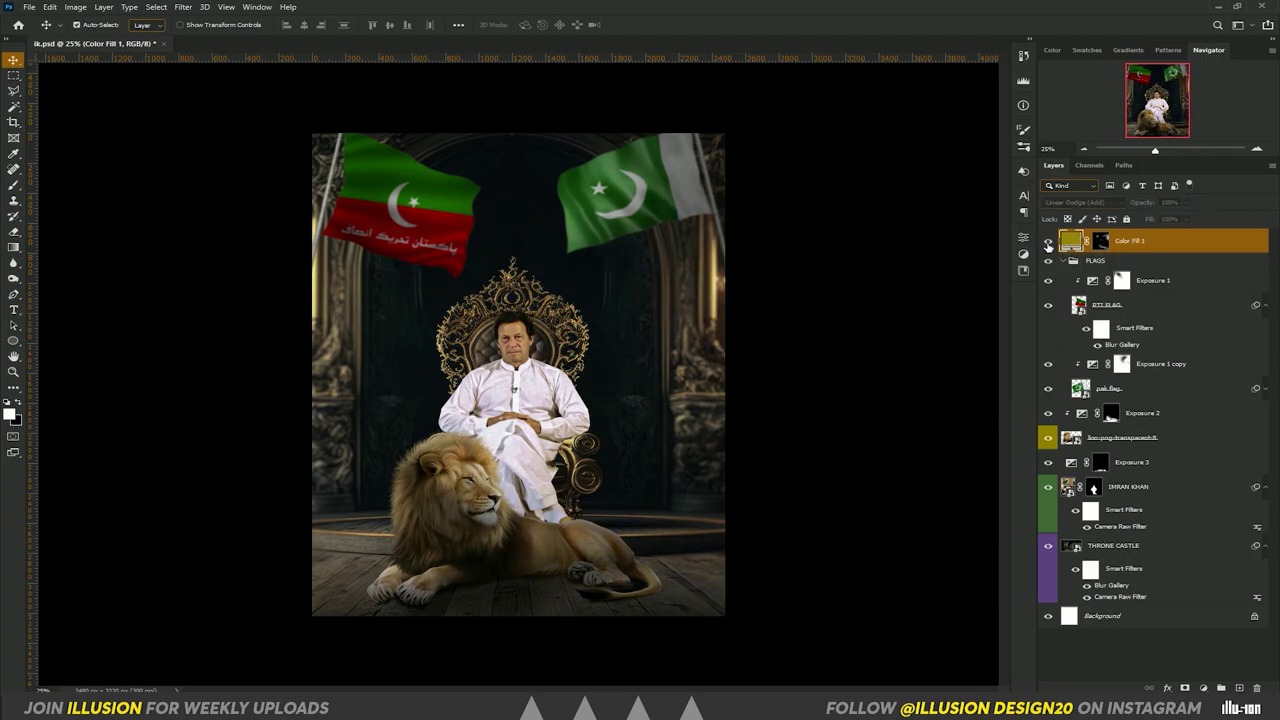
click(1048, 242)
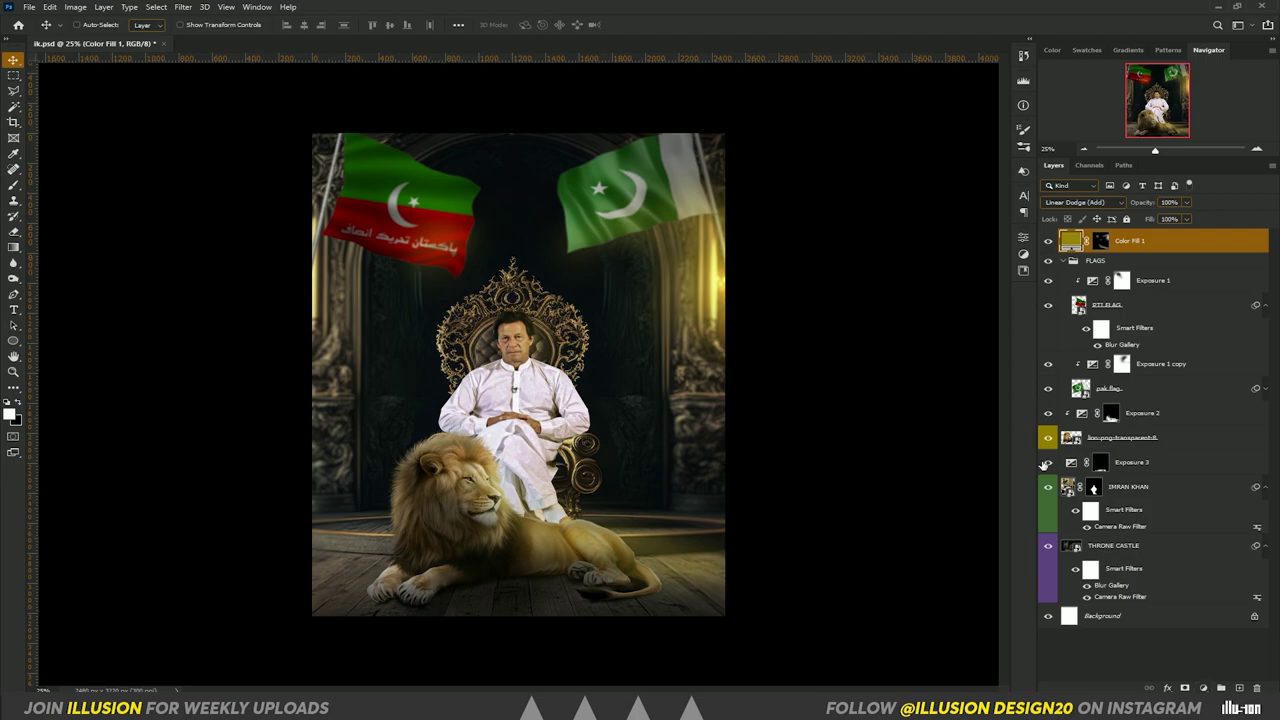
Merge all visible layers into a new smart object layer and open the Camera Raw Filter on it
key(ctrl+shift+alt+e)
right_click(1127, 237)
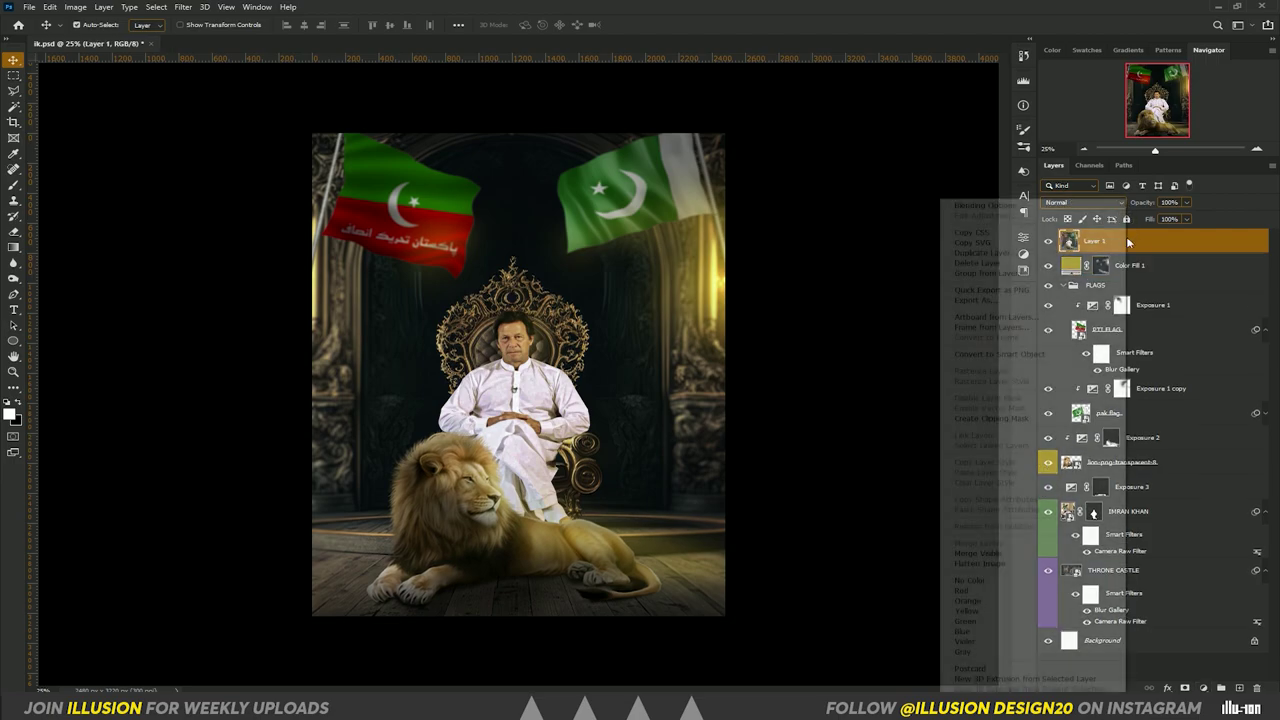
click(1039, 356)
click(180, 7)
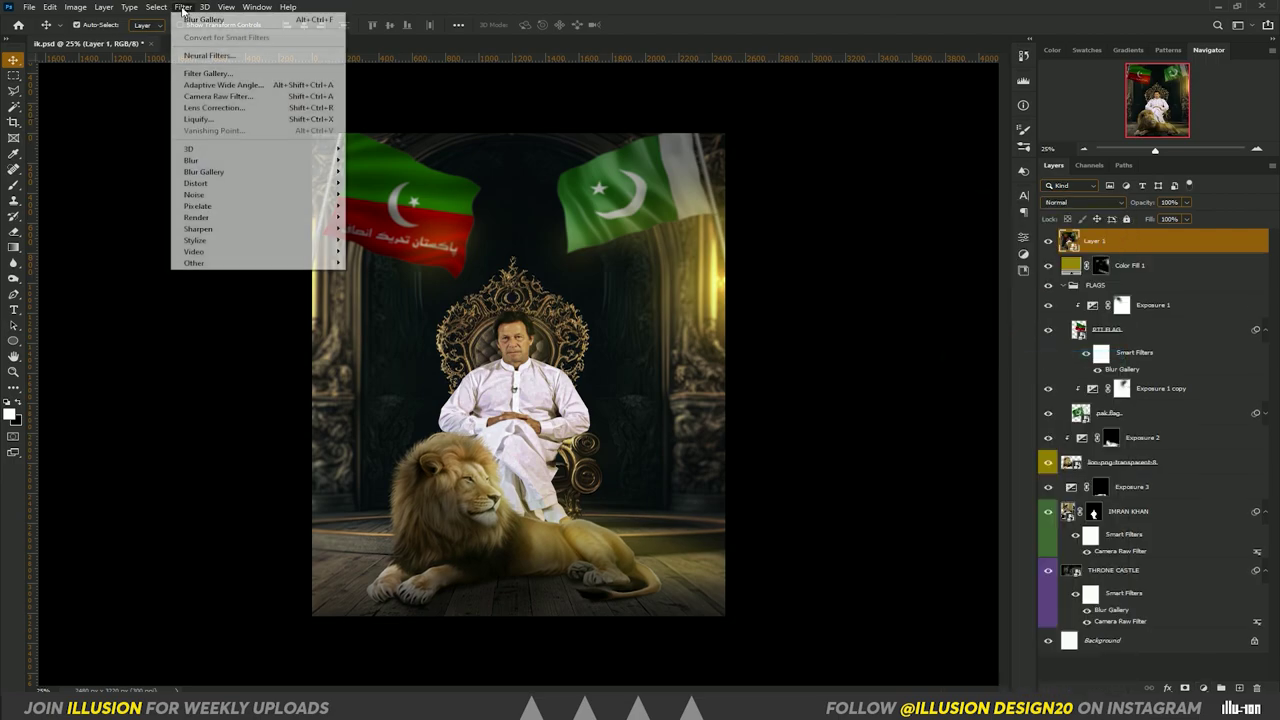
click(213, 104)
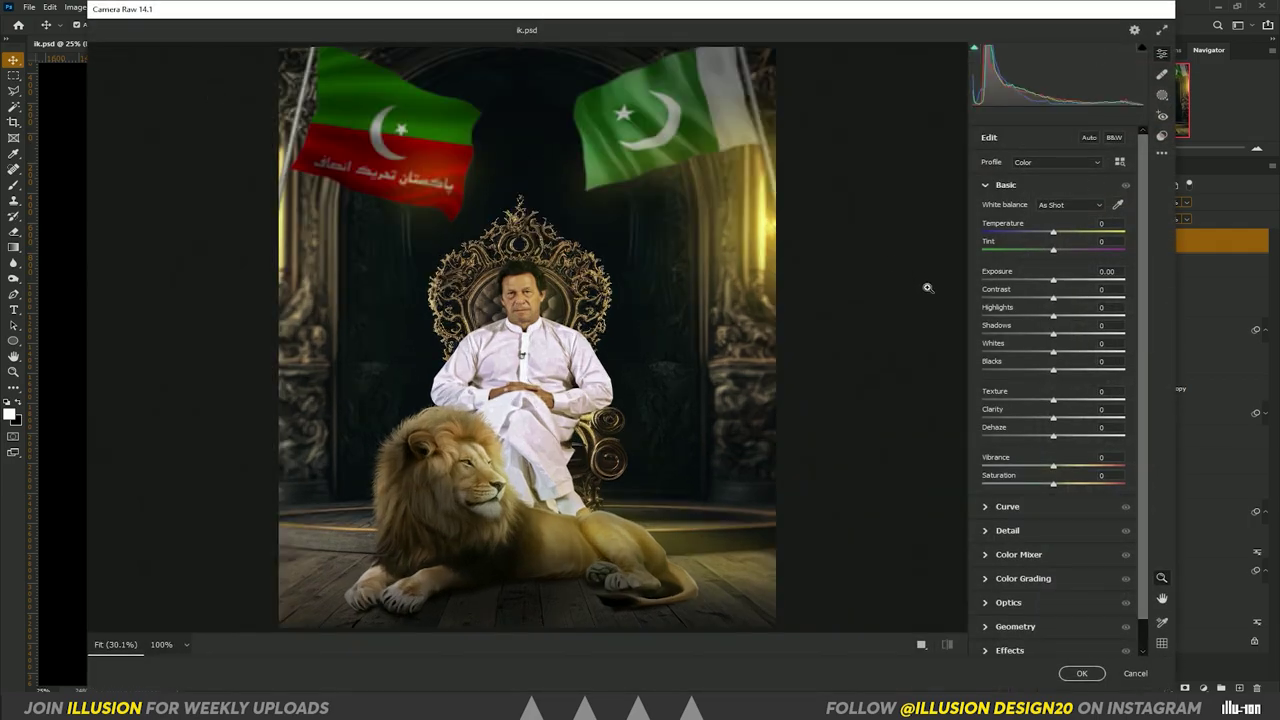
Set Clarity +35, Whites +31, Exposure -0.20, Temperature +7 and Dehaze -14, with contrast lowered
mouse_move(1053, 418)
mouse_down()
mouse_move(1095, 415)
mouse_move(984, 399)
mouse_move(1059, 399)
mouse_move(1076, 418)
mouse_up()
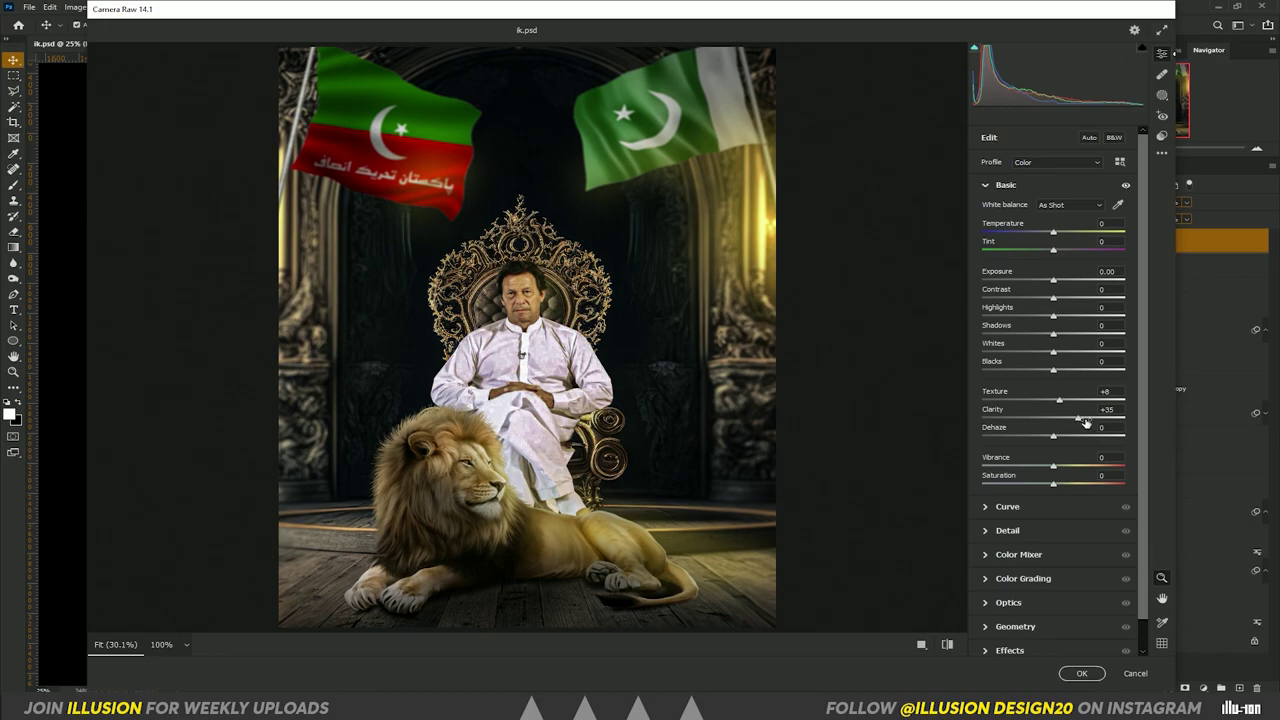
drag(1053, 296, 1057, 298)
mouse_move(1053, 352)
mouse_down()
mouse_move(1091, 352)
mouse_move(1072, 357)
mouse_move(1075, 330)
mouse_move(1032, 340)
mouse_up()
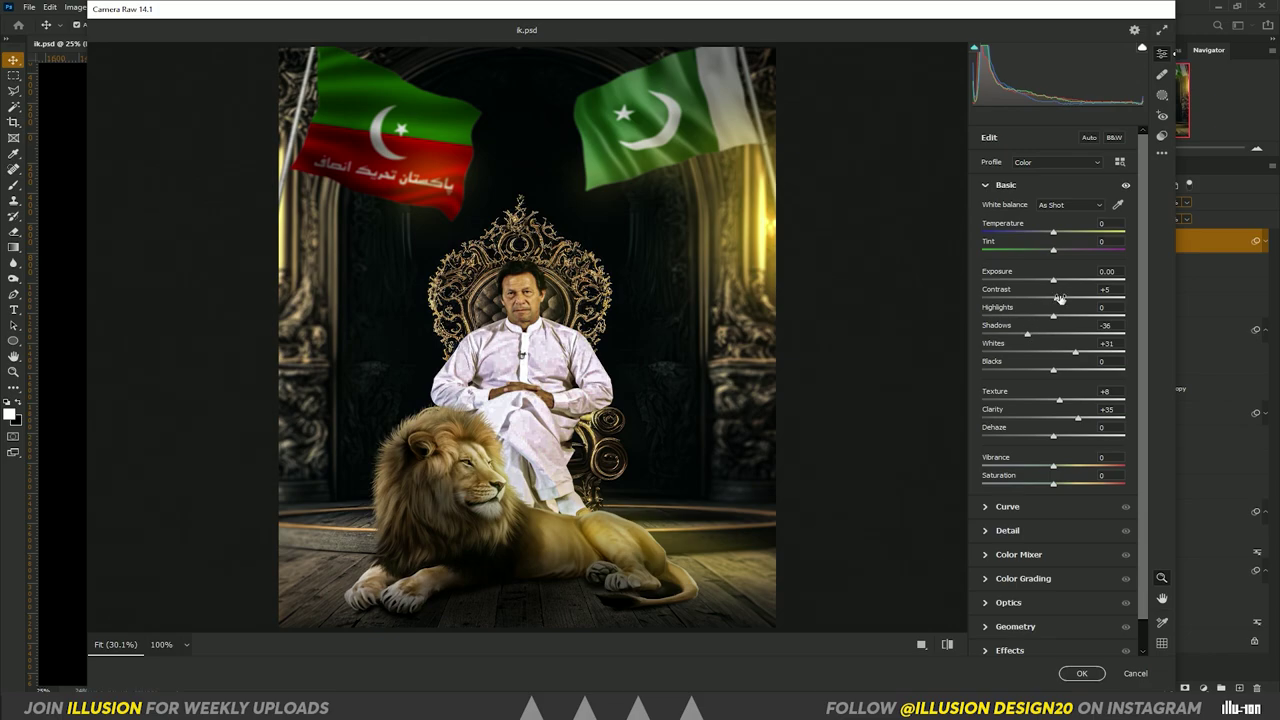
drag(1058, 299, 1039, 305)
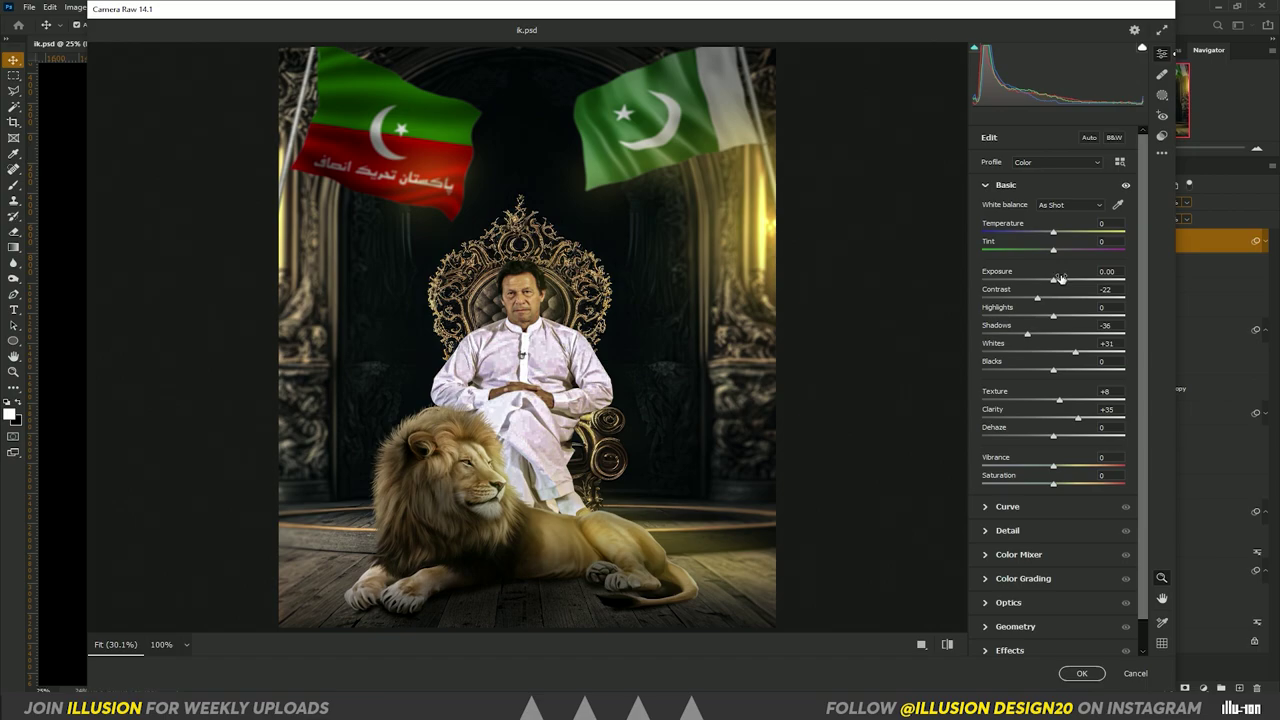
drag(1053, 281, 1049, 281)
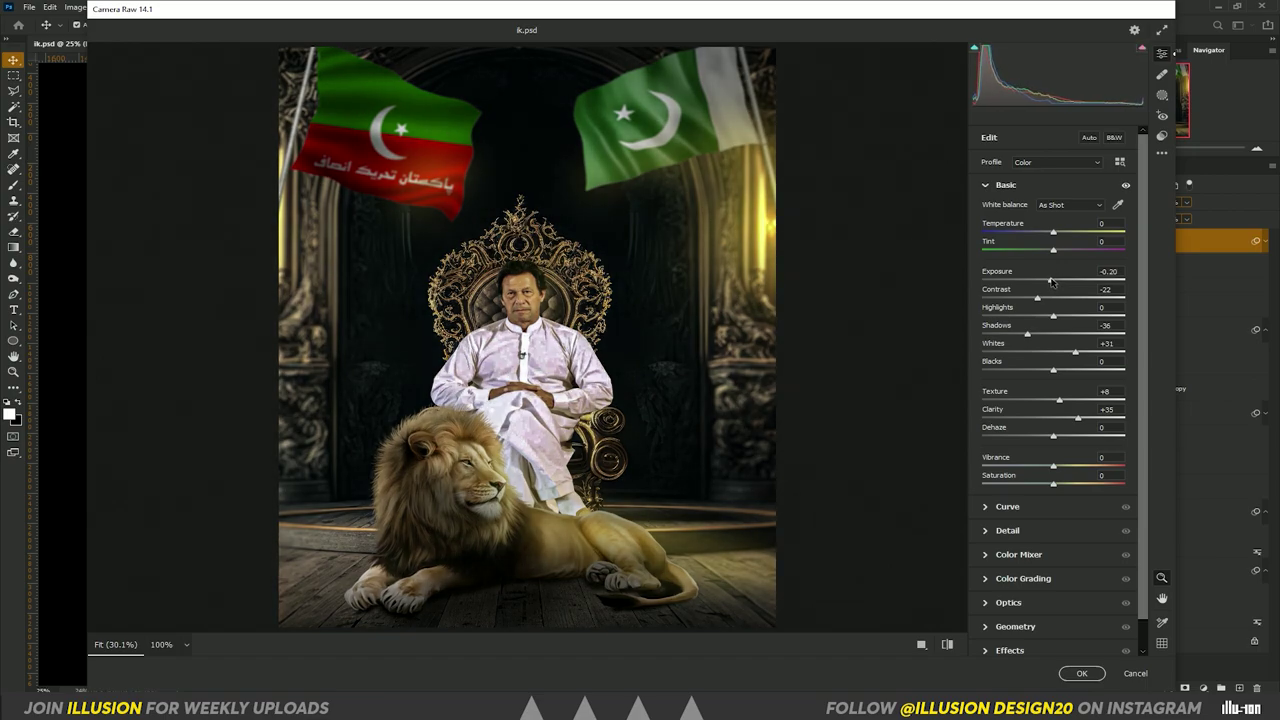
mouse_move(1057, 233)
mouse_down()
mouse_move(1040, 234)
mouse_move(1059, 233)
mouse_up()
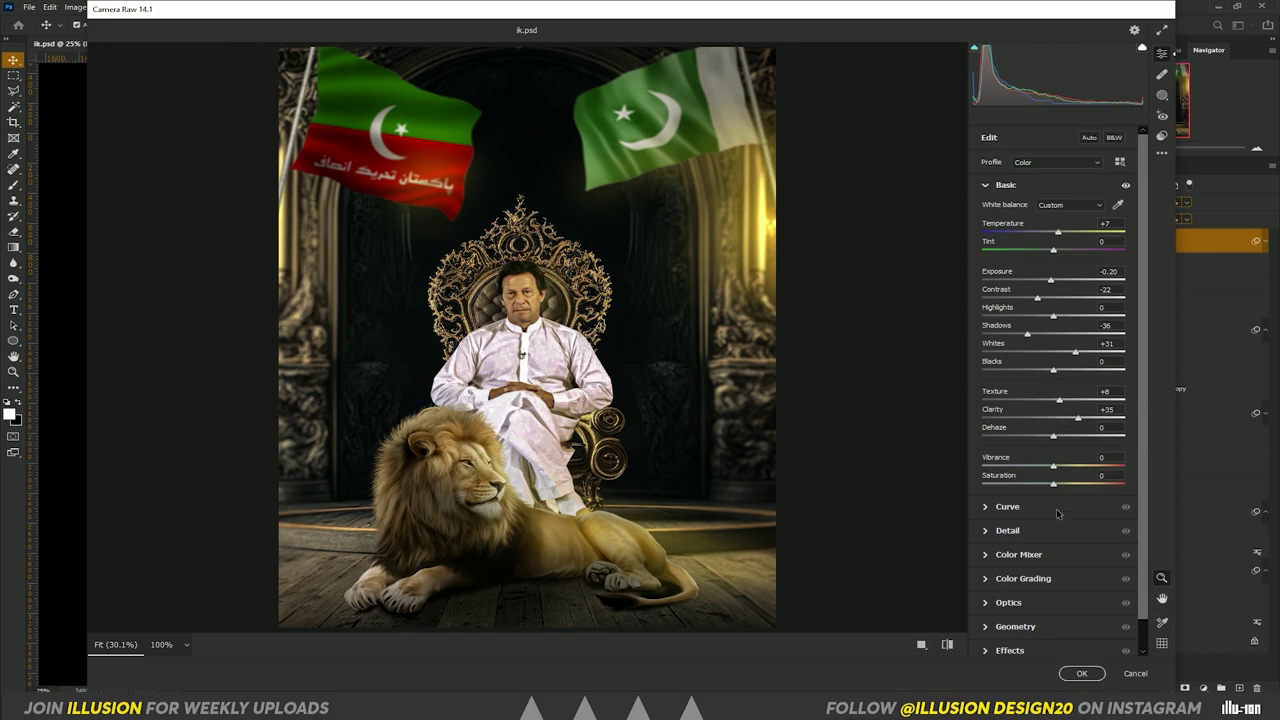
drag(1052, 437, 1042, 438)
Toggle the Basic adjustments off and on to compare before and after
click(986, 185)
click(1126, 185)
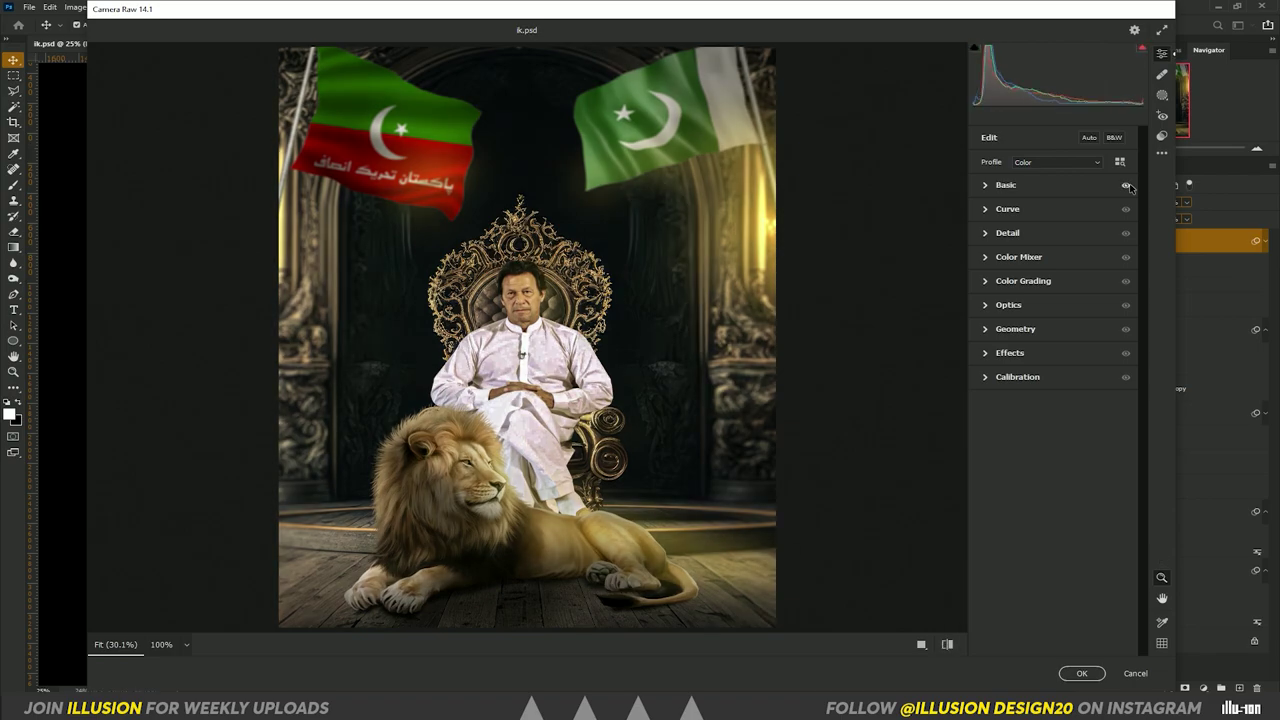
click(1126, 185)
click(1126, 185)
click(986, 186)
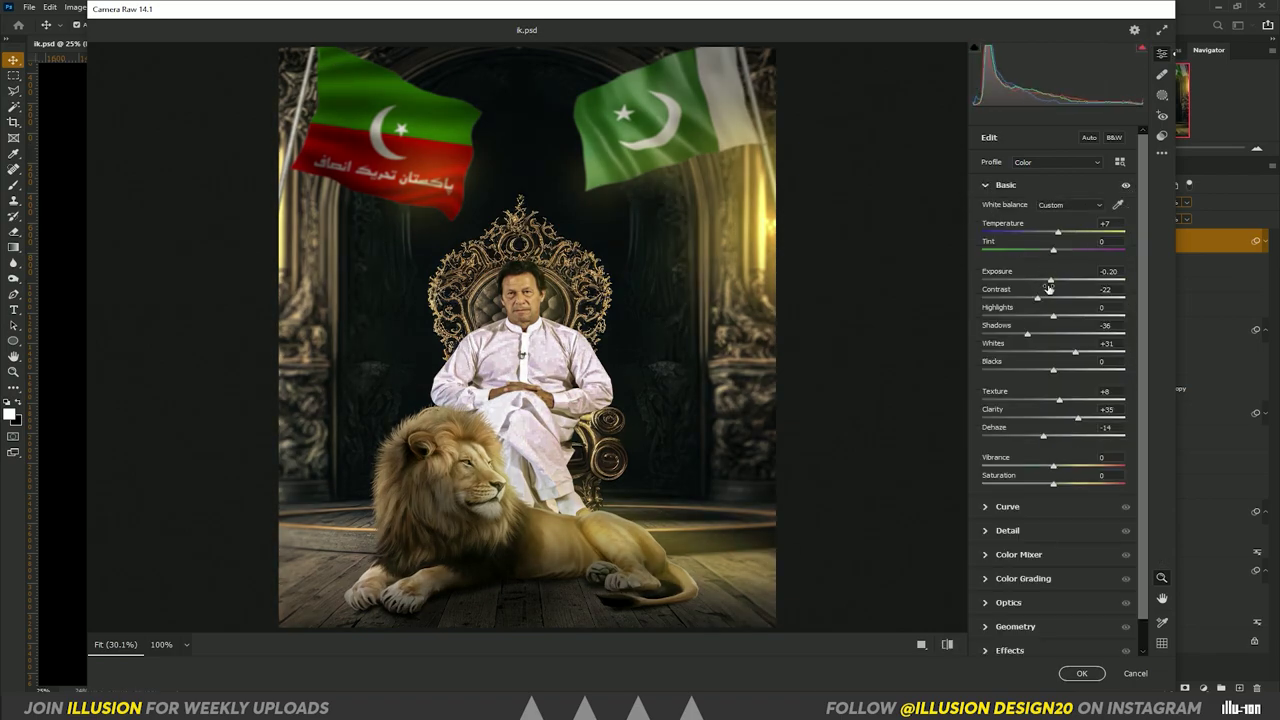
Set Contrast +2, Blacks -9, Clarity +30, Dehaze 0 and Temperature +2
mouse_move(1040, 300)
mouse_down()
mouse_move(1075, 300)
mouse_move(1059, 300)
mouse_up()
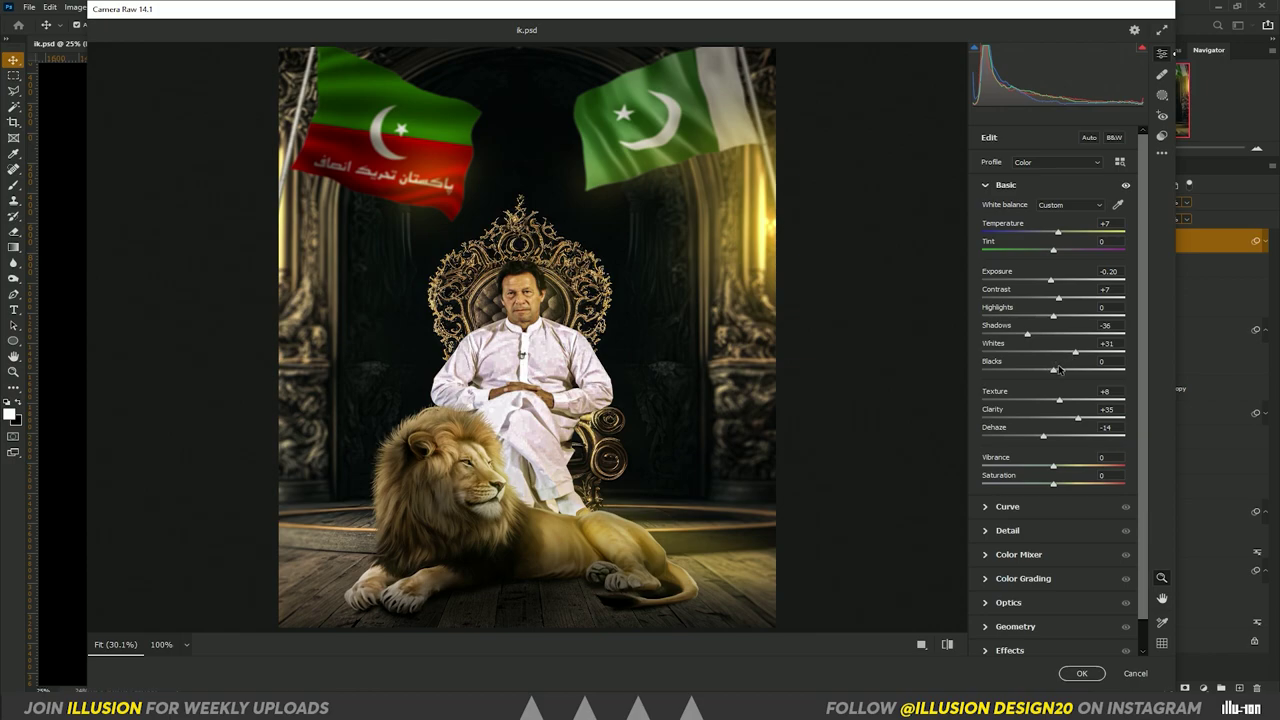
drag(1053, 371, 1047, 371)
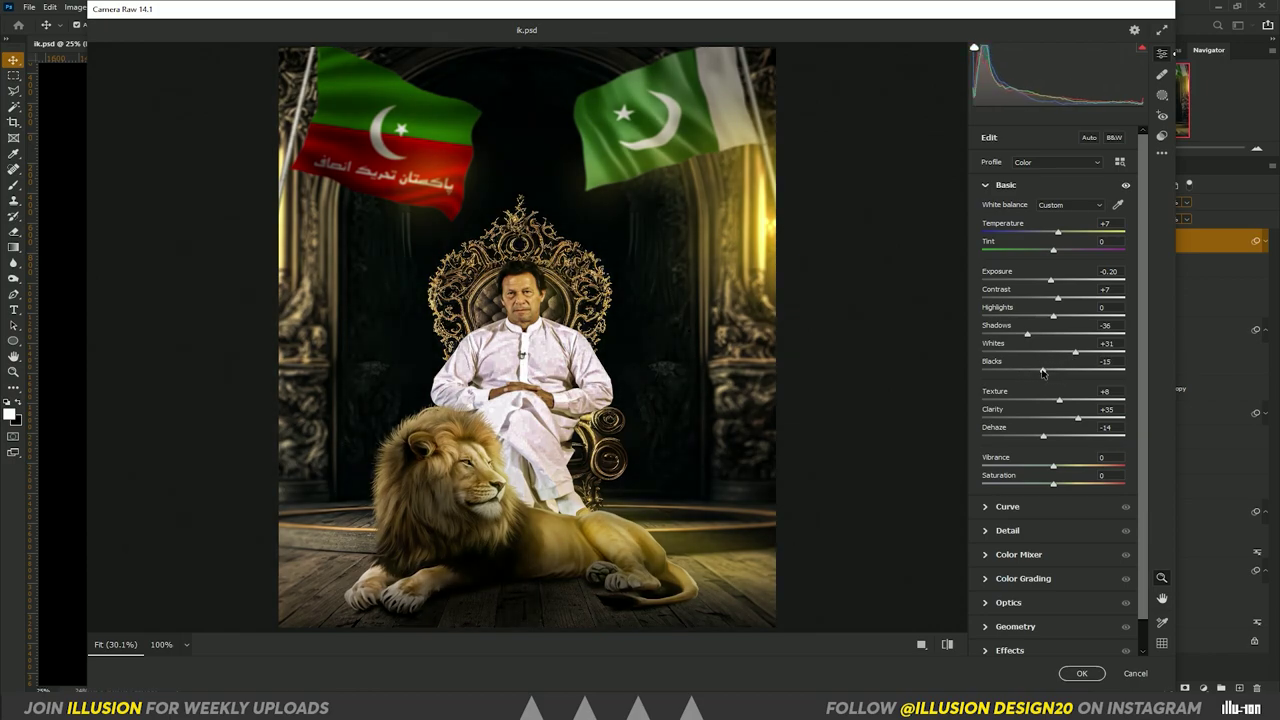
mouse_move(1078, 420)
mouse_down()
mouse_move(1040, 422)
mouse_move(1074, 419)
mouse_up()
click(1114, 427)
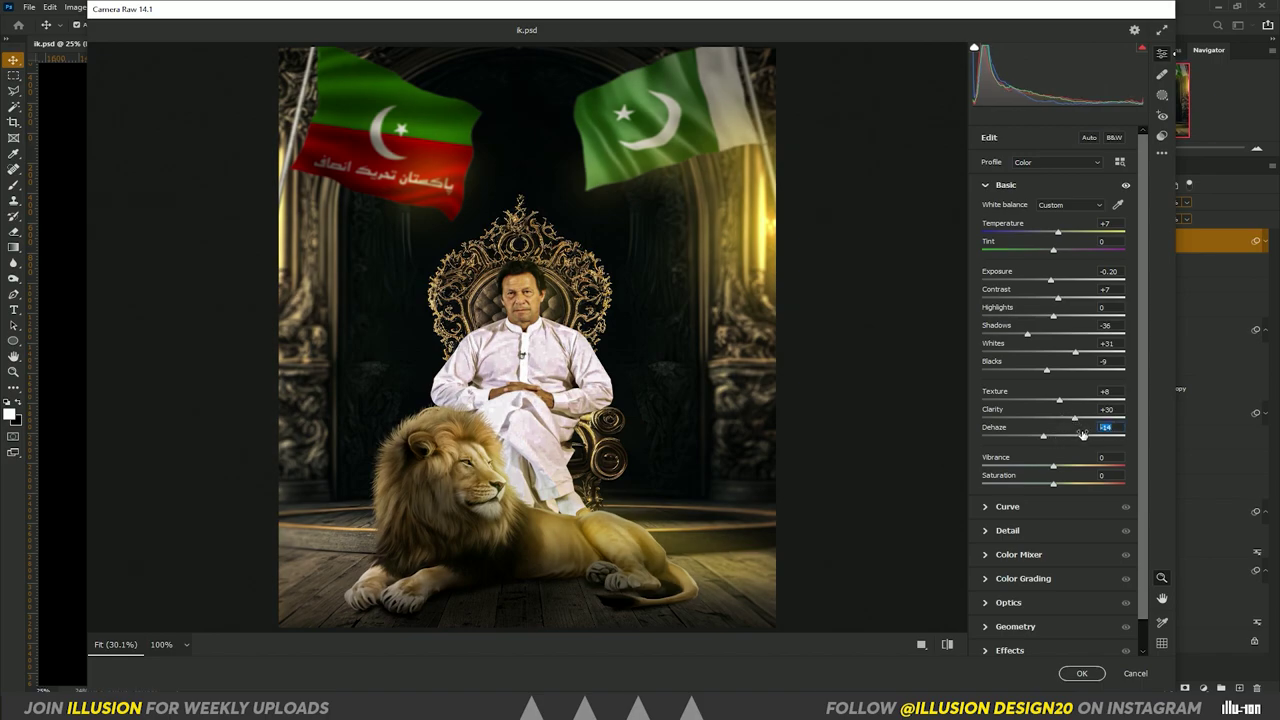
text(0)
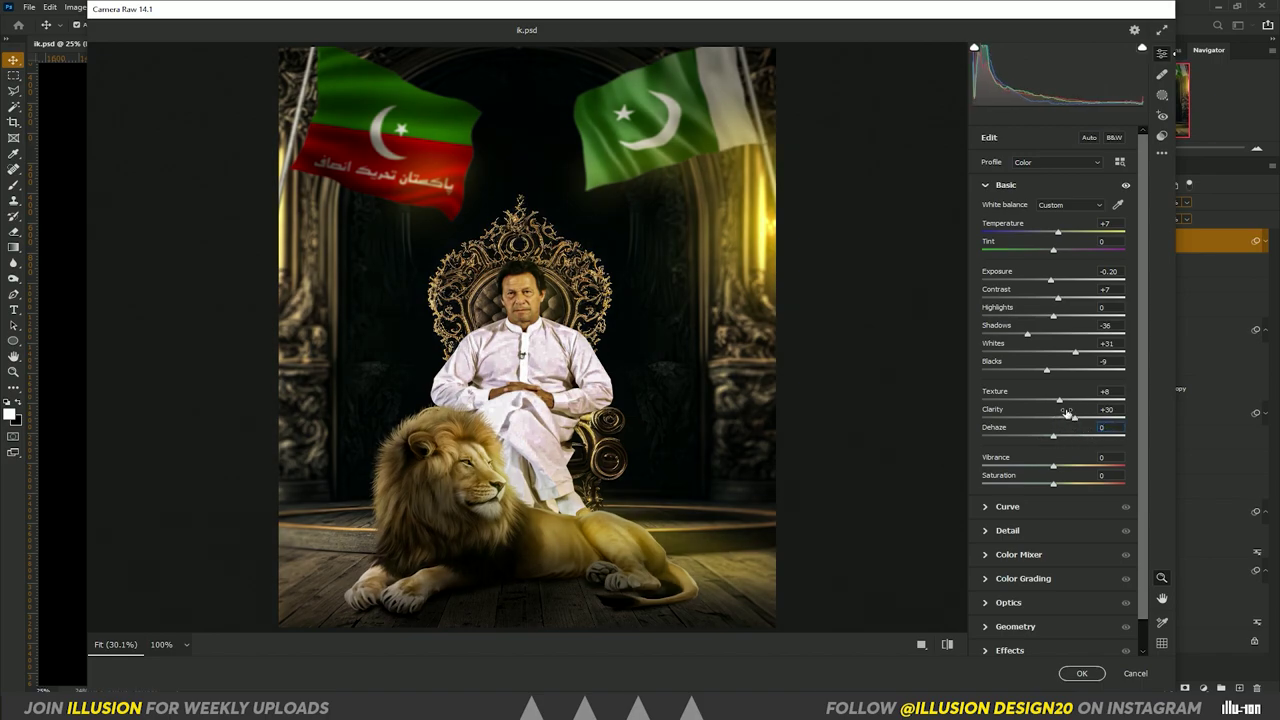
mouse_move(1060, 231)
mouse_down()
mouse_move(1108, 224)
mouse_move(1037, 238)
mouse_up()
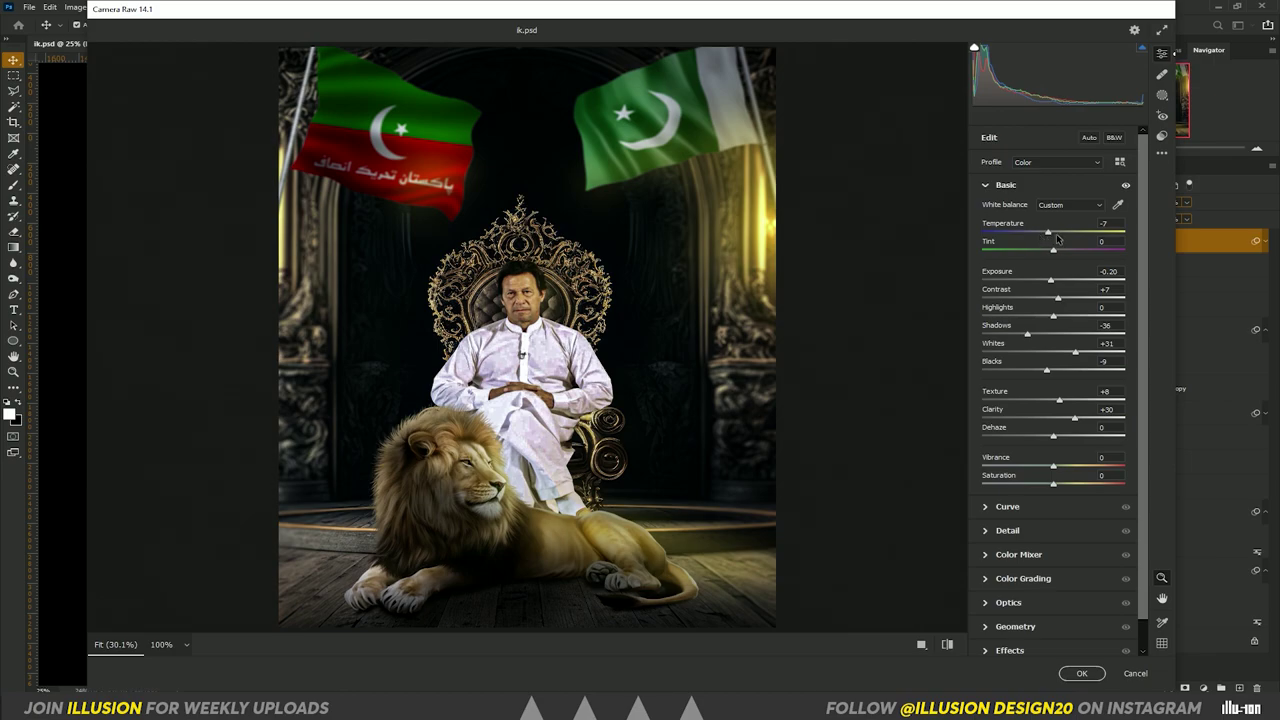
drag(1048, 233, 1054, 234)
drag(1058, 300, 1054, 302)
click(985, 189)
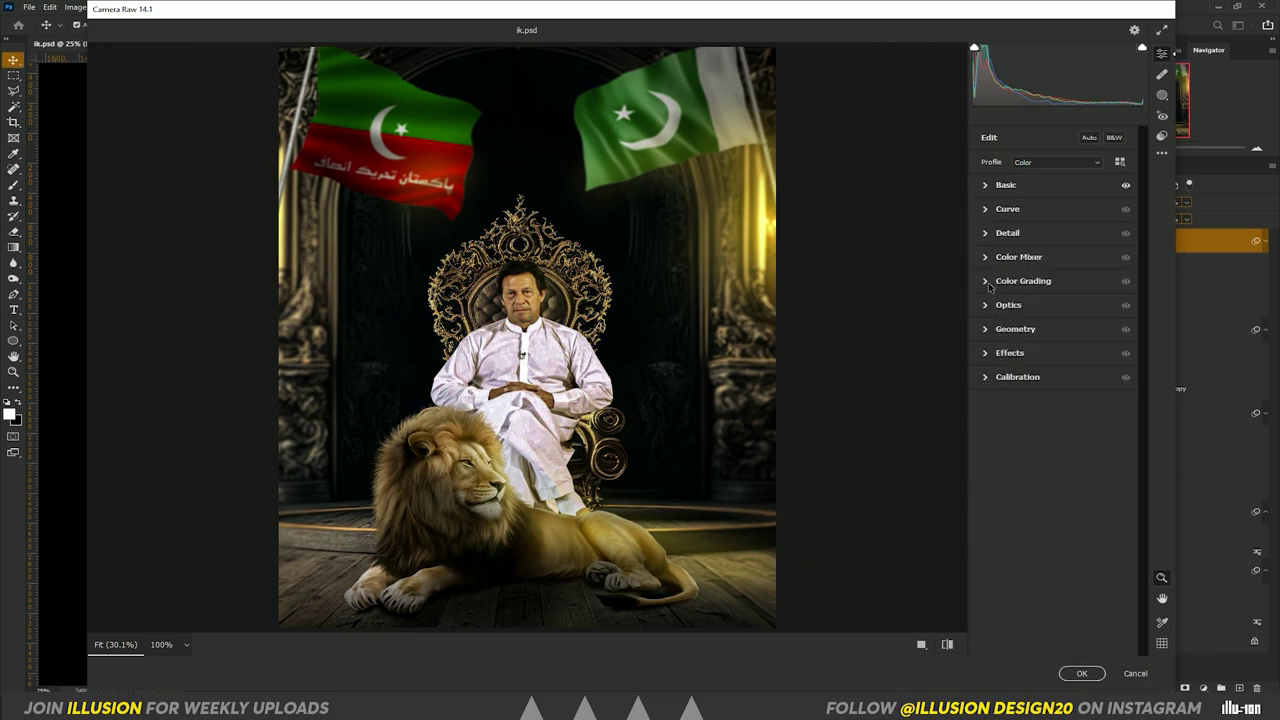
Tint the shadows warm gold in Color Grading at Hue 45, Saturation 26
click(990, 283)
click(1048, 301)
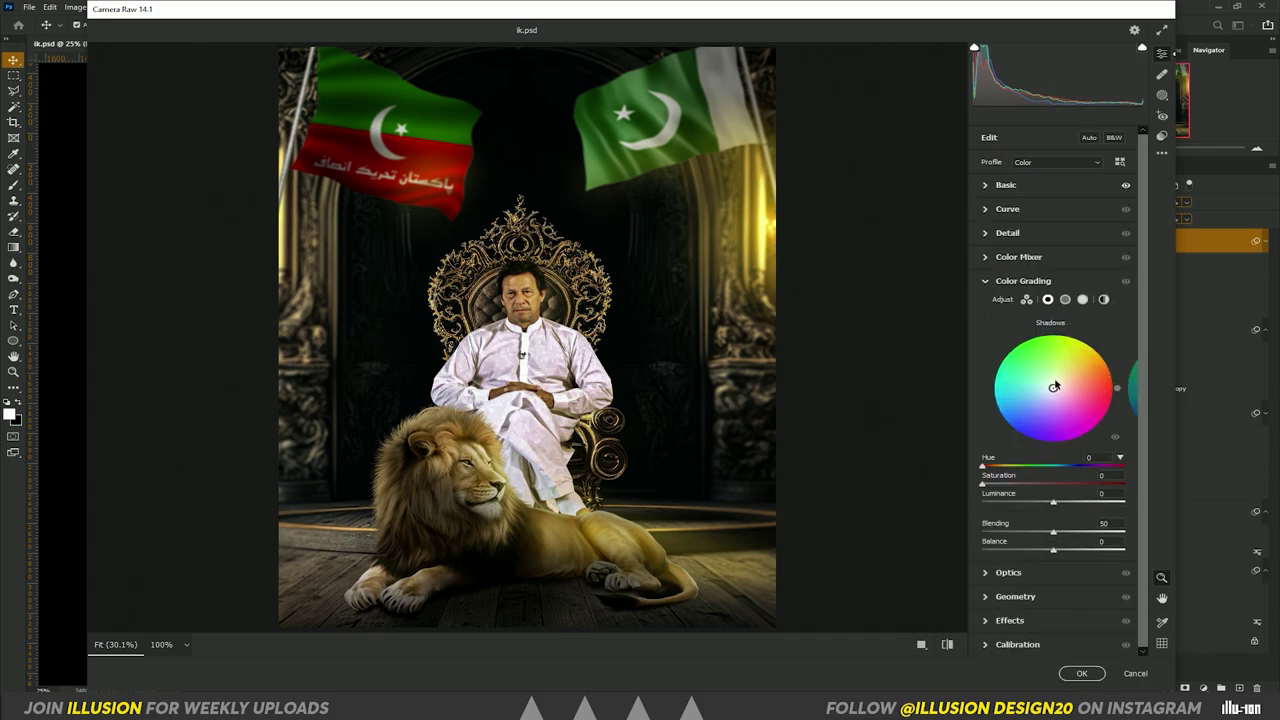
drag(1054, 387, 1077, 374)
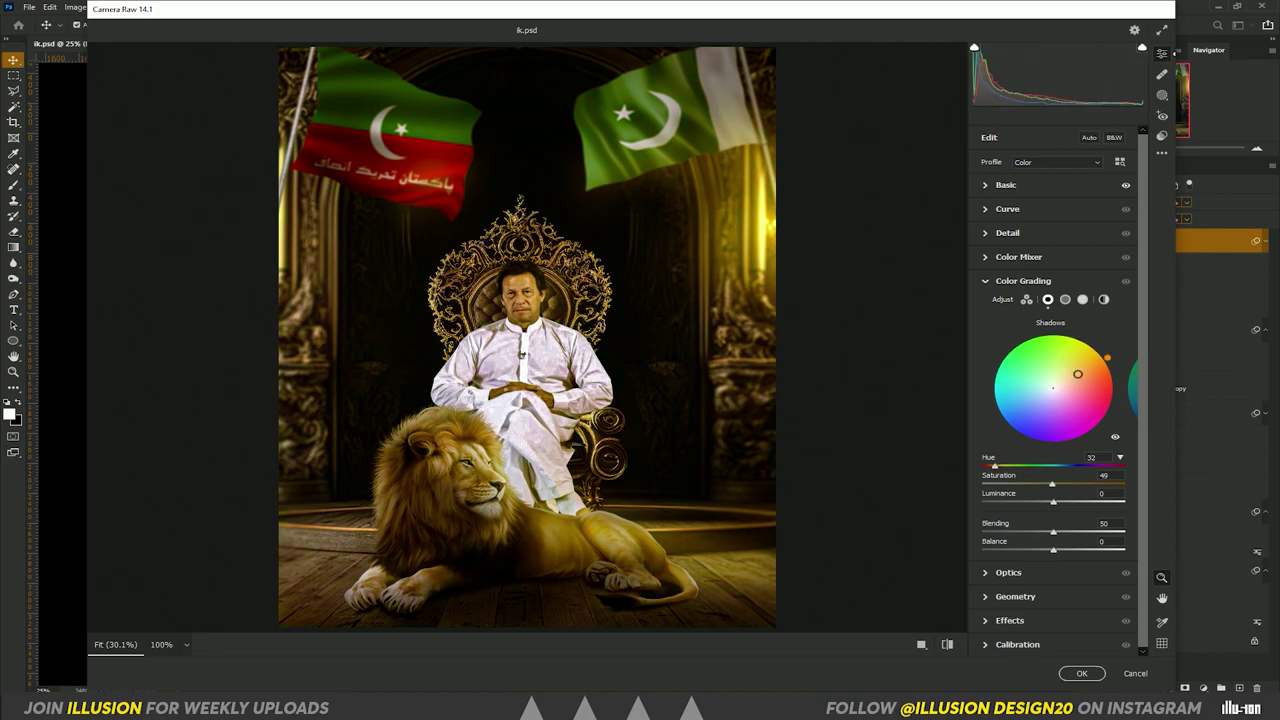
drag(1108, 362, 1114, 376)
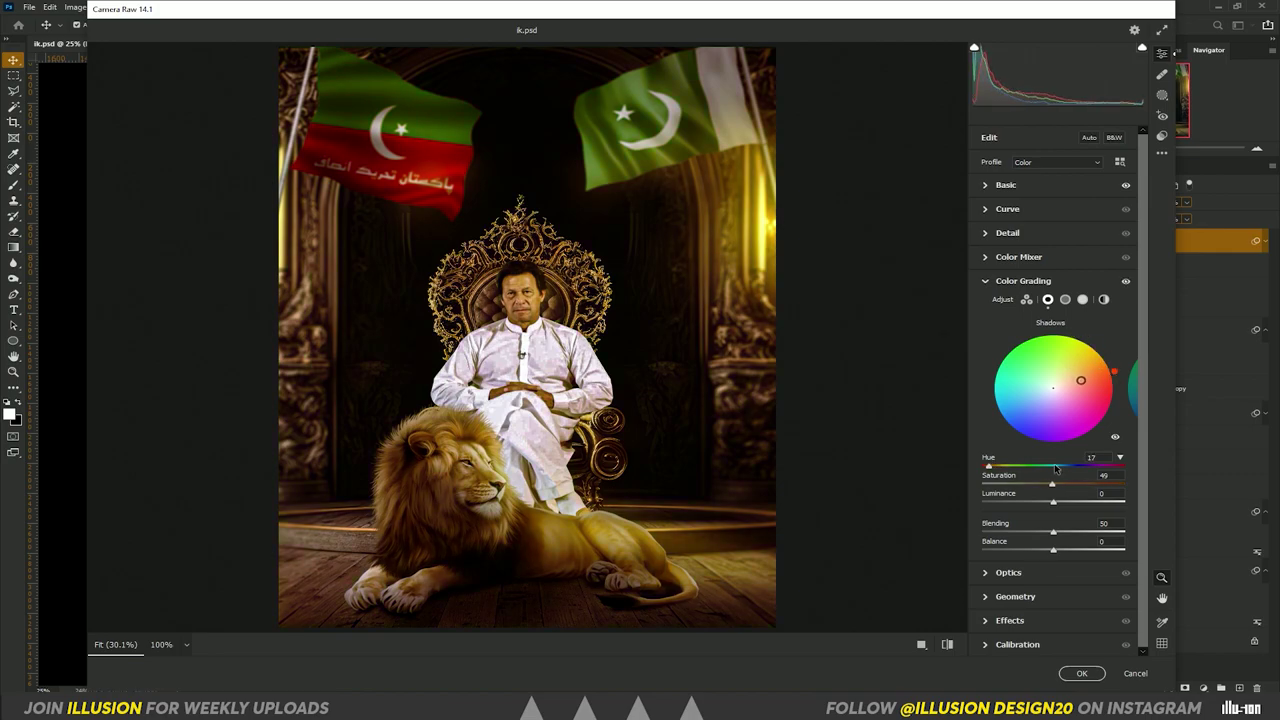
drag(1051, 485, 979, 484)
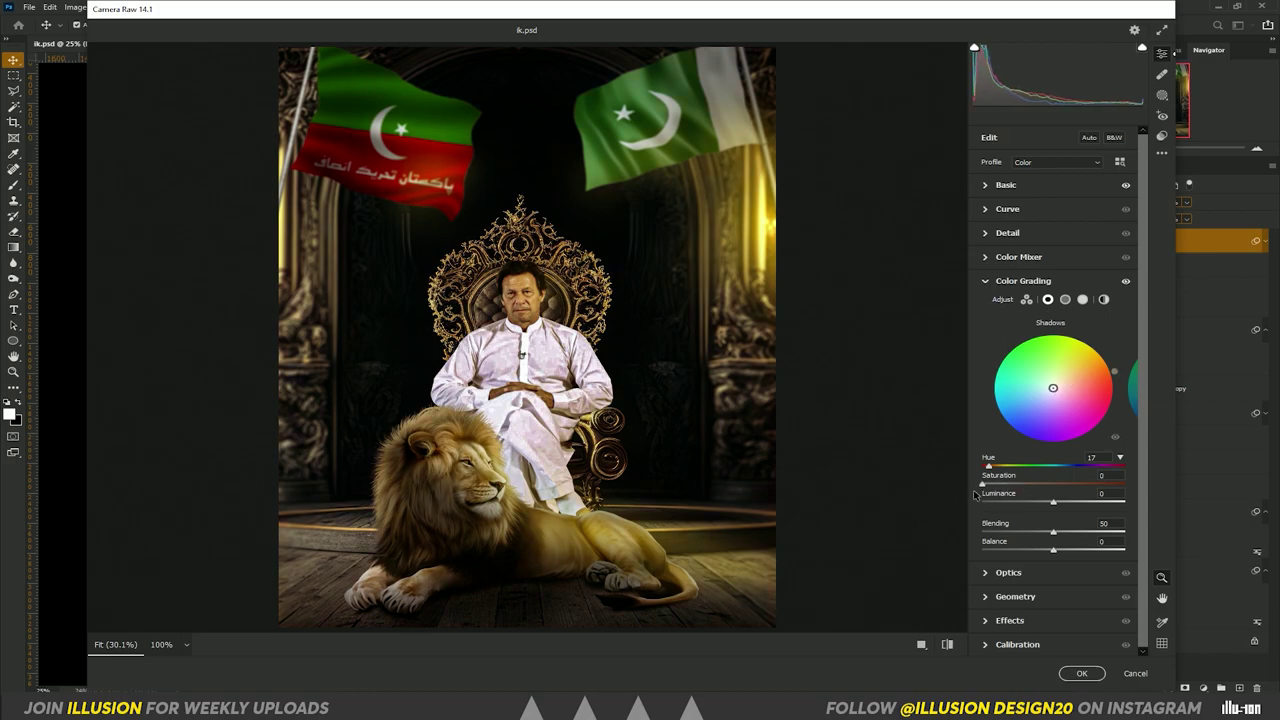
drag(1053, 388, 1118, 394)
drag(1017, 490, 1034, 485)
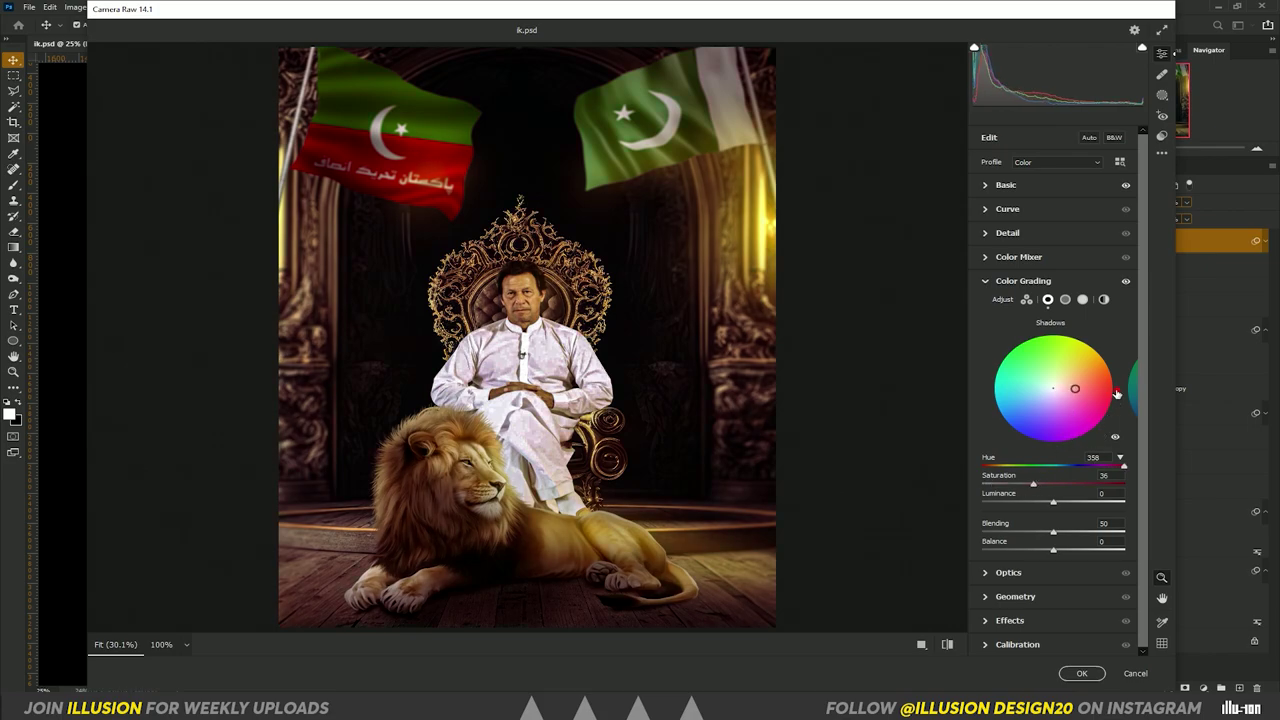
mouse_move(1117, 394)
mouse_down()
mouse_move(1098, 423)
mouse_move(1093, 352)
mouse_up()
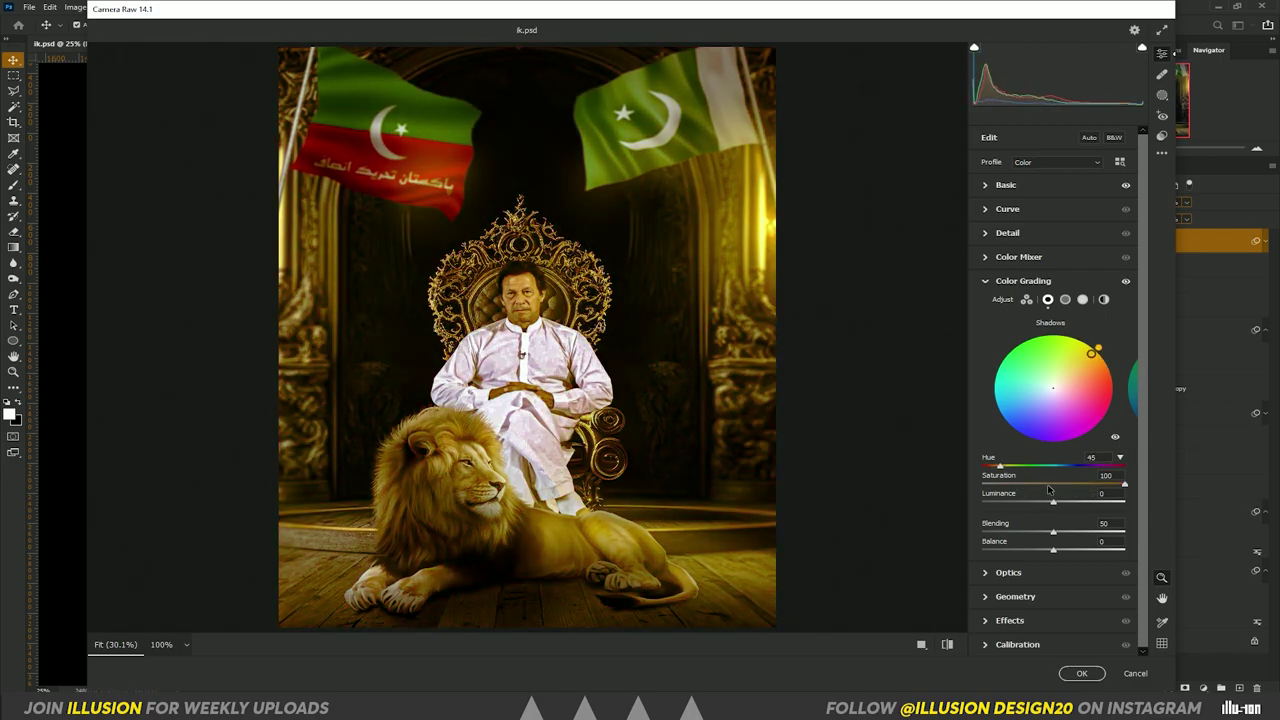
drag(1019, 486, 1010, 493)
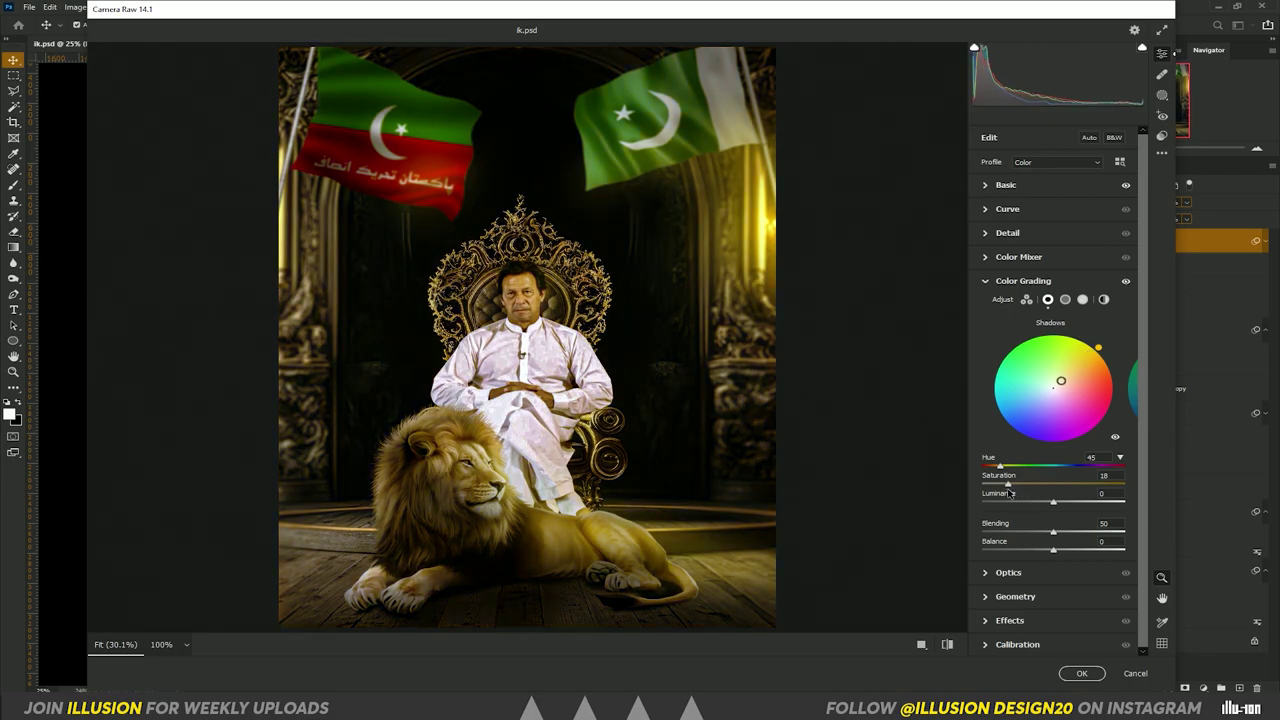
Tint the midtones toward yellow in the Color Grading wheels
click(1133, 390)
click(1130, 385)
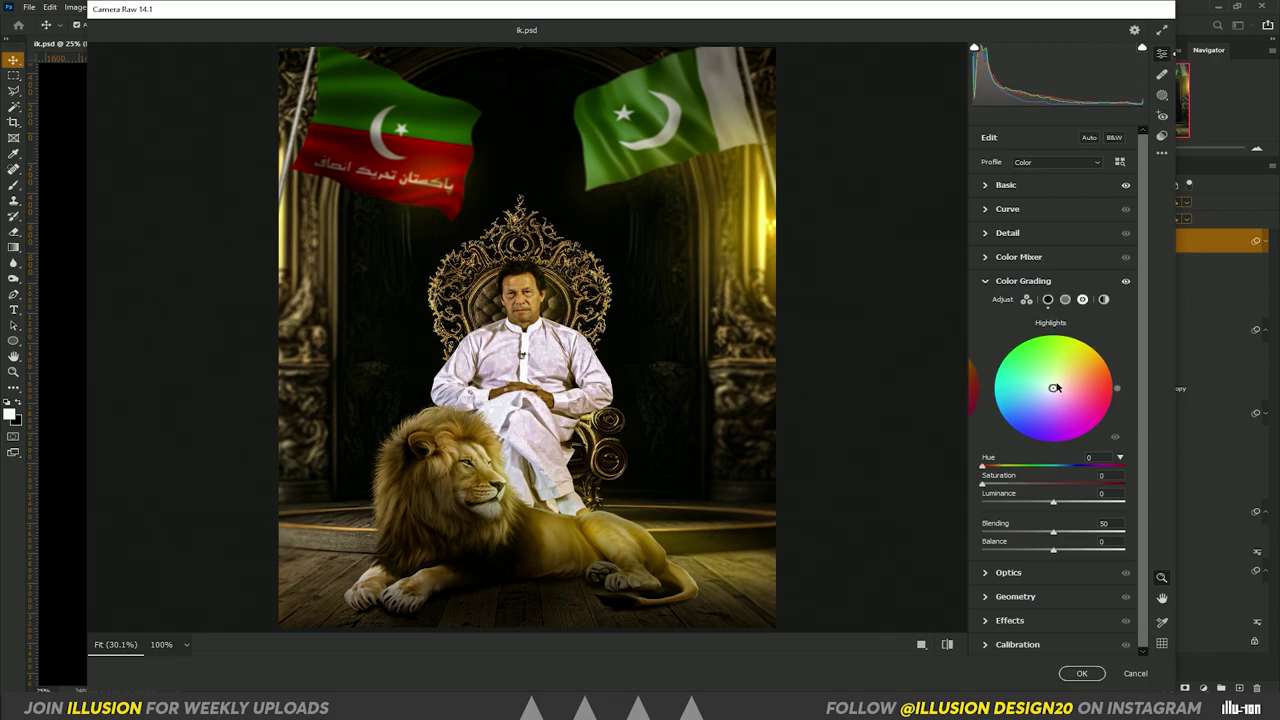
click(970, 388)
mouse_move(1051, 388)
mouse_down()
mouse_move(1051, 374)
mouse_move(1026, 385)
mouse_move(1053, 338)
mouse_move(1058, 360)
mouse_move(1090, 346)
mouse_move(1098, 357)
mouse_move(1085, 343)
mouse_move(1061, 374)
mouse_up()
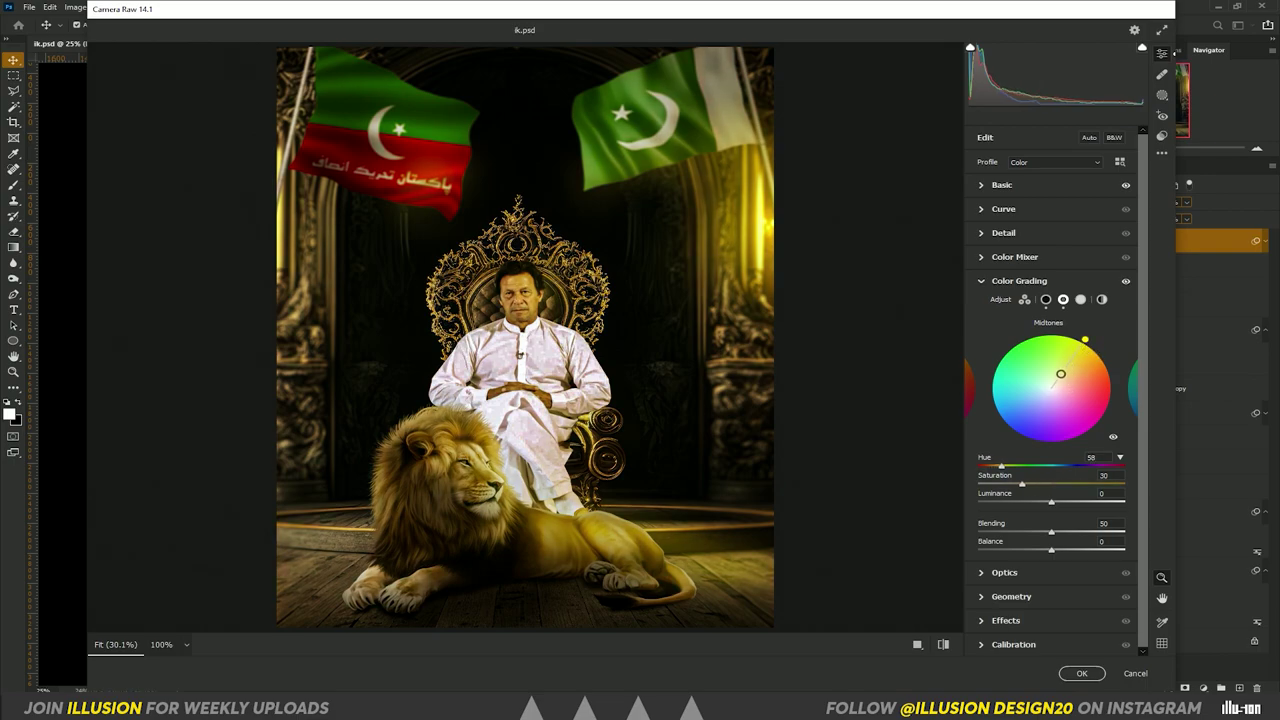
mouse_move(1040, 484)
mouse_down()
mouse_move(1066, 482)
mouse_move(1034, 489)
mouse_up()
Add a faint warm yellow highlight tint at Hue 54, Saturation 7
click(1128, 398)
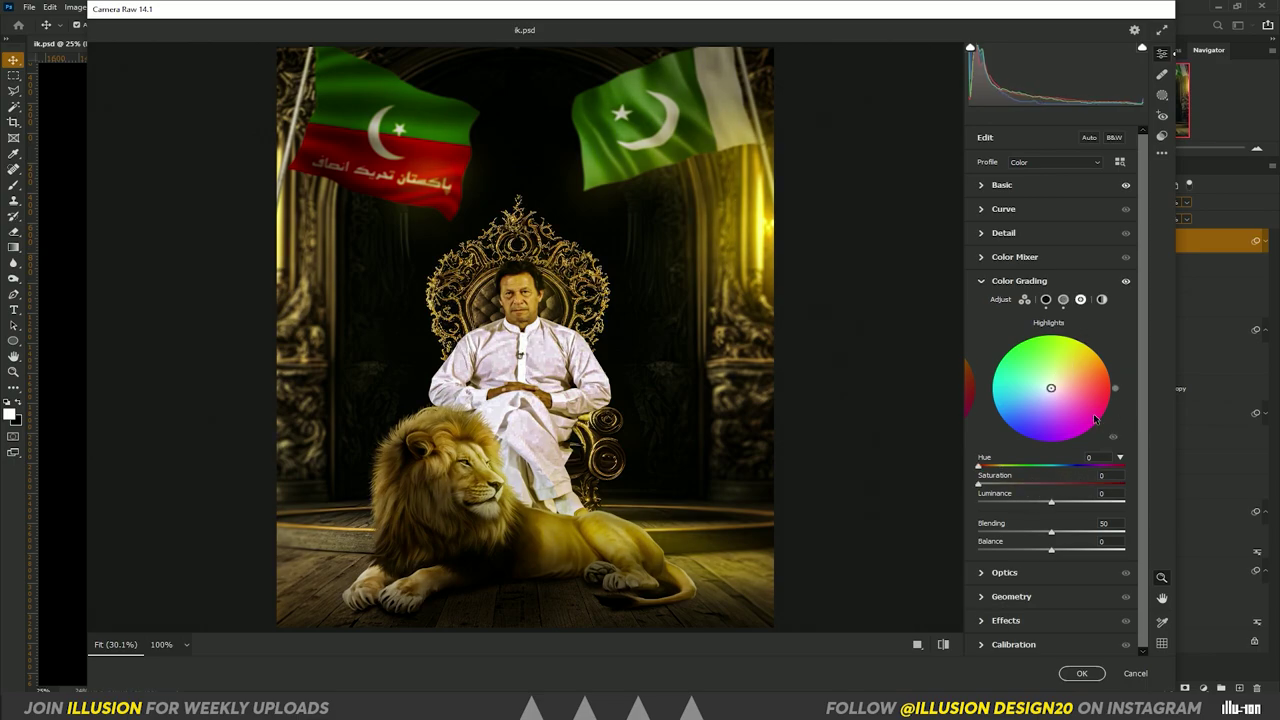
mouse_move(1050, 387)
mouse_down()
mouse_move(1067, 363)
mouse_move(1090, 360)
mouse_move(997, 378)
mouse_move(1074, 342)
mouse_move(1063, 340)
mouse_up()
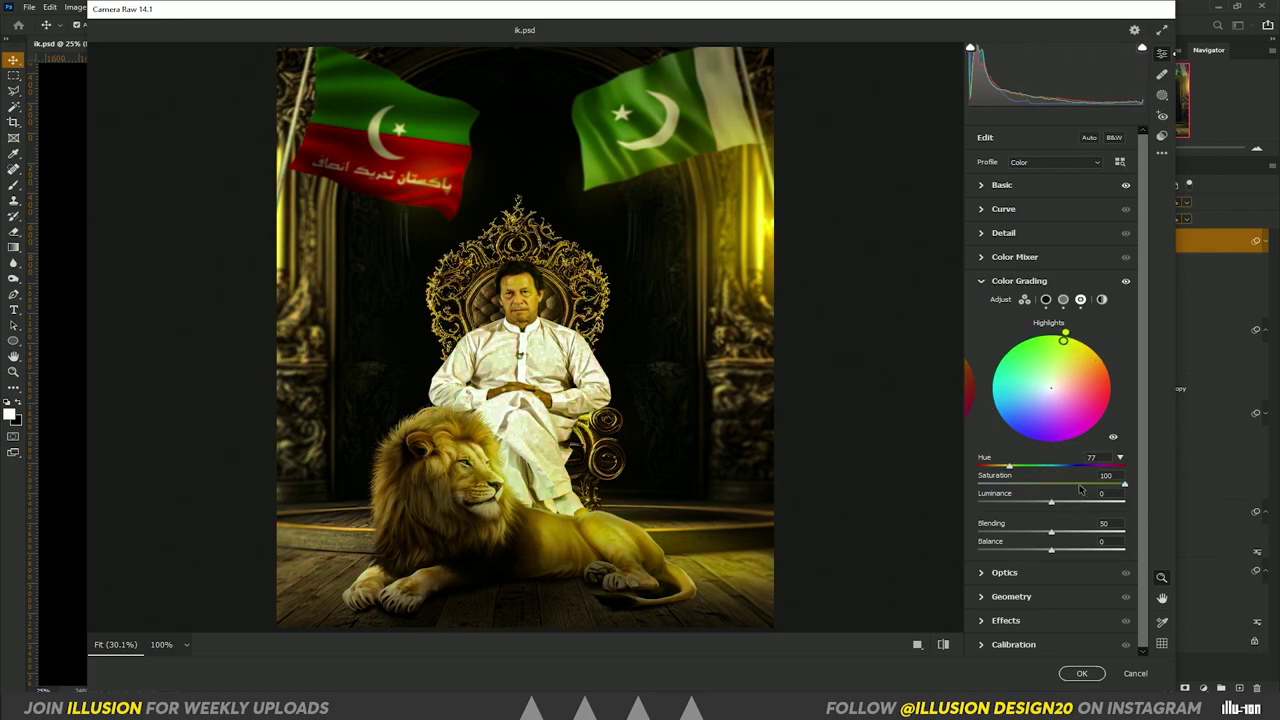
drag(1080, 489, 1006, 489)
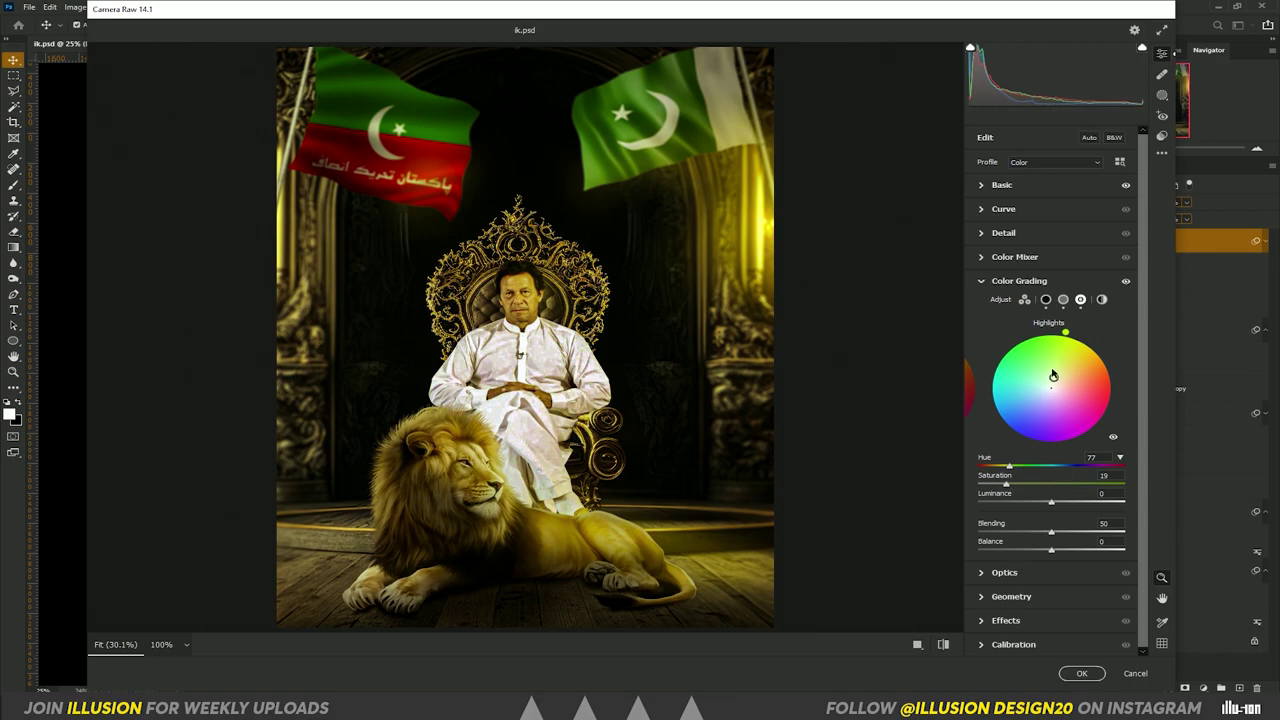
mouse_move(1066, 339)
mouse_down()
mouse_move(1097, 354)
mouse_move(1088, 343)
mouse_up()
drag(1071, 486, 988, 486)
click(990, 283)
Toggle the Color Grading panel off and on to compare the grade
click(1127, 282)
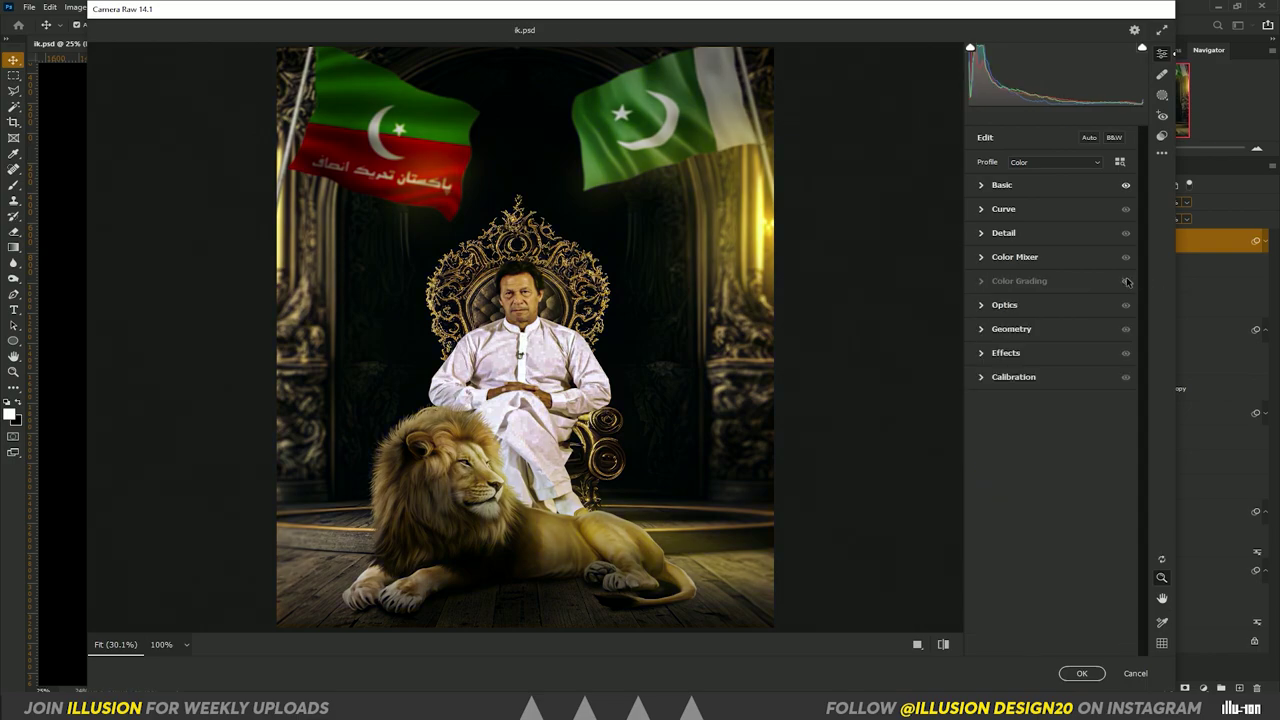
click(1127, 282)
click(1127, 282)
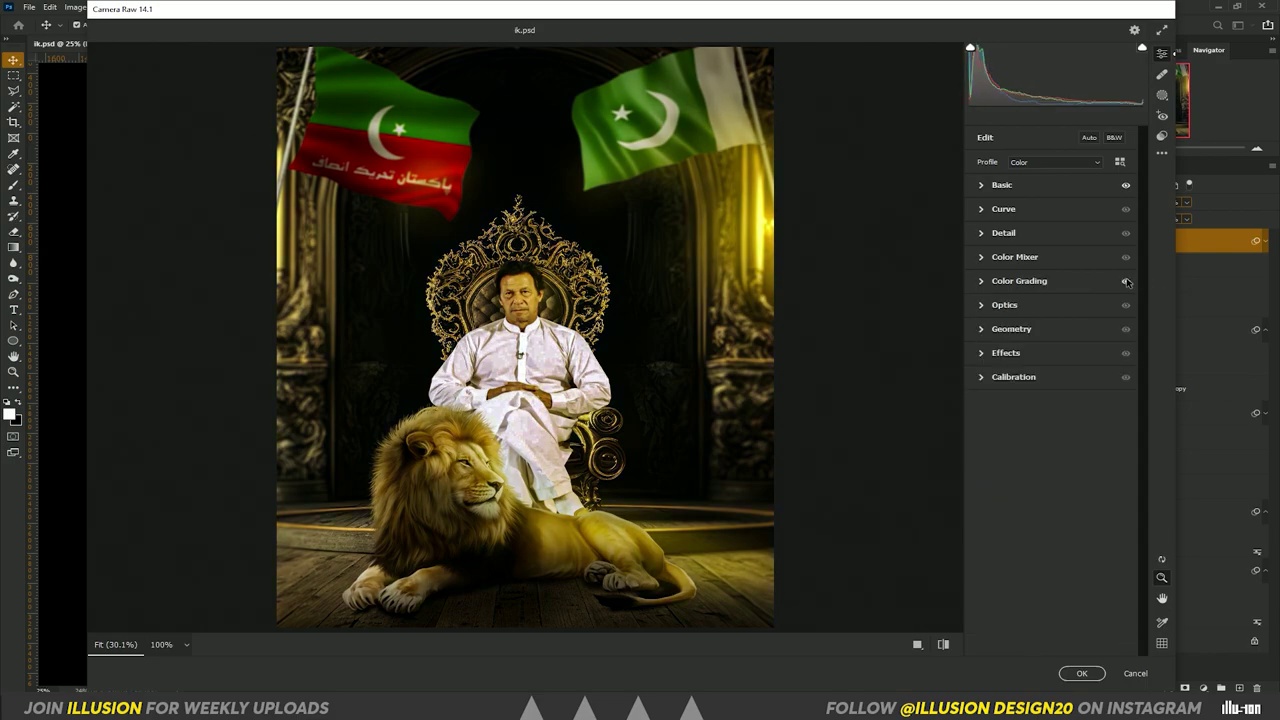
click(982, 283)
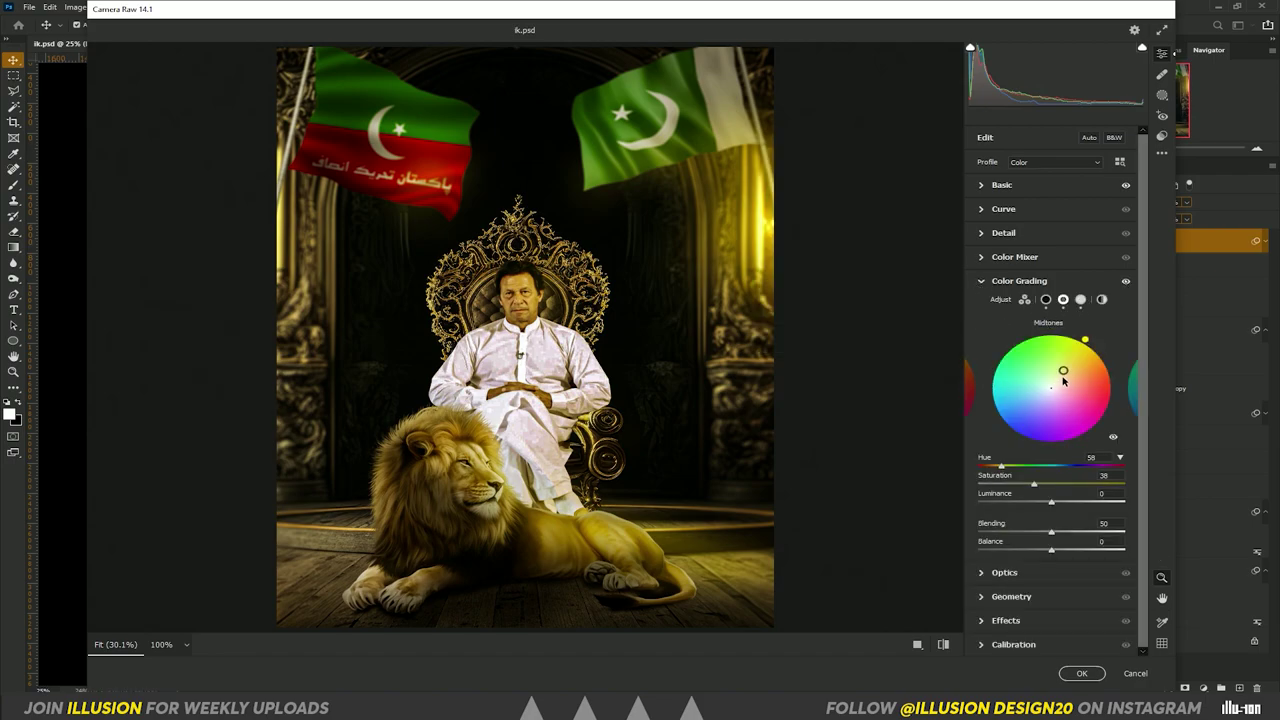
Set the midtone tint to Hue 58, Saturation 38, then show the Color Mixer HSL panel
mouse_move(1085, 340)
mouse_down()
mouse_move(1000, 430)
mouse_move(1017, 435)
mouse_move(1003, 428)
mouse_move(1066, 323)
mouse_move(1087, 342)
mouse_up()
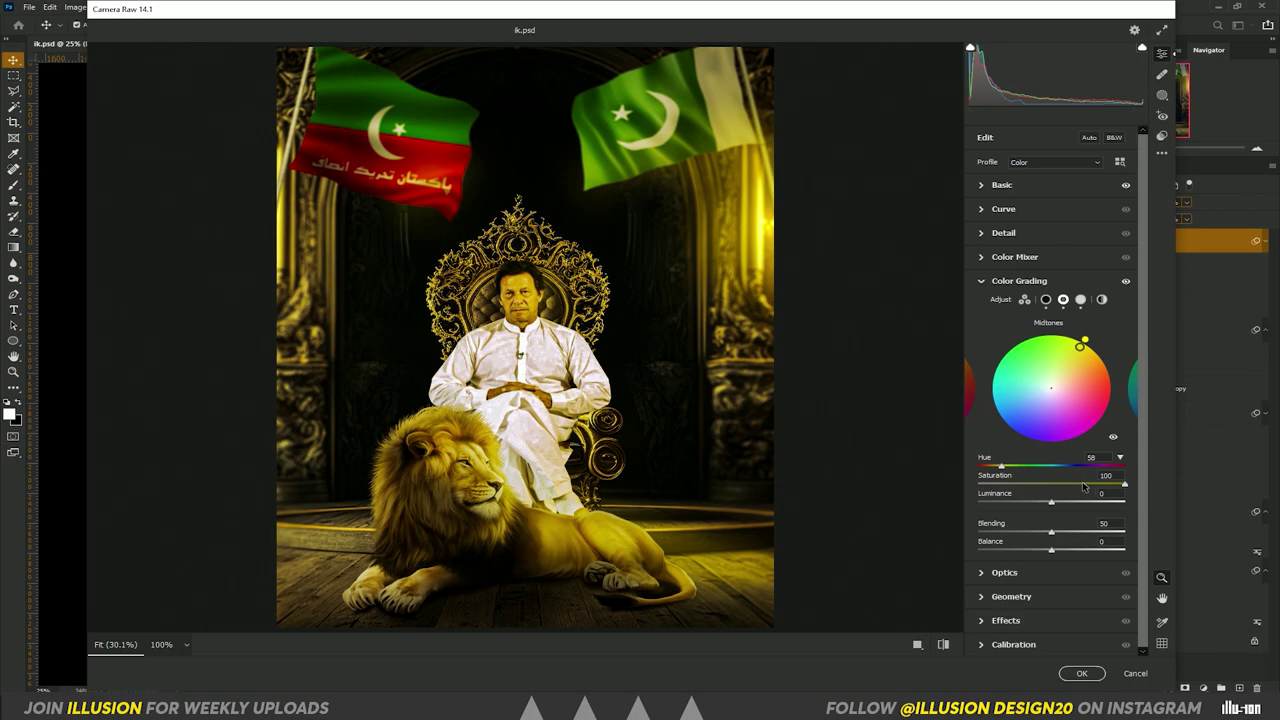
drag(1086, 485, 1000, 492)
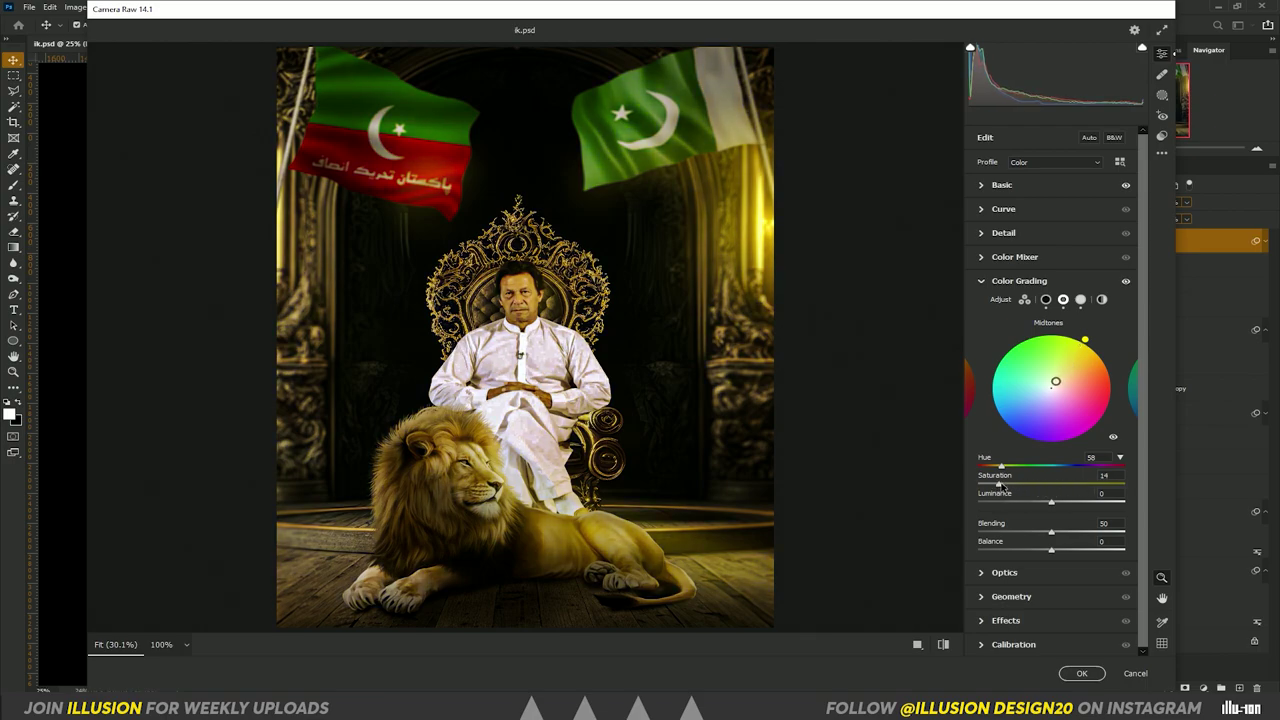
drag(1001, 486, 1035, 487)
click(970, 390)
click(982, 281)
click(983, 258)
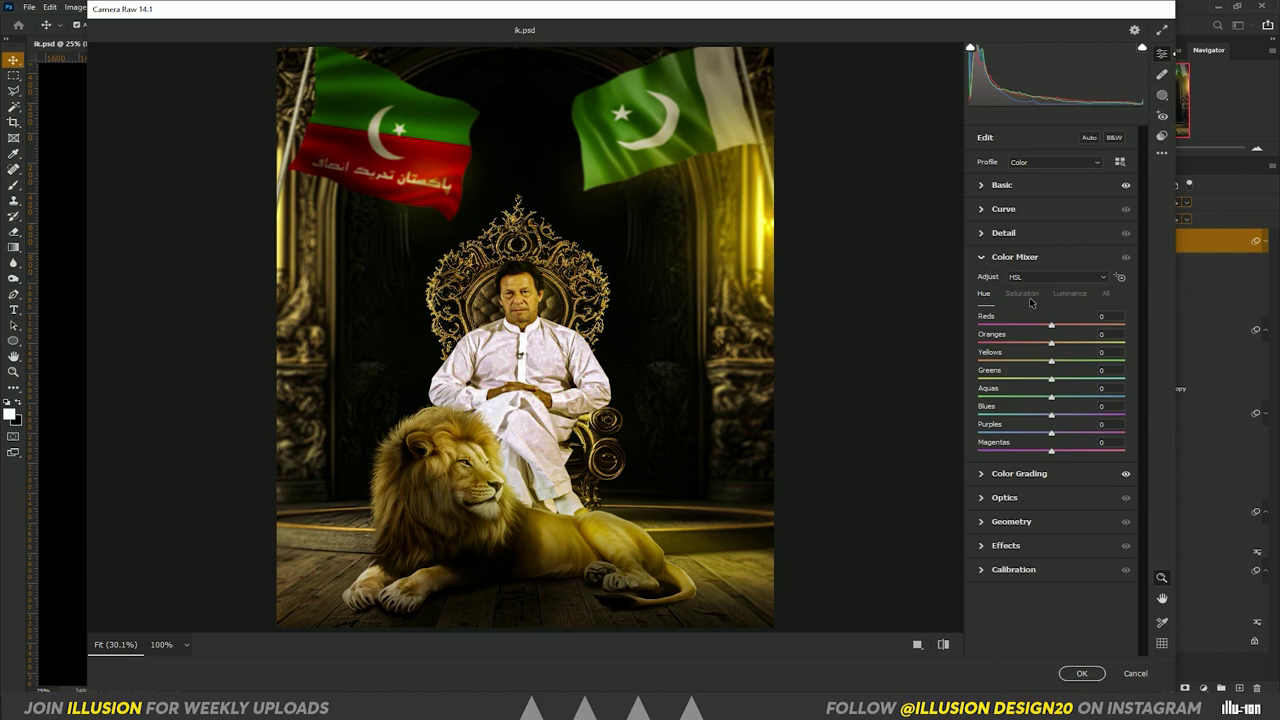
In Color Mixer Saturation, lower Reds to -67, Greens to -33, and adjust Yellows
click(1022, 293)
drag(1051, 326, 1002, 326)
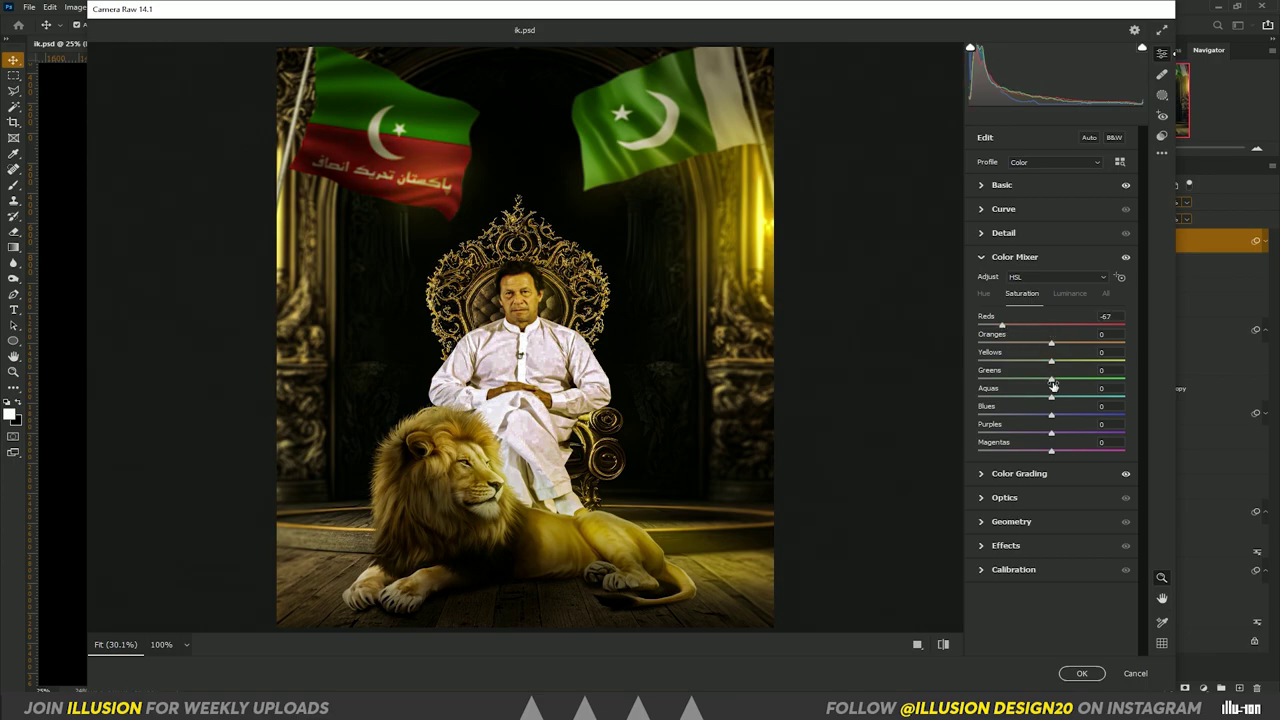
mouse_move(1053, 383)
mouse_down()
mouse_move(1008, 387)
mouse_move(1028, 392)
mouse_up()
mouse_move(1051, 360)
mouse_down()
mouse_move(1010, 364)
mouse_move(1062, 362)
mouse_up()
Shift the Red hue to +3 and the Yellow hue to -43
click(984, 293)
mouse_move(1051, 325)
mouse_down()
mouse_move(996, 327)
mouse_move(1054, 330)
mouse_up()
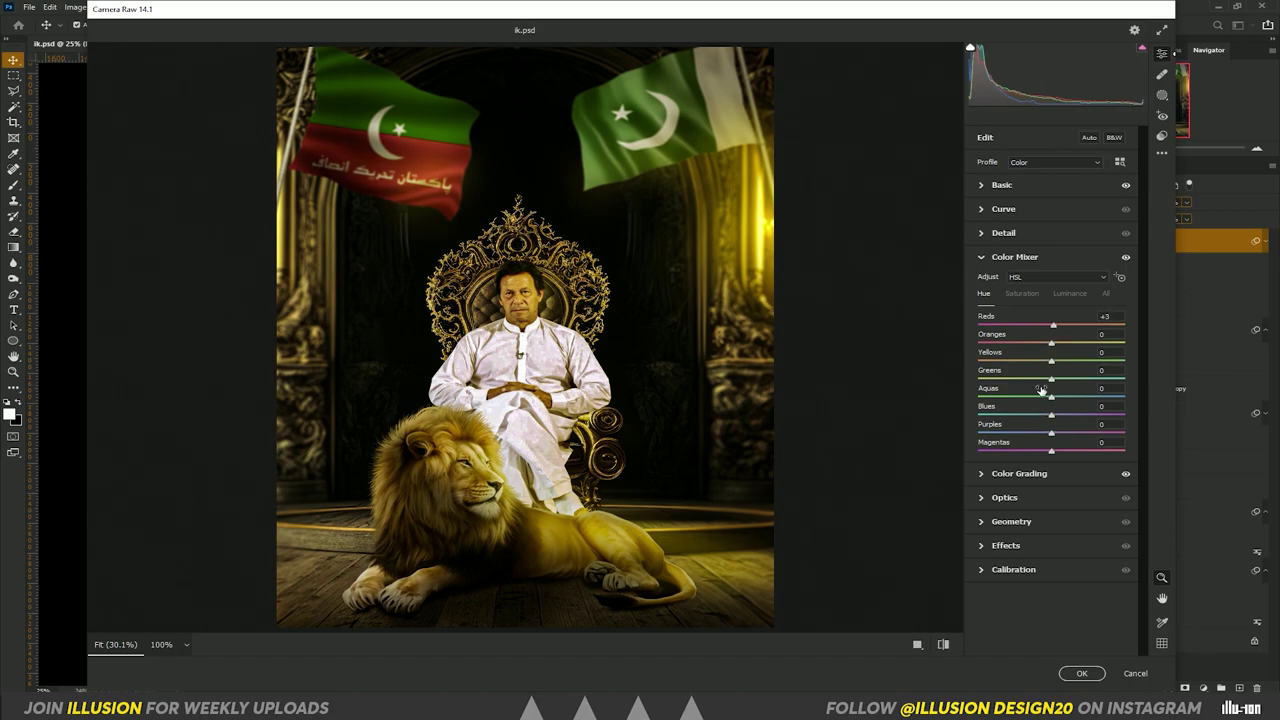
drag(1050, 362, 1033, 362)
mouse_move(1033, 362)
mouse_down()
mouse_move(1007, 362)
mouse_move(1020, 364)
mouse_up()
click(982, 257)
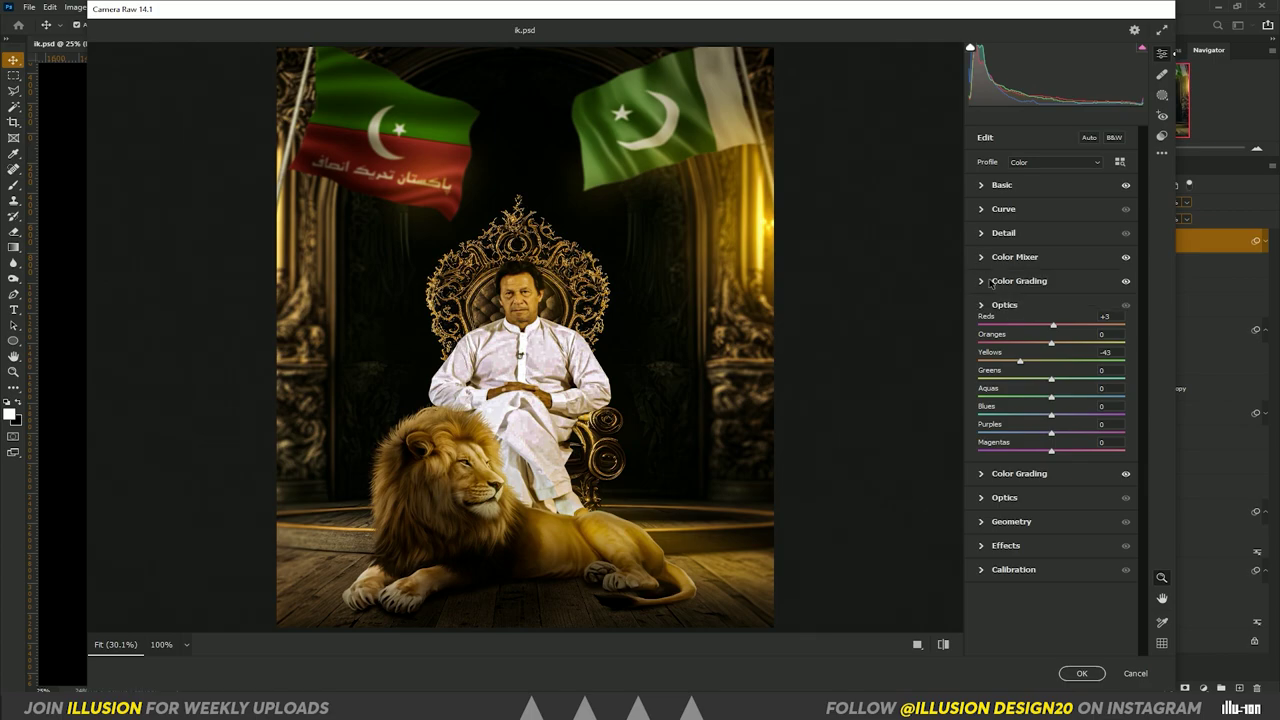
Add a light vignette with the Effects Vignetting slider
click(982, 353)
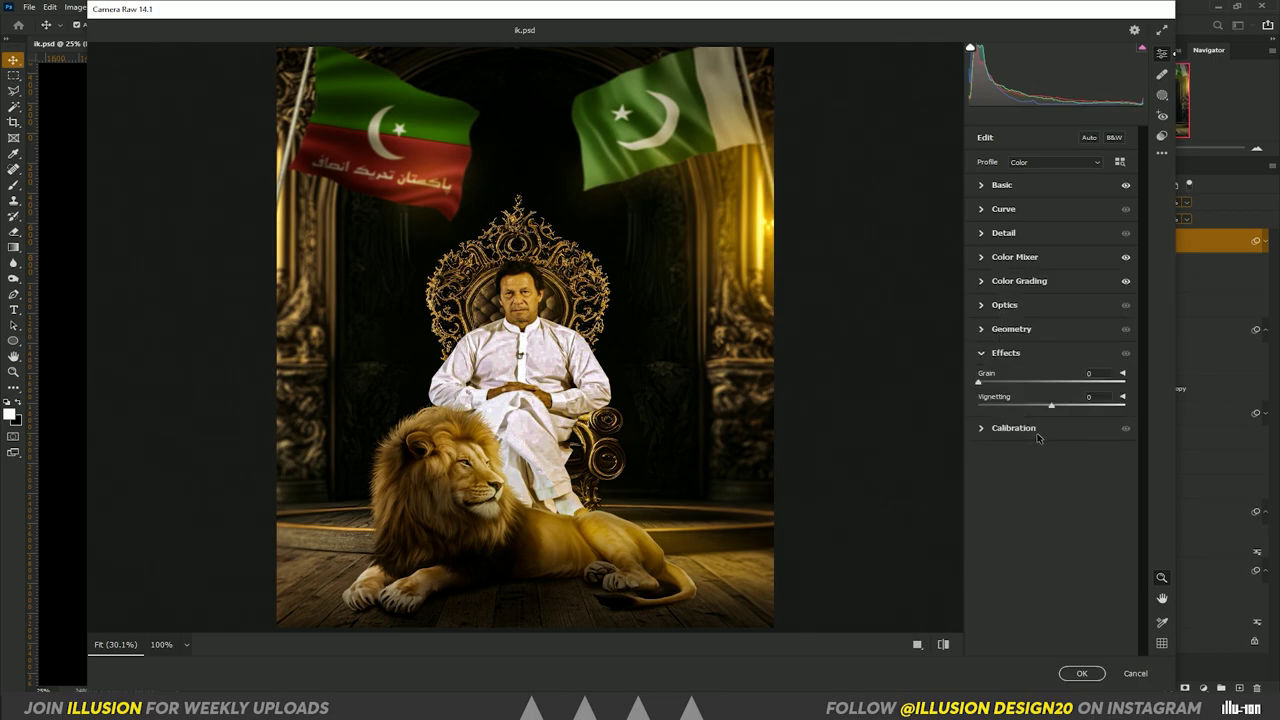
mouse_move(1049, 407)
mouse_down()
mouse_move(1031, 407)
mouse_move(1056, 405)
mouse_up()
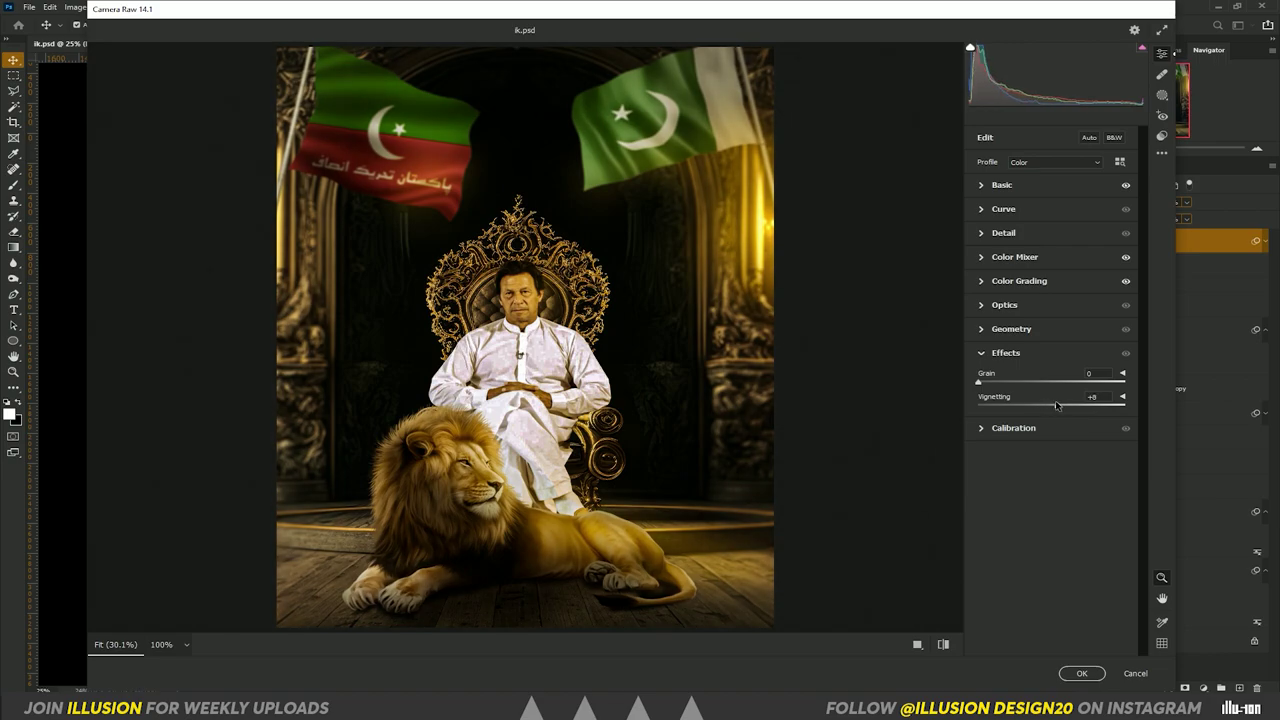
click(982, 353)
click(980, 330)
click(980, 330)
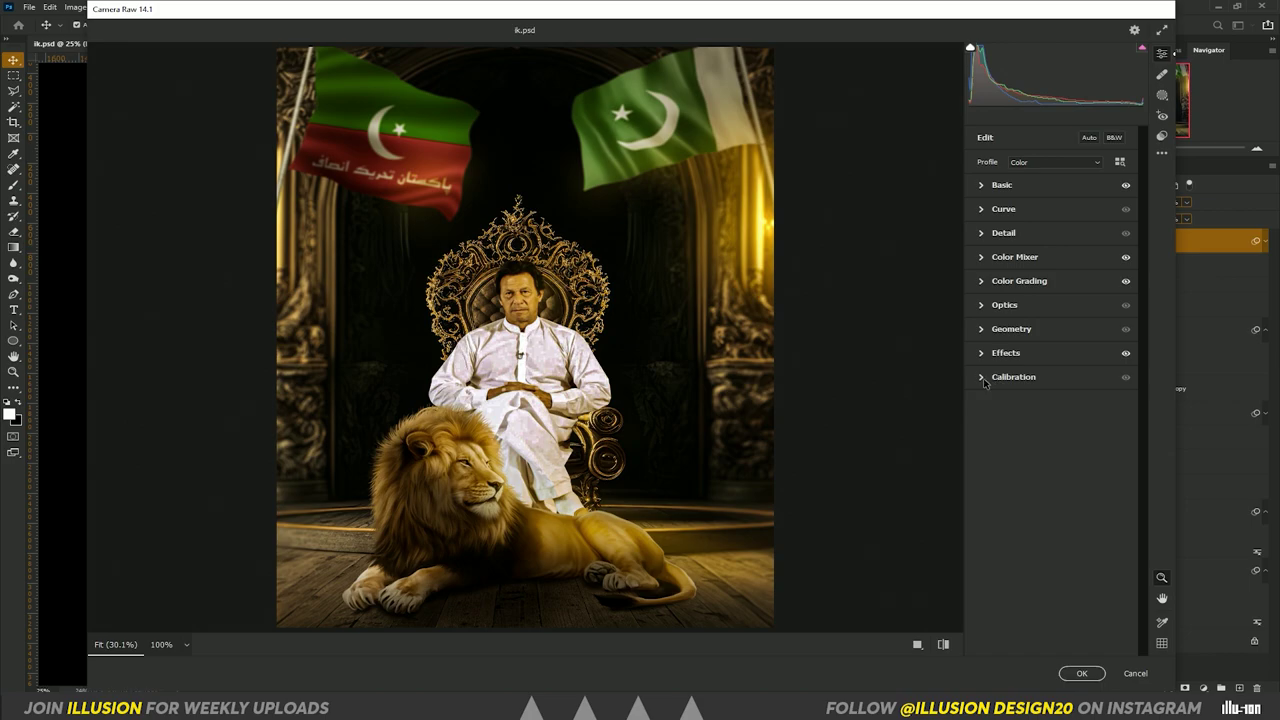
In Calibration set Red Primary Hue -25 and Green Primary Hue -16, zeroing other values
click(981, 377)
mouse_move(1051, 438)
mouse_down()
mouse_move(1072, 438)
mouse_move(1062, 474)
mouse_move(984, 474)
mouse_move(1050, 474)
mouse_move(1034, 474)
mouse_move(1047, 493)
mouse_move(1036, 498)
mouse_move(1054, 498)
mouse_move(1068, 530)
mouse_up()
text(0)
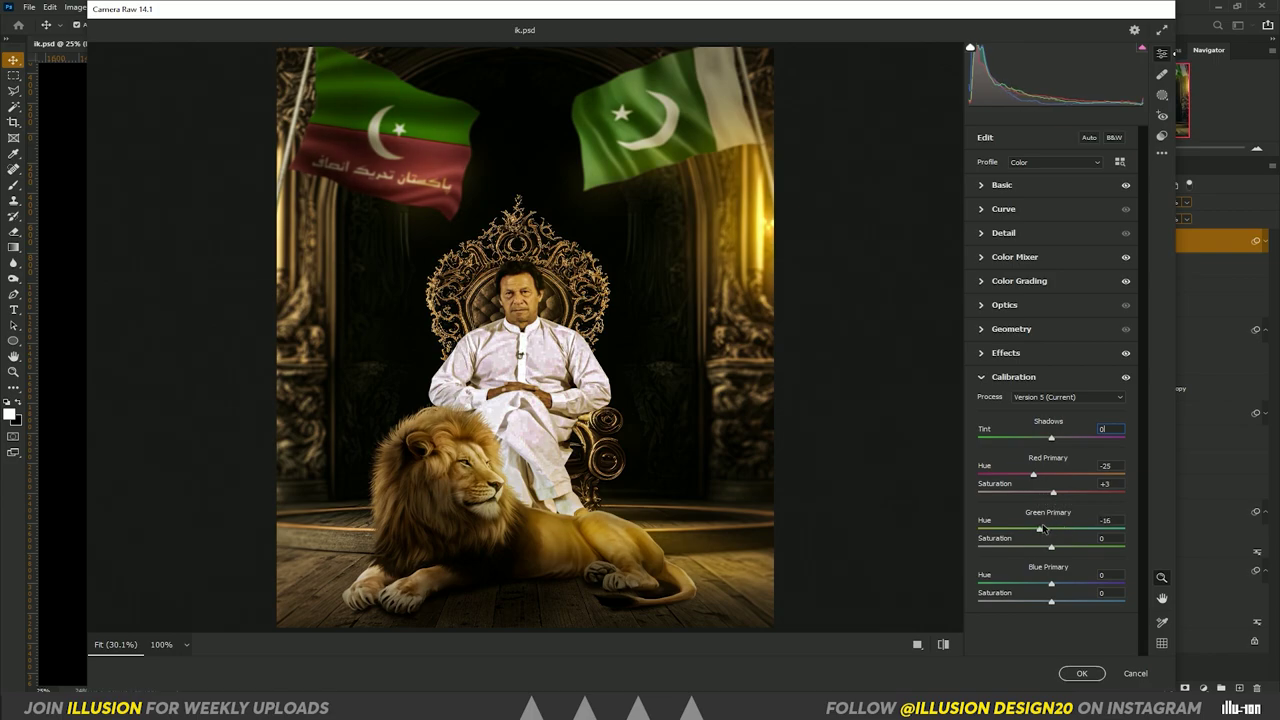
double_click(1109, 521)
text(0)
drag(1051, 583, 1060, 583)
double_click(1108, 575)
text(0)
click(981, 379)
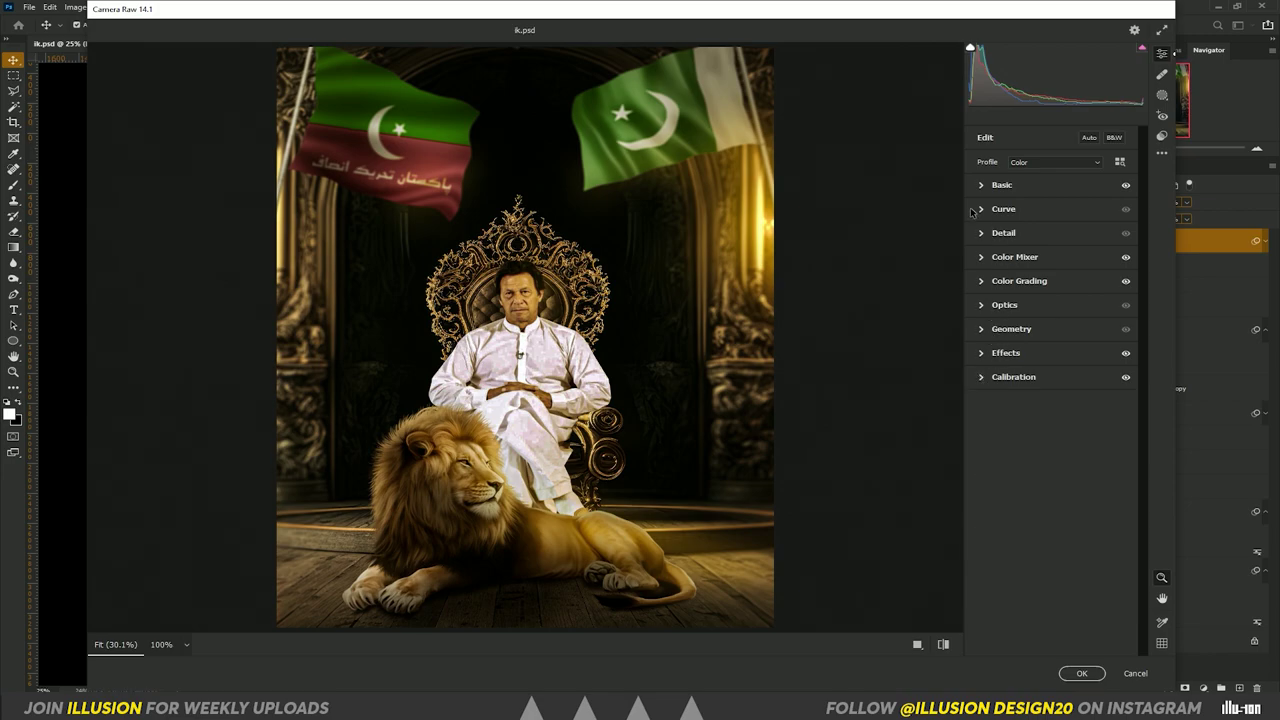
click(1124, 186)
Commit the Camera Raw Filter and bring up File > Place Embedded
click(1124, 186)
click(1080, 675)
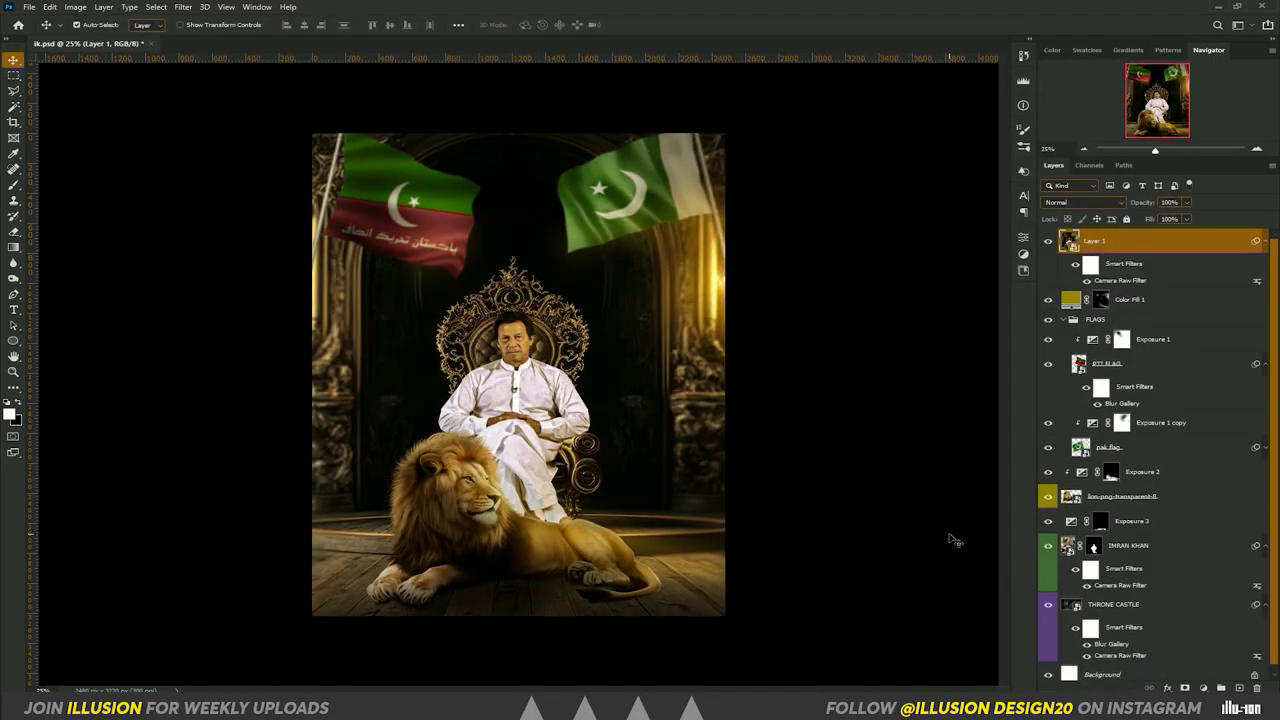
click(30, 7)
click(80, 245)
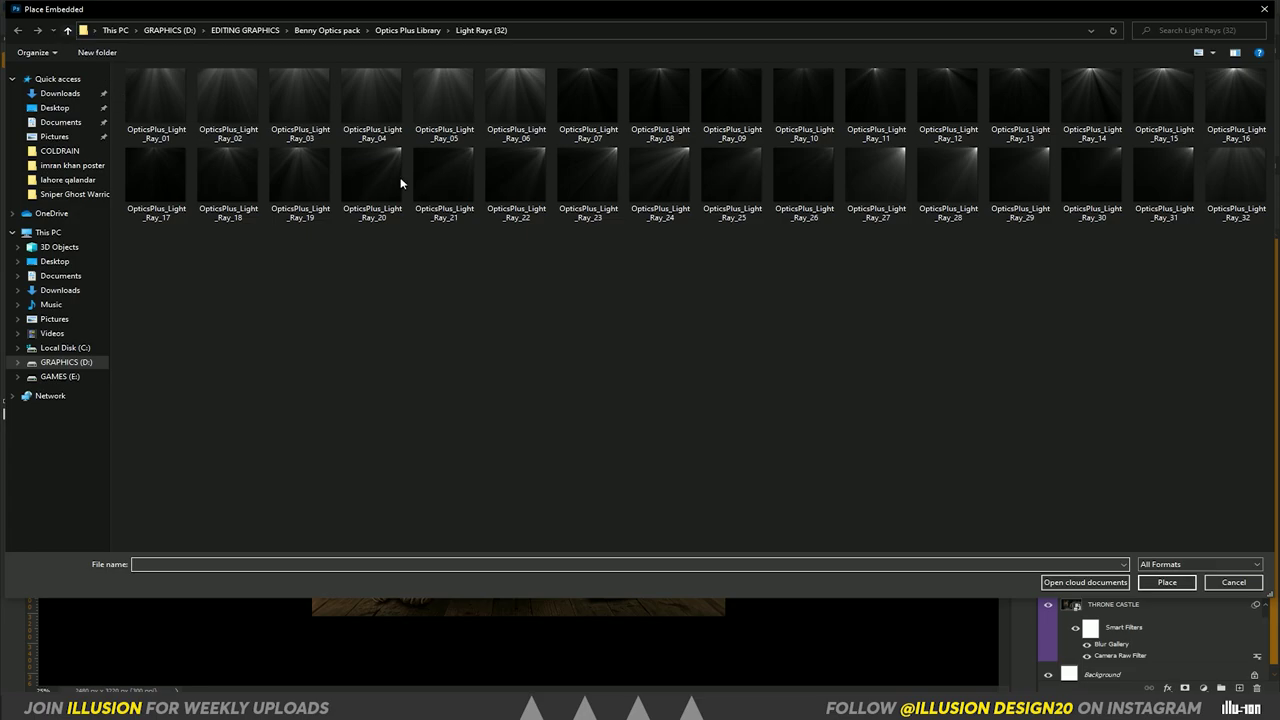
From Optics Plus Library > Dust Particles, place OpticsPlus_Dust_Particles_02 onto the poster
key(alt+Up)
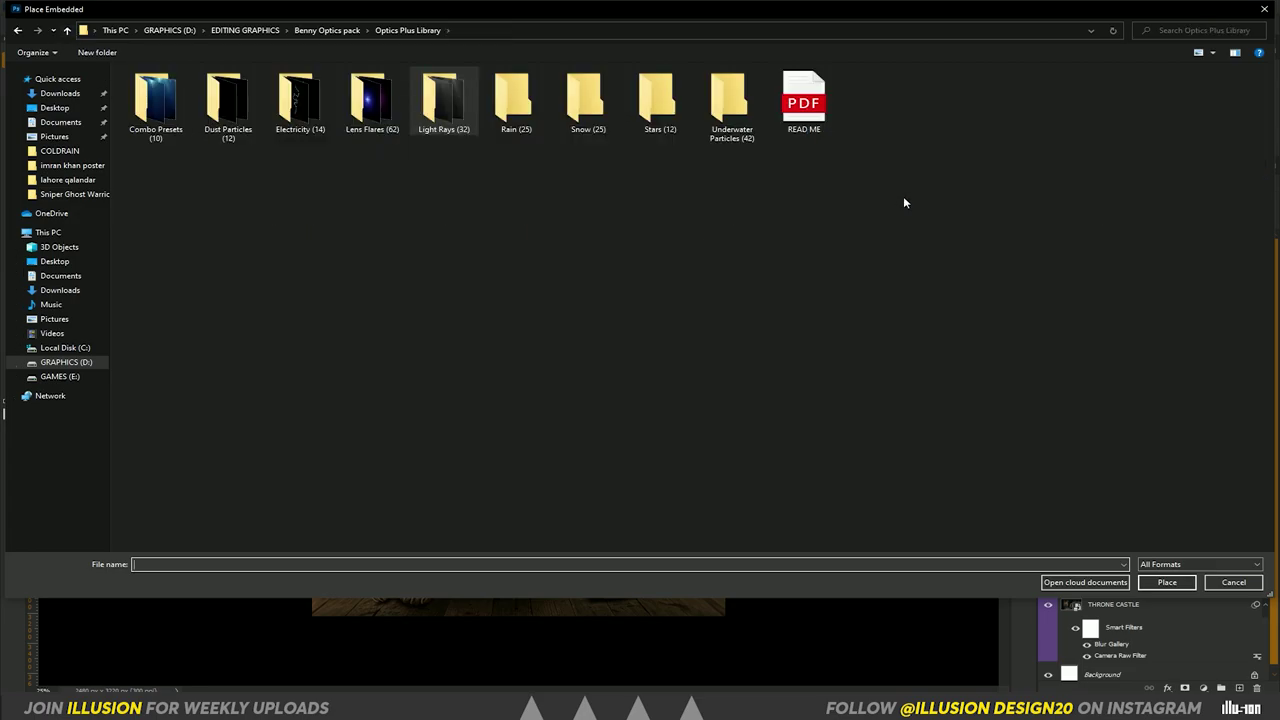
click(205, 90)
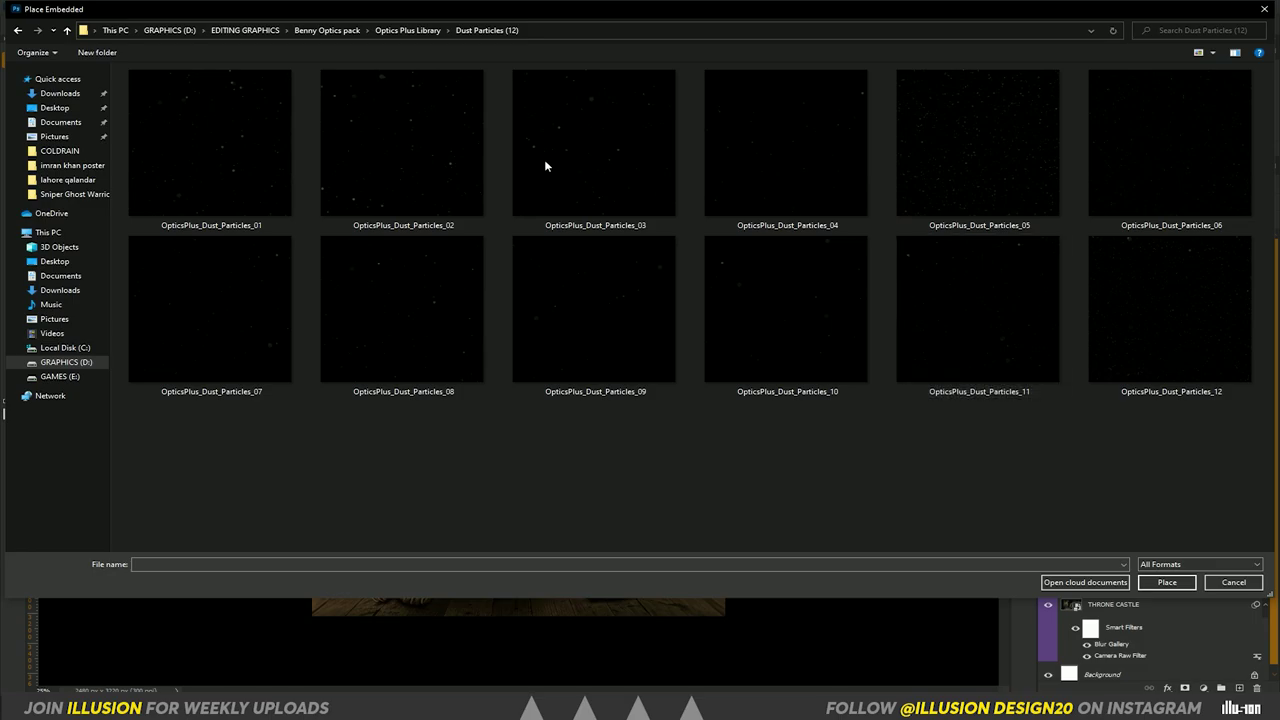
click(416, 137)
double_click(416, 137)
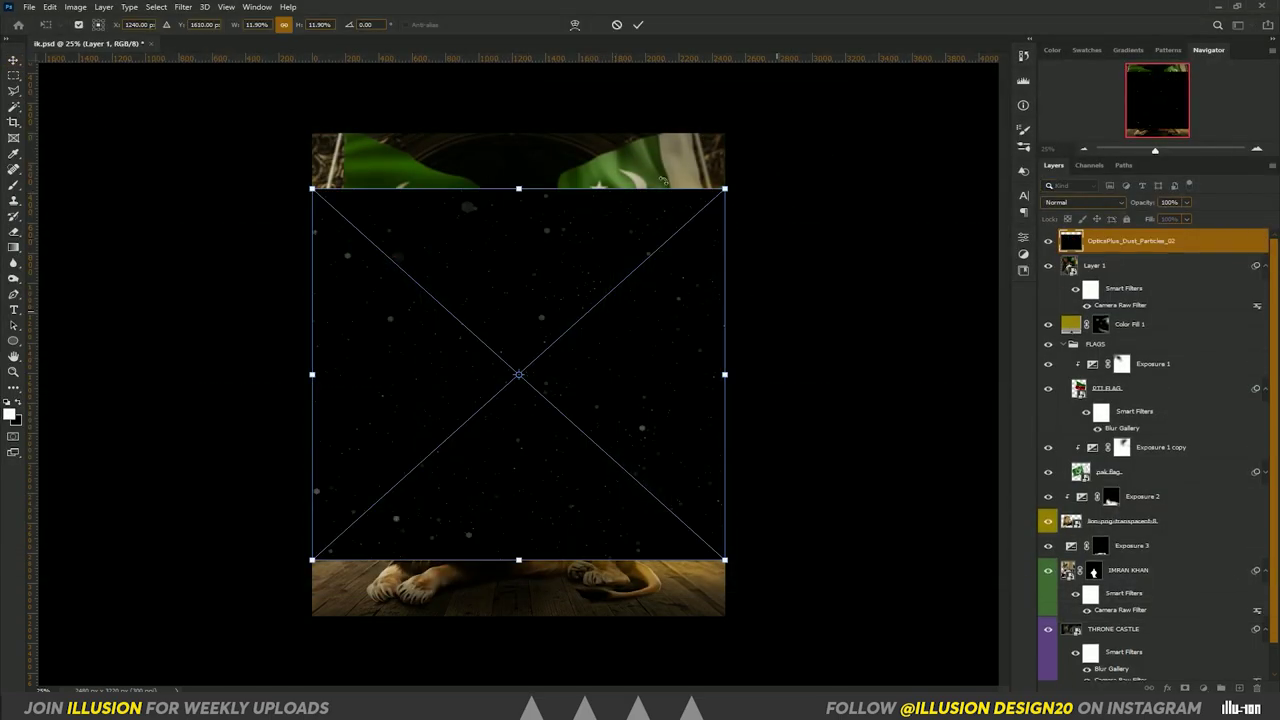
Align the dust overlay with the canvas, commit it, and set its blend mode to Screen
drag(661, 170, 693, 191)
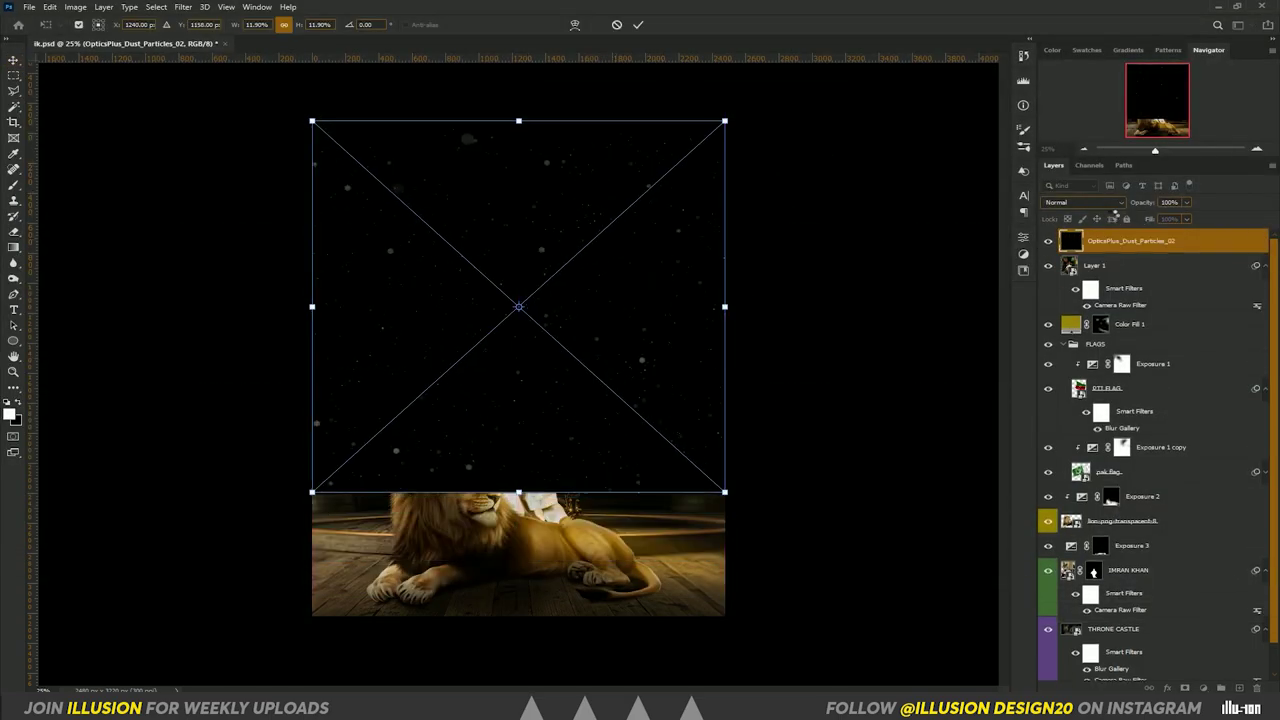
key(Return)
click(1100, 203)
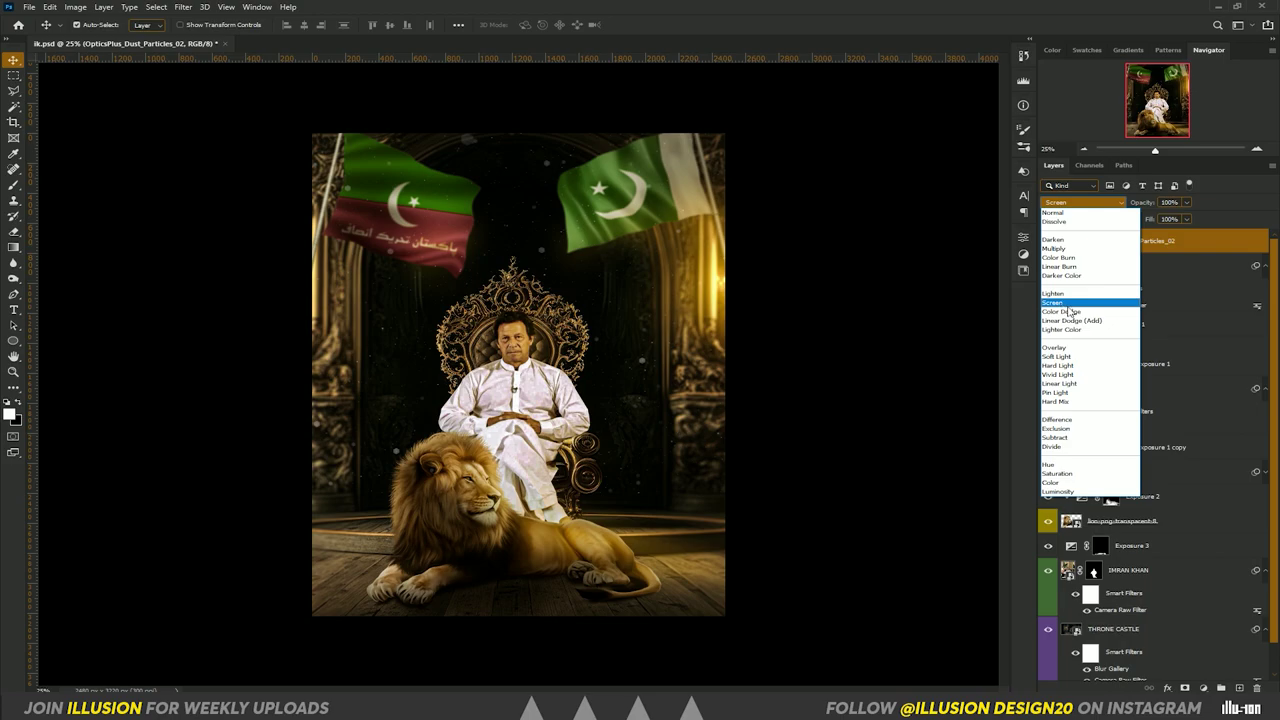
click(1066, 303)
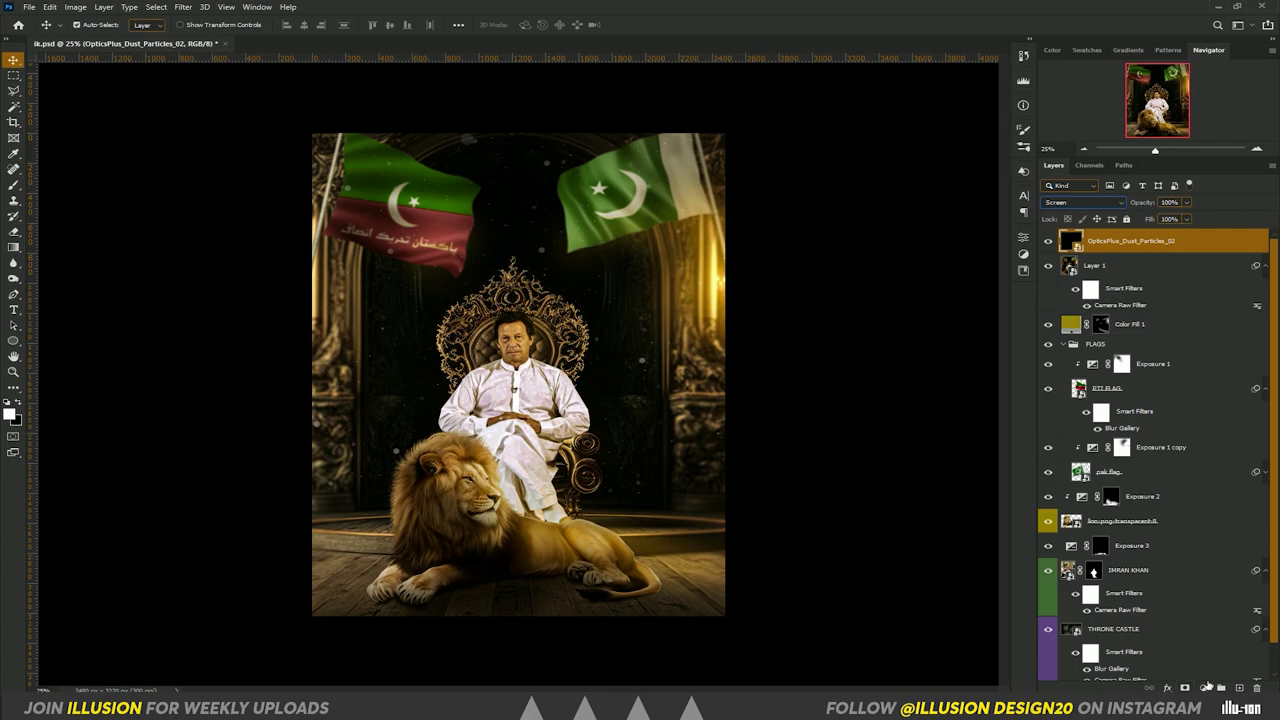
click(1207, 686)
Add a Hue/Saturation layer clipped to the dust layer with Colorize turned on
click(1200, 570)
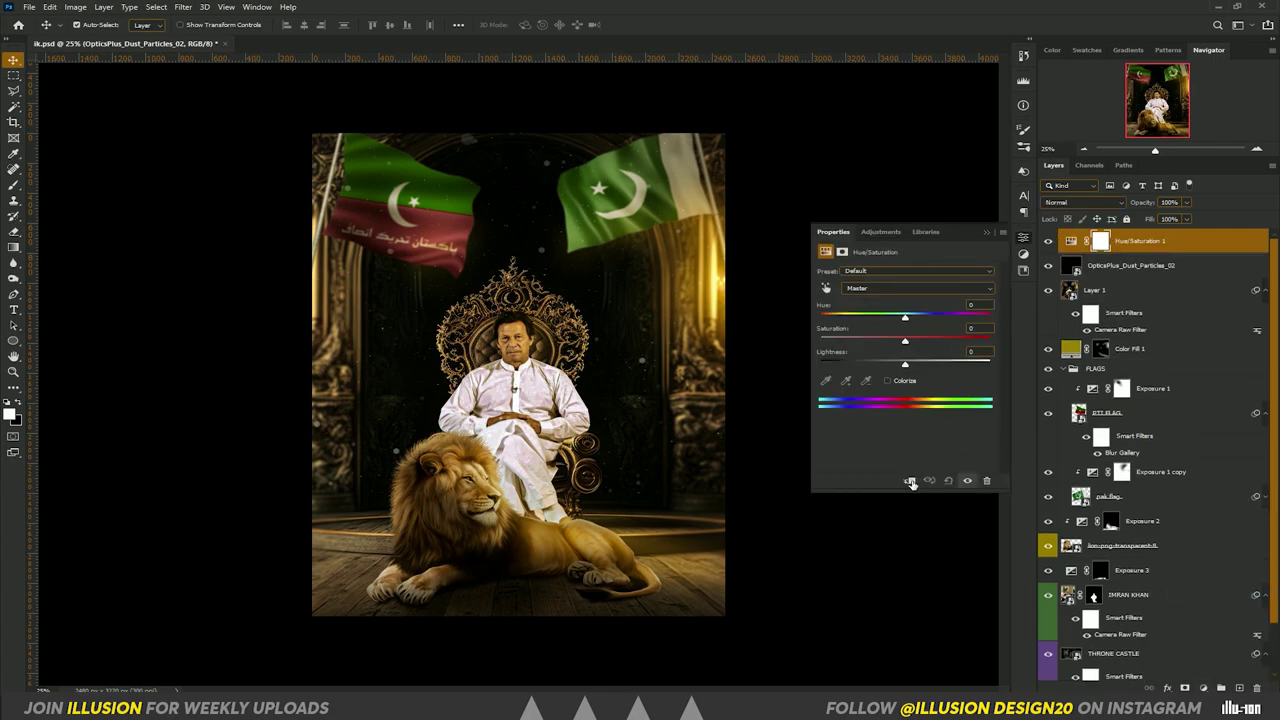
click(910, 481)
click(889, 382)
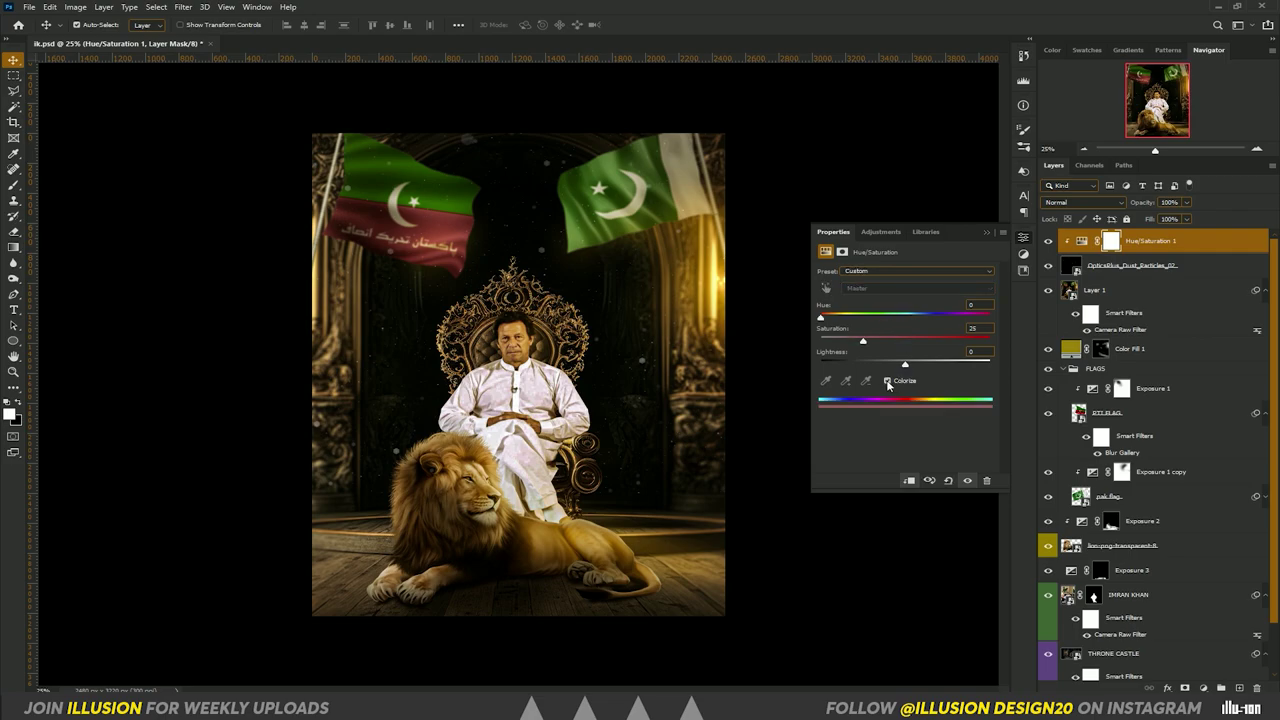
drag(832, 318, 905, 318)
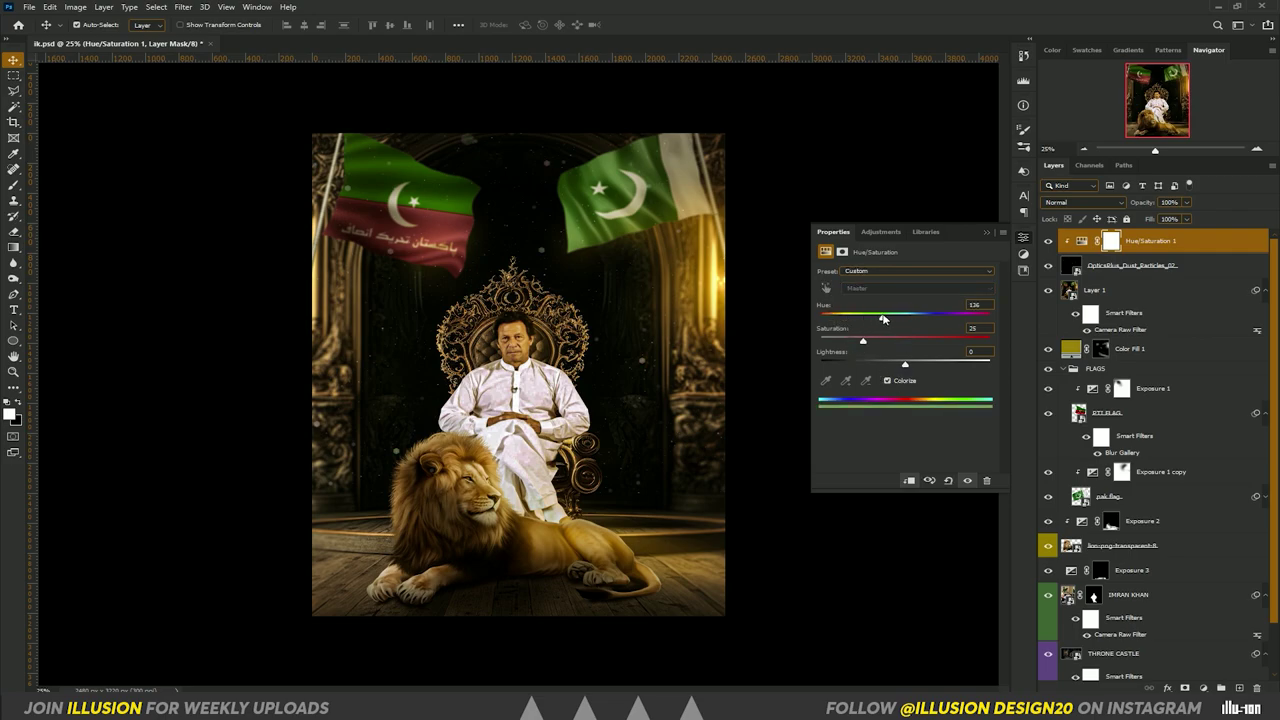
drag(805, 316, 885, 320)
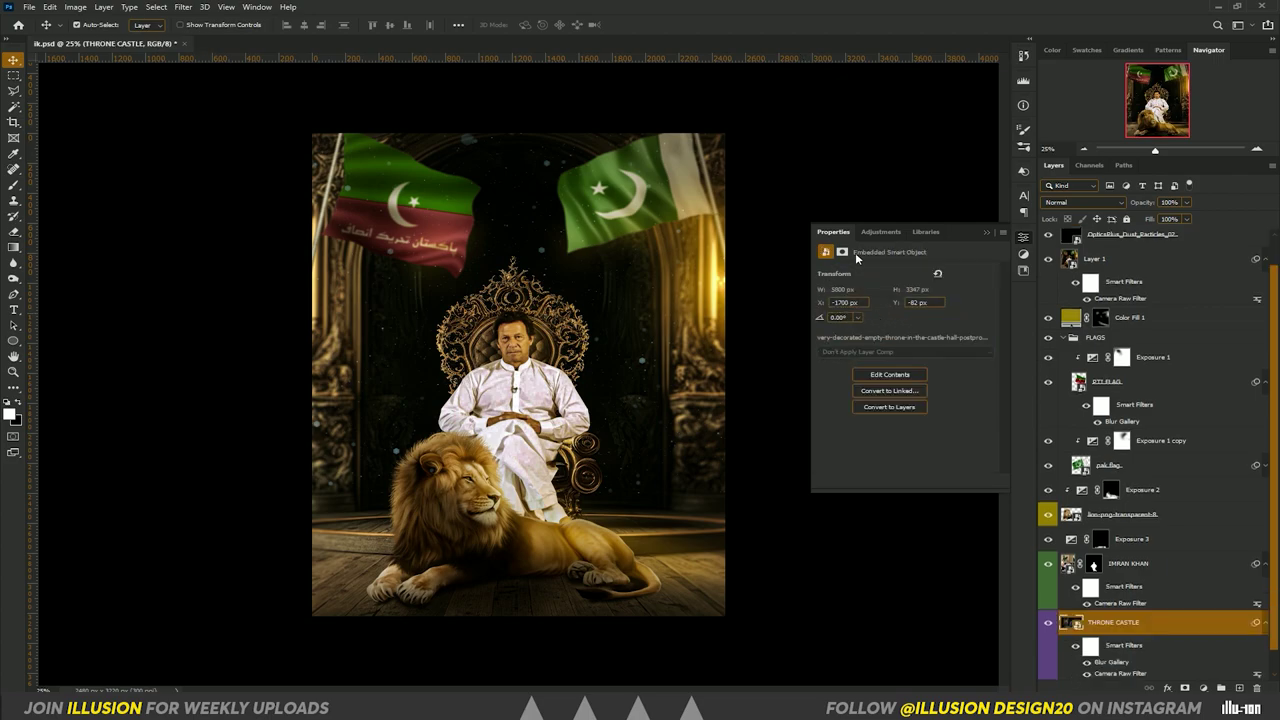
click(880, 231)
click(833, 231)
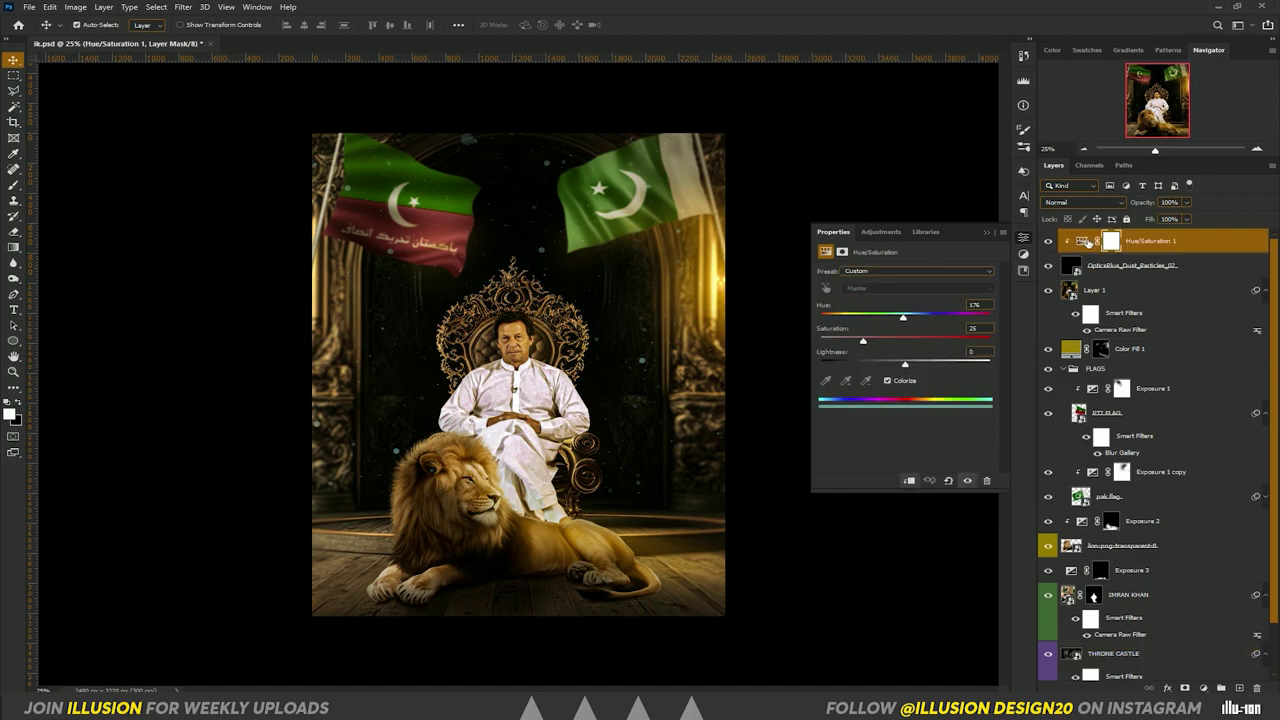
Tune the colorize tint to warm gold at Hue 37, Saturation 43, and compare before/after
mouse_move(866, 343)
mouse_down()
mouse_move(932, 342)
mouse_move(831, 319)
mouse_up()
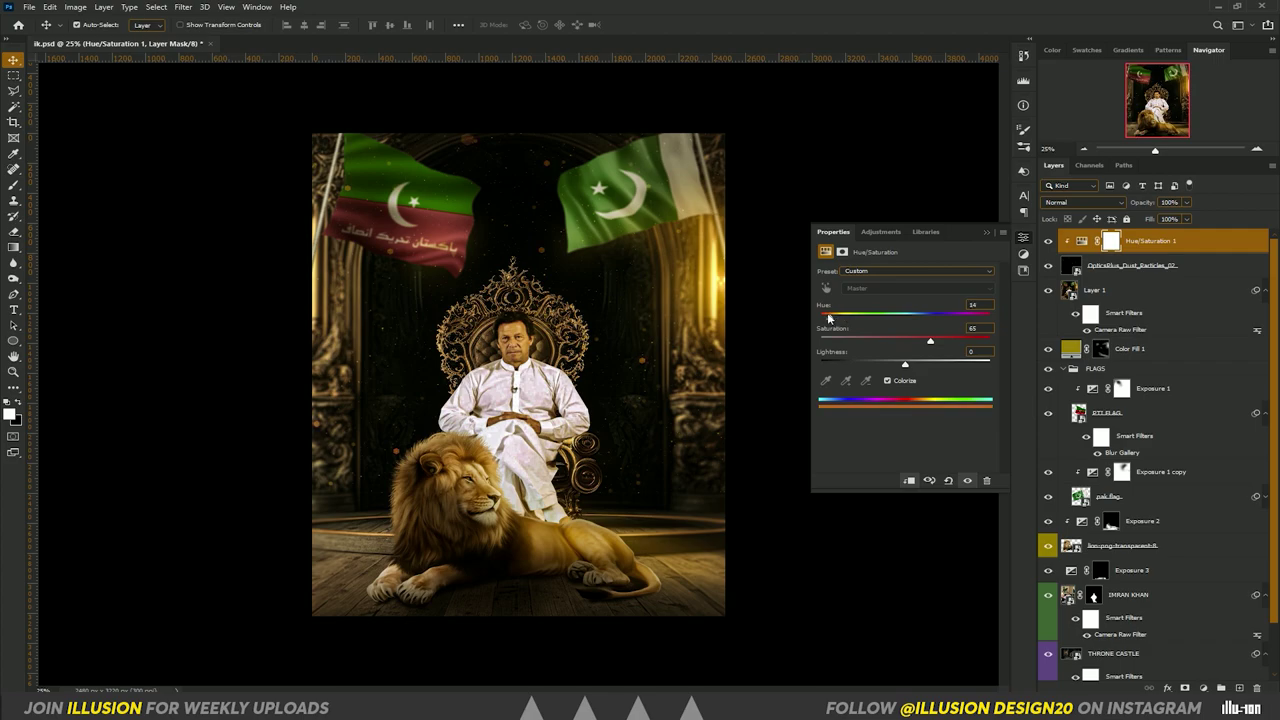
drag(829, 318, 835, 318)
drag(929, 344, 894, 343)
drag(836, 318, 839, 319)
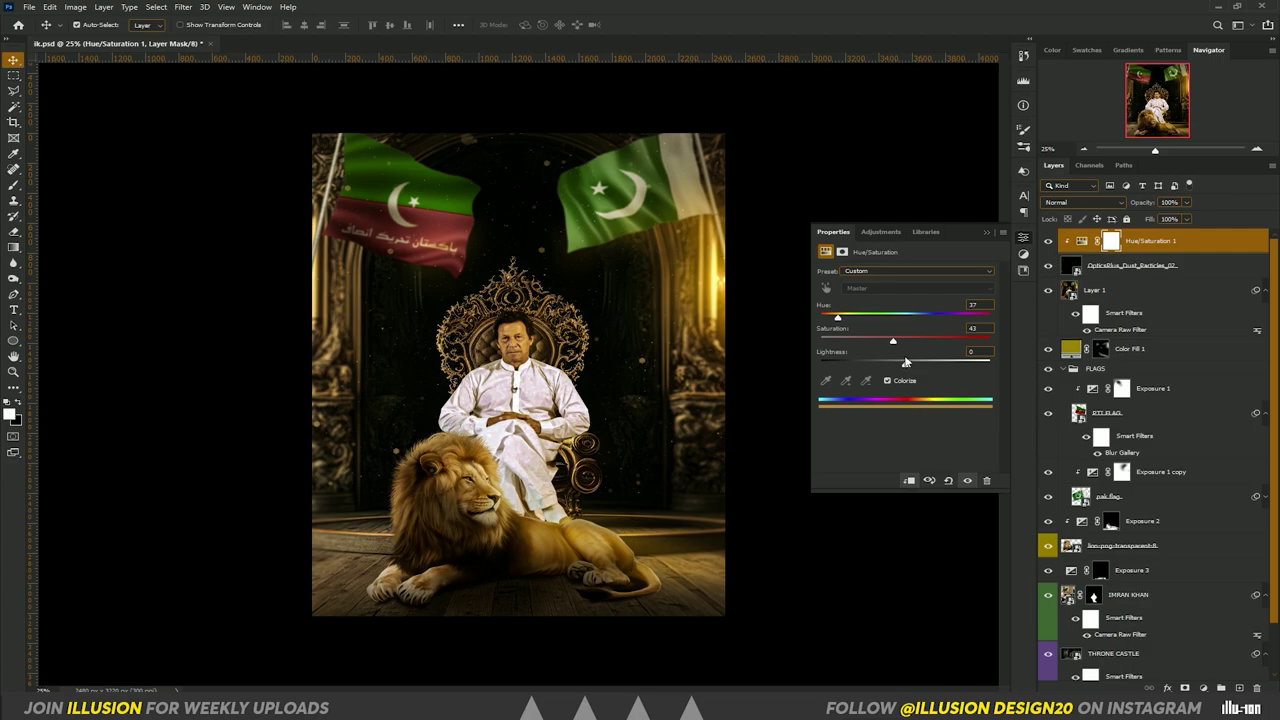
click(987, 232)
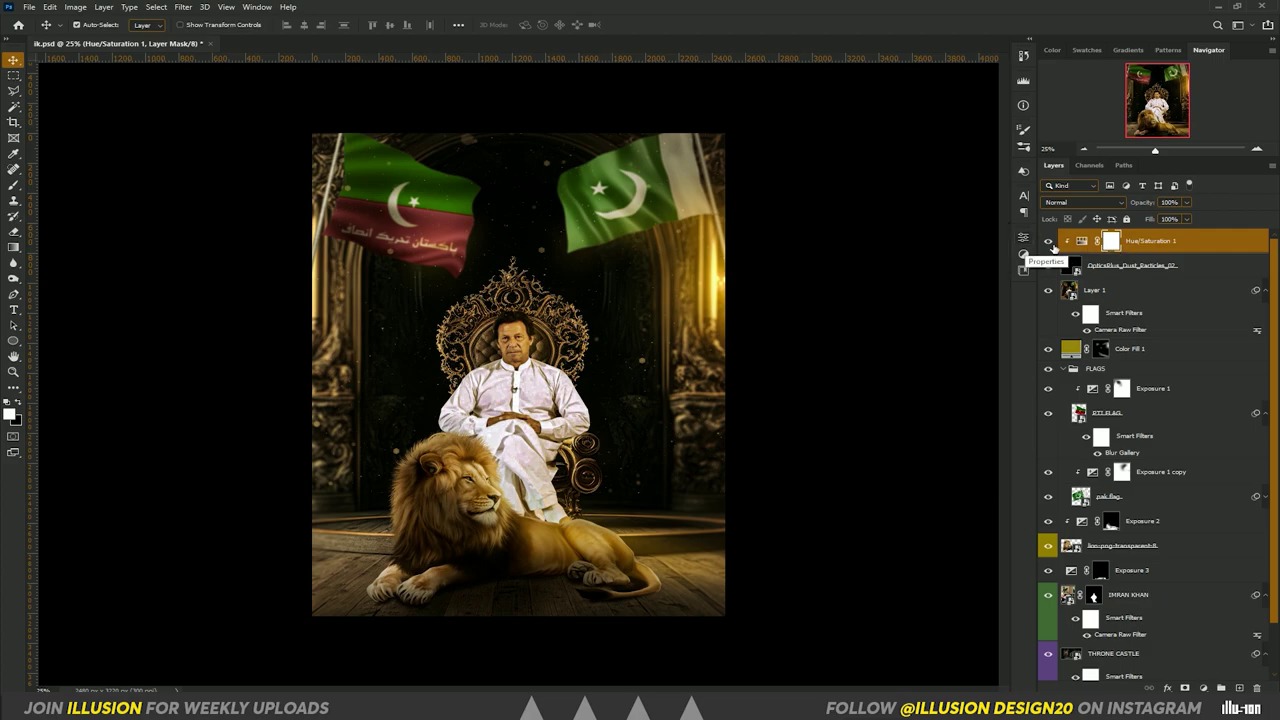
click(1048, 242)
click(1048, 242)
click(1122, 266)
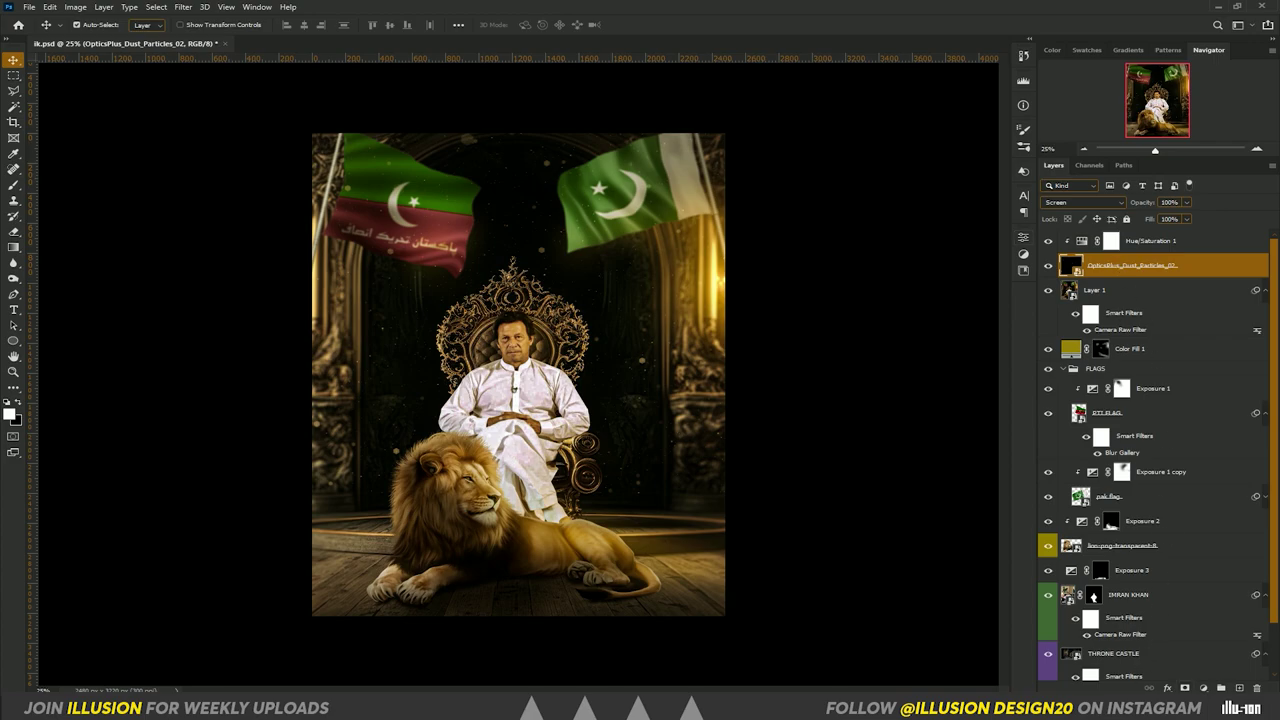
Add an inverted mask to the dust layer and paint dust back in above the throne at 100% flow
click(1203, 688)
key(ctrl+i)
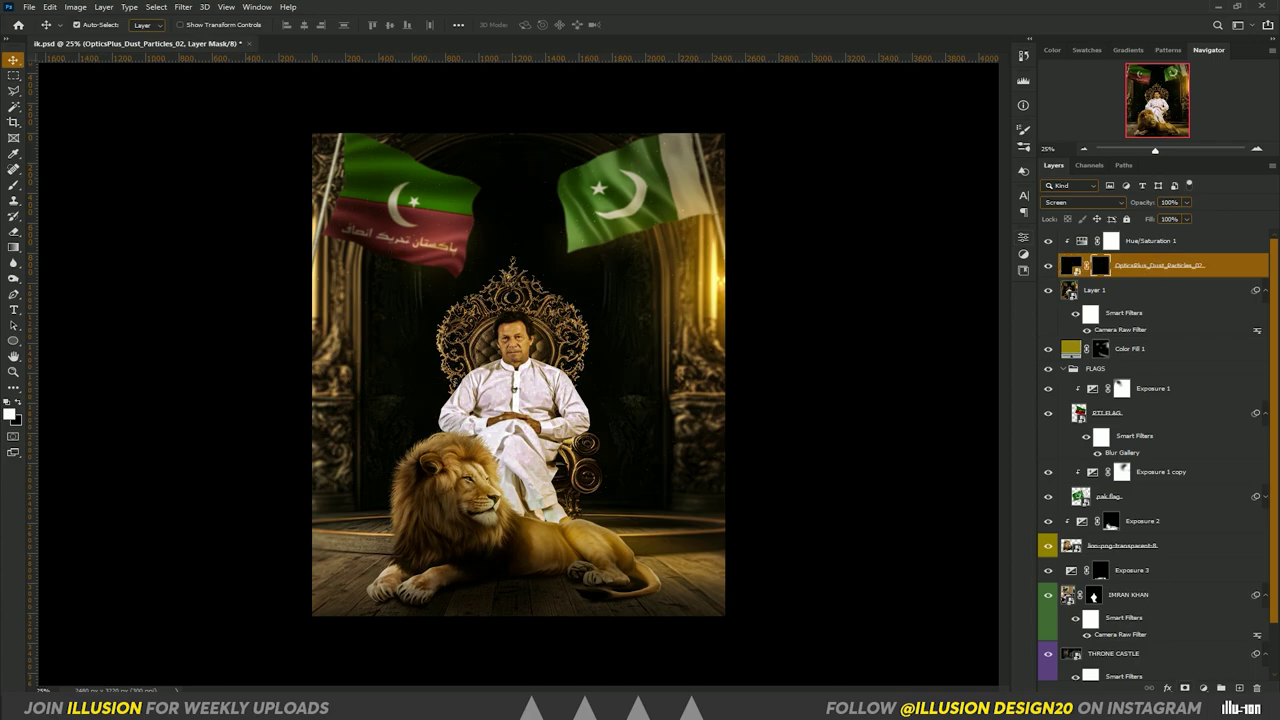
key(b)
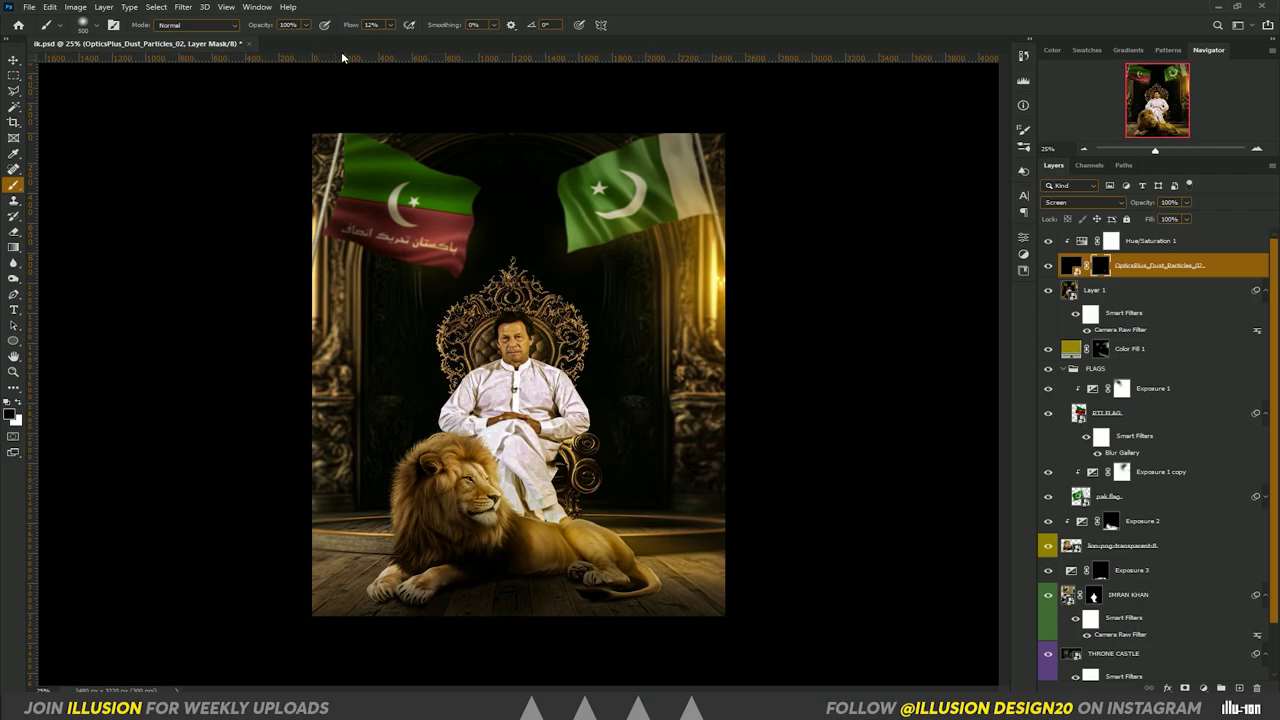
drag(350, 28, 580, 30)
drag(450, 380, 366, 416)
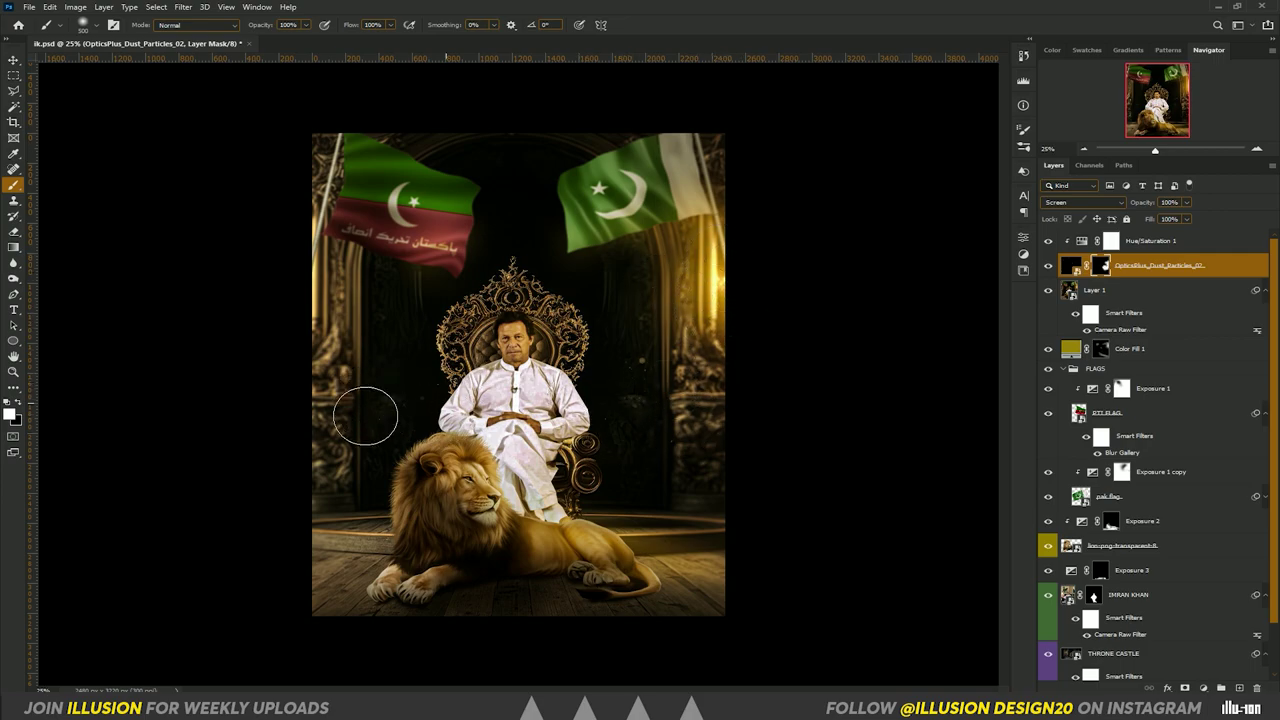
drag(395, 309, 705, 250)
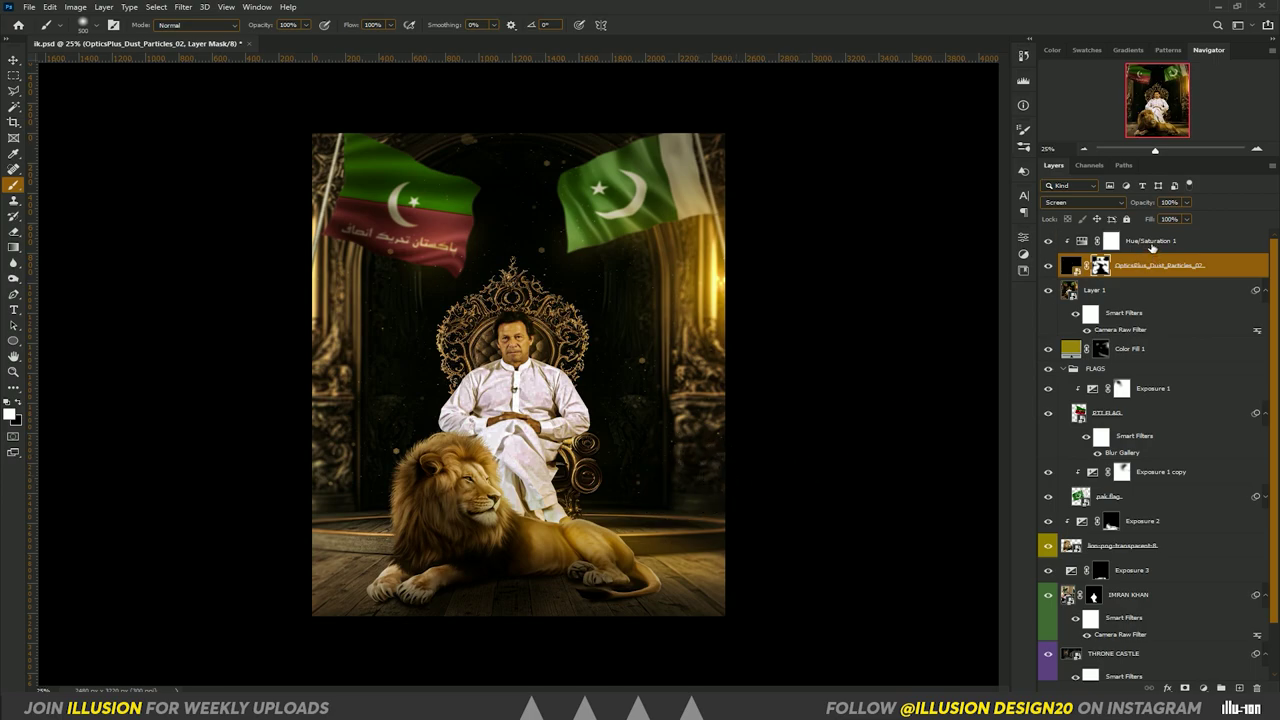
Rename the Hue/Saturation 1 layer to 'color change'
click(1150, 242)
double_click(1150, 242)
text(color c)
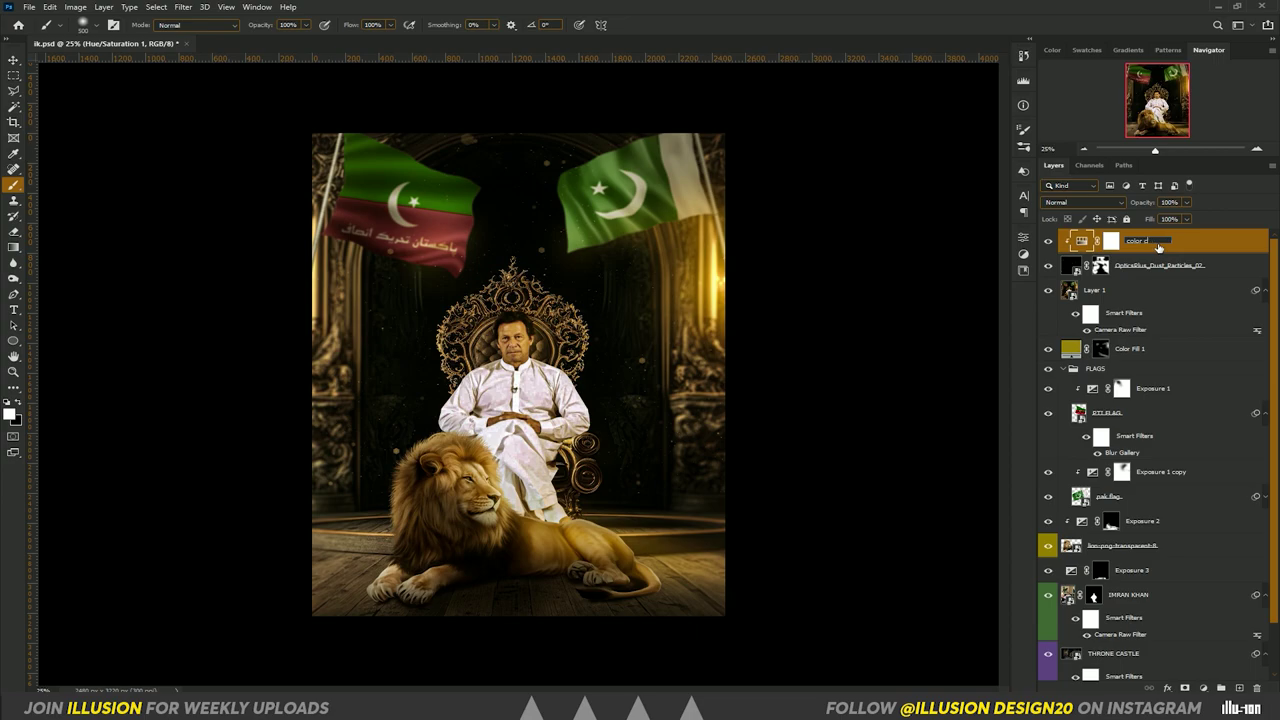
text(hange)
key(Return)
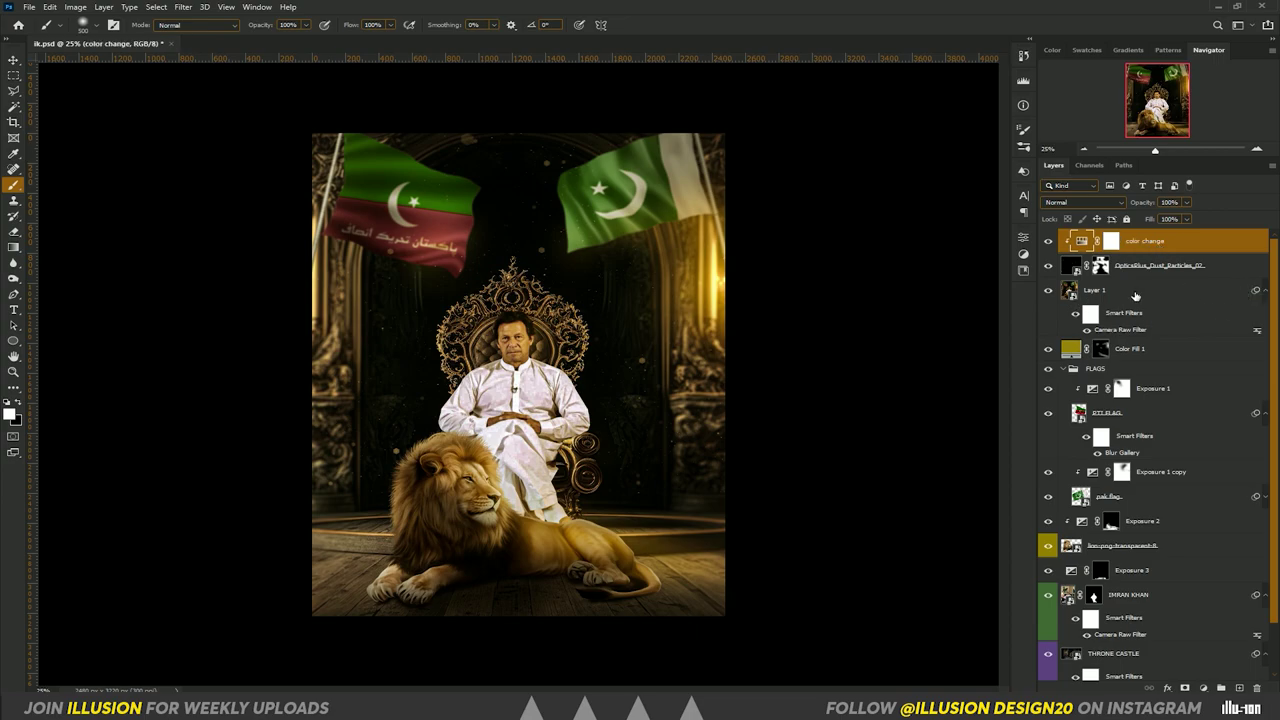
Rename Layer 1 to 'CAMERA RAW FILTER' and save the document
click(1265, 291)
click(1097, 291)
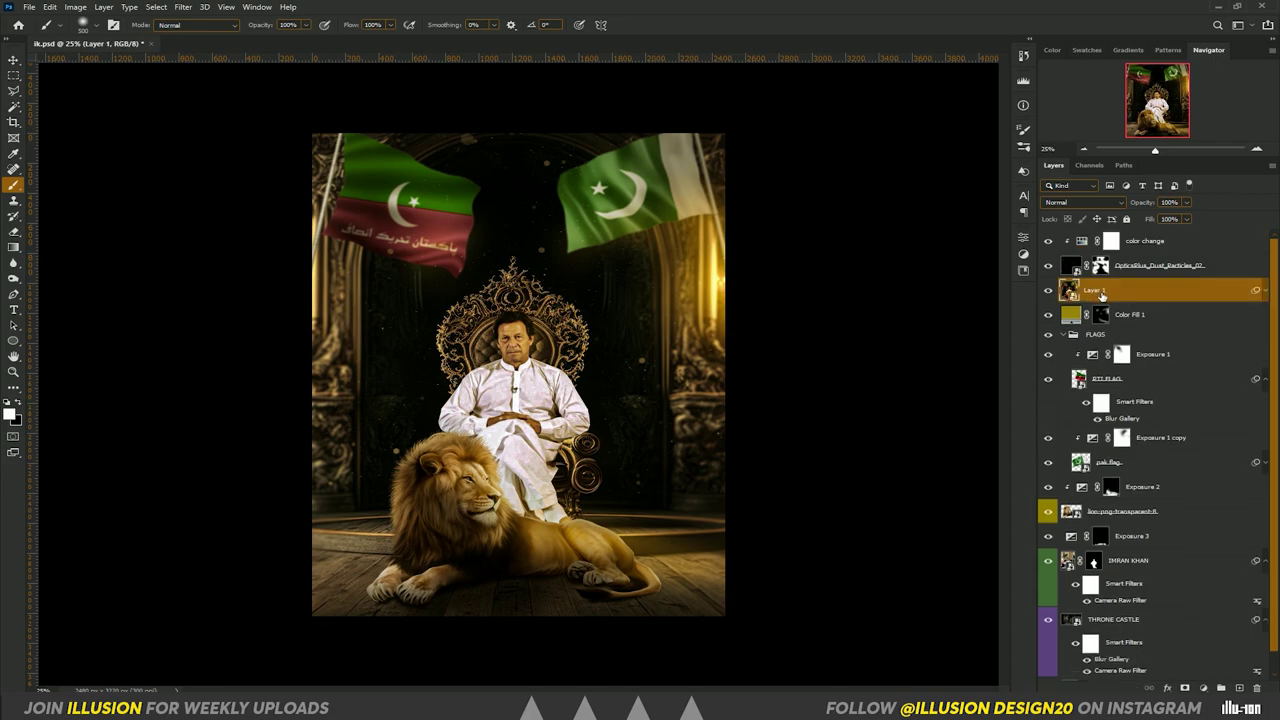
key(r)
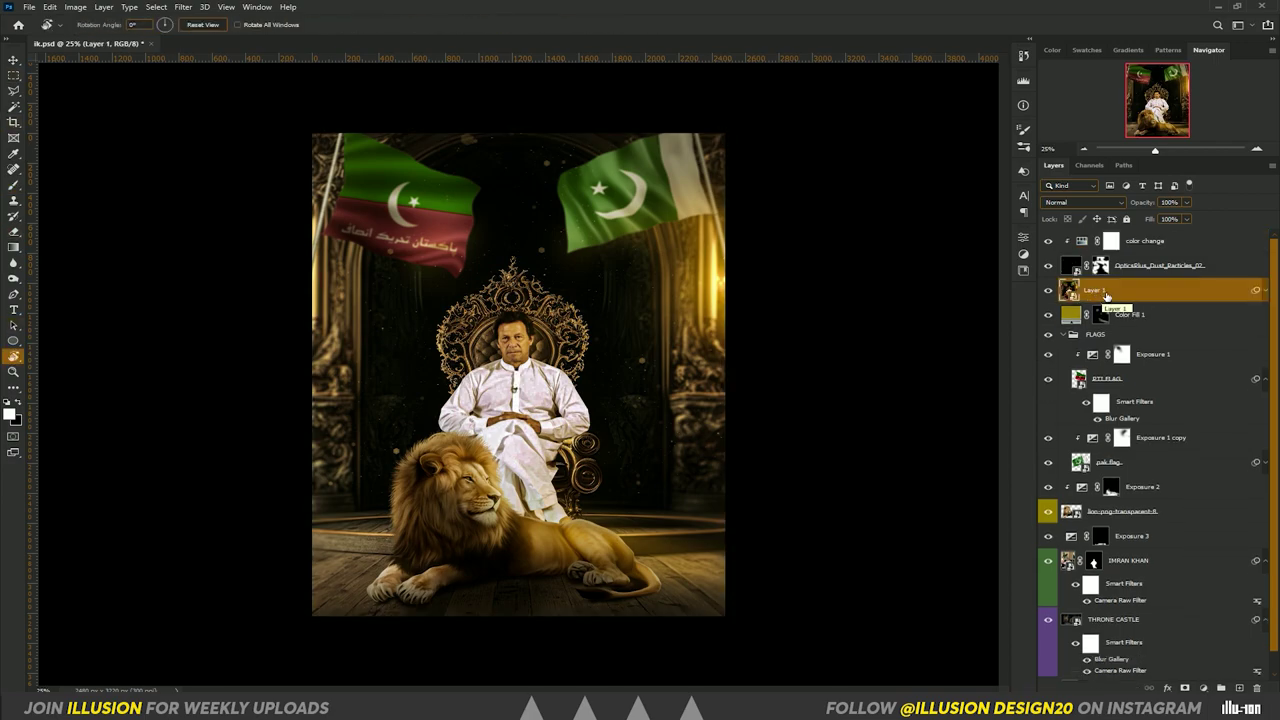
double_click(1097, 290)
text(CAMERA RAW)
text( FILTER)
key(Return)
key(ctrl+s)
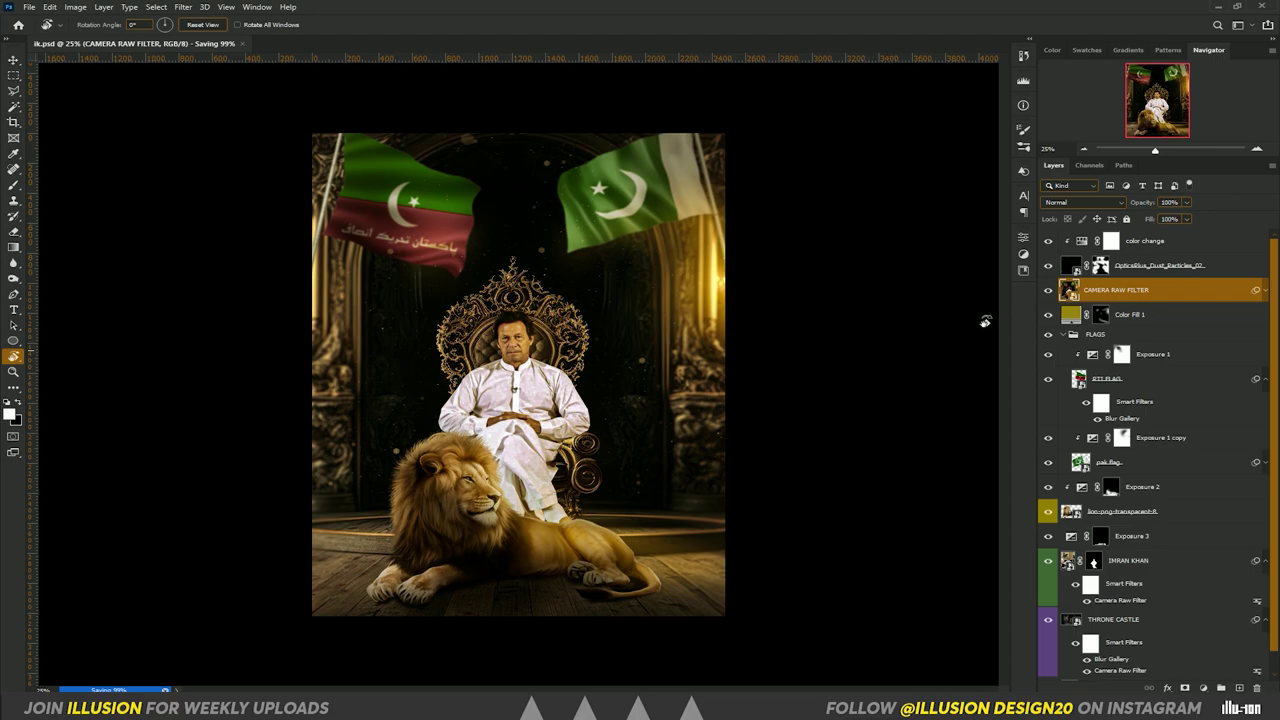
click(1265, 291)
click(1070, 266)
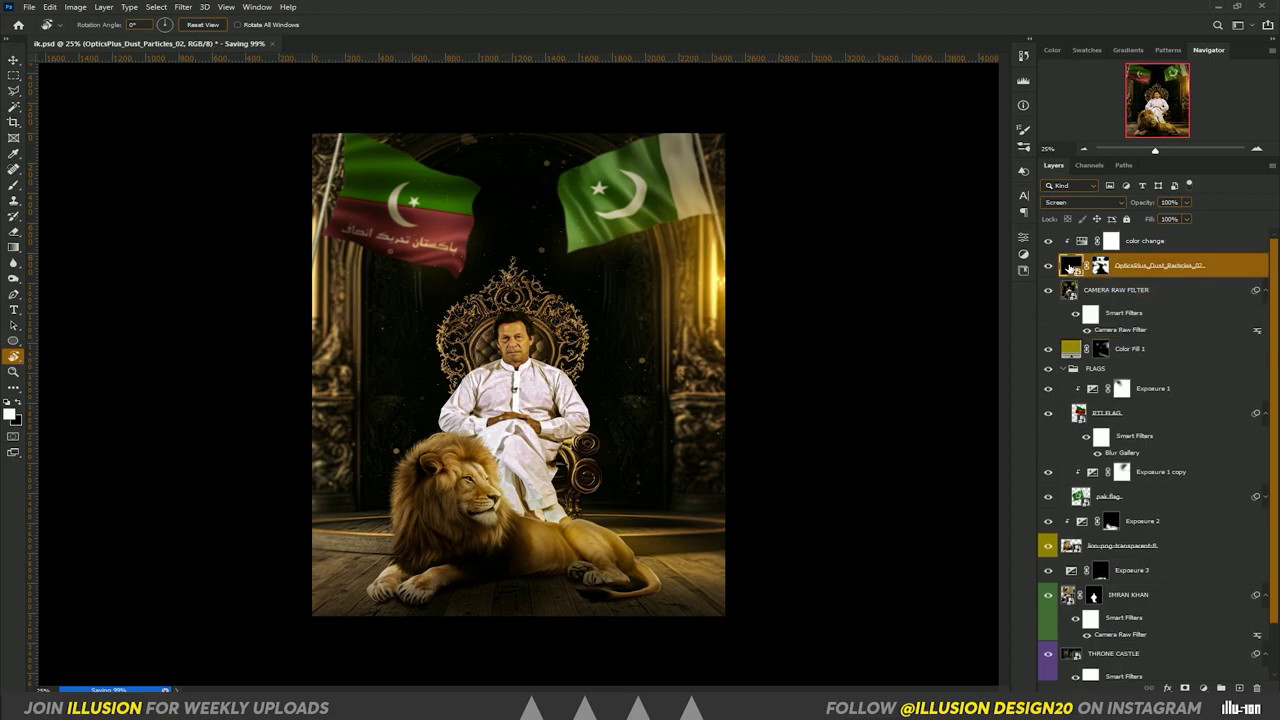
Try a Motion Blur with distance 17 on the dust layer, then cancel it
click(186, 8)
mouse_move(191, 160)
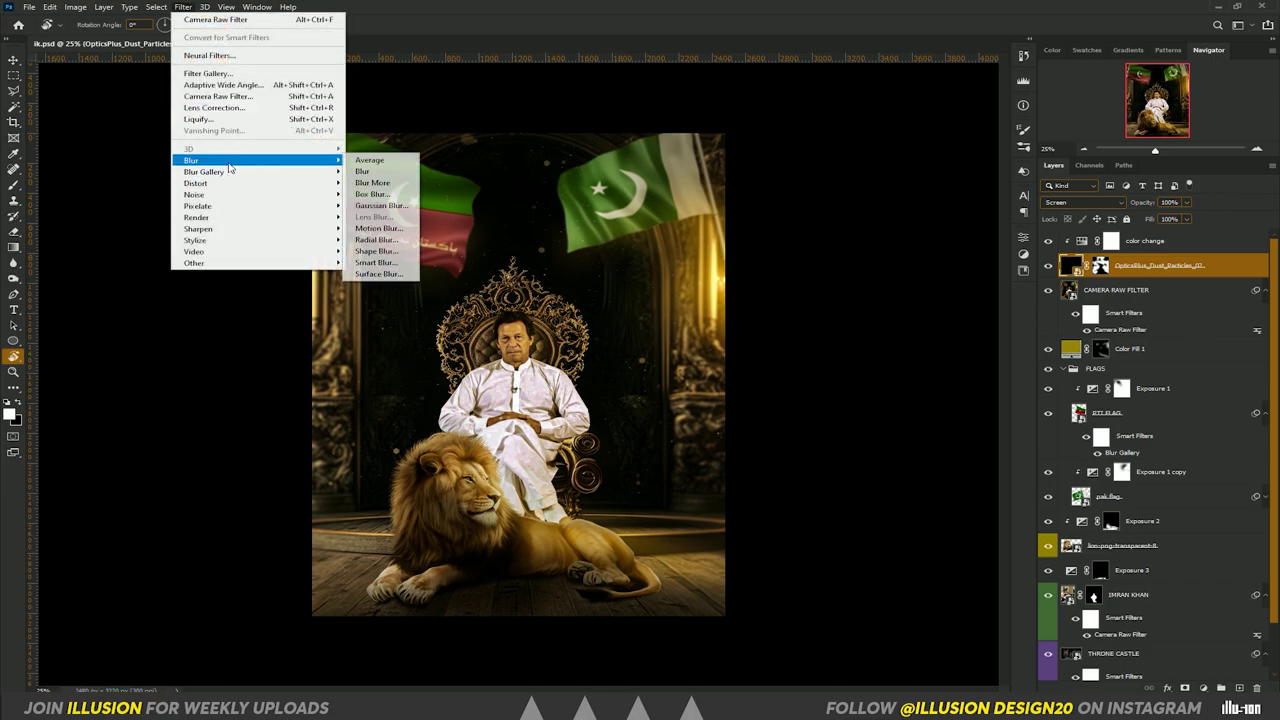
click(375, 229)
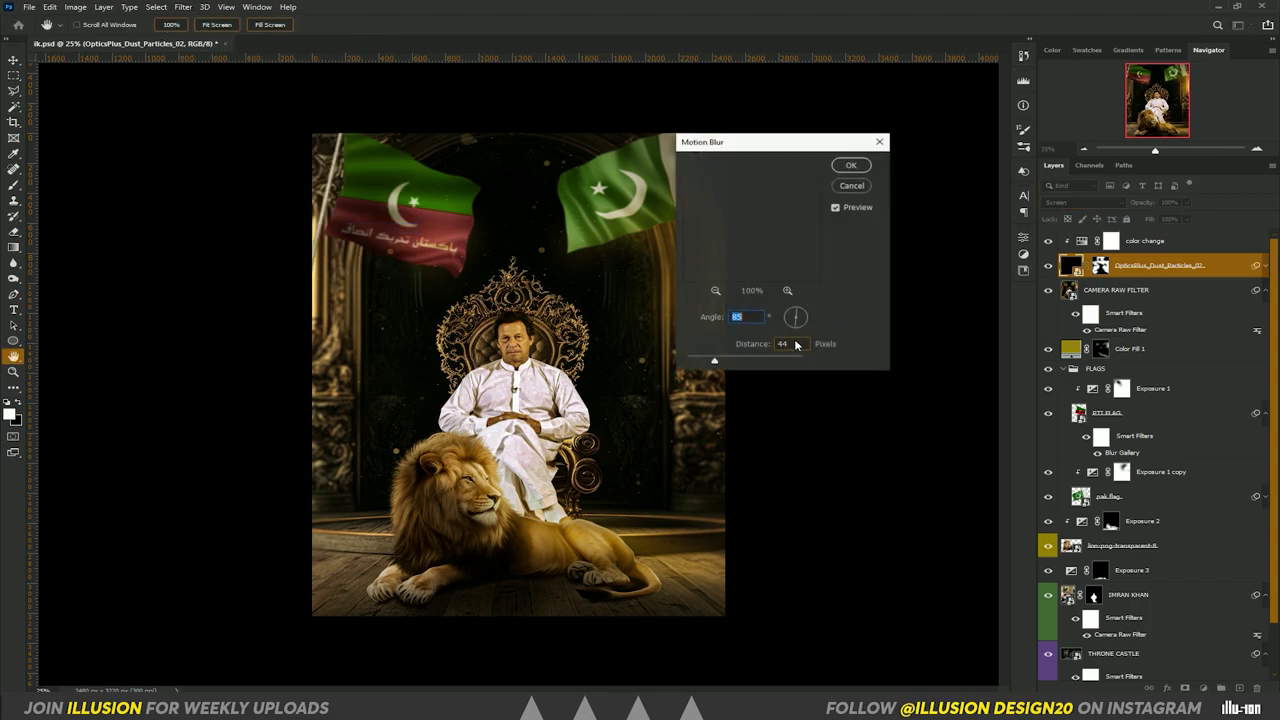
click(698, 361)
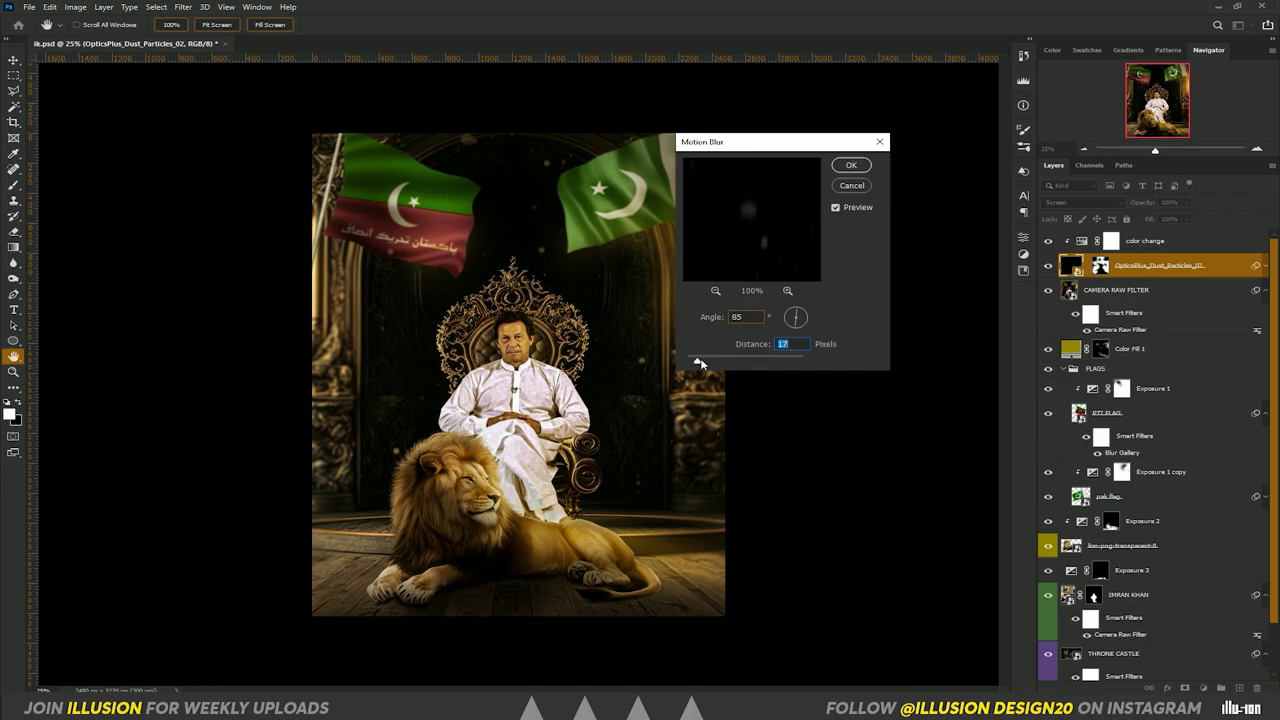
click(850, 186)
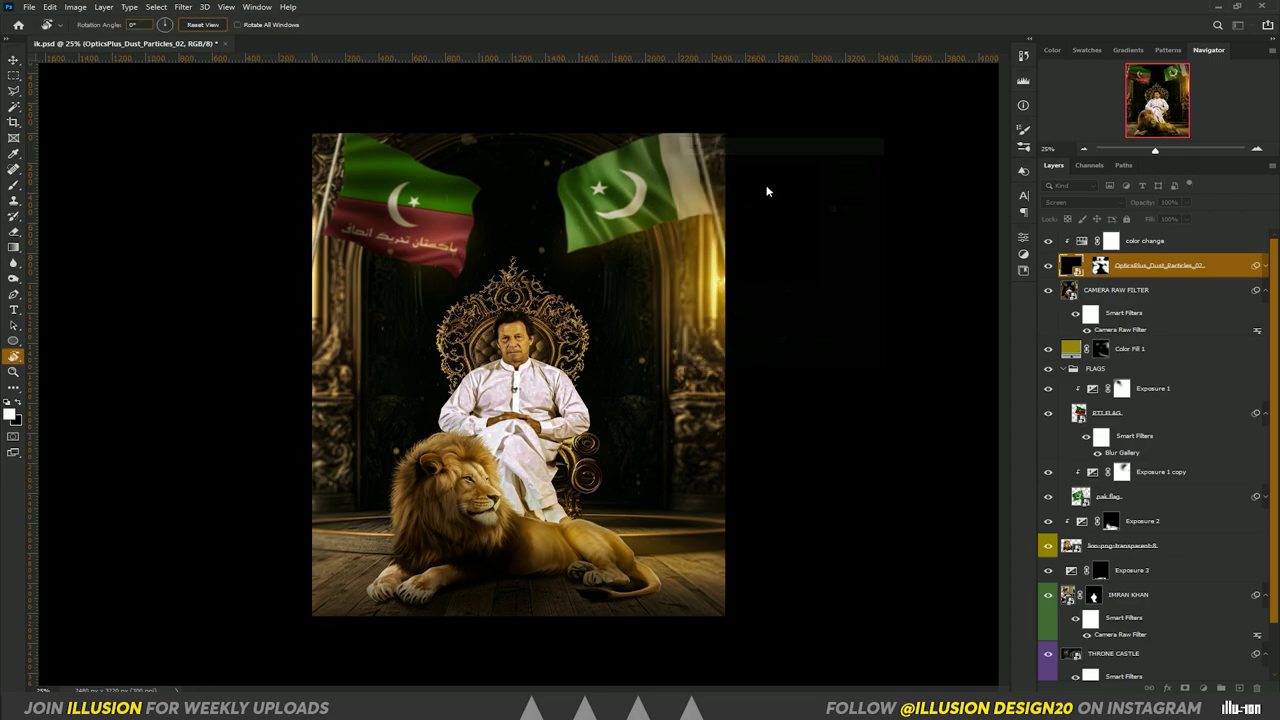
Apply an 8 px Field Blur from the Blur Gallery to the dust layer
click(183, 7)
mouse_move(204, 172)
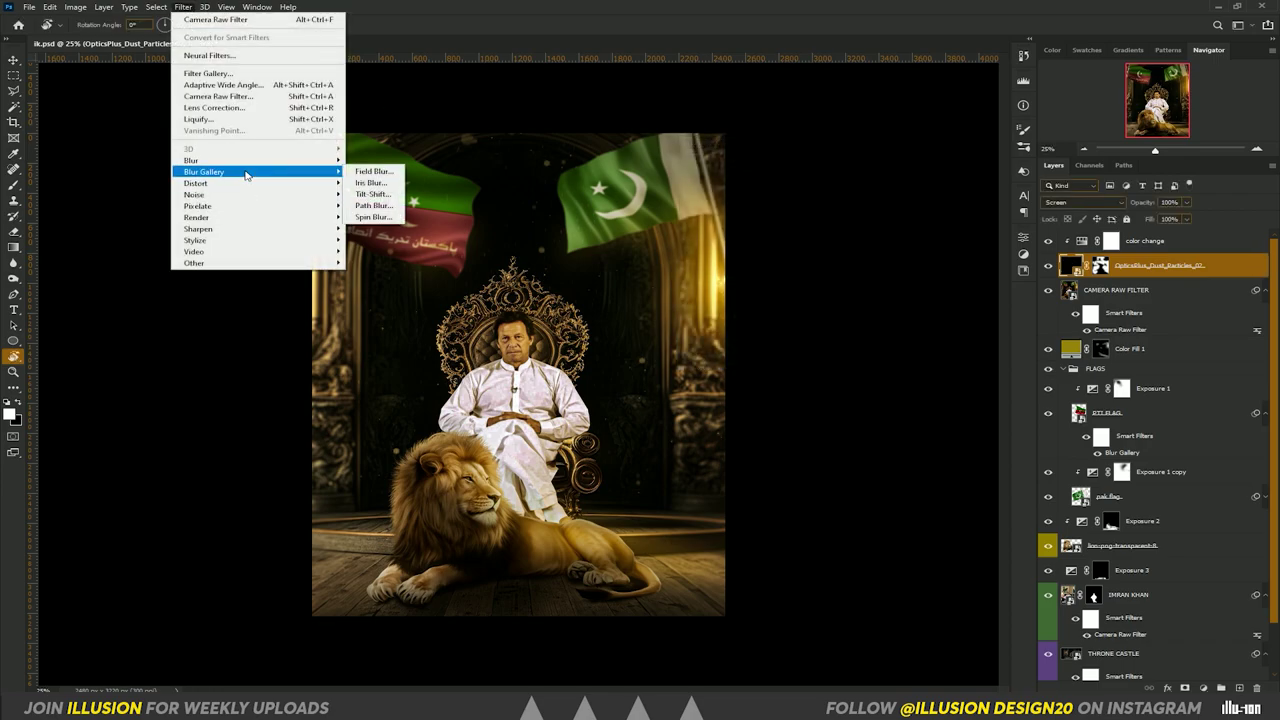
click(370, 171)
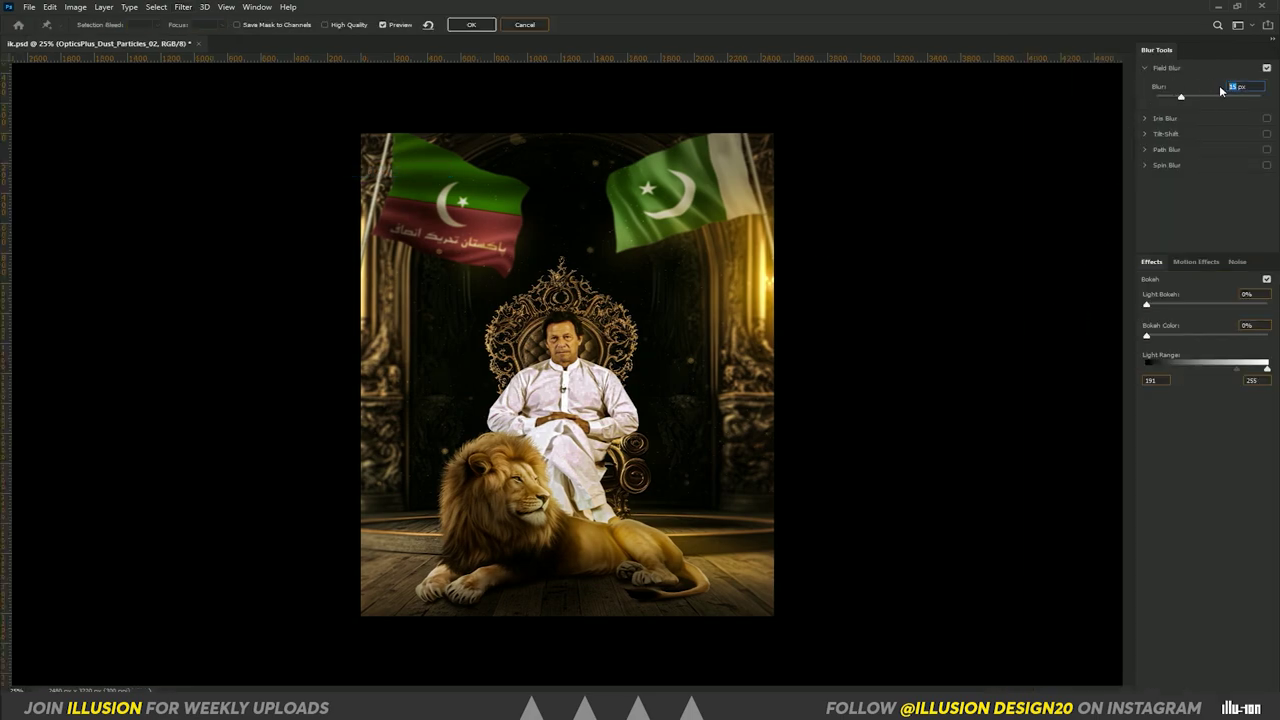
text(5)
key(Up)
key(Up)
key(Up)
click(470, 24)
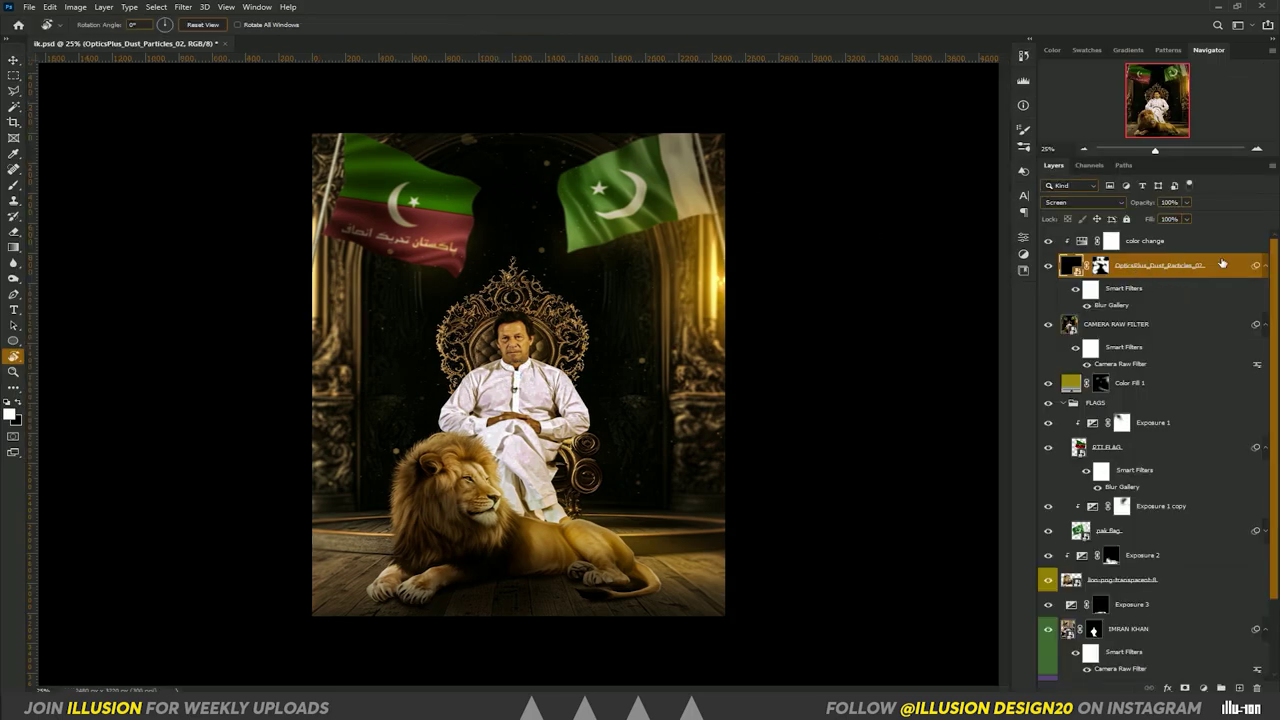
Duplicate the dust layer and clip the color change layer above the copy
click(1257, 266)
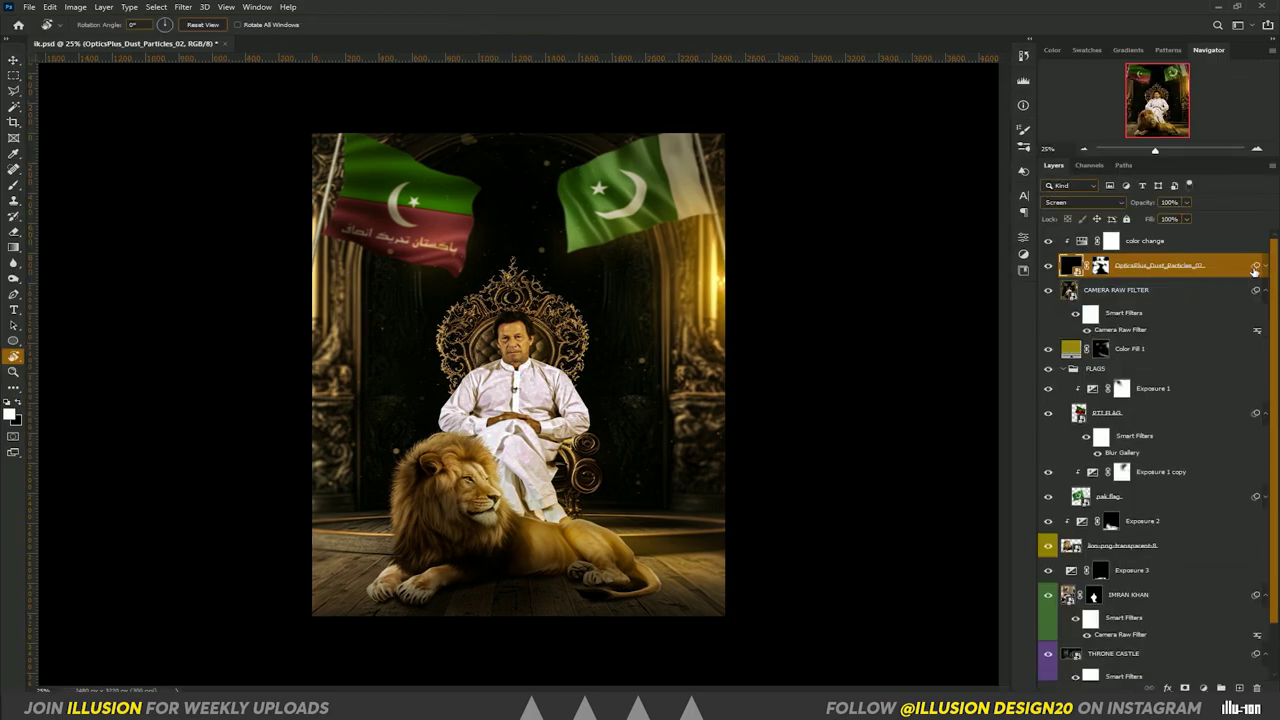
click(1266, 266)
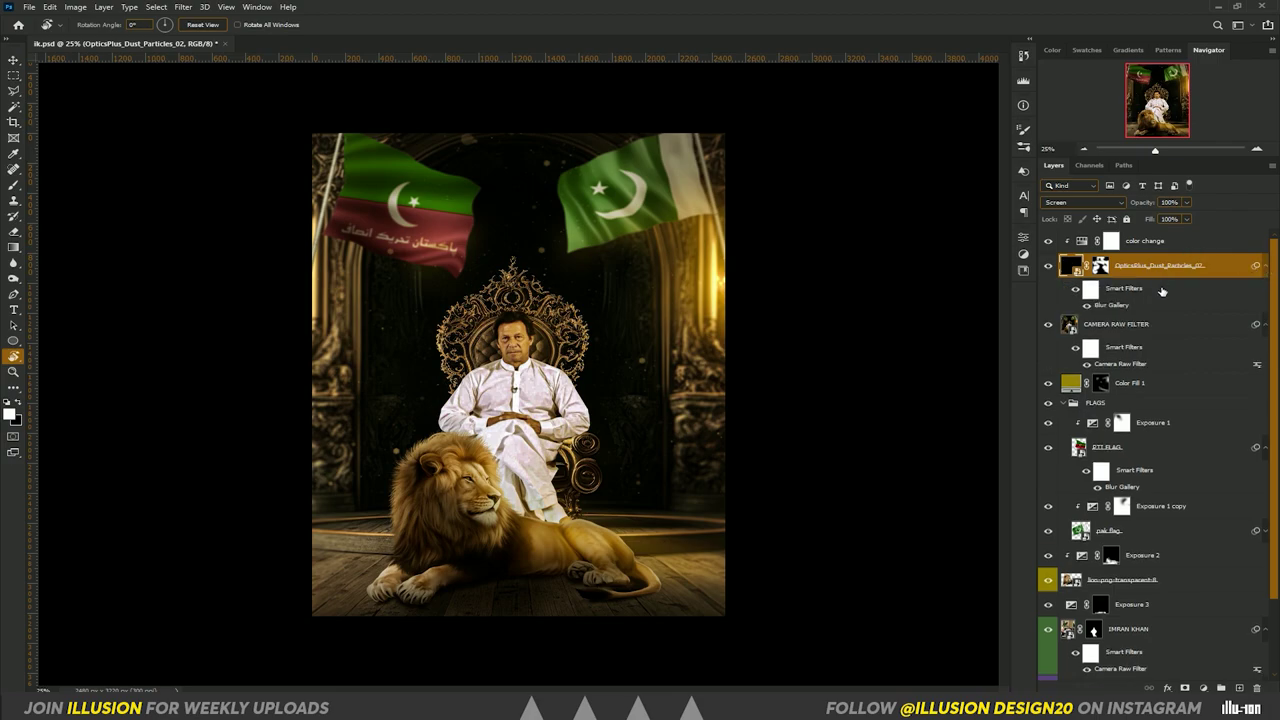
click(1265, 266)
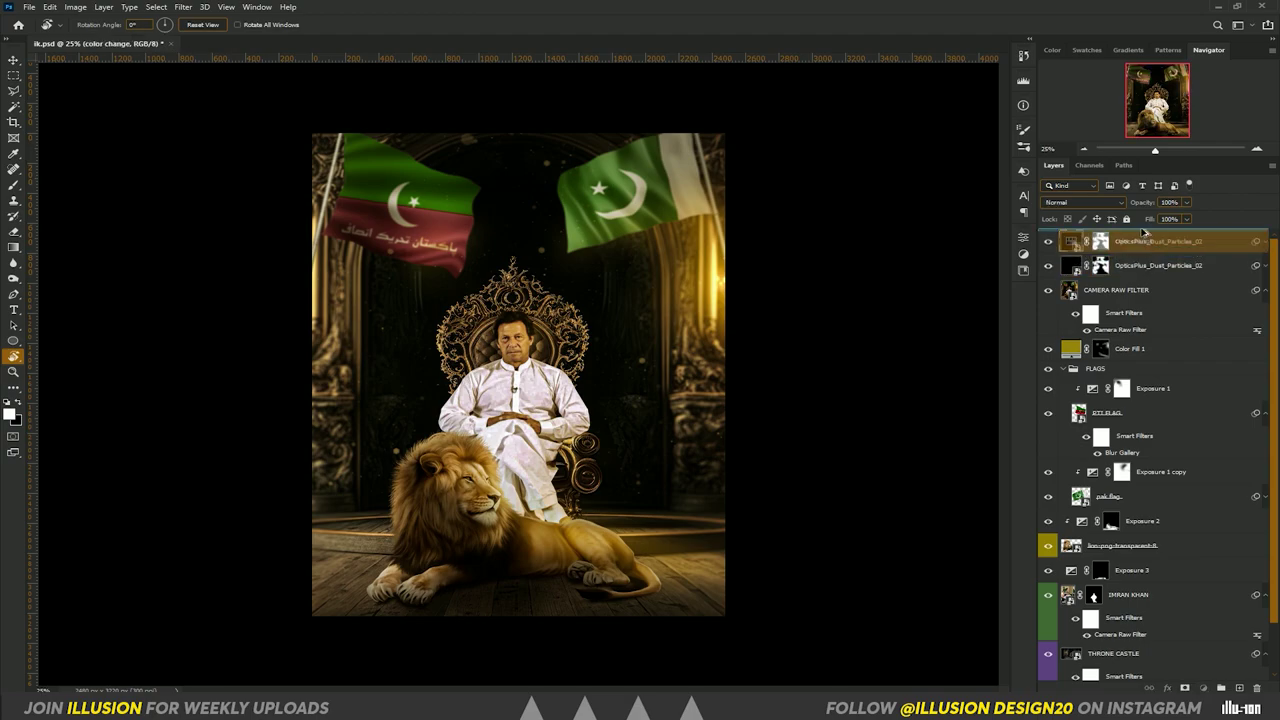
key(ctrl+j)
click(1138, 266)
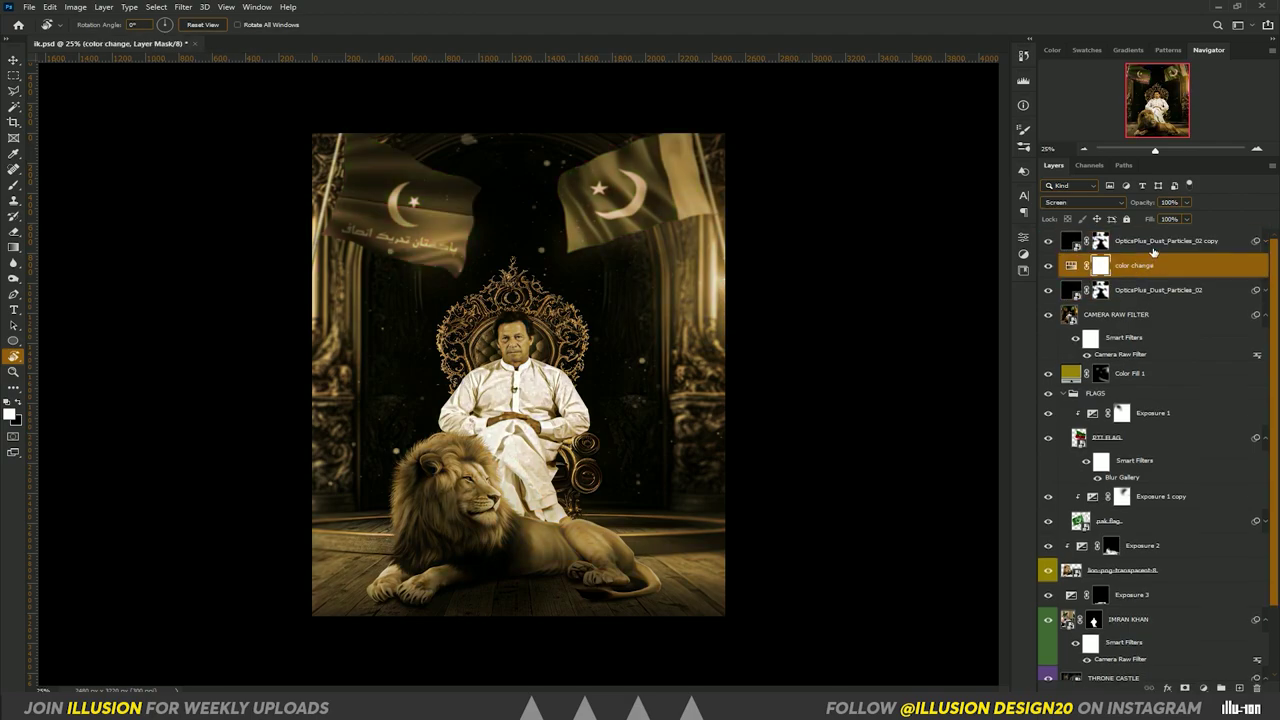
click(1155, 246)
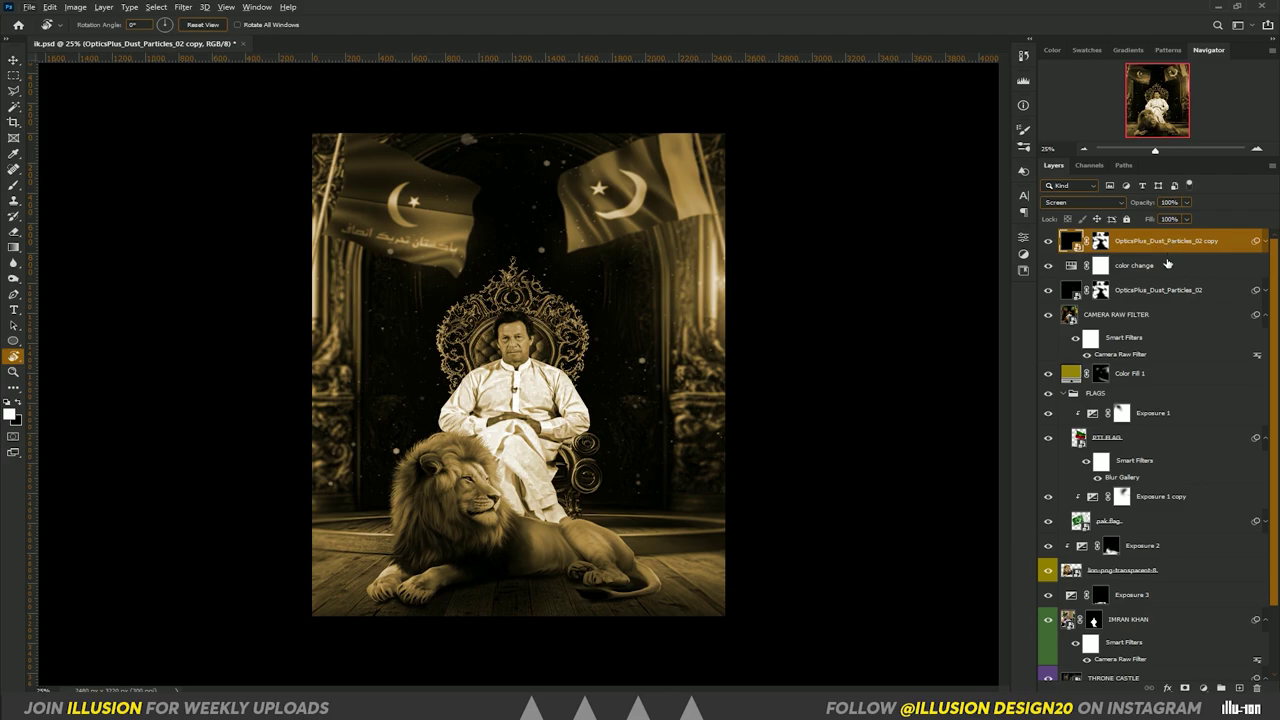
drag(1167, 264, 1178, 245)
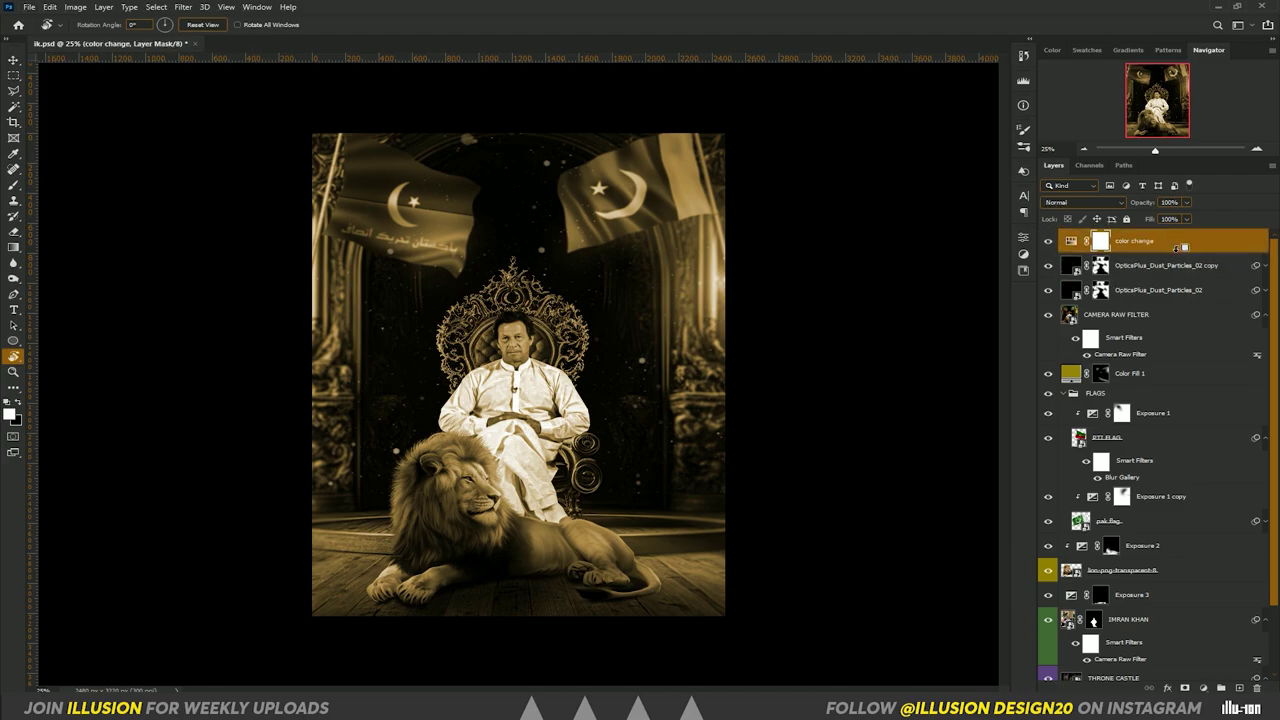
alt+click(1073, 262)
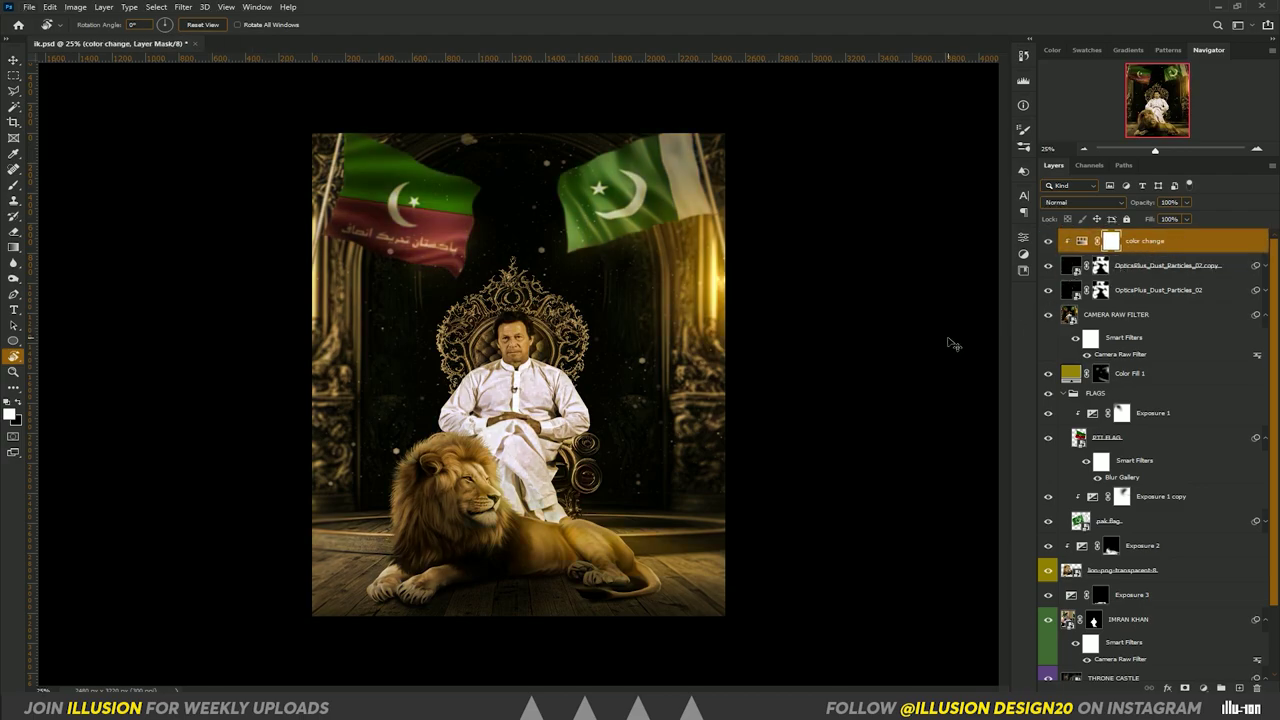
Move the dust particles copy down over the lower part of the image and commit
key(ctrl+t)
click(630, 262)
click(1068, 269)
key(ctrl+t)
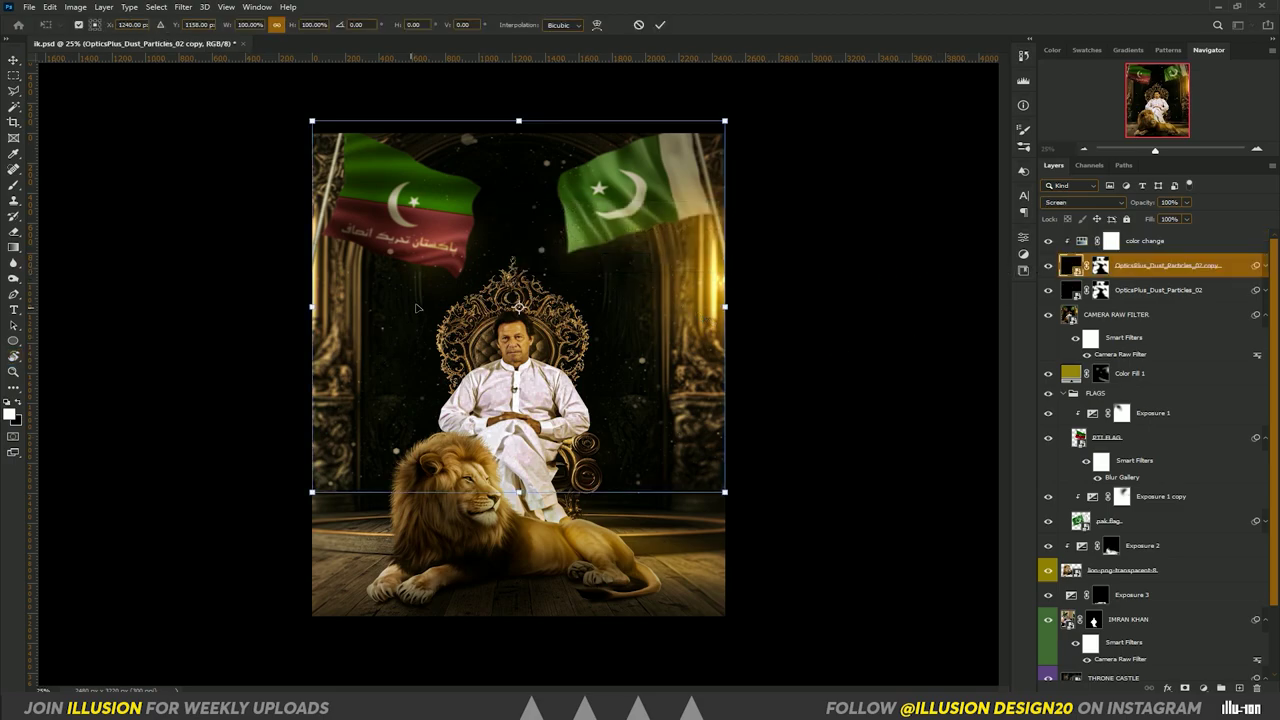
mouse_move(492, 237)
mouse_down()
mouse_move(502, 346)
mouse_move(538, 385)
mouse_up()
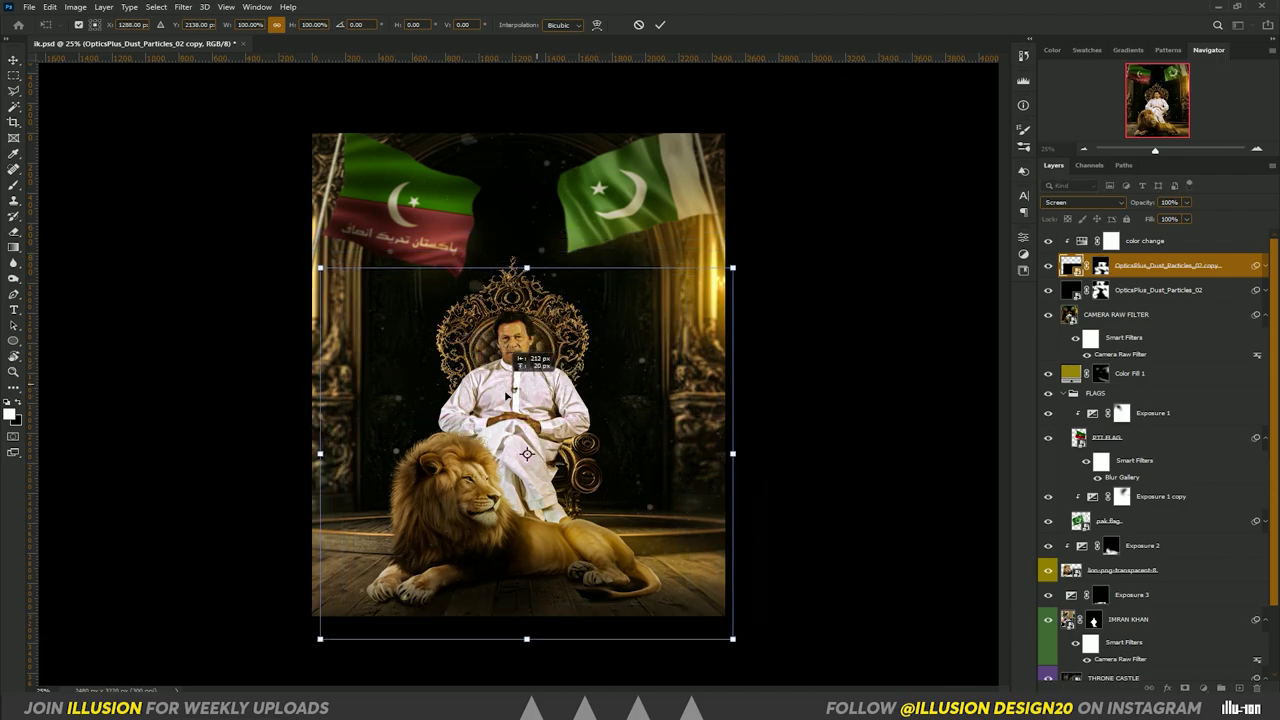
drag(538, 387, 494, 399)
key(Return)
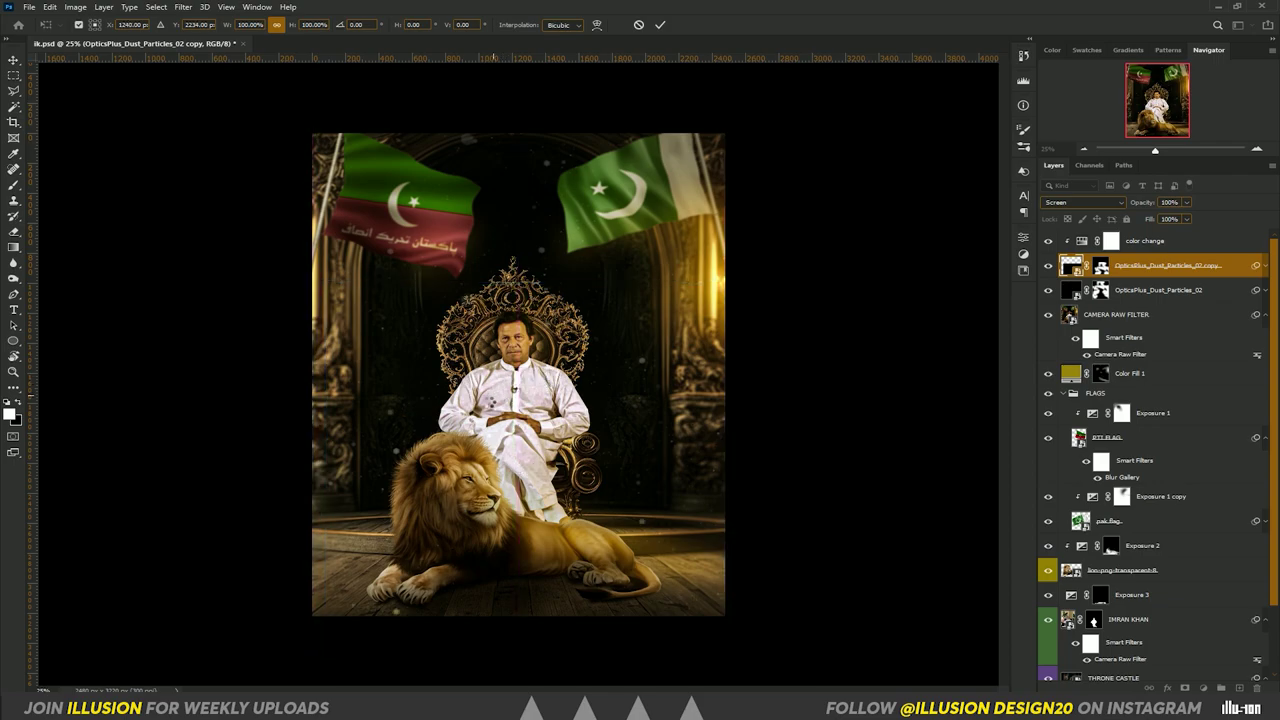
key(r)
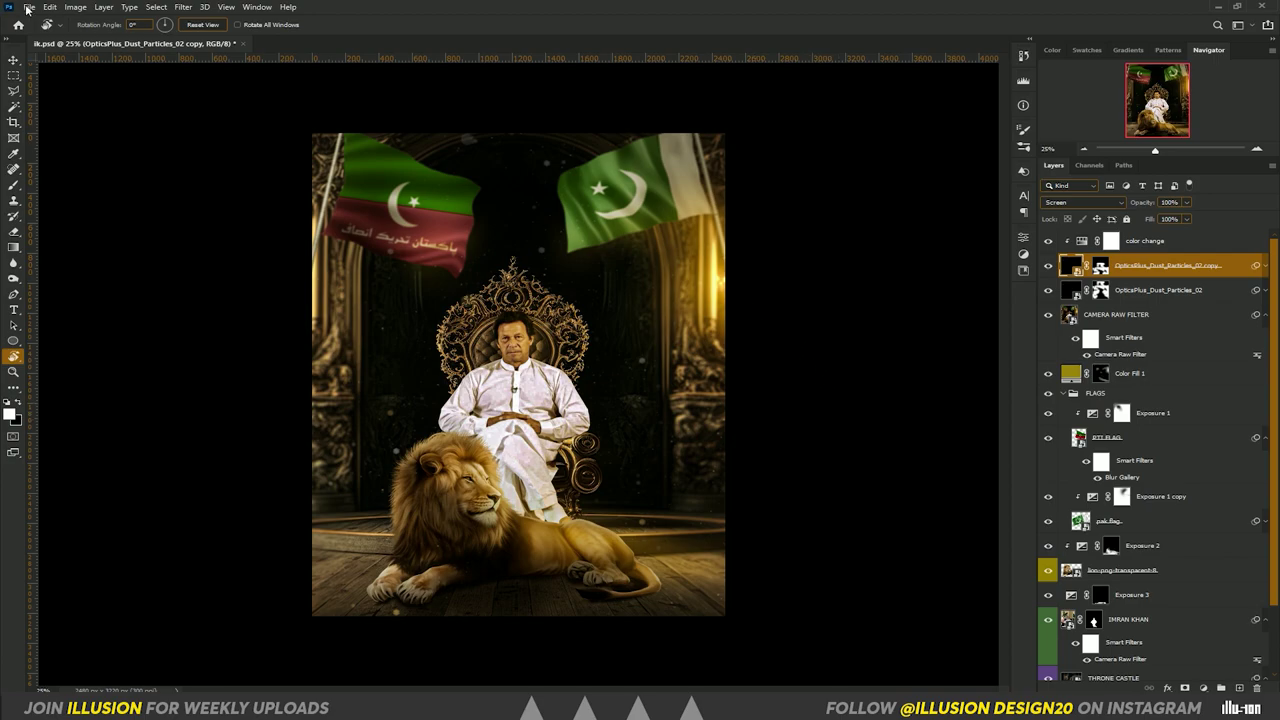
Duplicate the Color Fill 1 layer to the top of the layer stack
click(1141, 245)
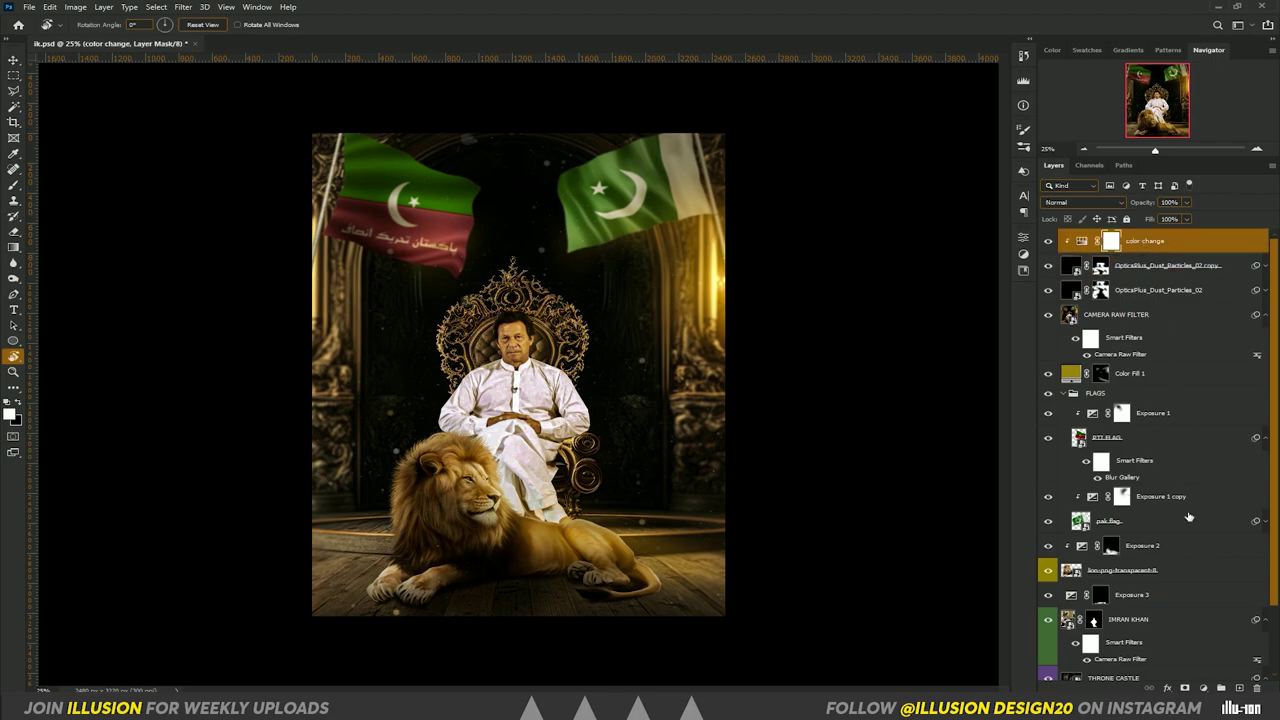
click(1203, 688)
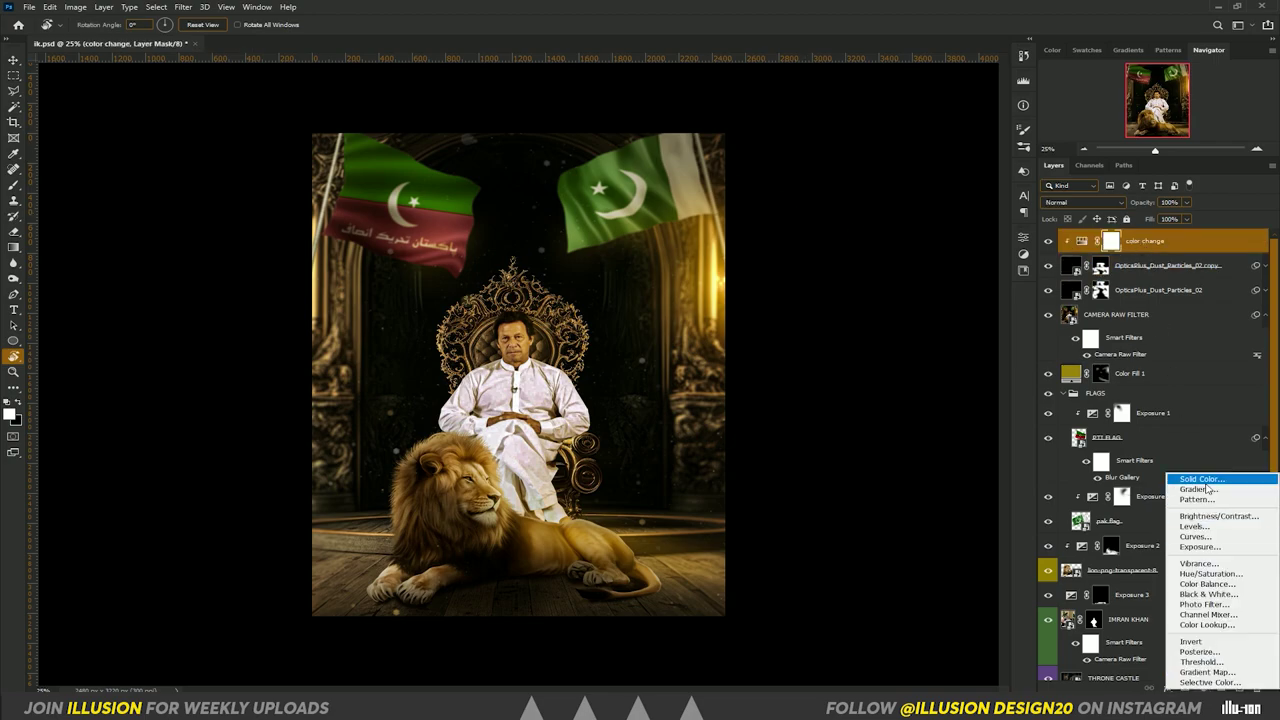
click(979, 389)
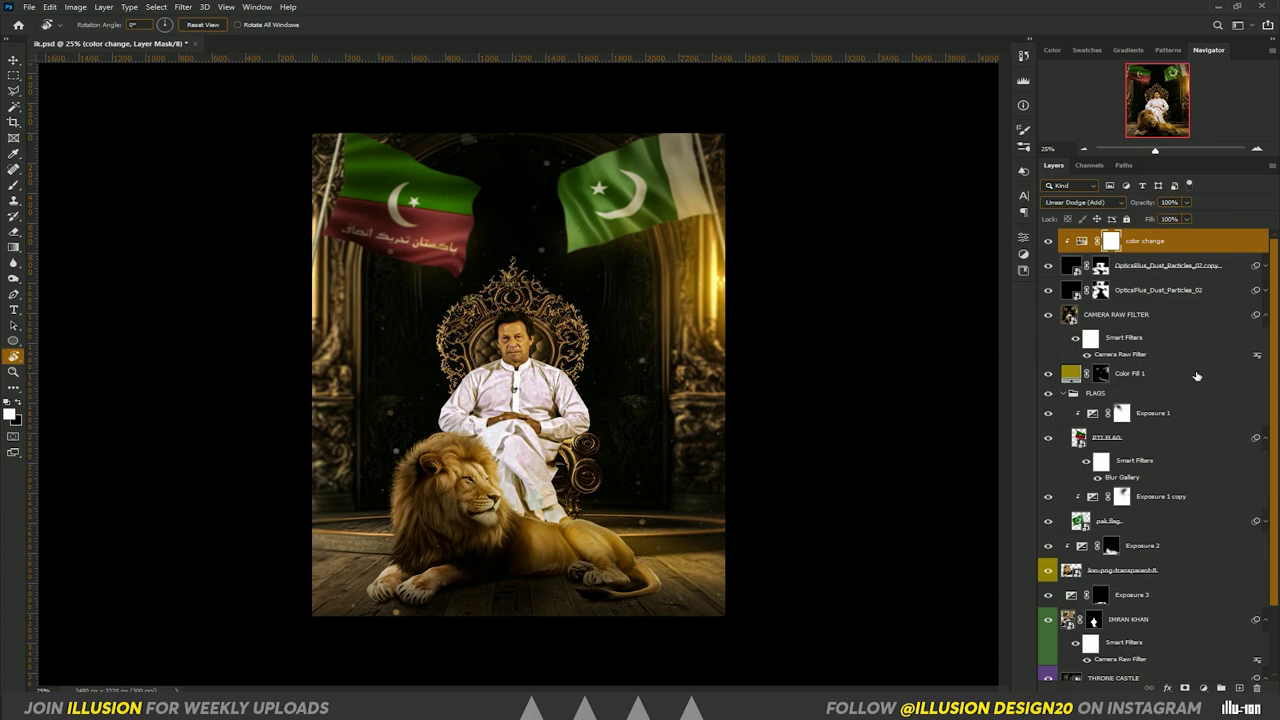
click(1195, 375)
drag(1195, 375, 1105, 240)
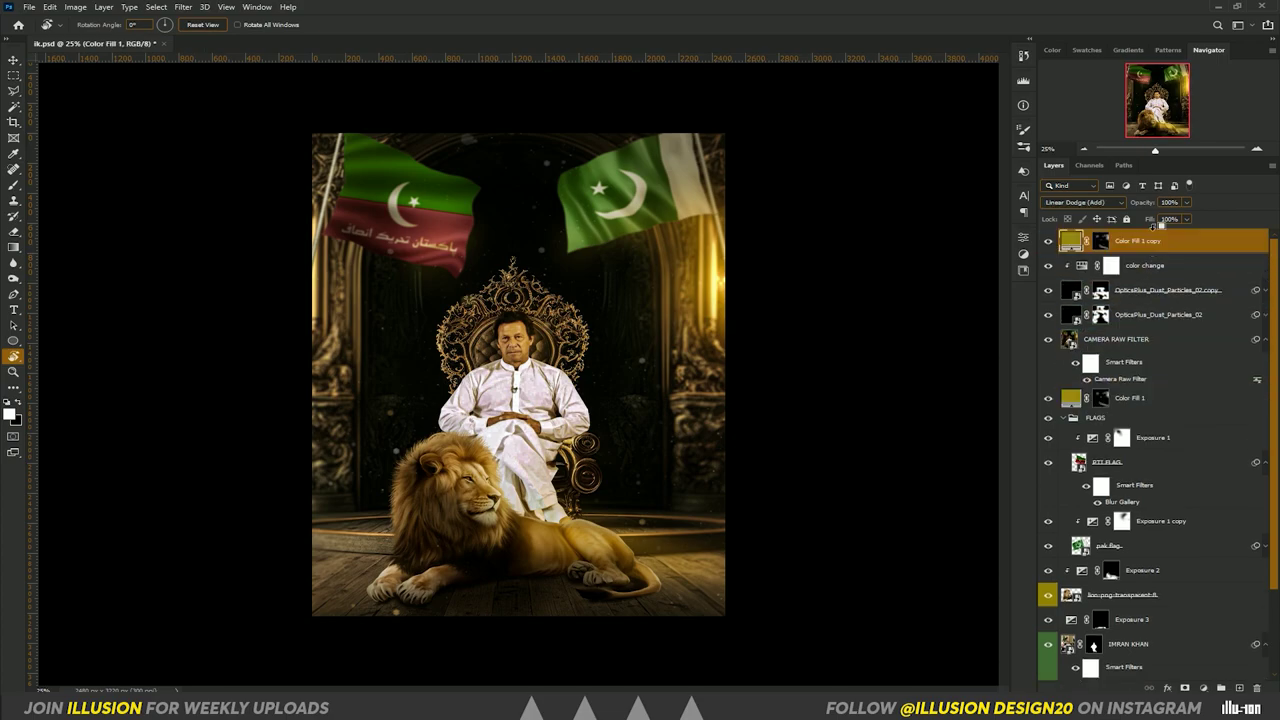
Replace the copy's mask with a new inverted black mask that hides the gold fill
click(1101, 241)
key(Delete)
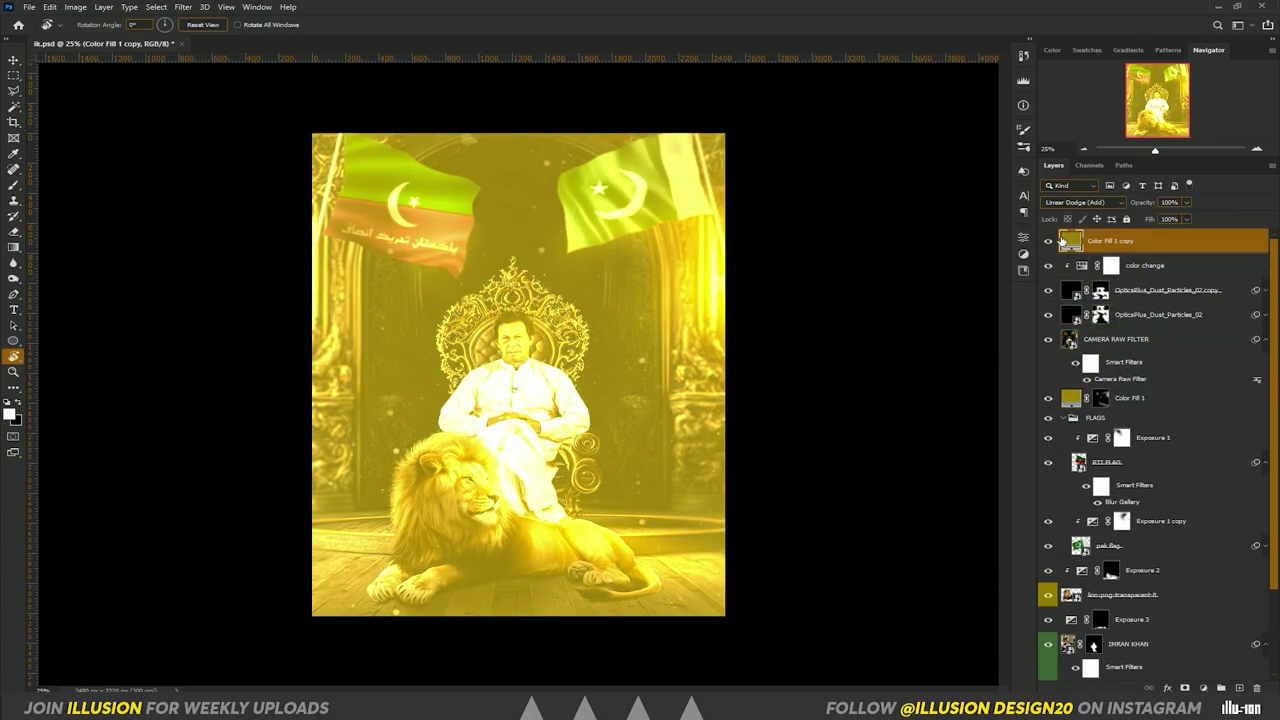
click(1185, 688)
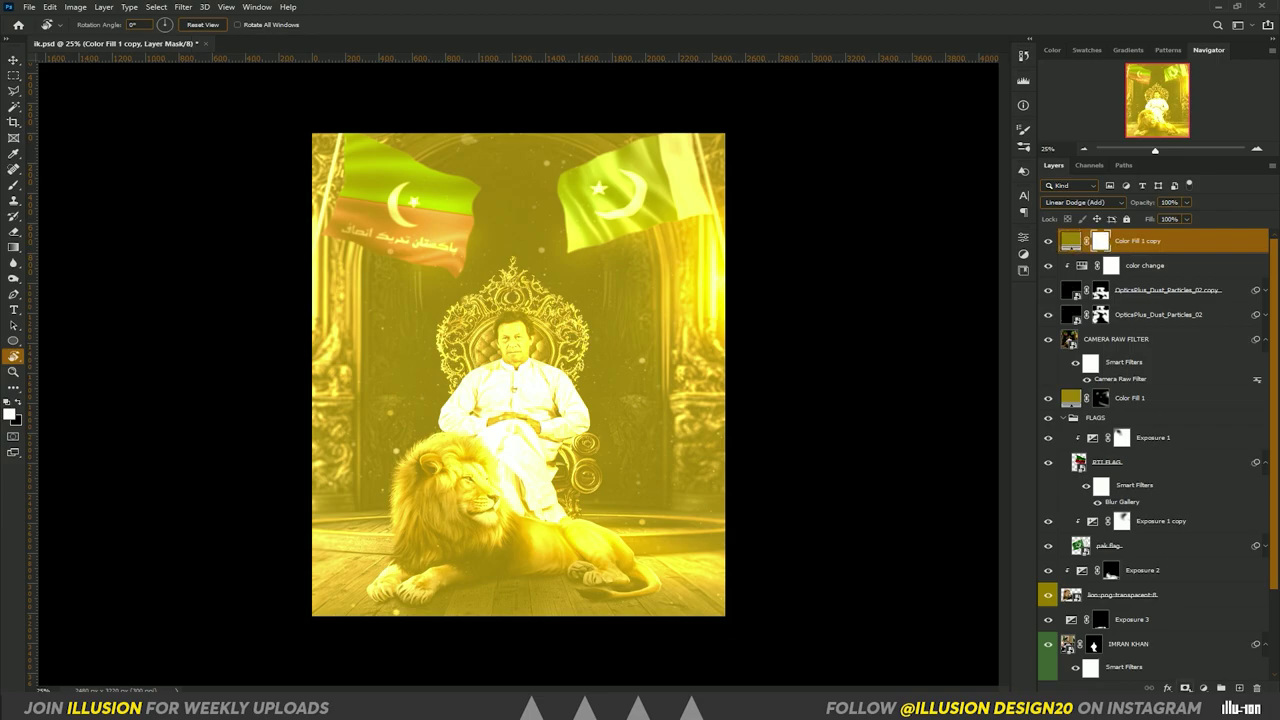
key(ctrl+i)
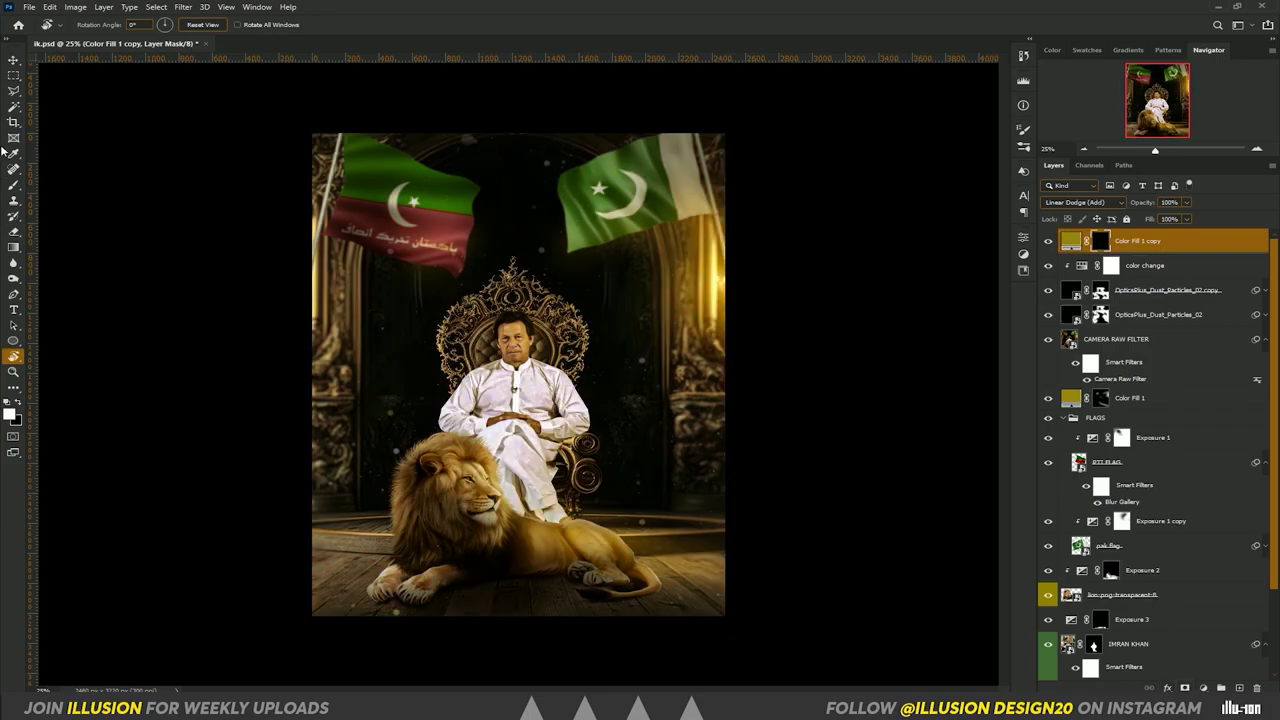
key(g)
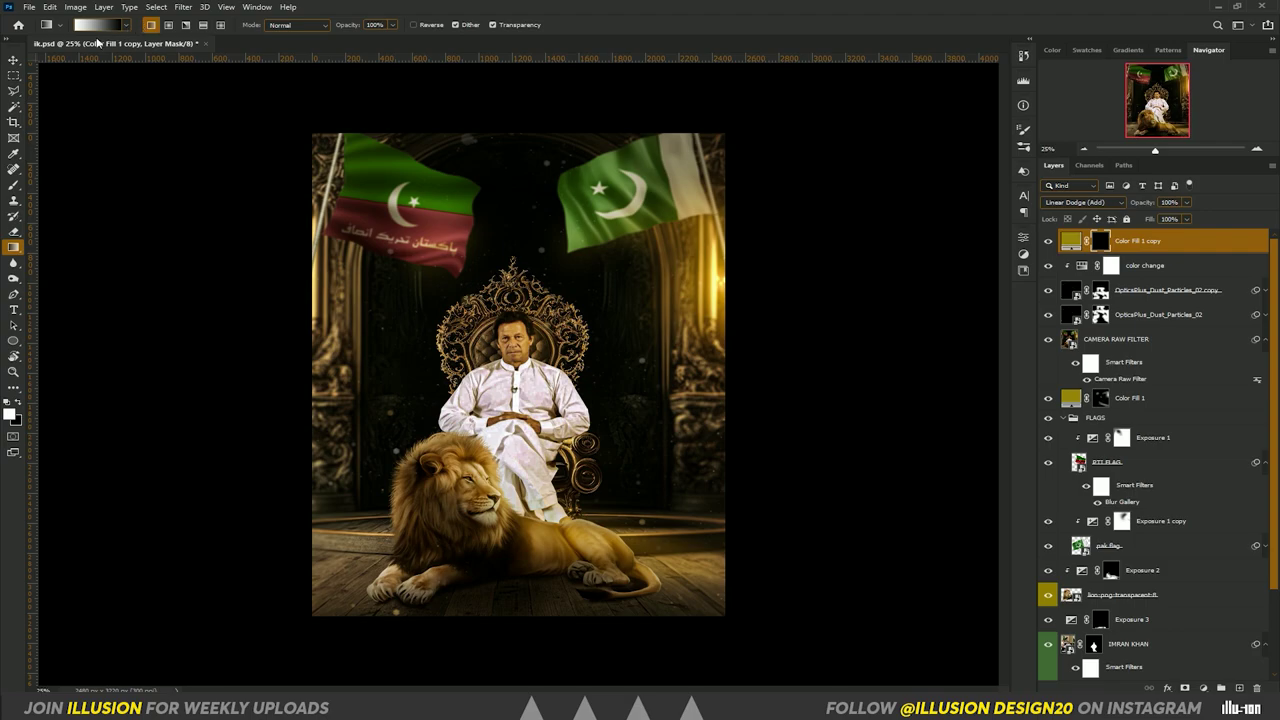
key(b)
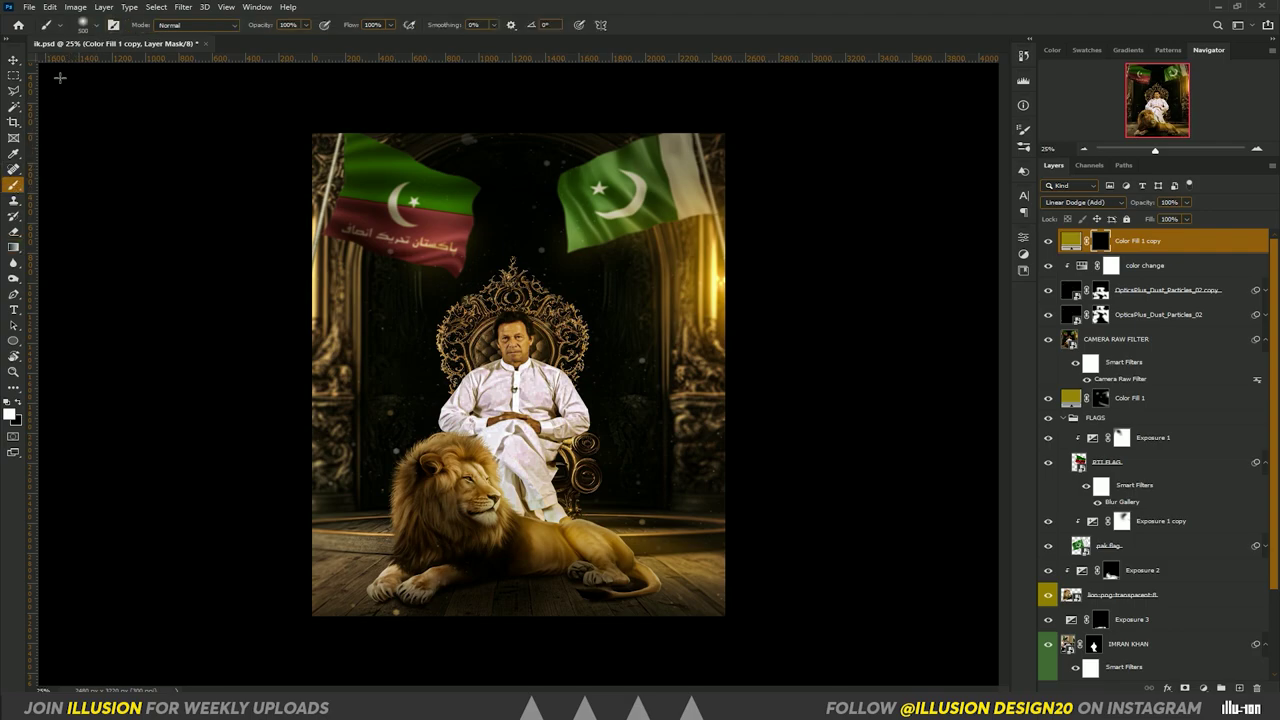
Preview the flare brushes in the second lens flares set, starting from Flare 16 and 17
click(95, 28)
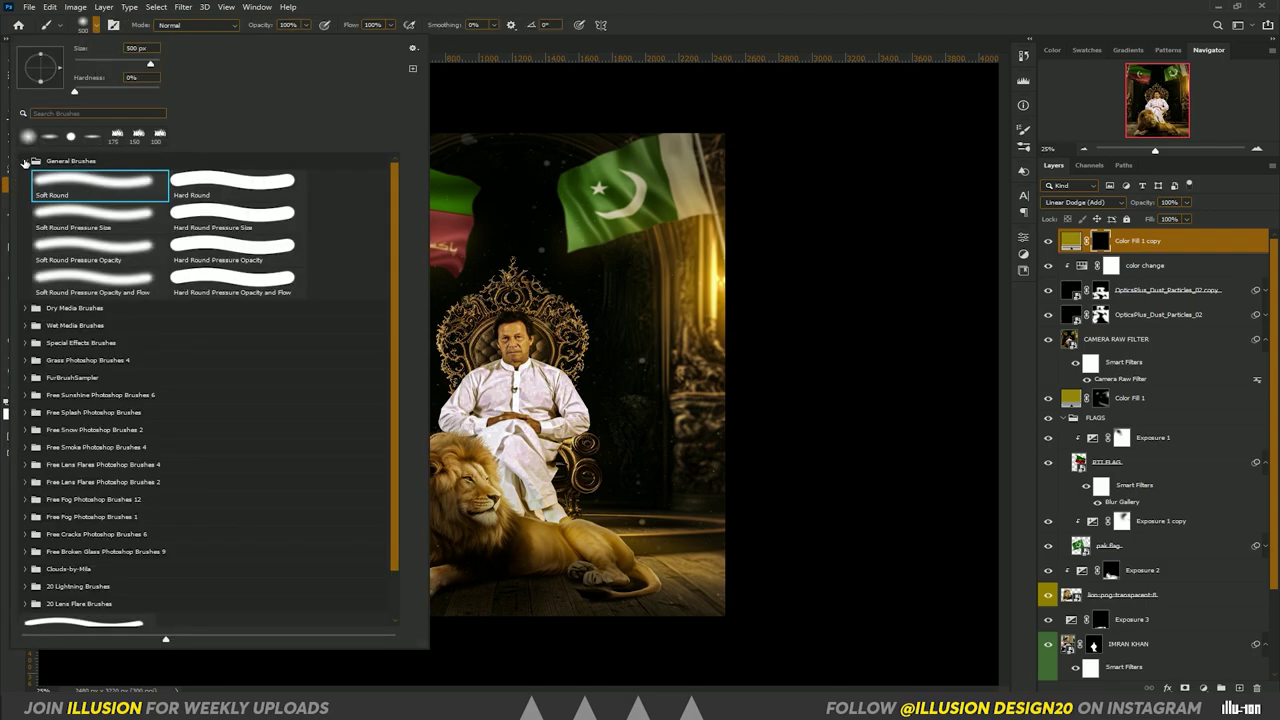
click(25, 161)
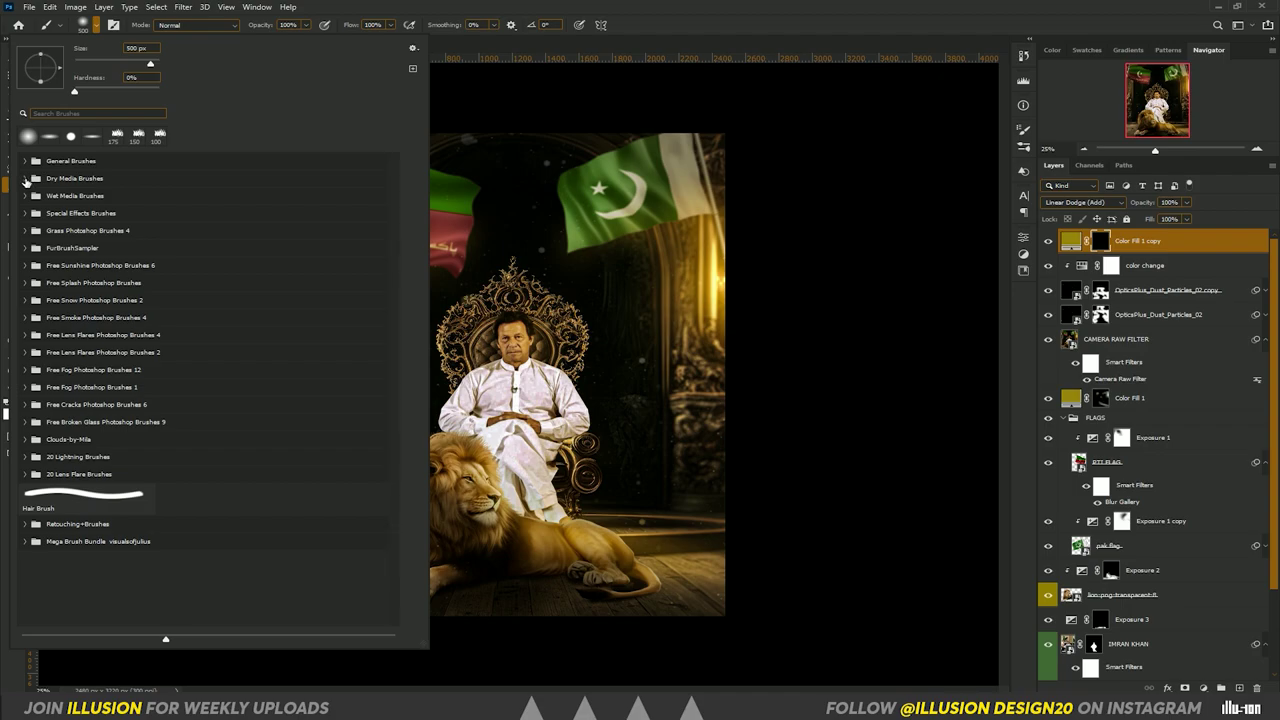
click(25, 352)
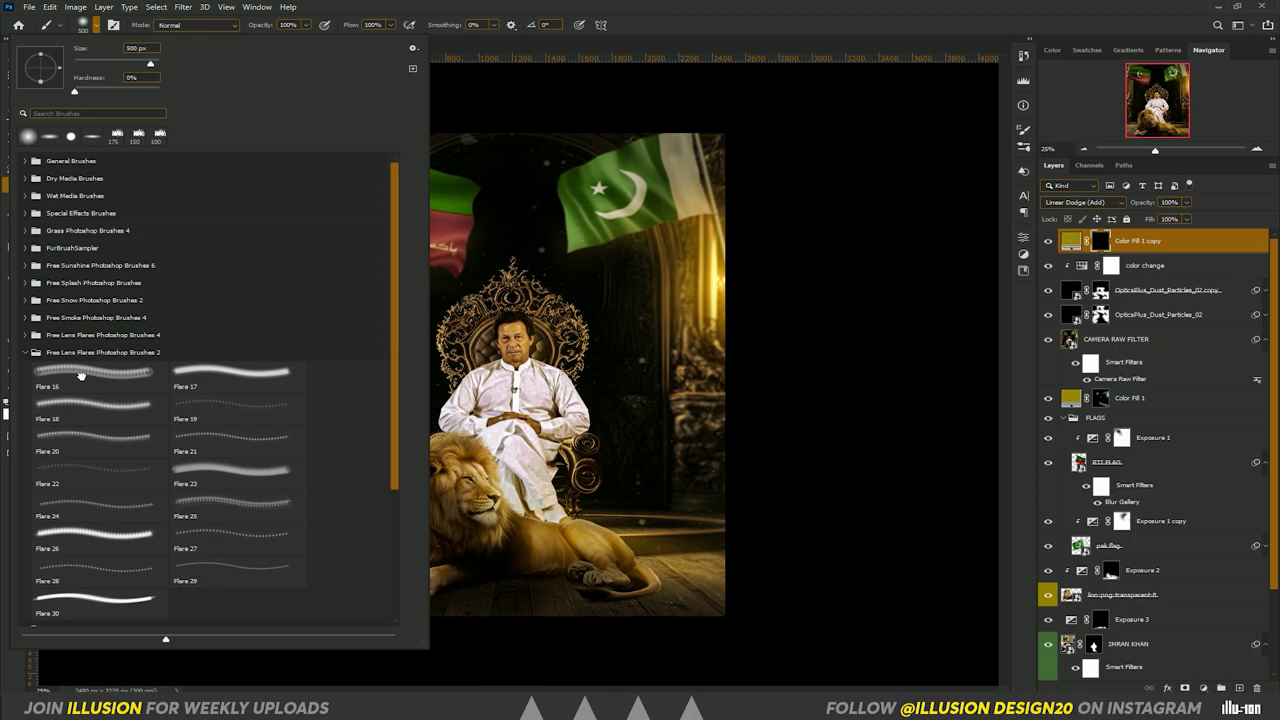
click(93, 373)
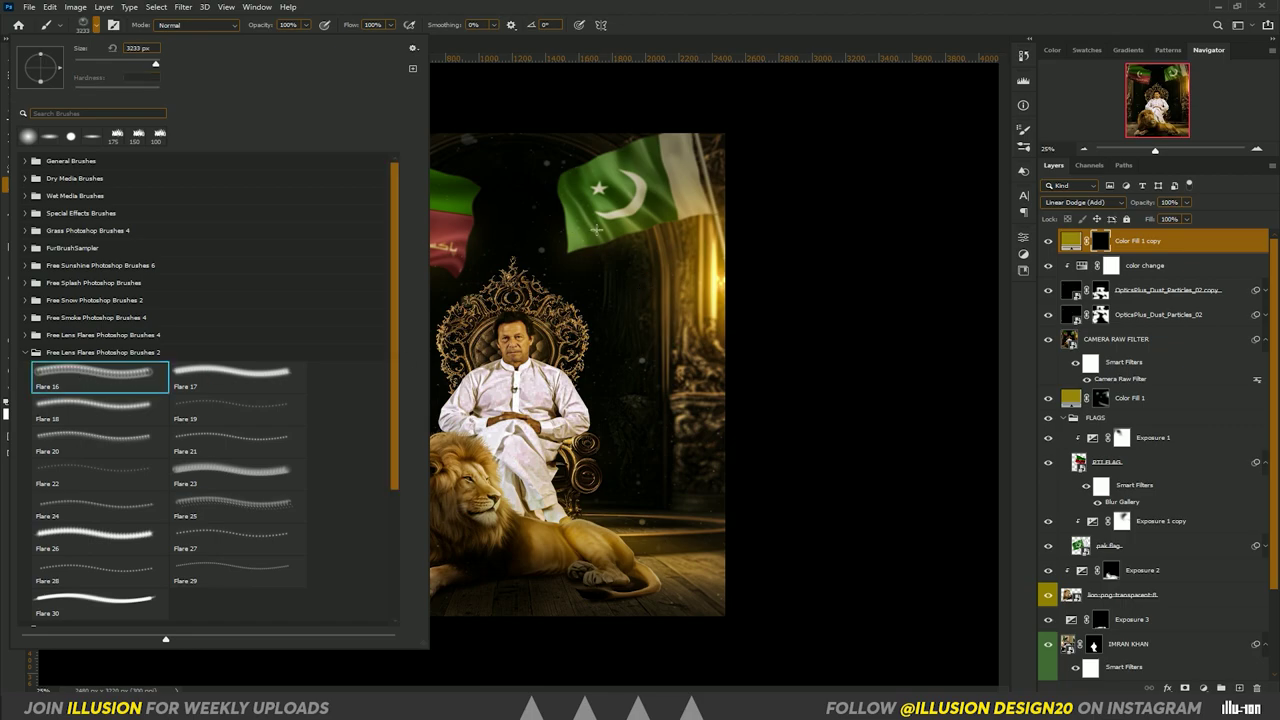
click(247, 387)
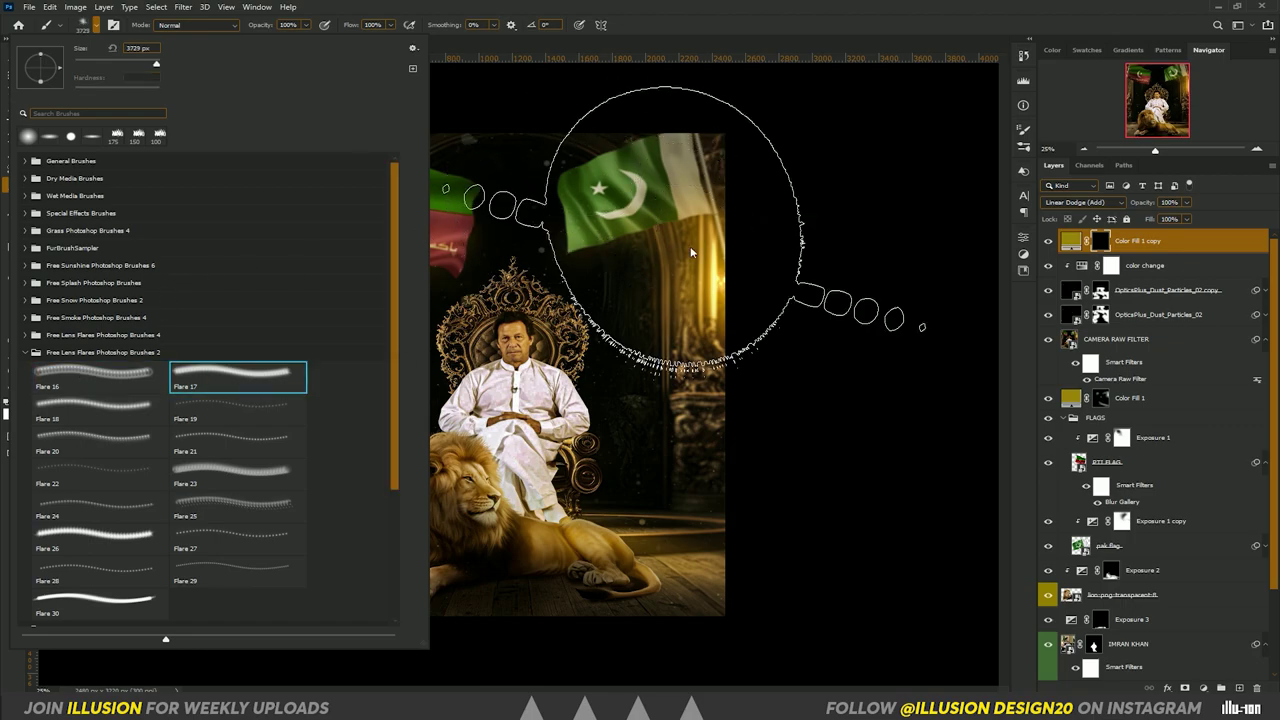
key(Down)
key(Down)
key(Down)
key(Down)
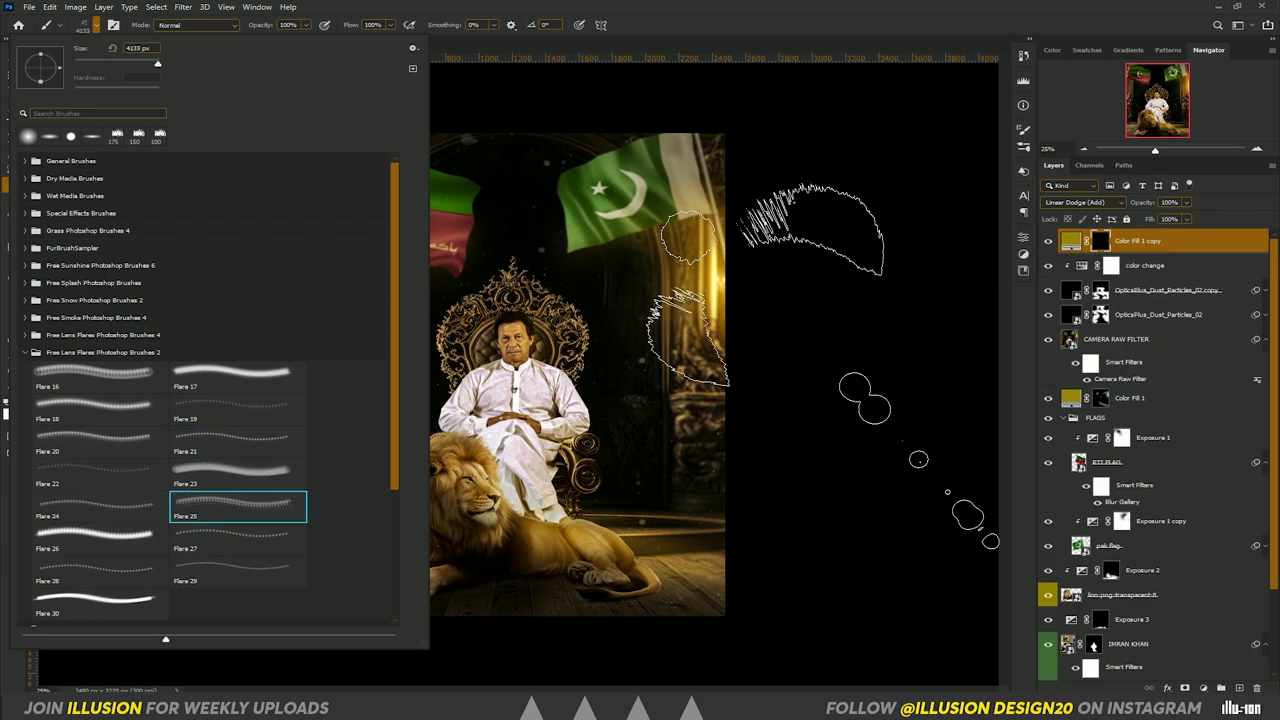
key(Down)
key(Left)
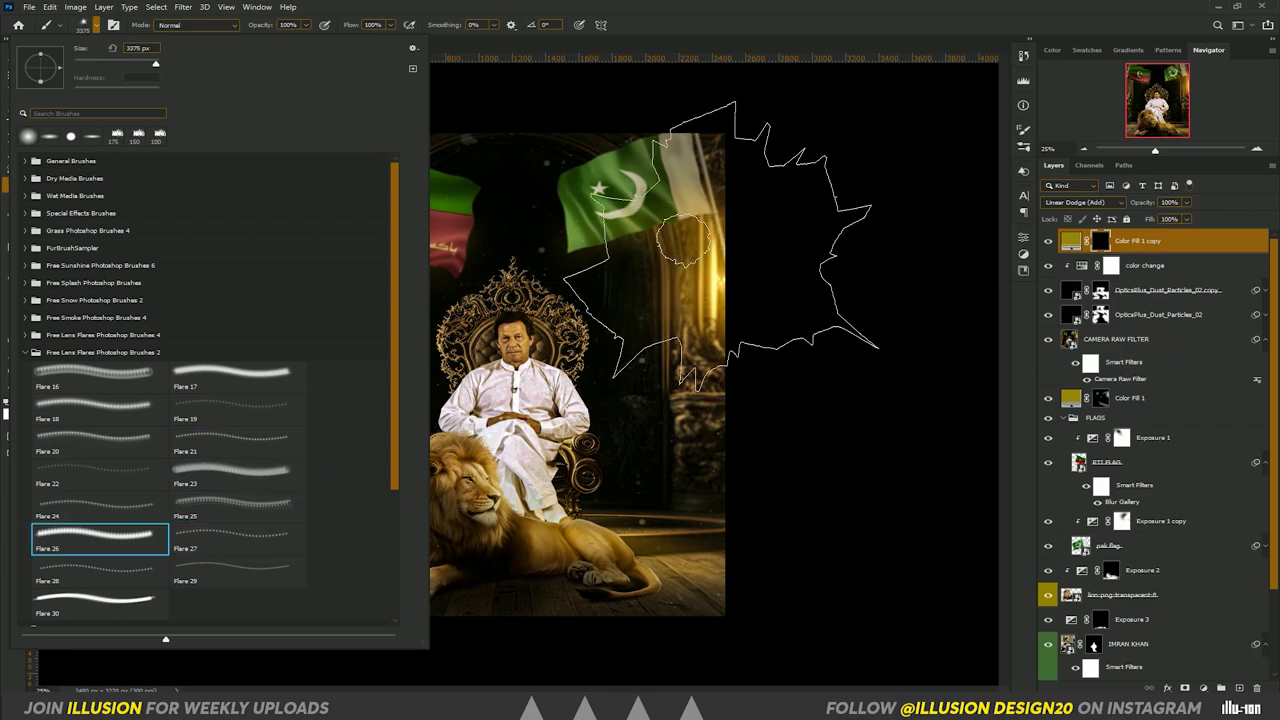
key(Down)
key(Up)
key(Up)
key(Up)
key(Up)
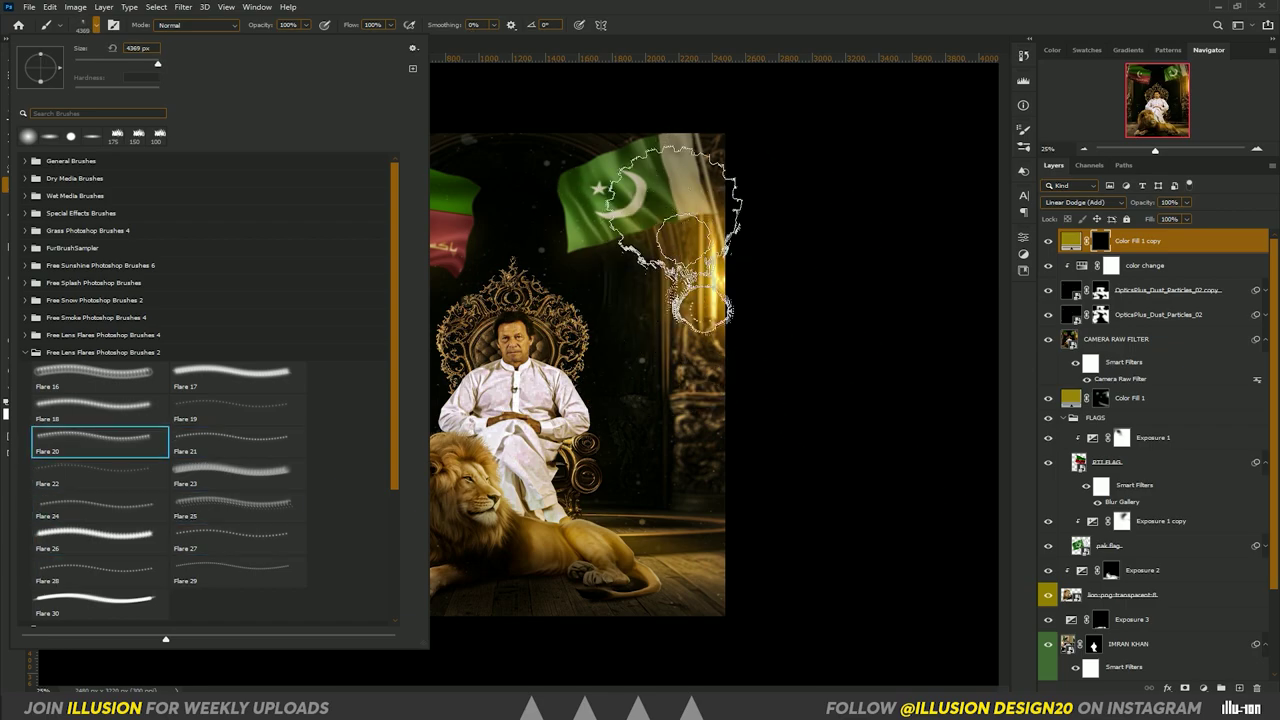
key(Up)
key(Up)
key(Down)
key(Down)
key(Down)
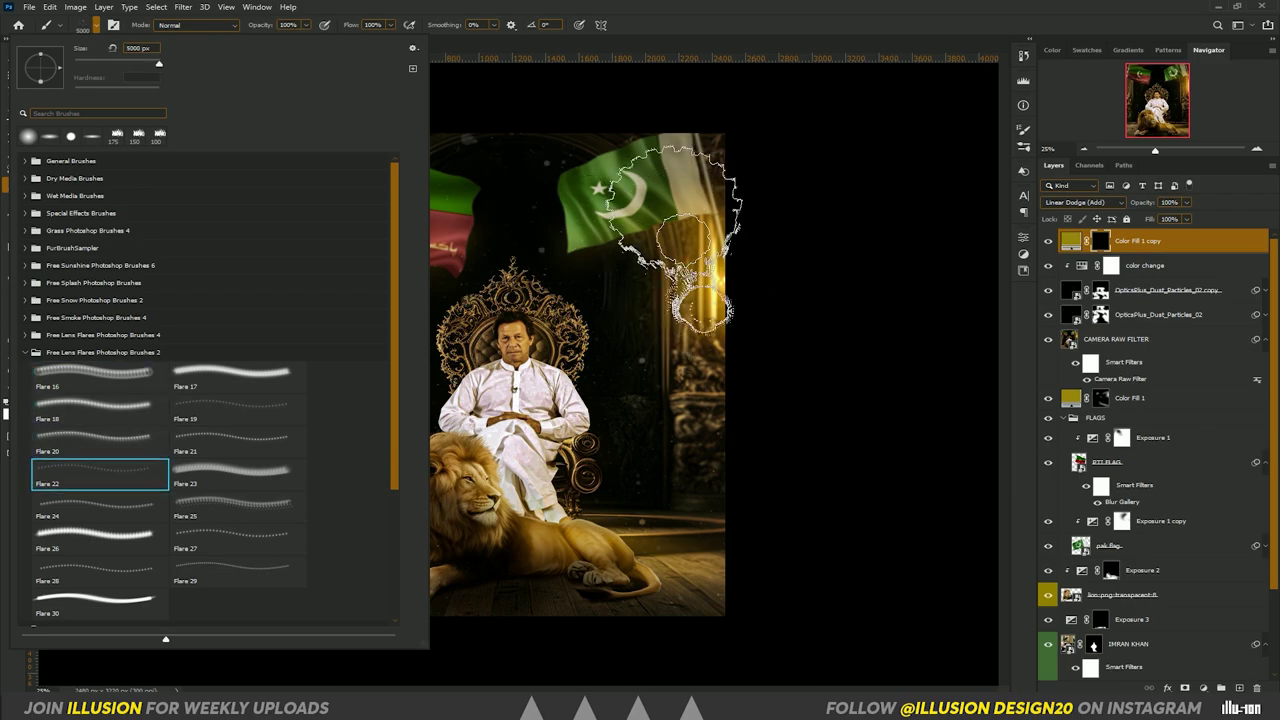
key(Down)
key(Down)
key(Down)
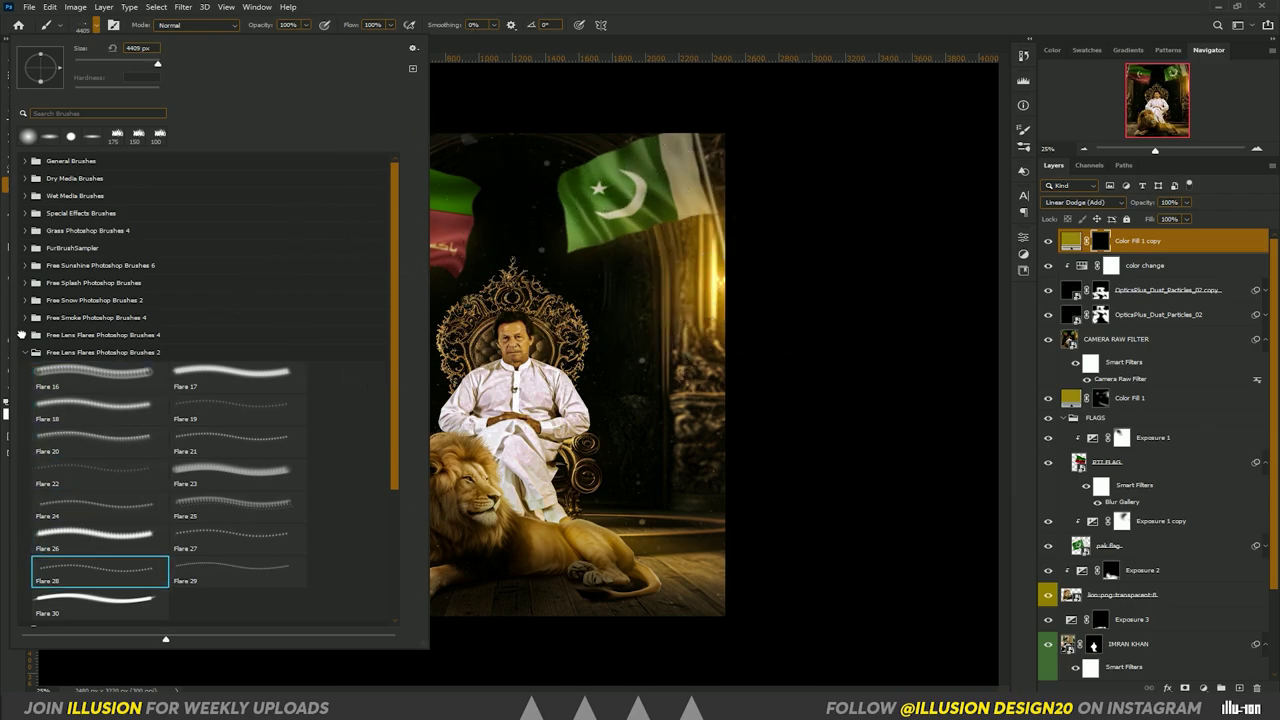
Choose the rotated Flare 46 brush and paint a golden flare glow near the left flag
click(26, 335)
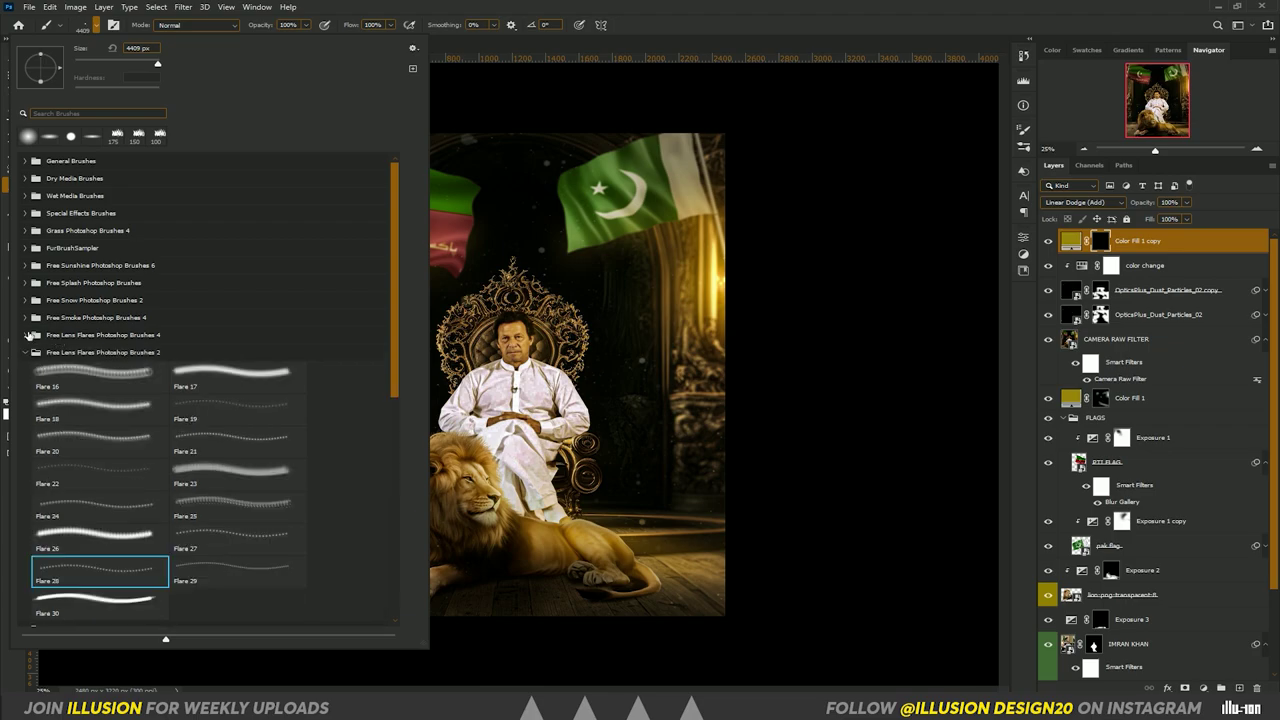
click(64, 357)
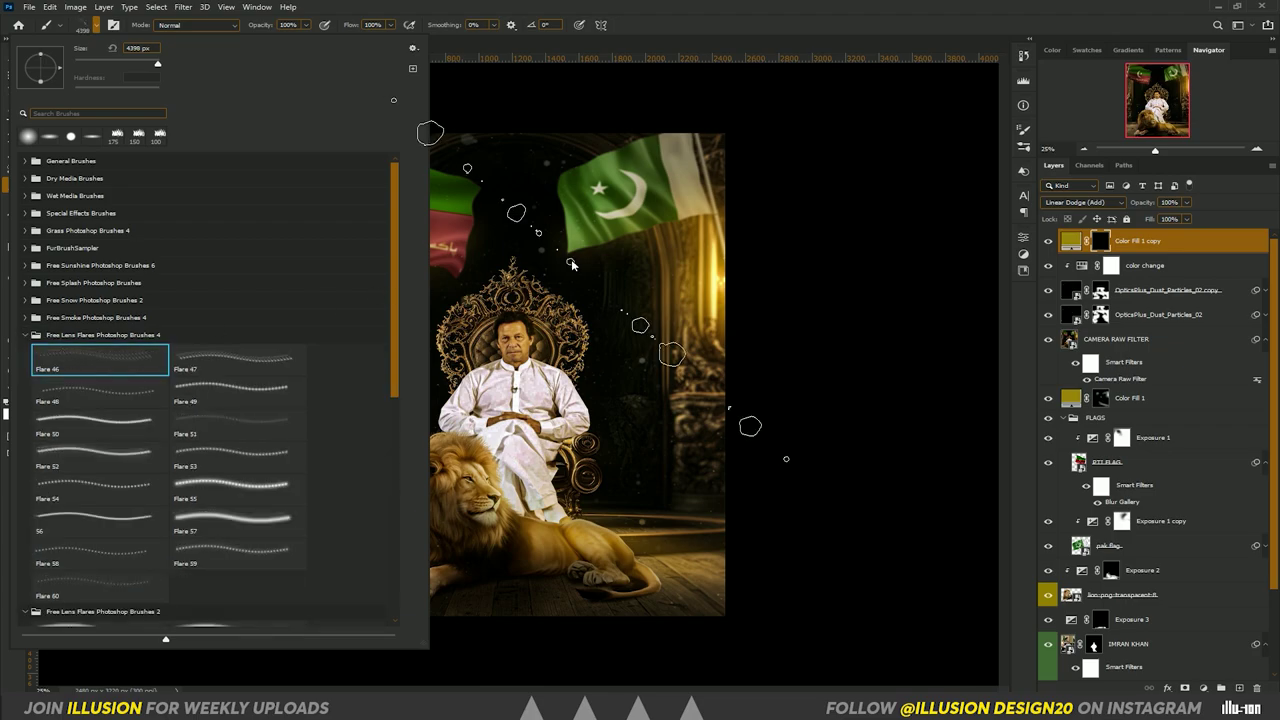
key(Return)
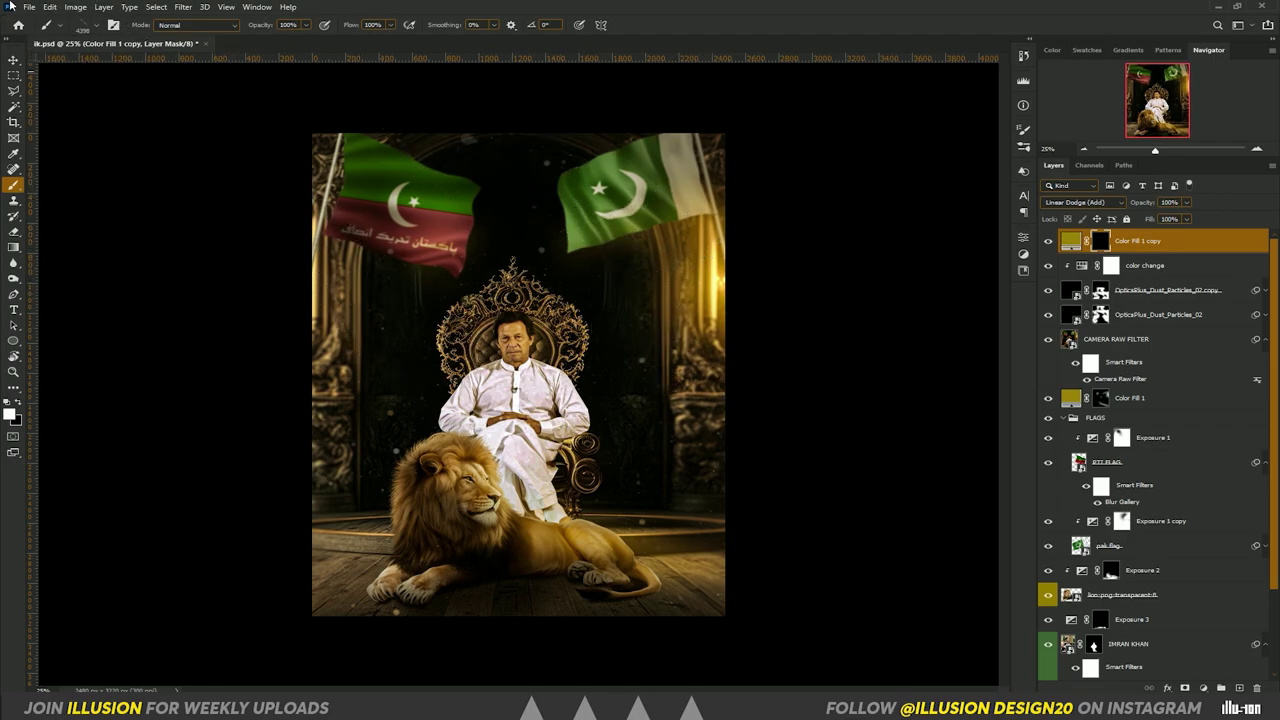
click(88, 25)
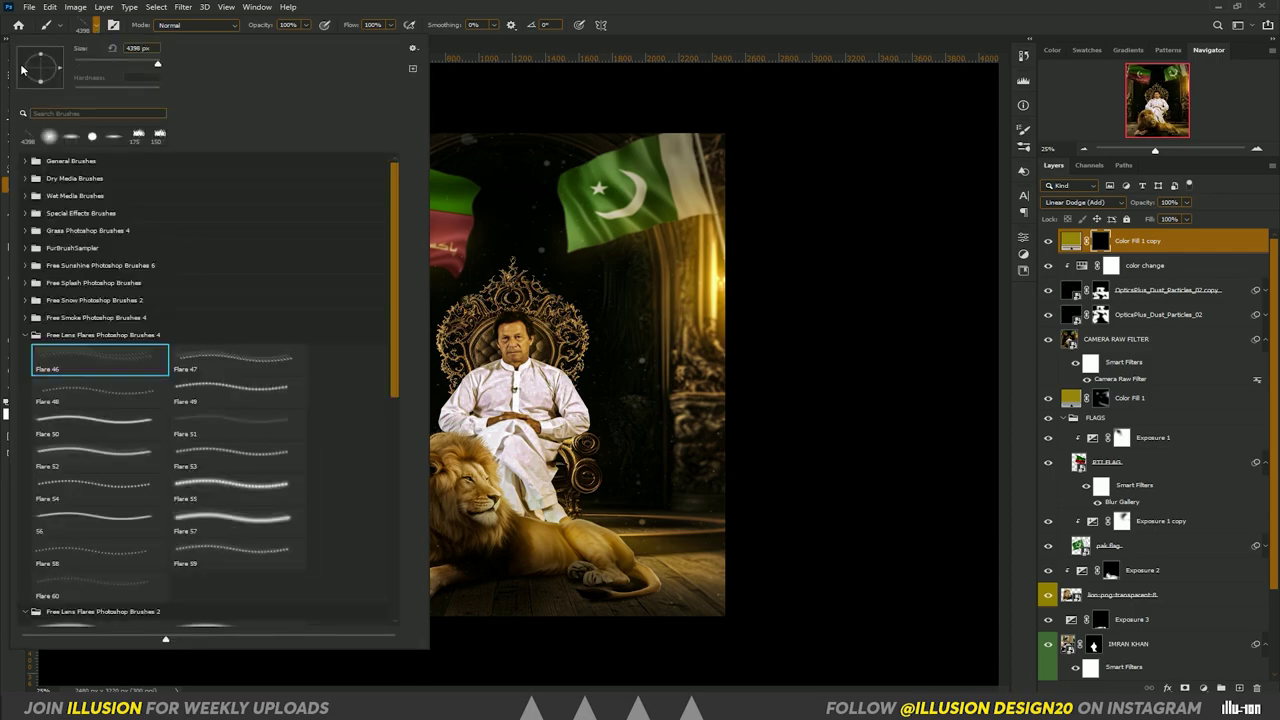
click(22, 70)
key(Return)
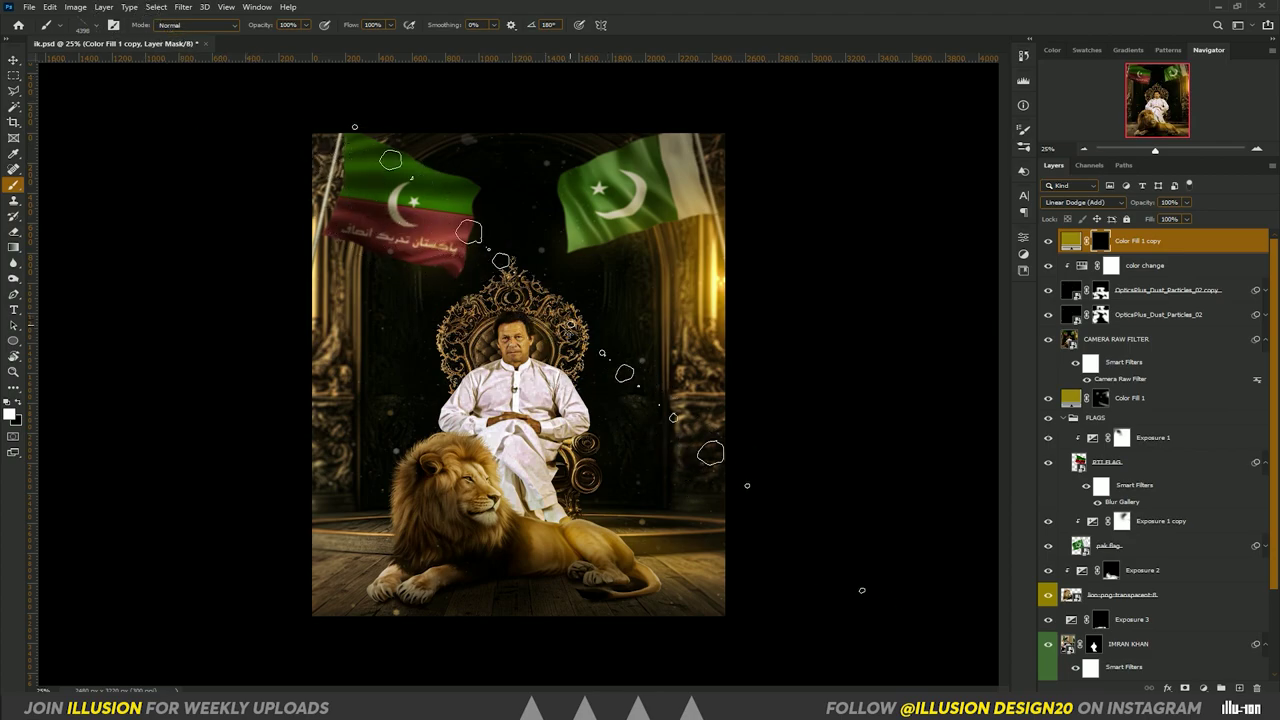
click(543, 317)
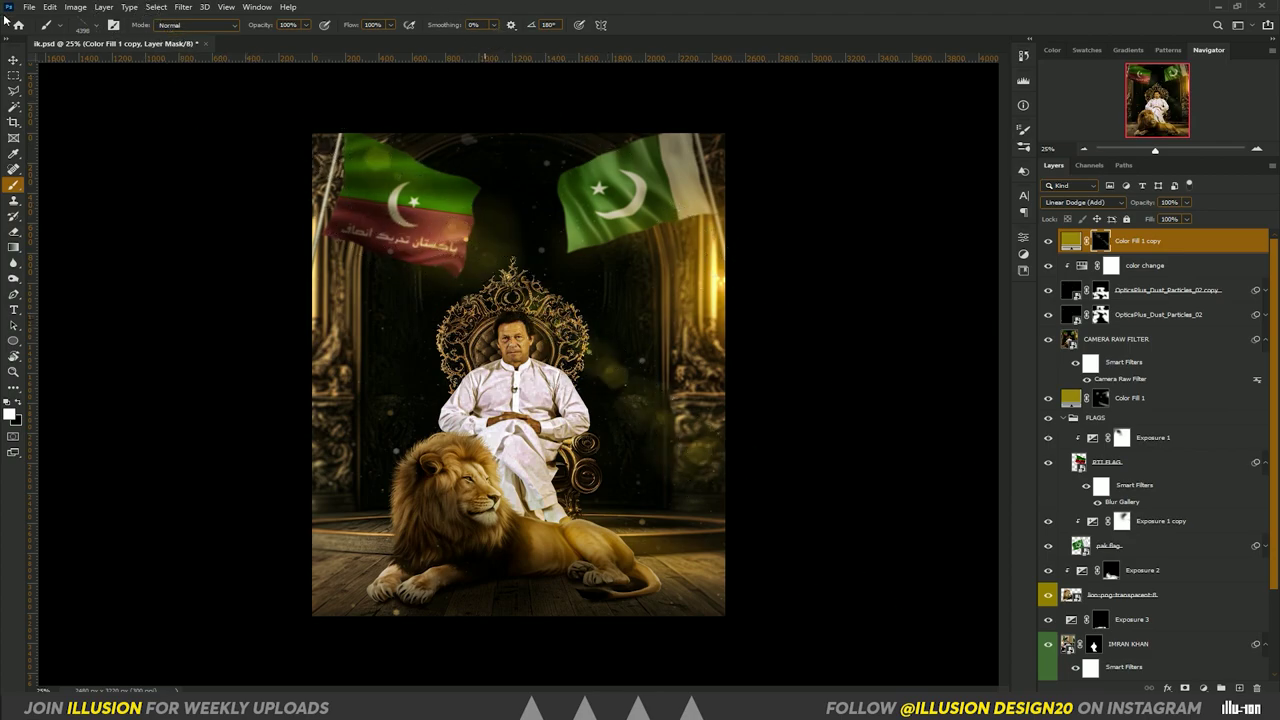
click(13, 60)
Scale the Color Fill 1 copy layer to about 109% and shift it right and down
click(1070, 242)
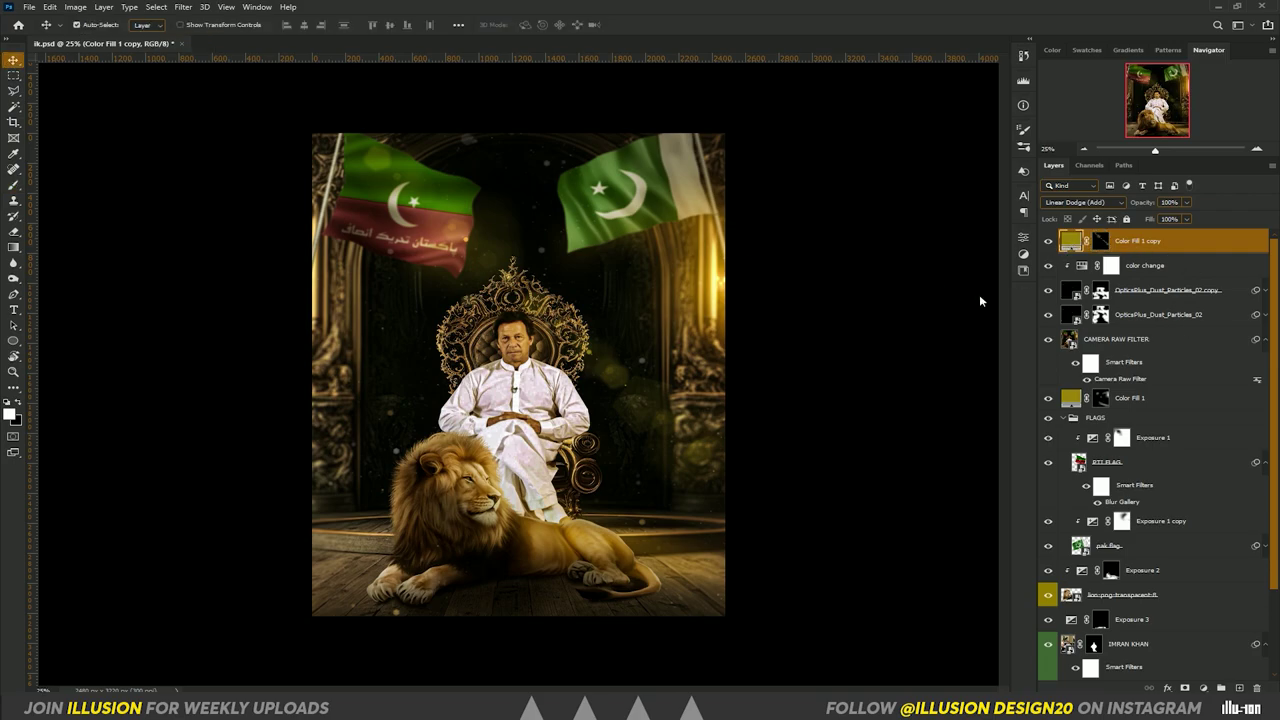
key(ctrl+t)
mouse_move(753, 119)
mouse_down()
mouse_move(772, 137)
mouse_move(714, 527)
mouse_up()
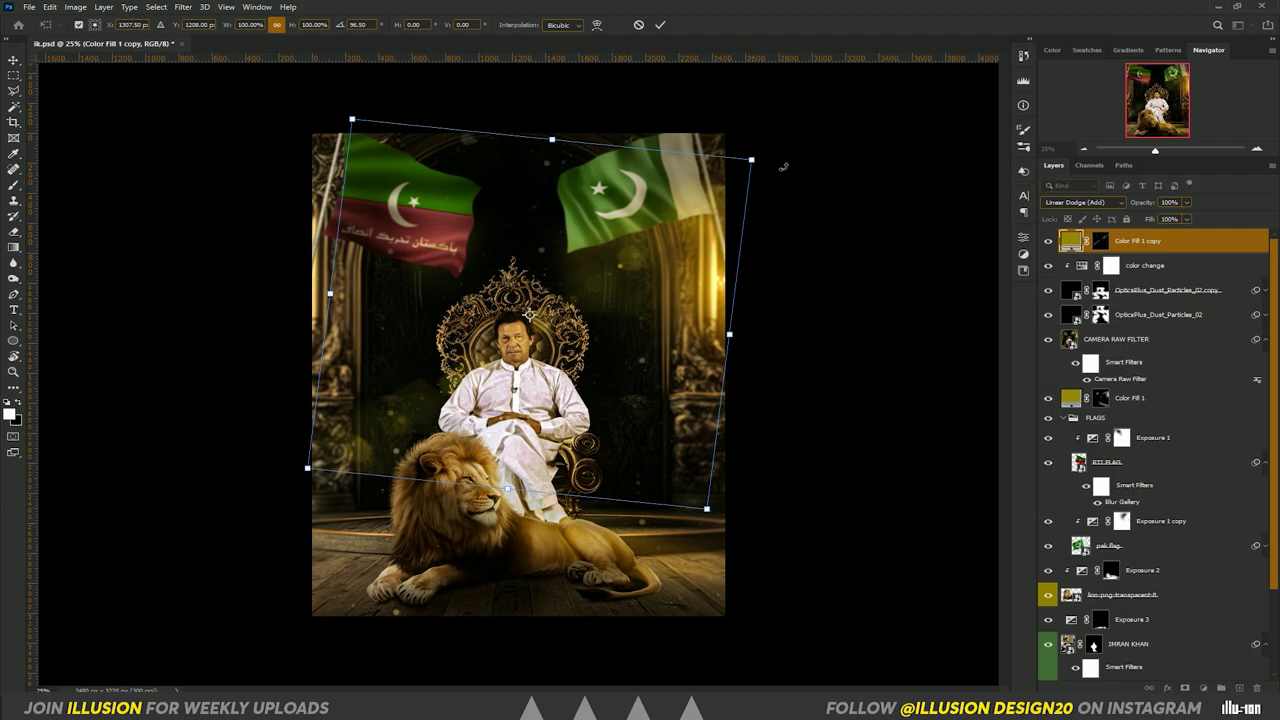
drag(778, 147, 750, 125)
mouse_move(625, 200)
mouse_down()
mouse_move(728, 225)
mouse_move(738, 243)
mouse_up()
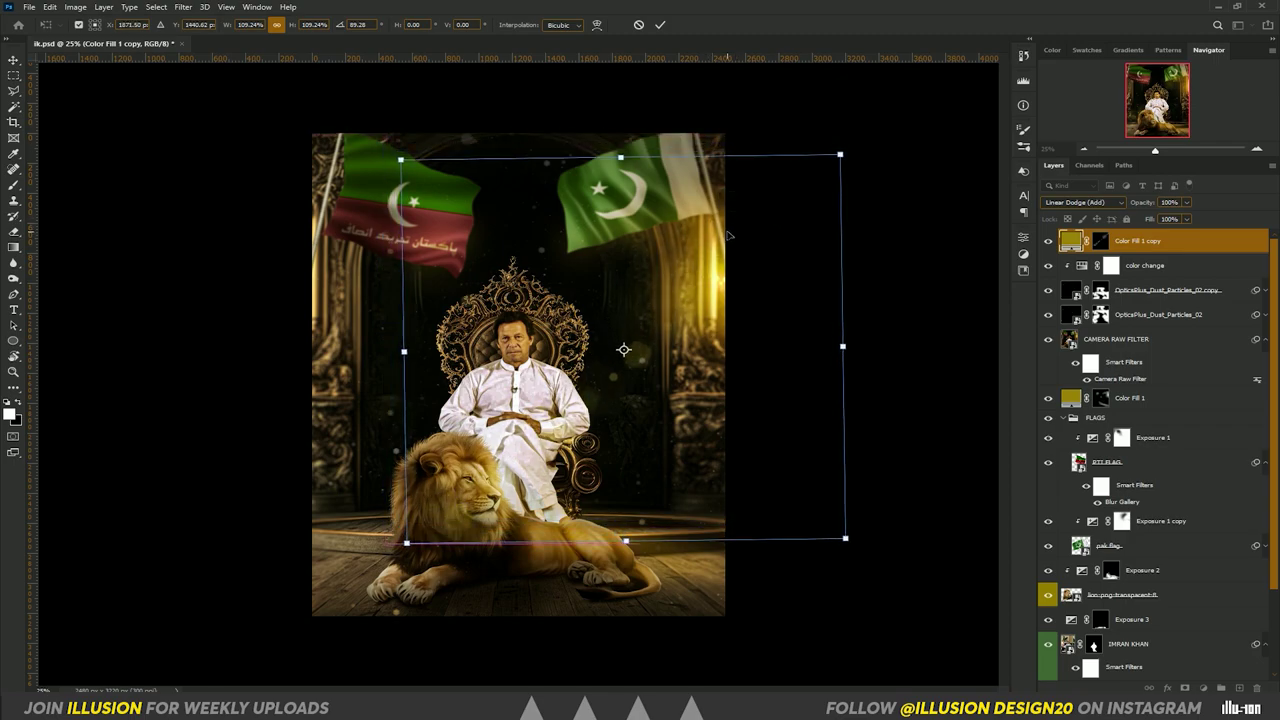
key(Return)
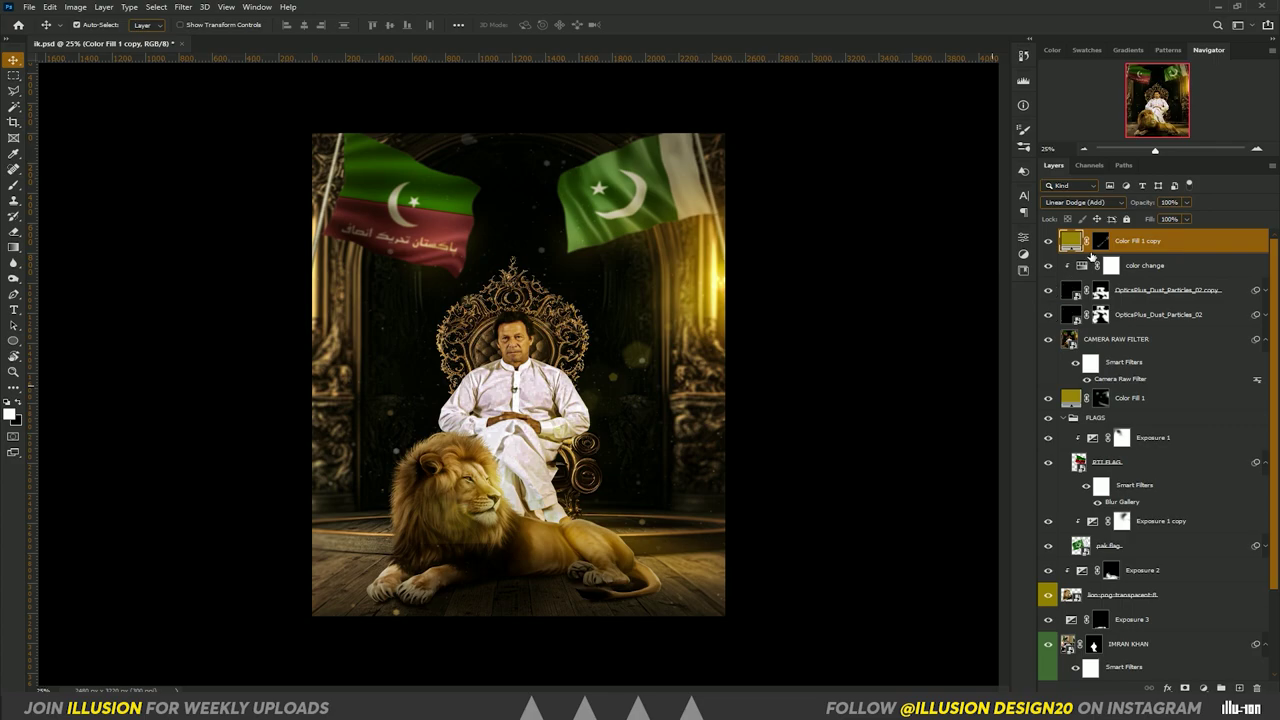
Paint the copy's mask with a soft round brush, keeping the glow off the lion's chest and paws
click(1100, 245)
key(b)
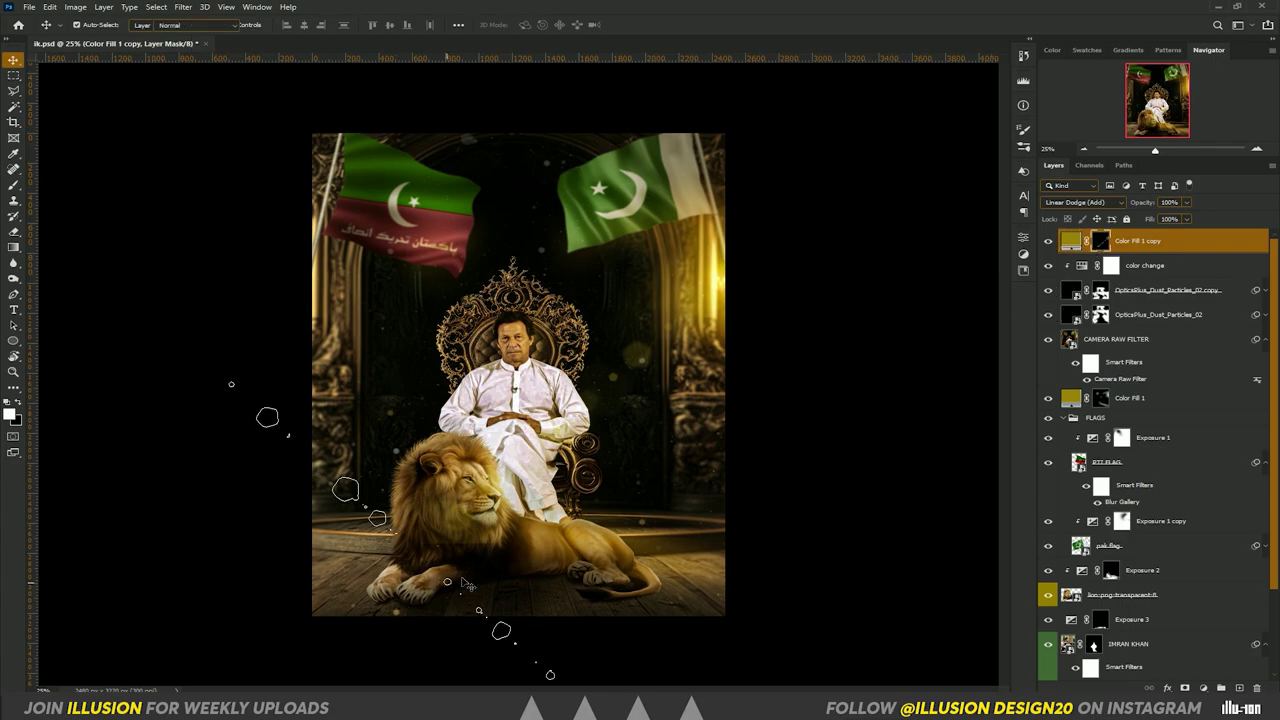
click(95, 25)
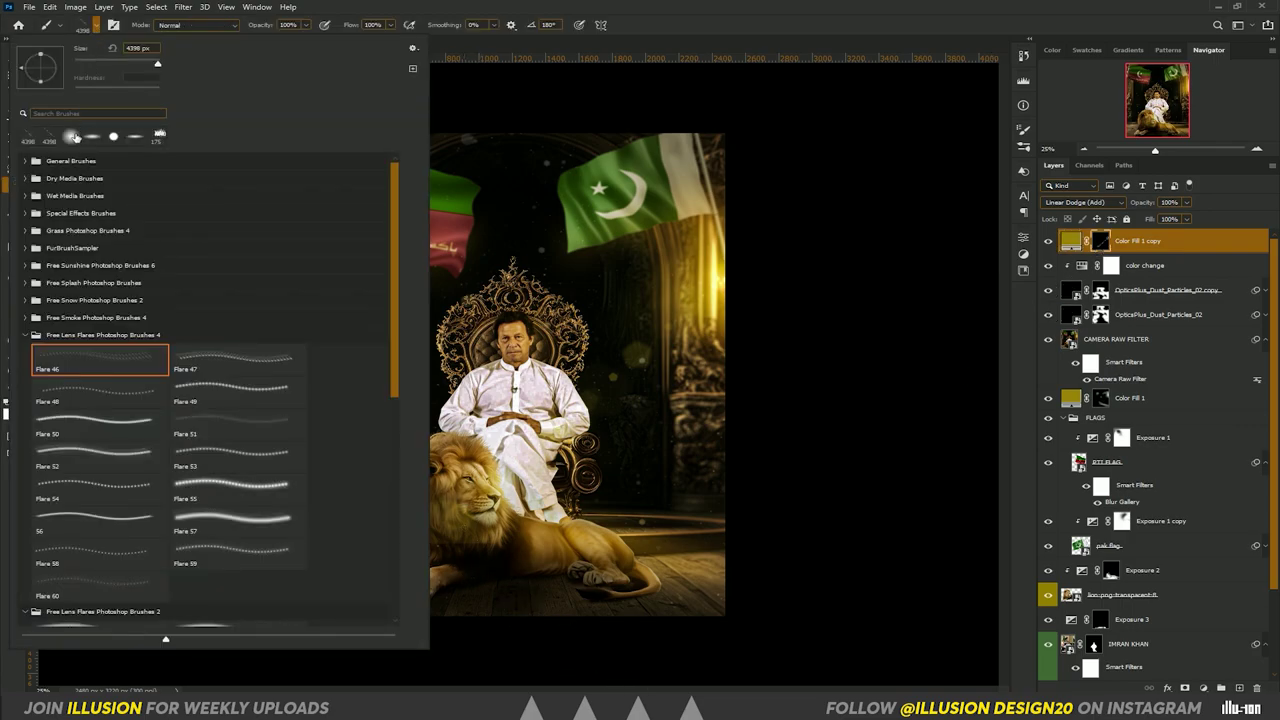
click(73, 136)
click(99, 63)
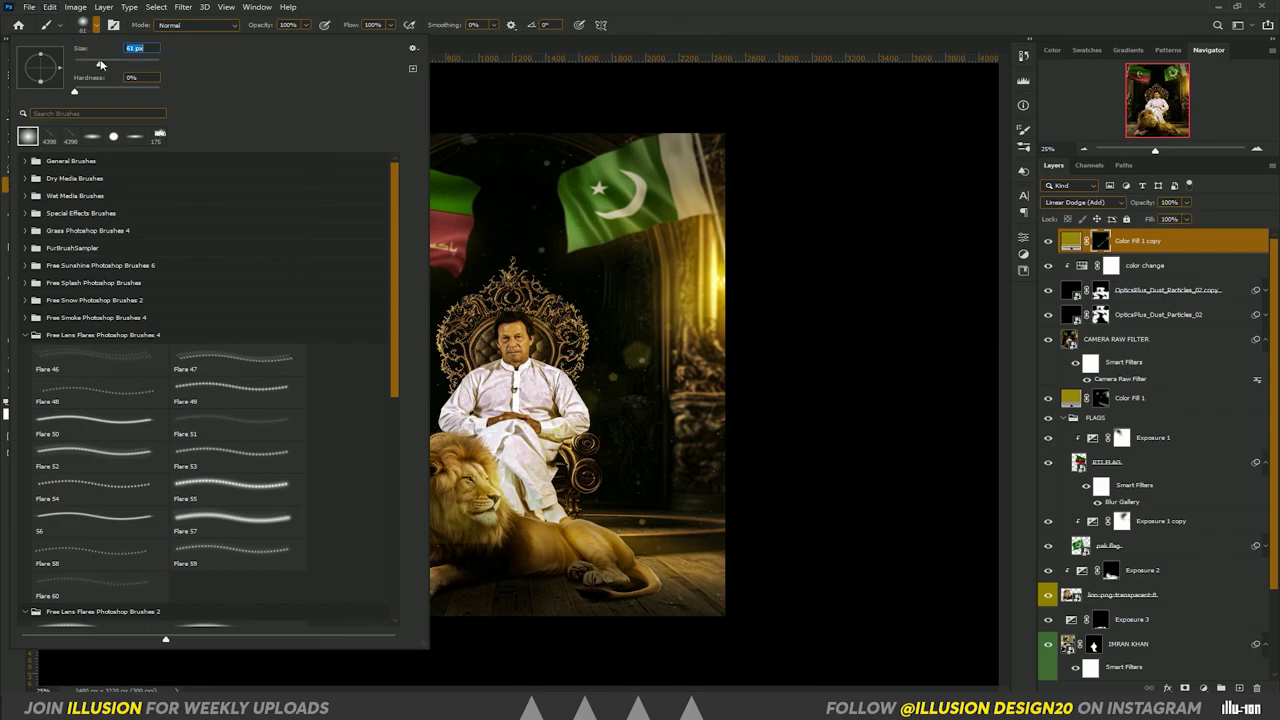
key(Return)
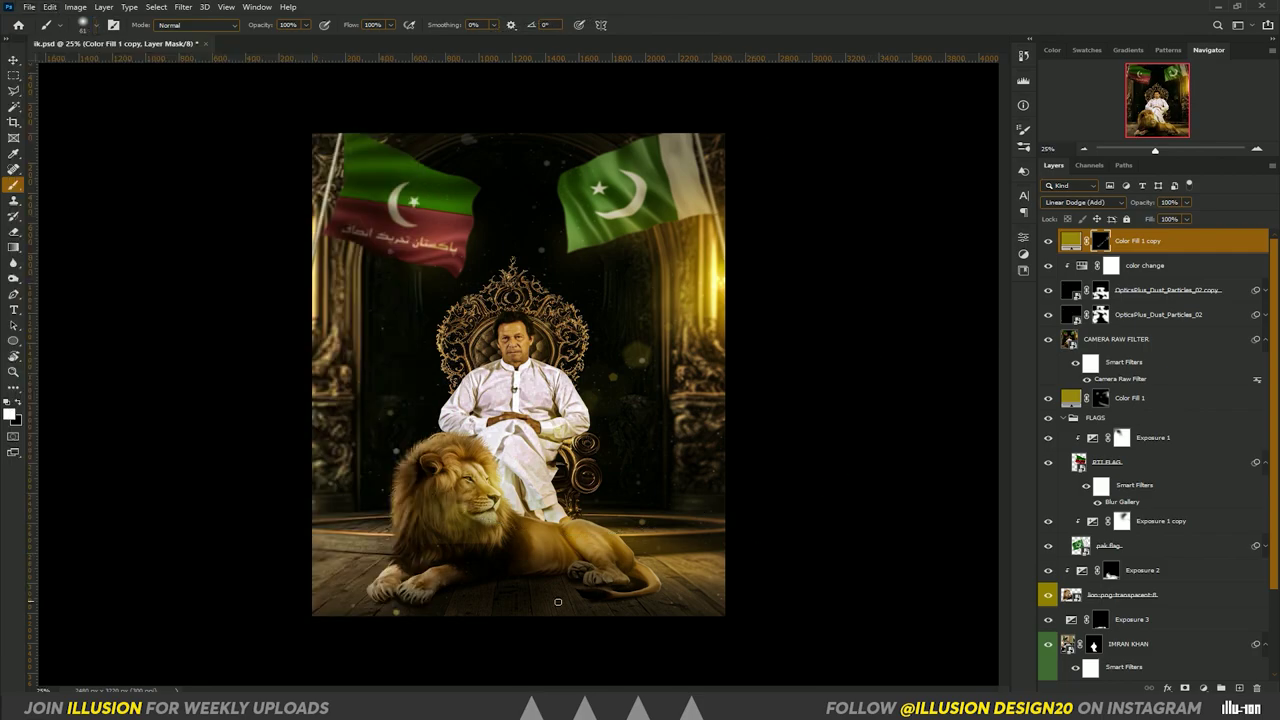
key(bracketright)
key(bracketright)
key(bracketright)
drag(491, 560, 475, 550)
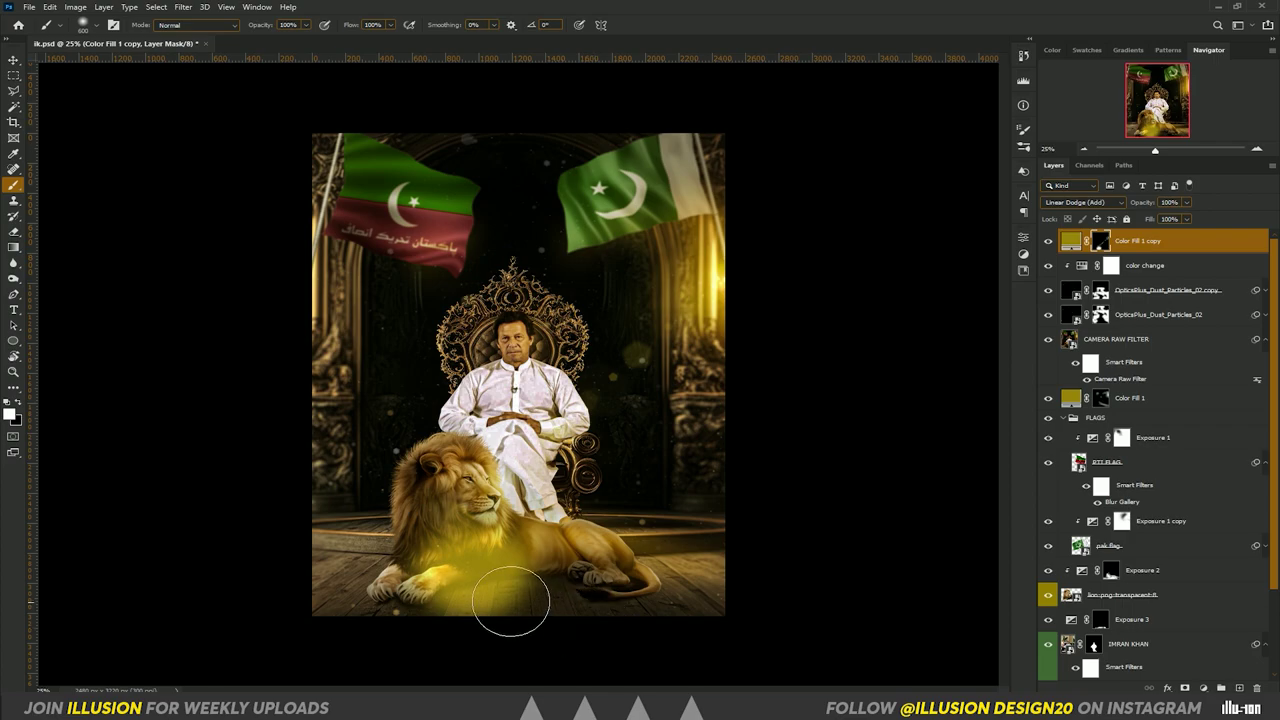
mouse_move(468, 621)
mouse_down()
mouse_move(557, 600)
mouse_move(523, 586)
mouse_move(357, 600)
mouse_move(368, 606)
mouse_move(428, 557)
mouse_move(366, 614)
mouse_move(406, 537)
mouse_move(378, 545)
mouse_up()
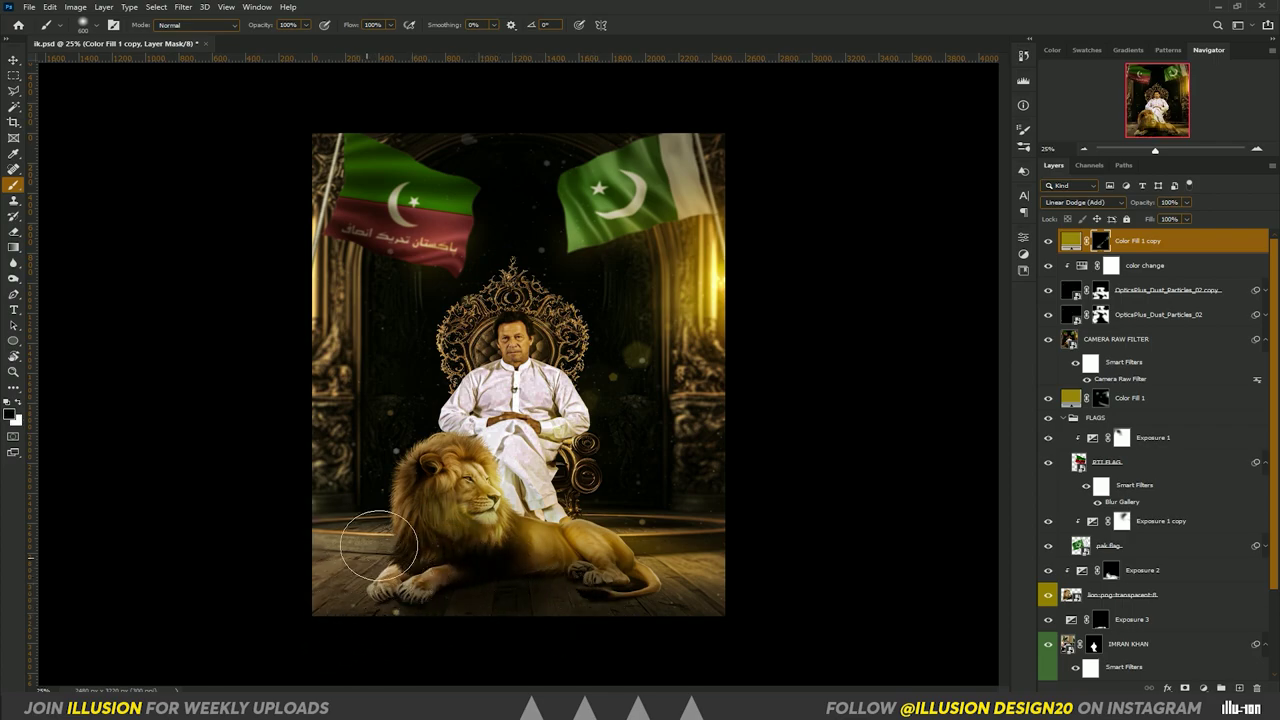
click(13, 60)
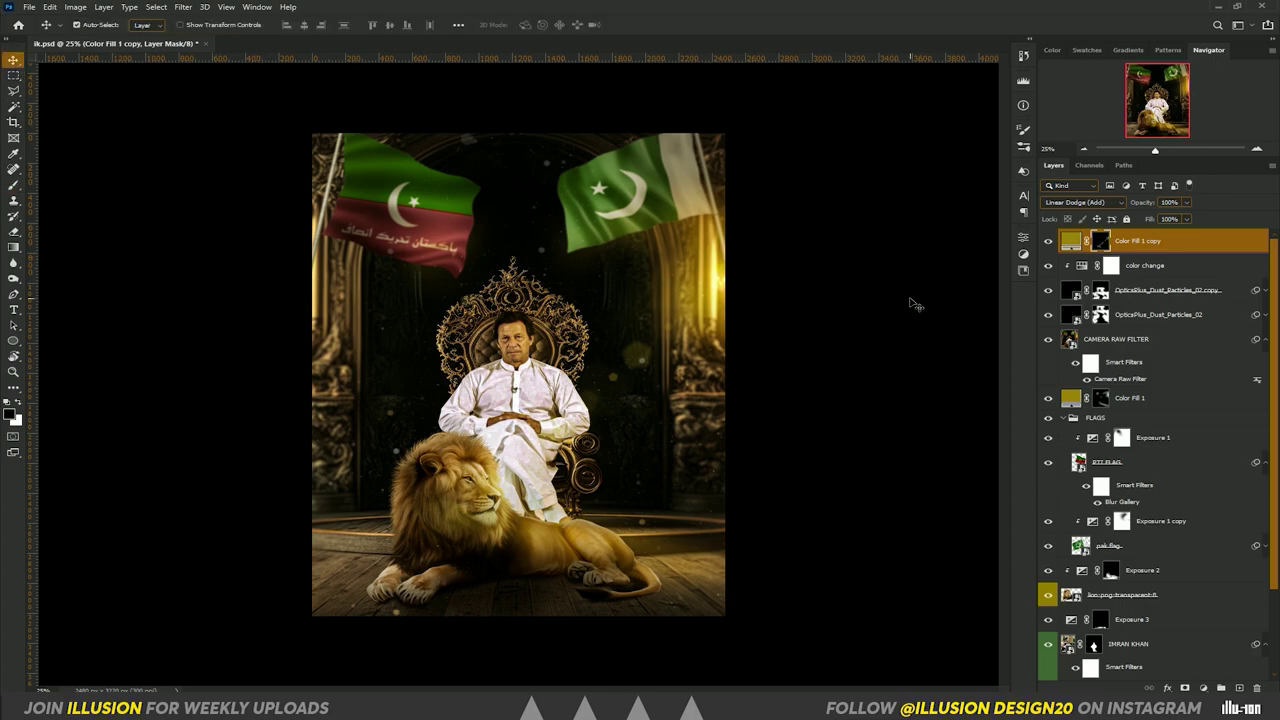